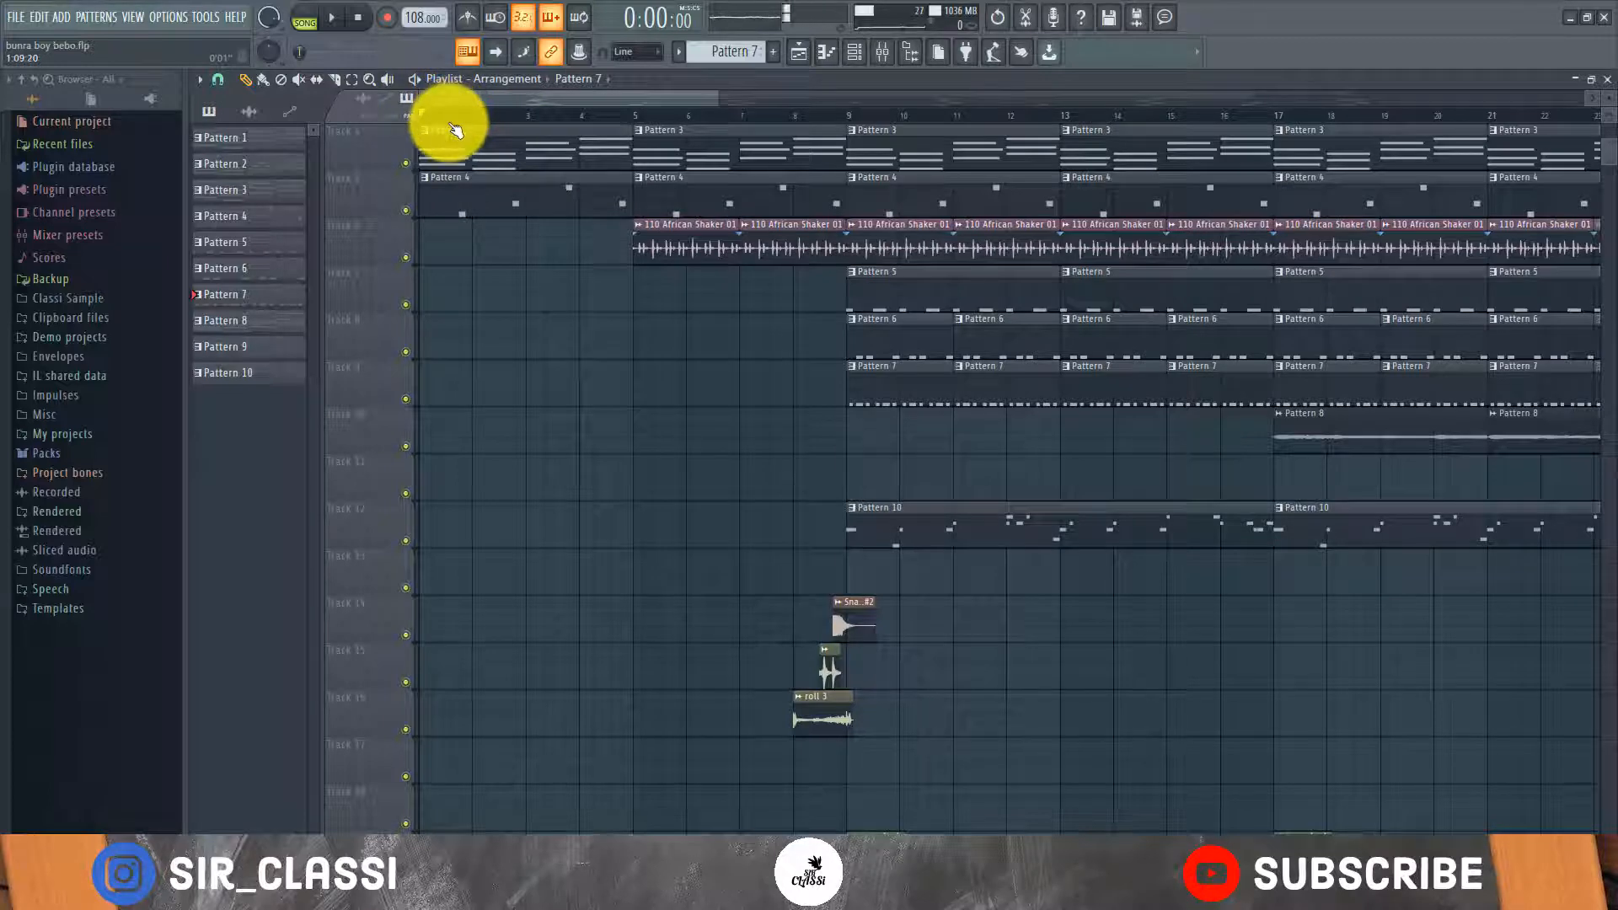
Play the arrangement from the start in song mode and look over all the playlist tracks during playback.
scroll(456, 121, "down", 6)
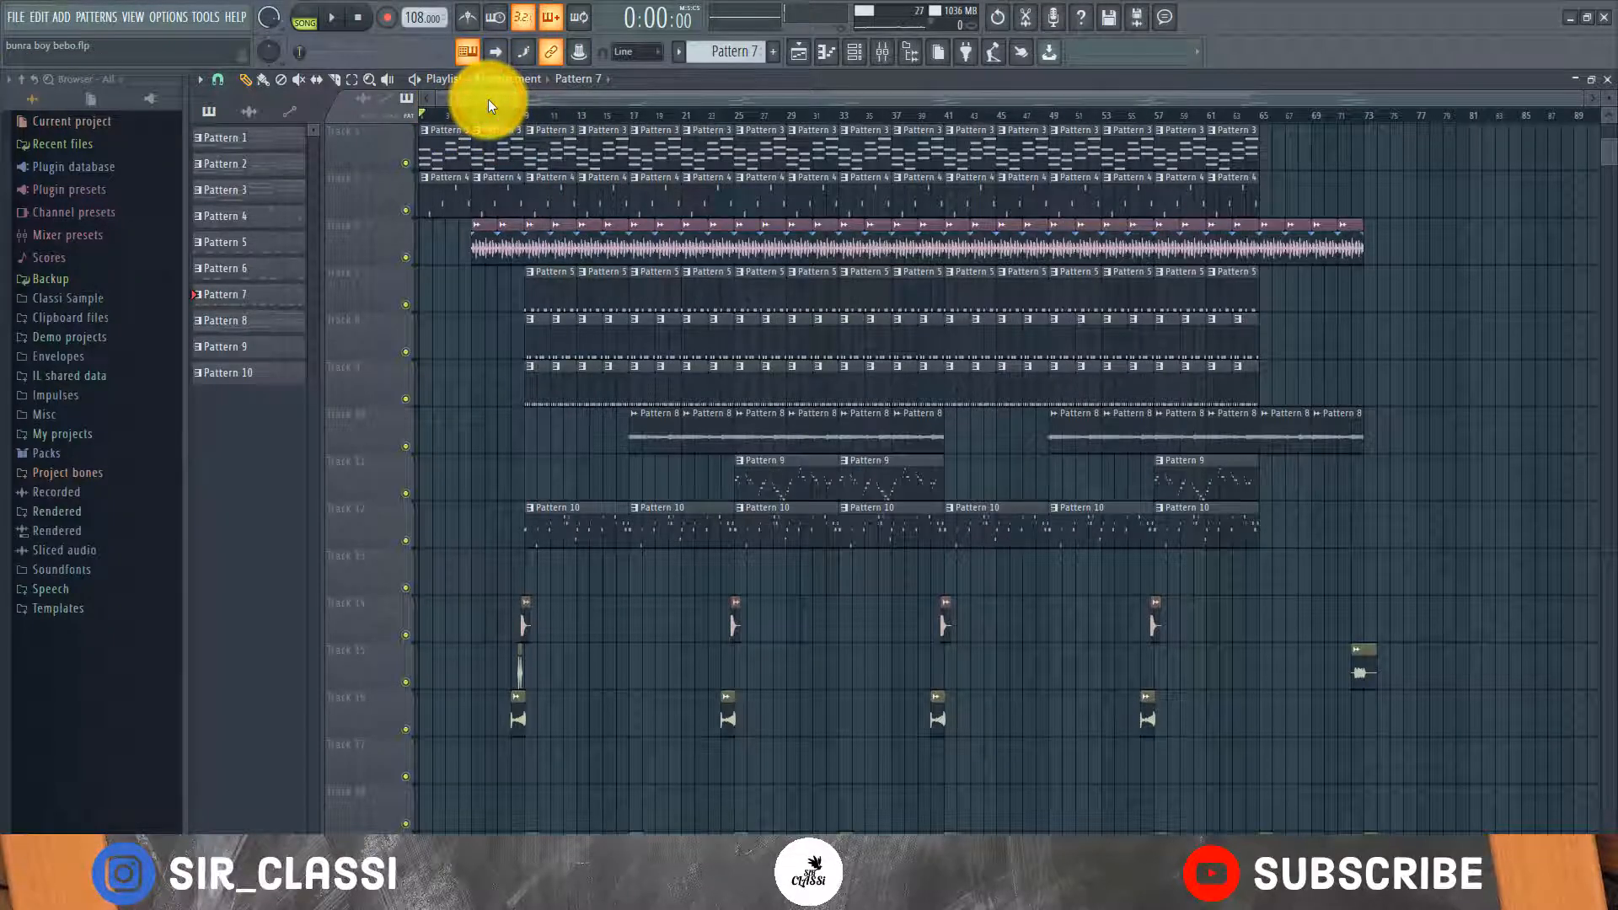
key("space")
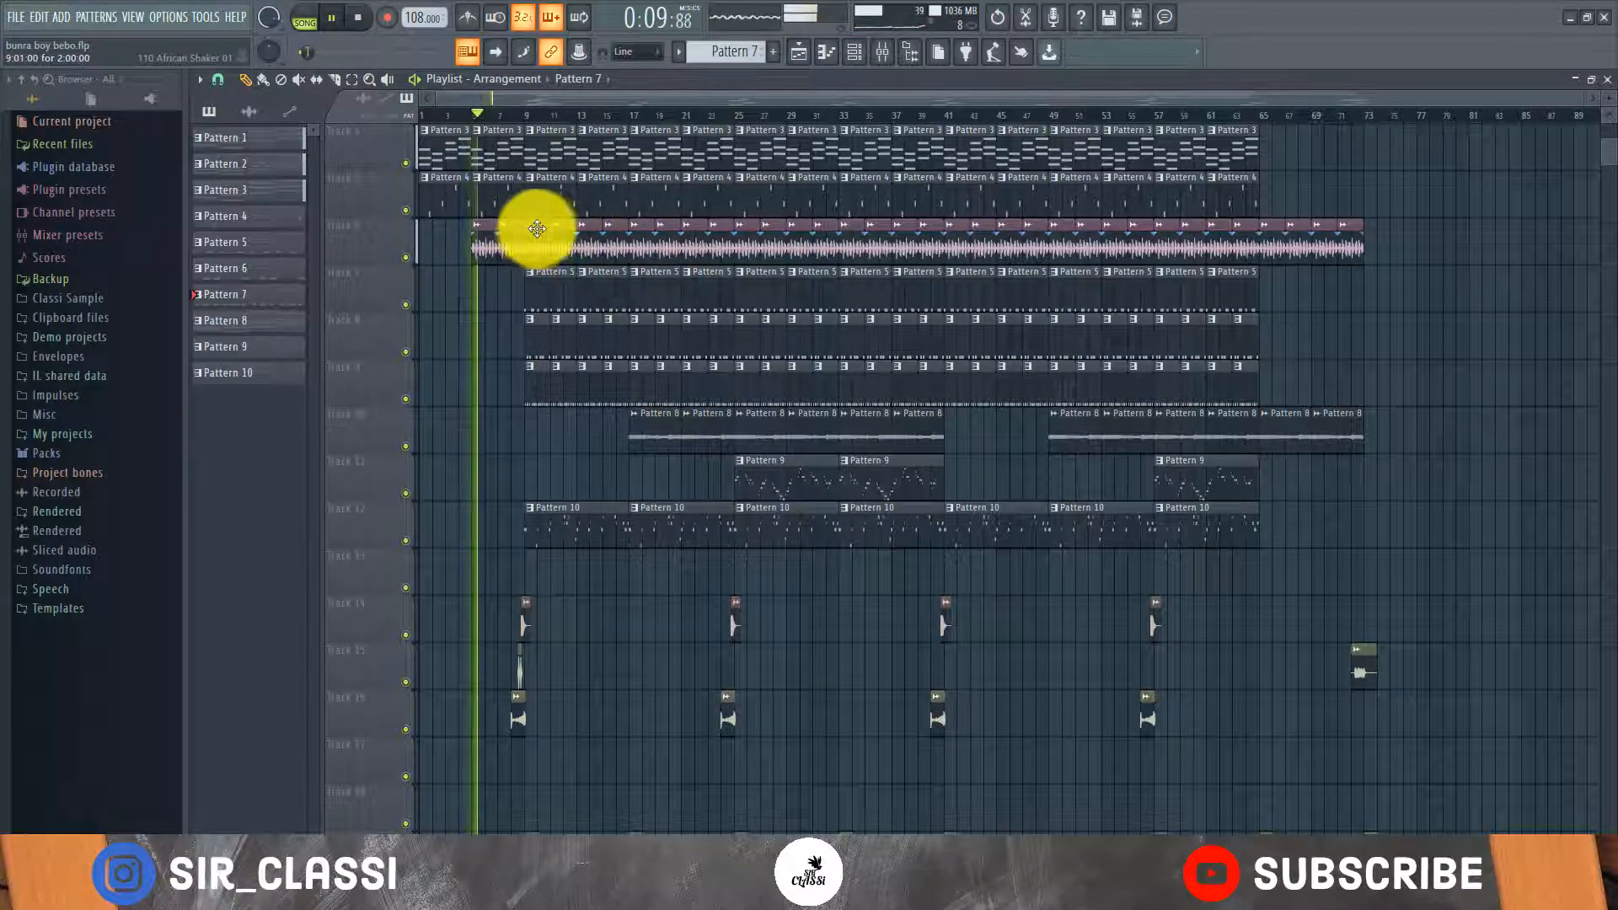
scroll(534, 224, "down", 1)
scroll(523, 210, "down", 3)
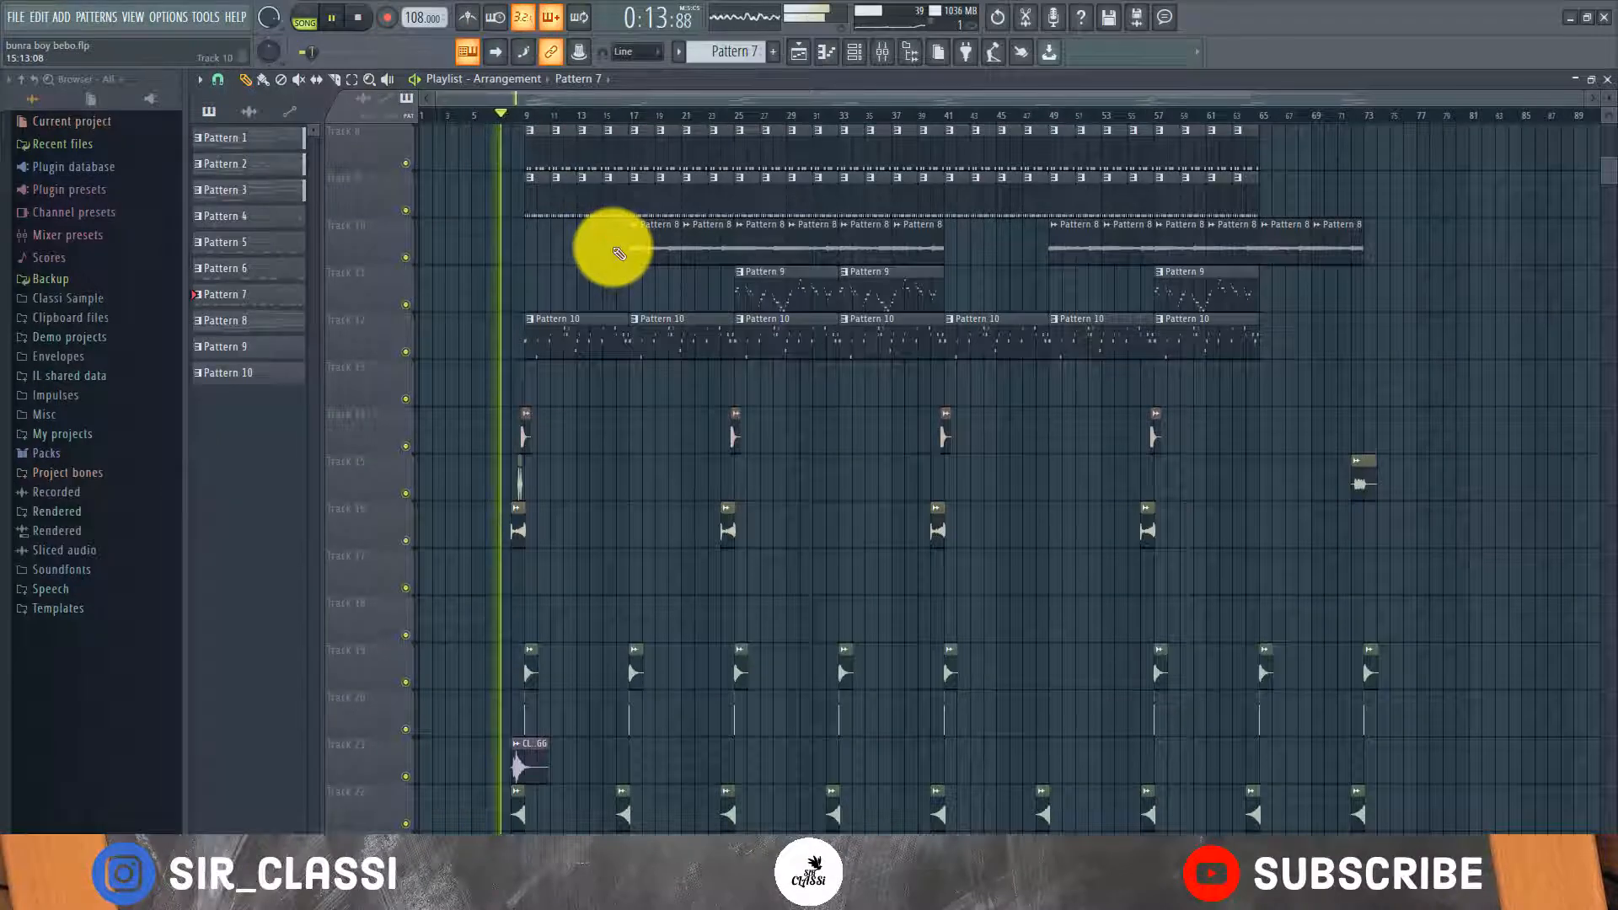
scroll(620, 253, "up", 1)
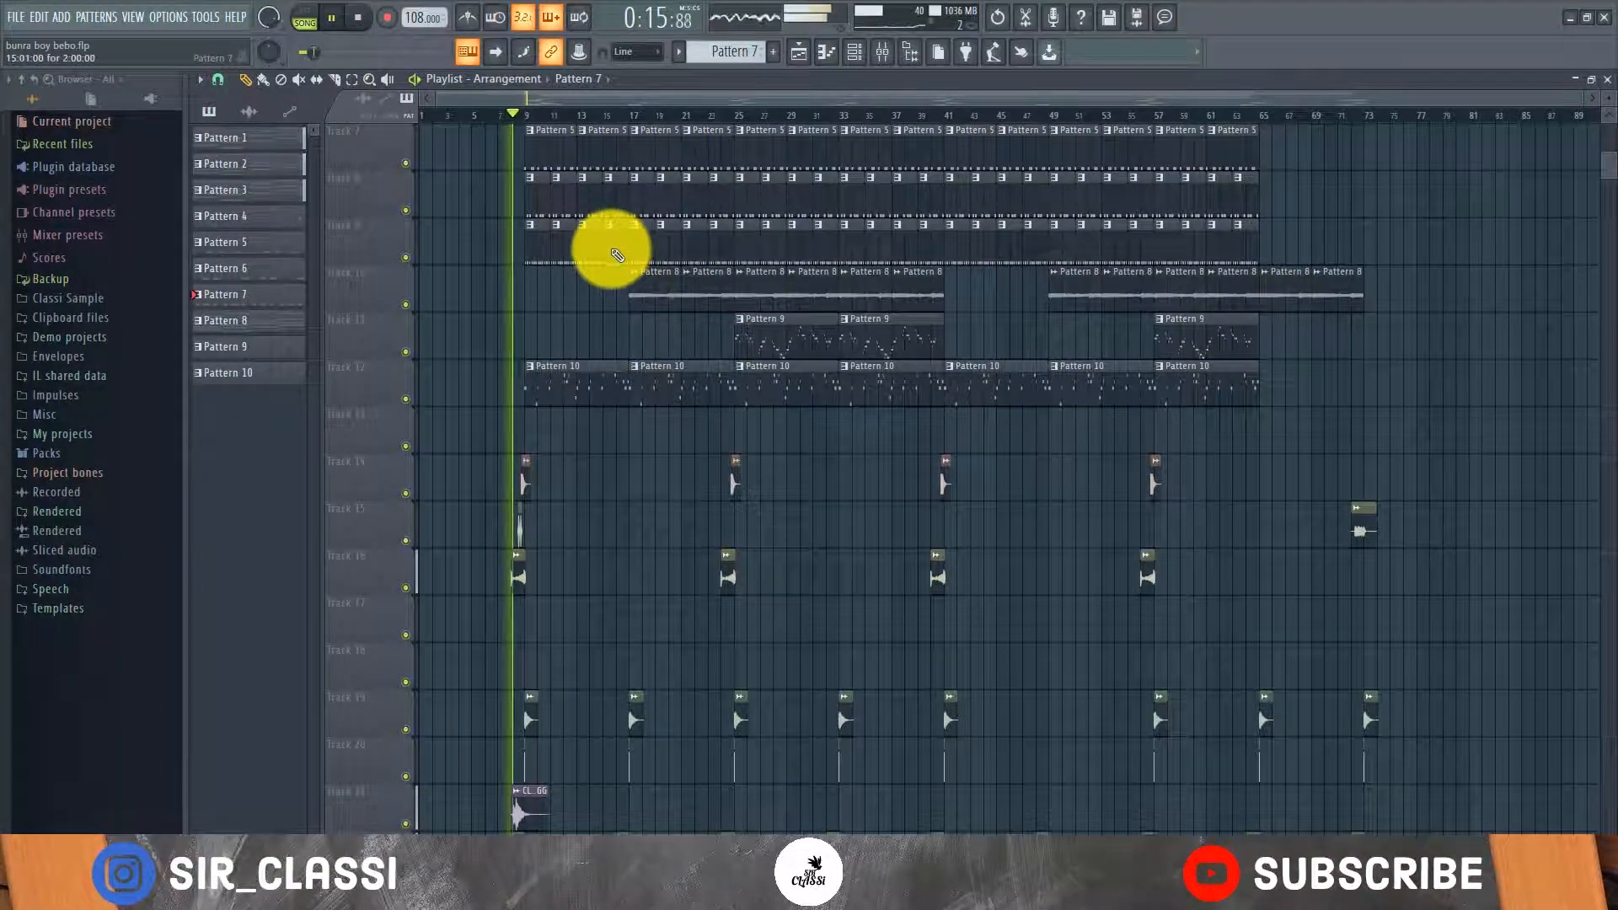
scroll(618, 255, "up", 3)
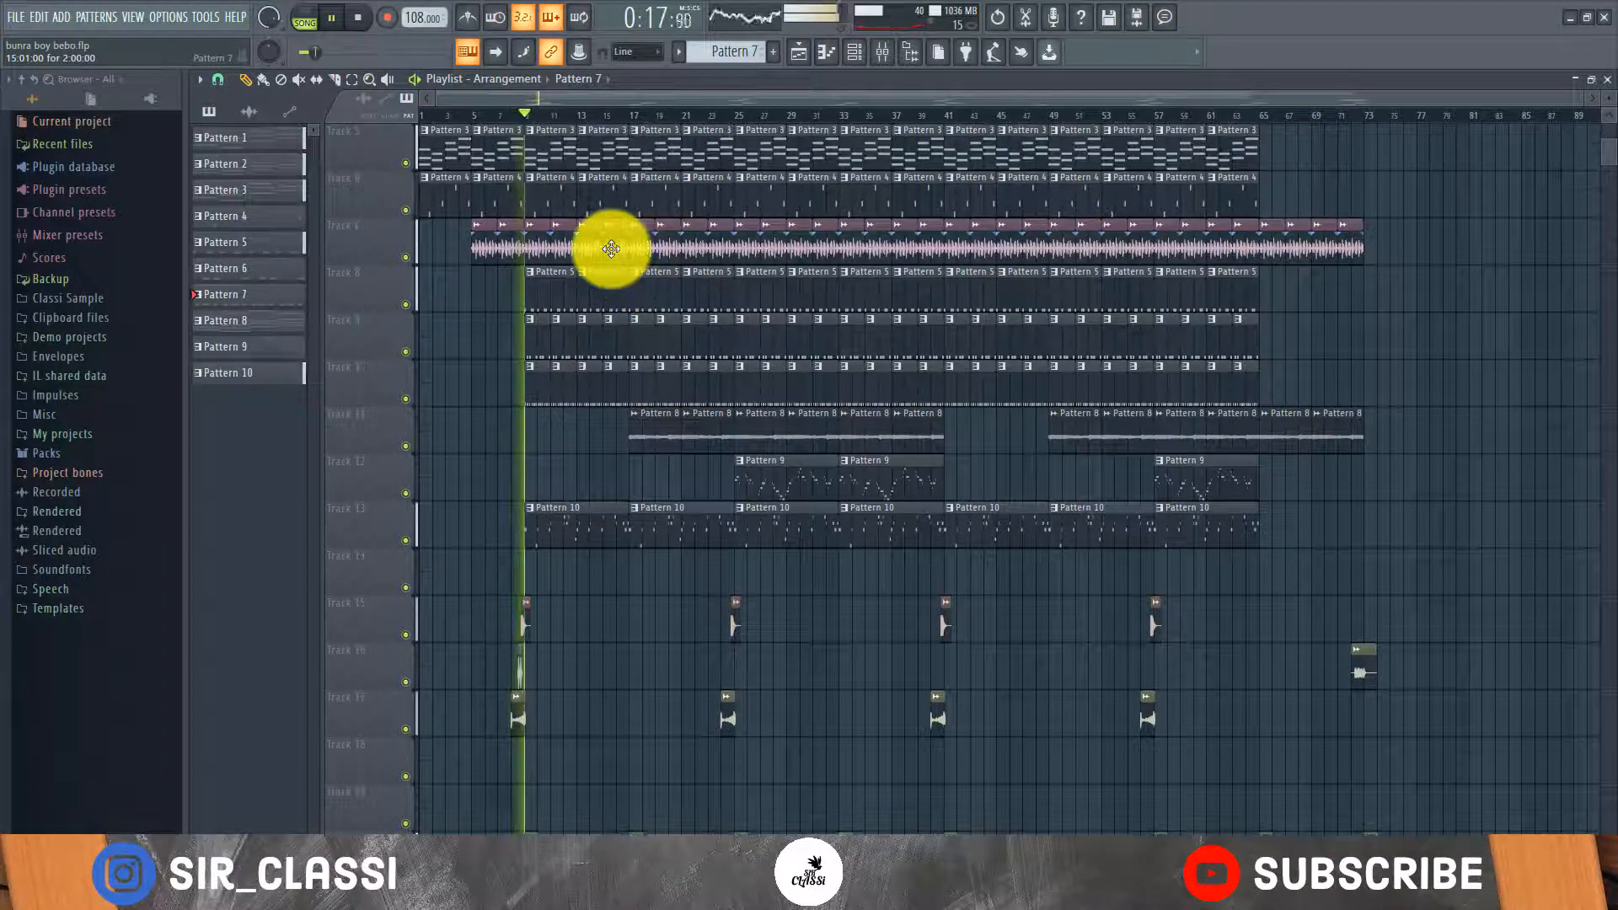
scroll(611, 249, "up", 1)
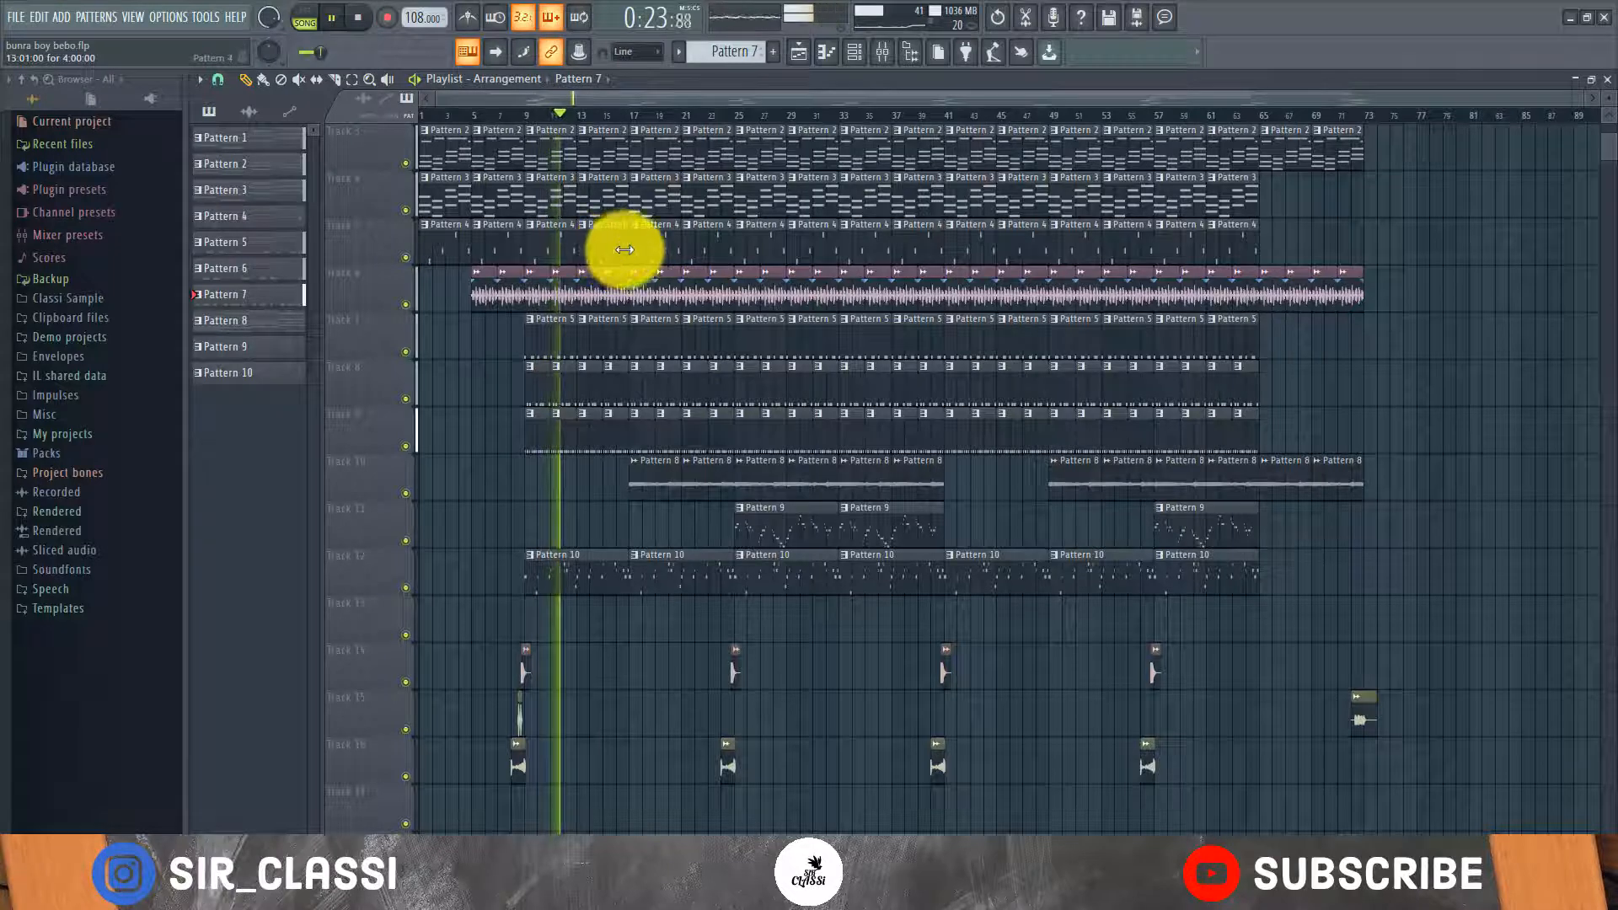
scroll(624, 249, "up", 2)
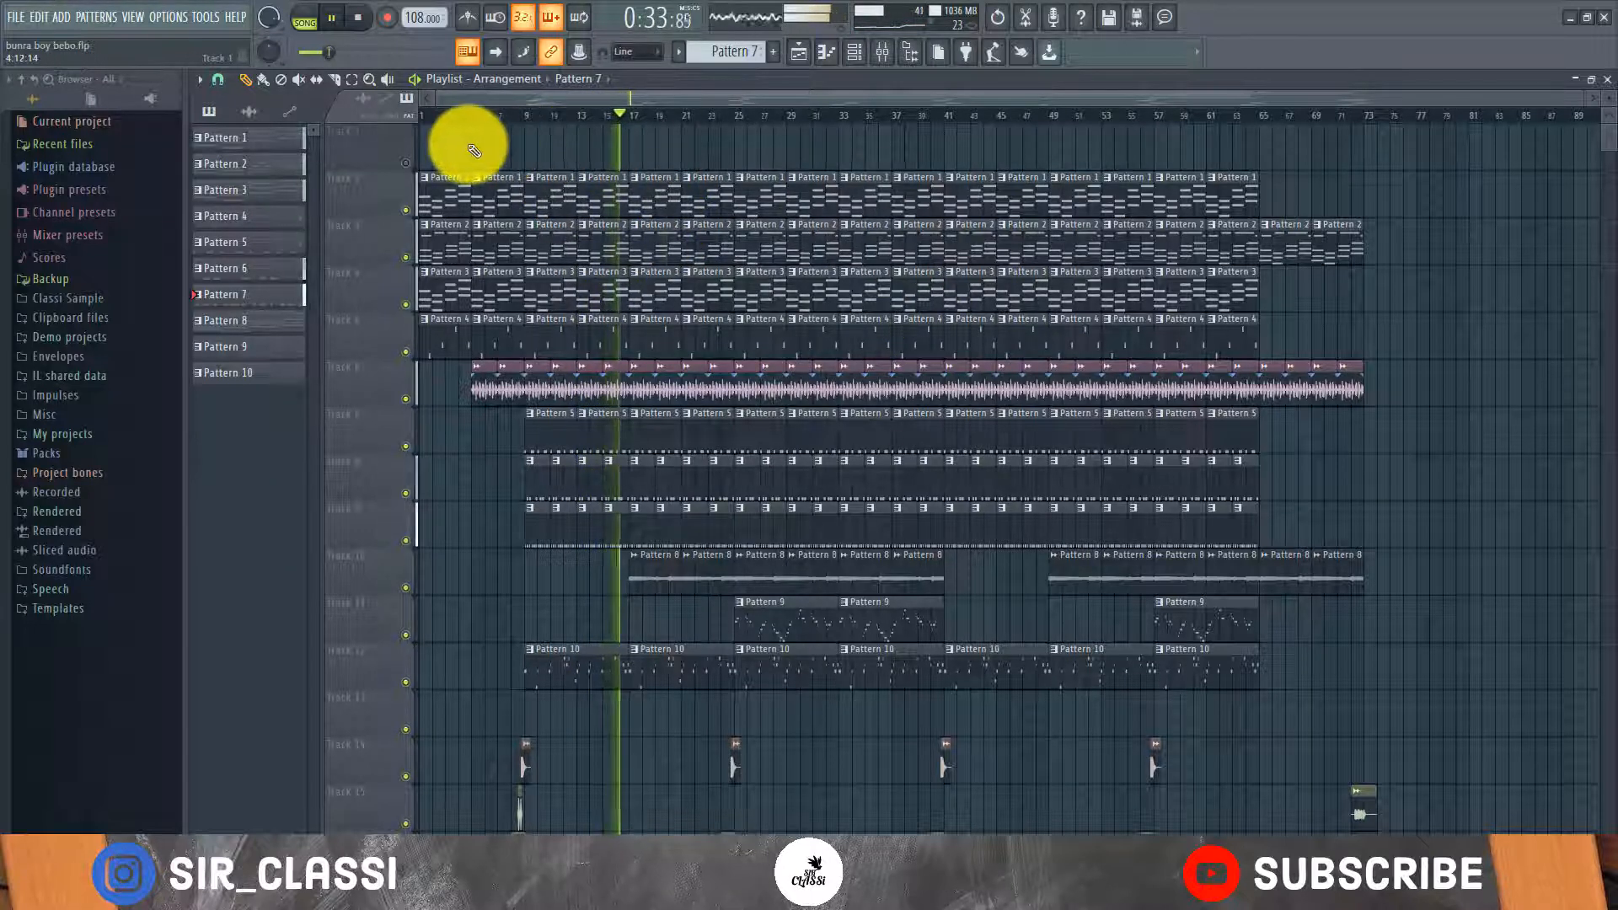
scroll(632, 115, "up", 3)
scroll(643, 152, "down", 2)
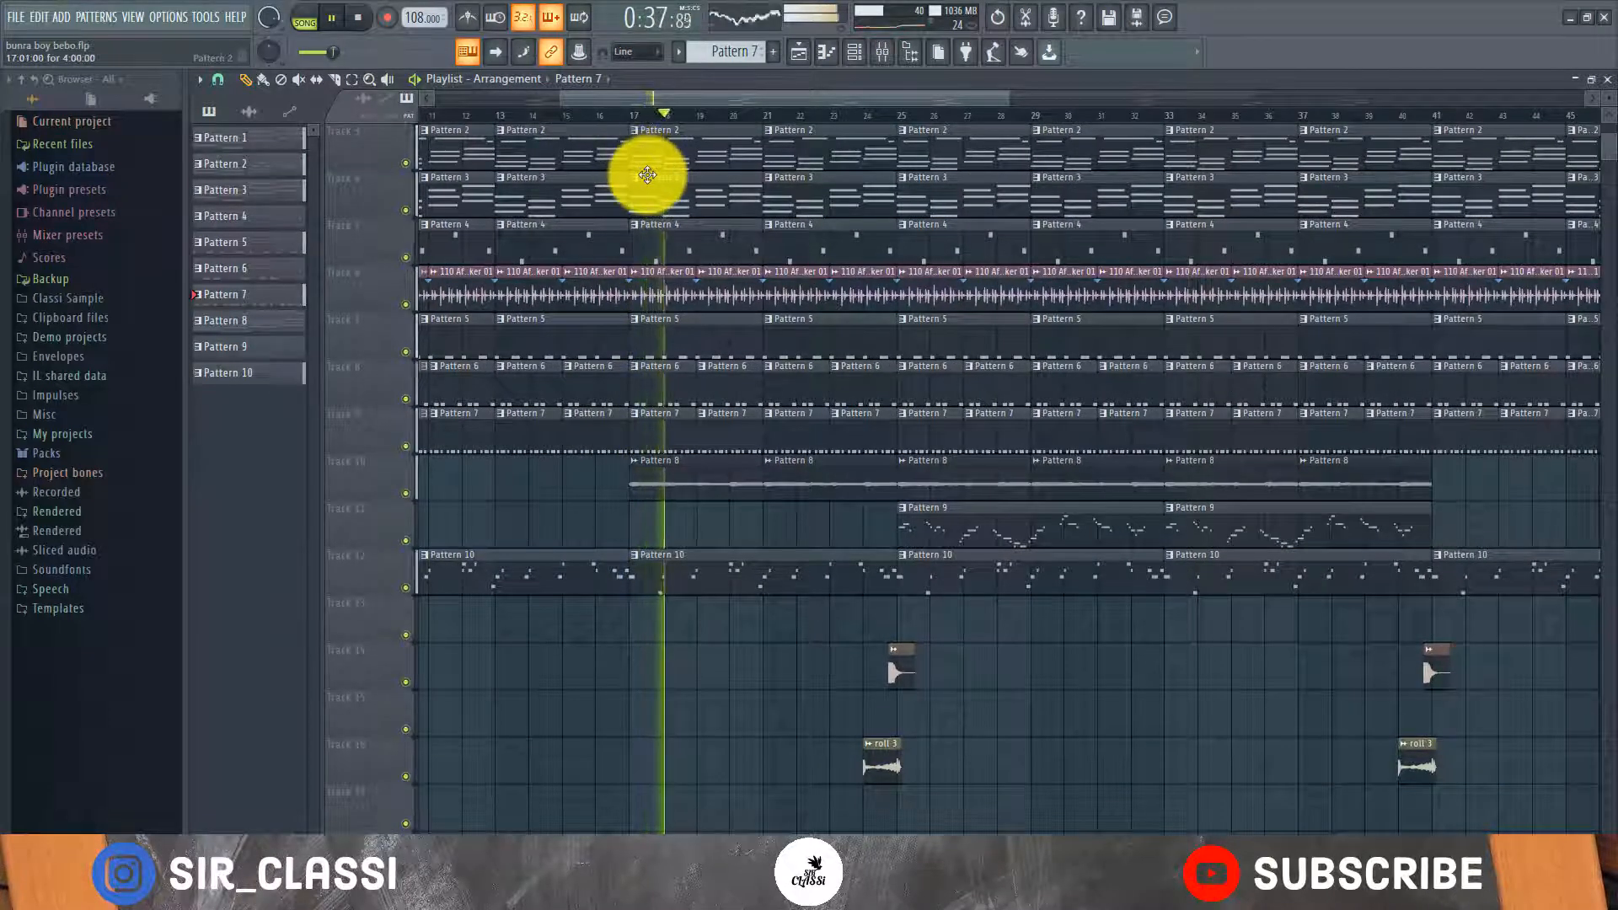
scroll(647, 169, "up", 2)
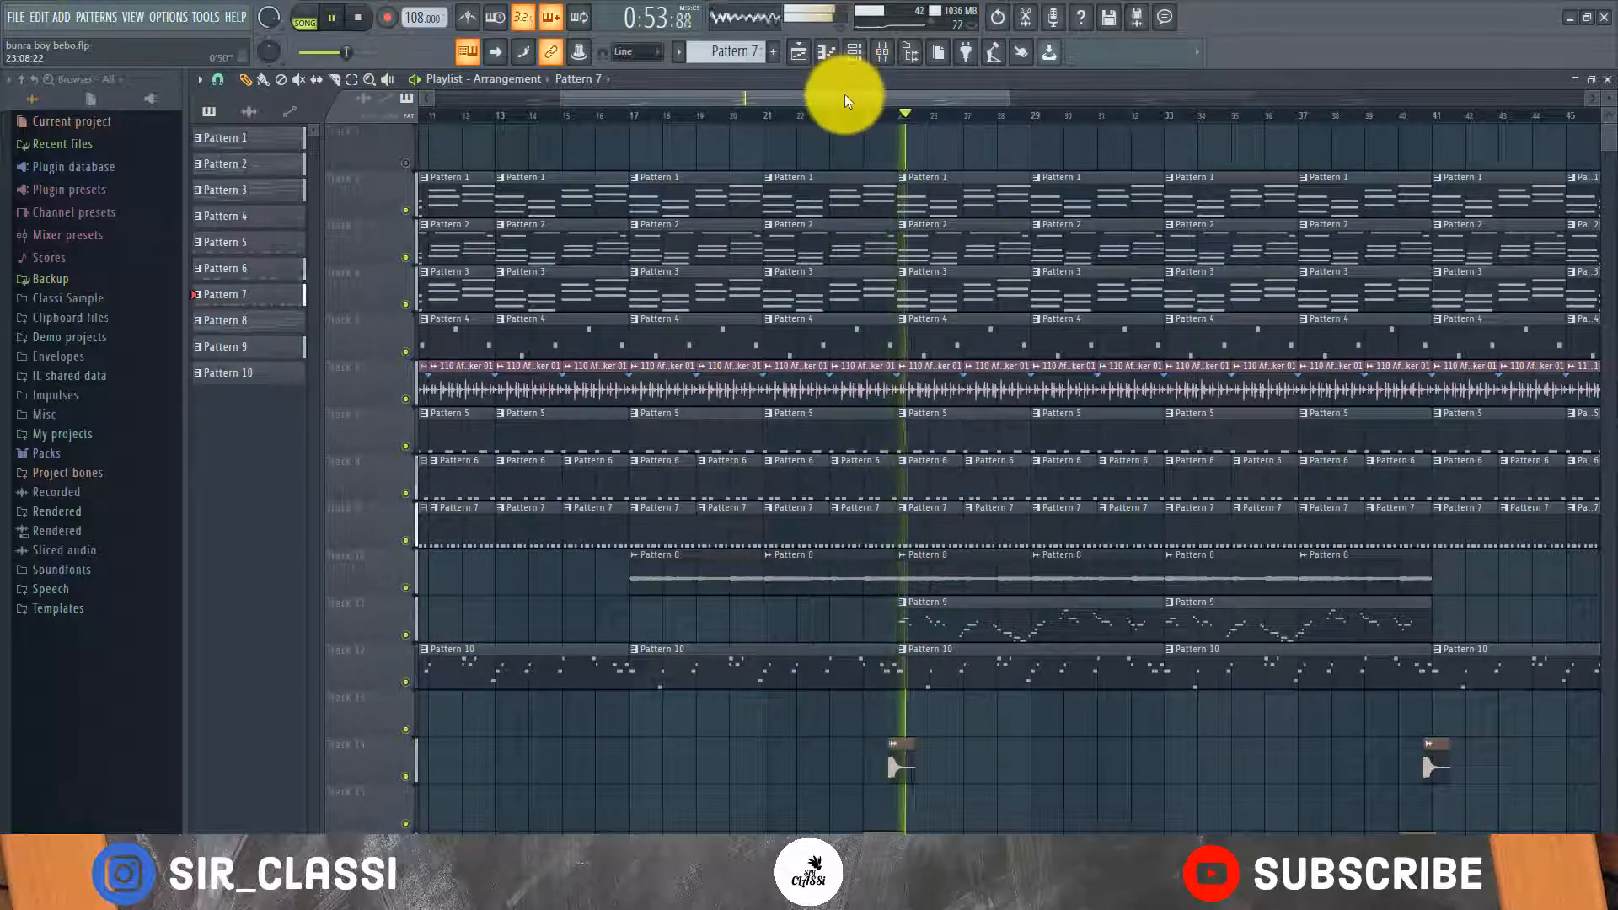
scroll(843, 108, "down", 3)
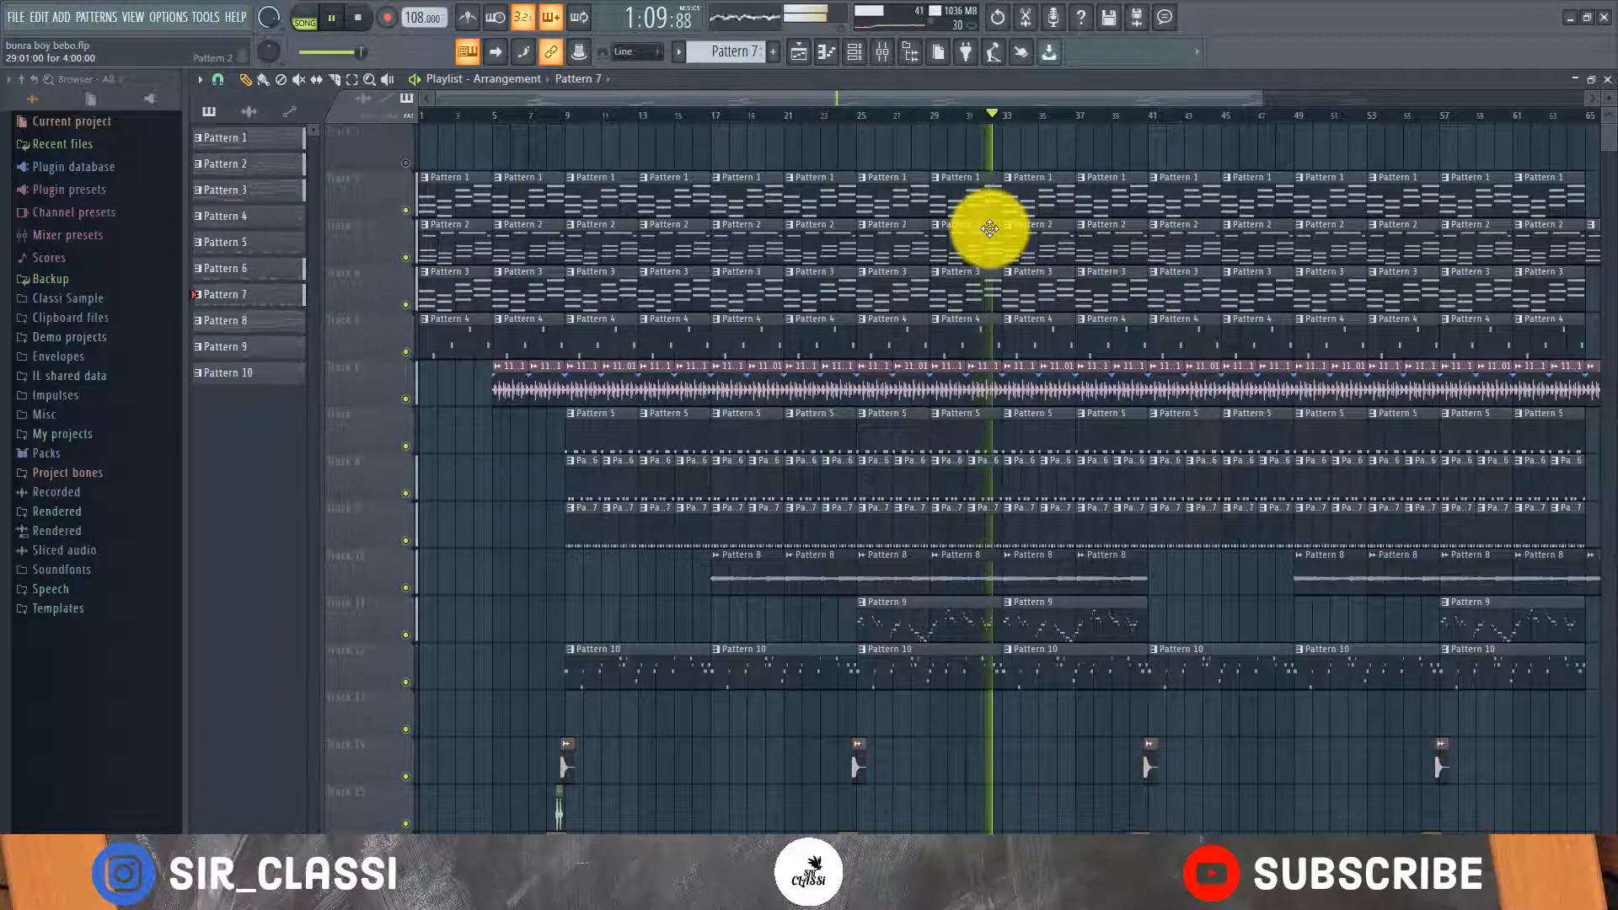
key("space")
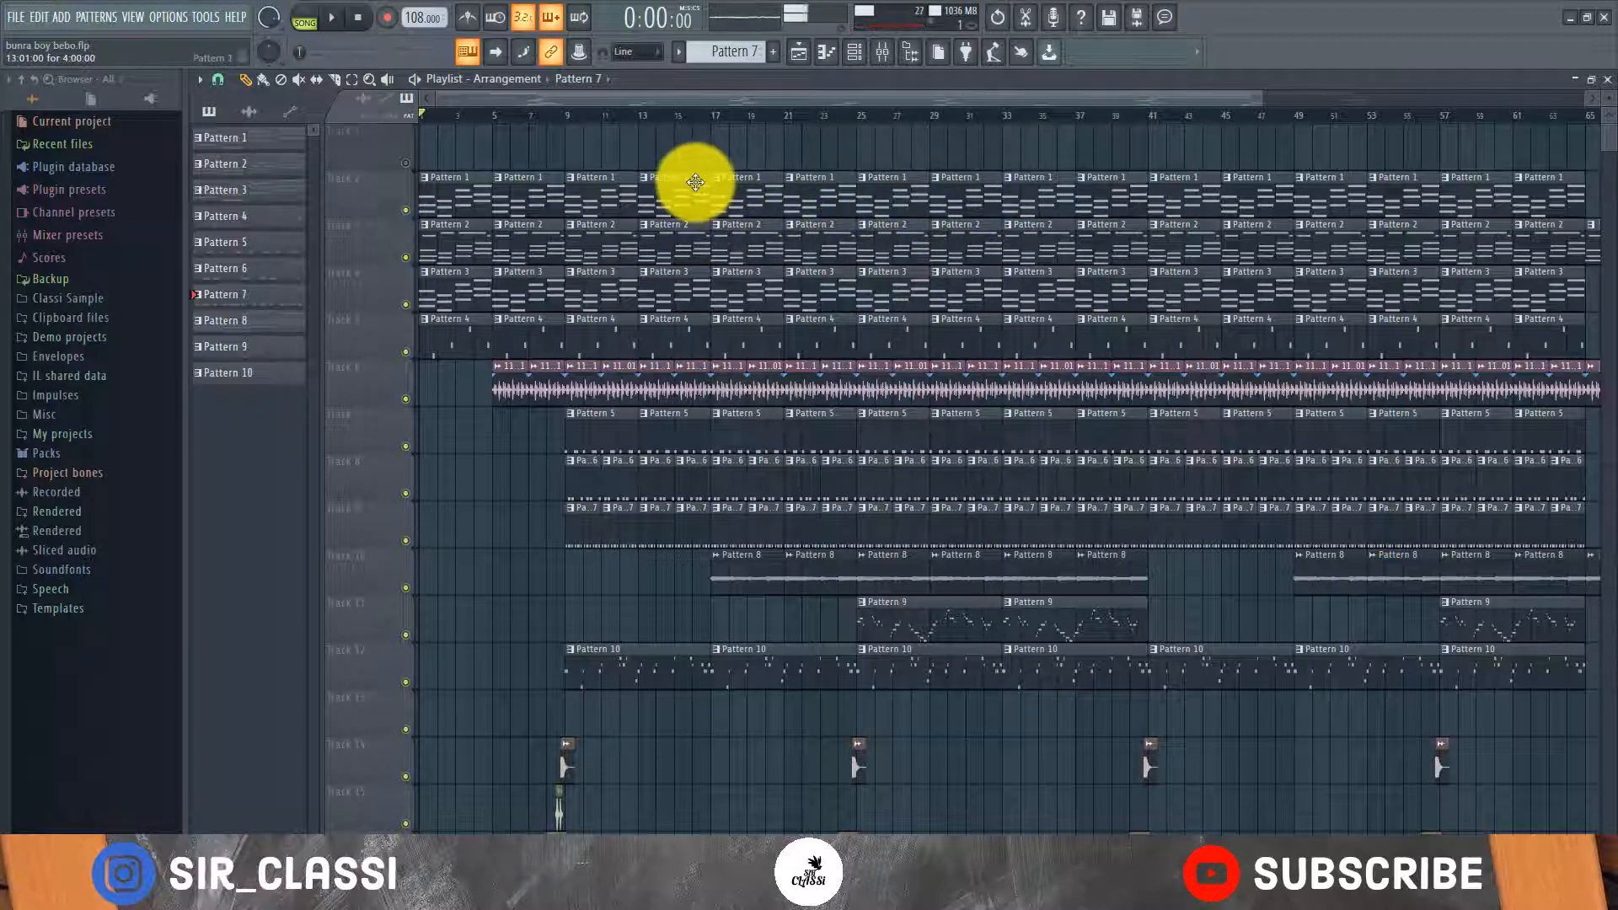
Play the intro bars of the arrangement with the start of the playlist shown in close view.
scroll(710, 121, "down", 2)
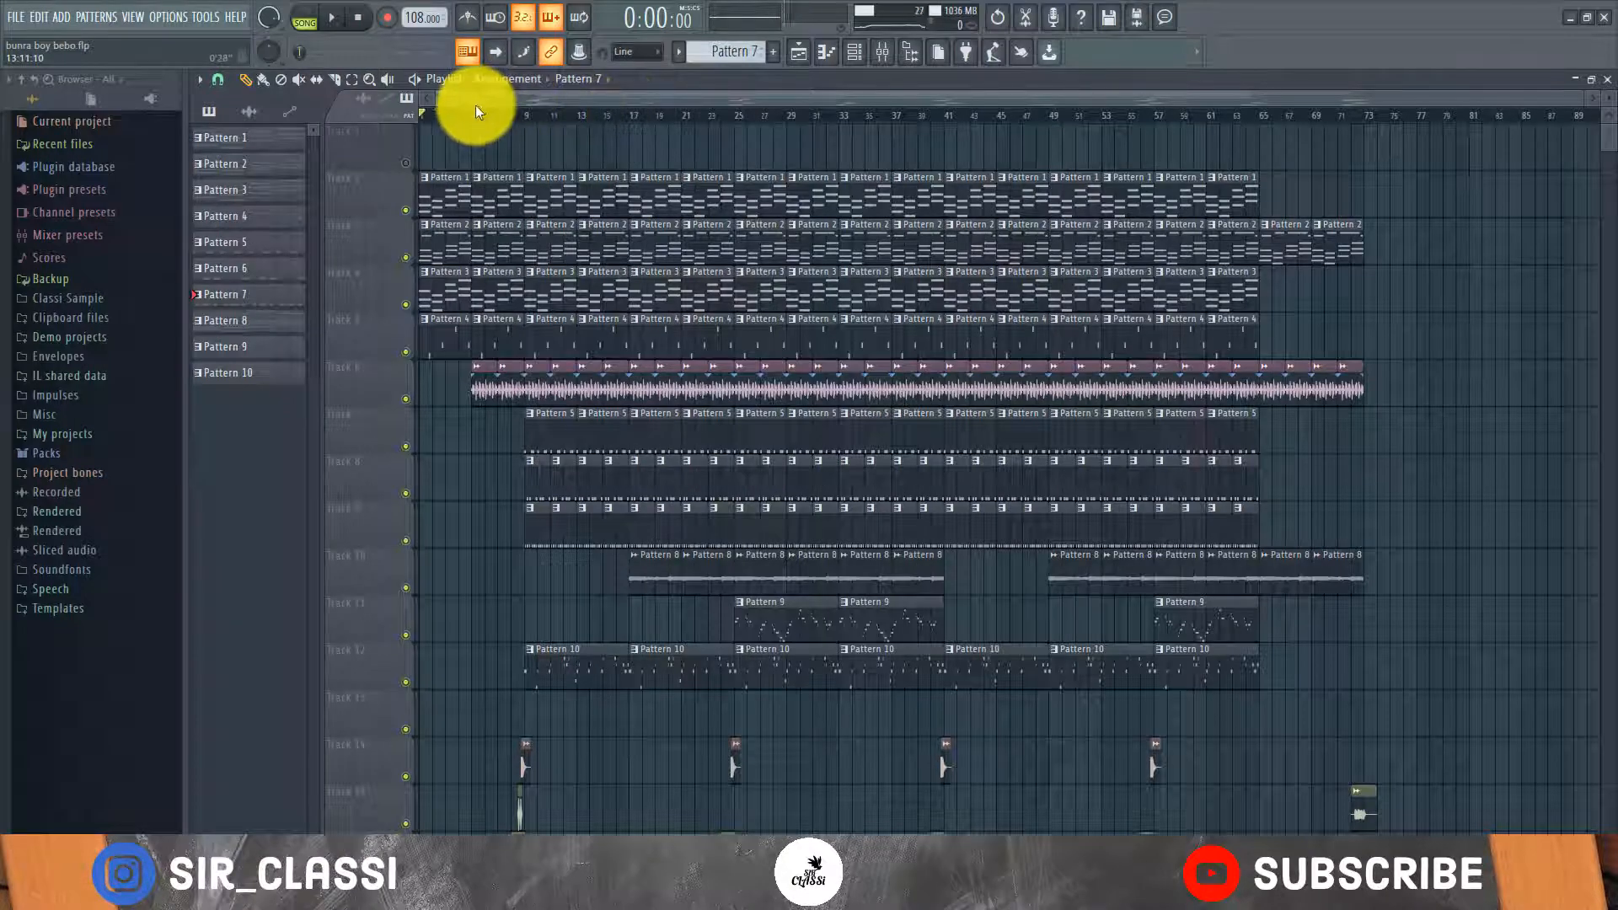
scroll(477, 104, "up", 4)
left_click_drag(583, 99, 440, 129)
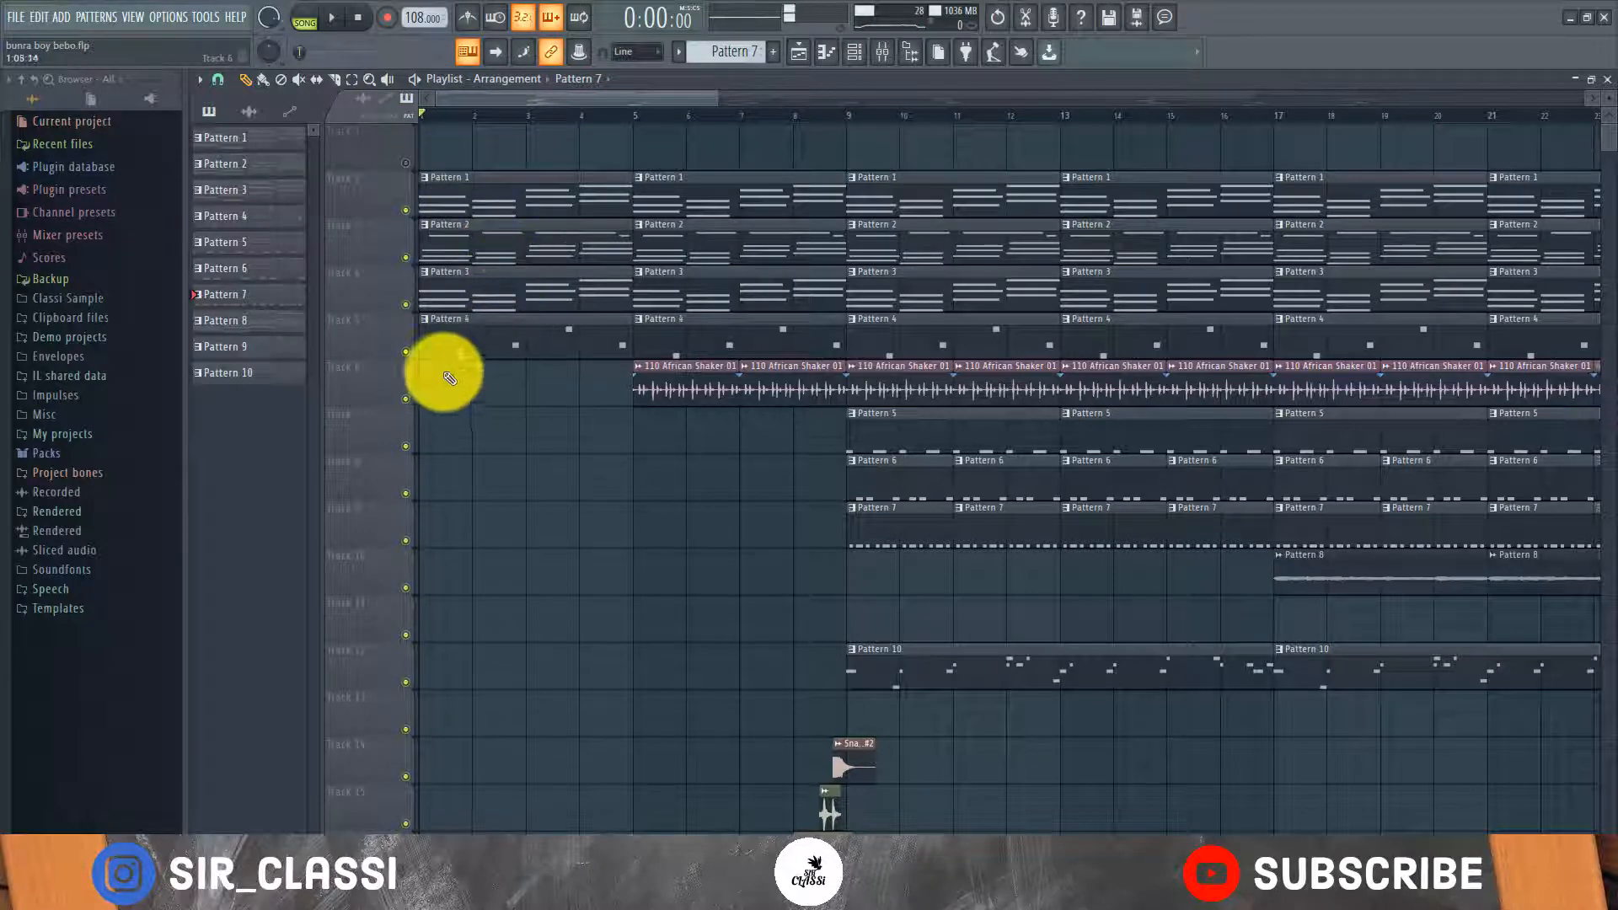
left_click(337, 16)
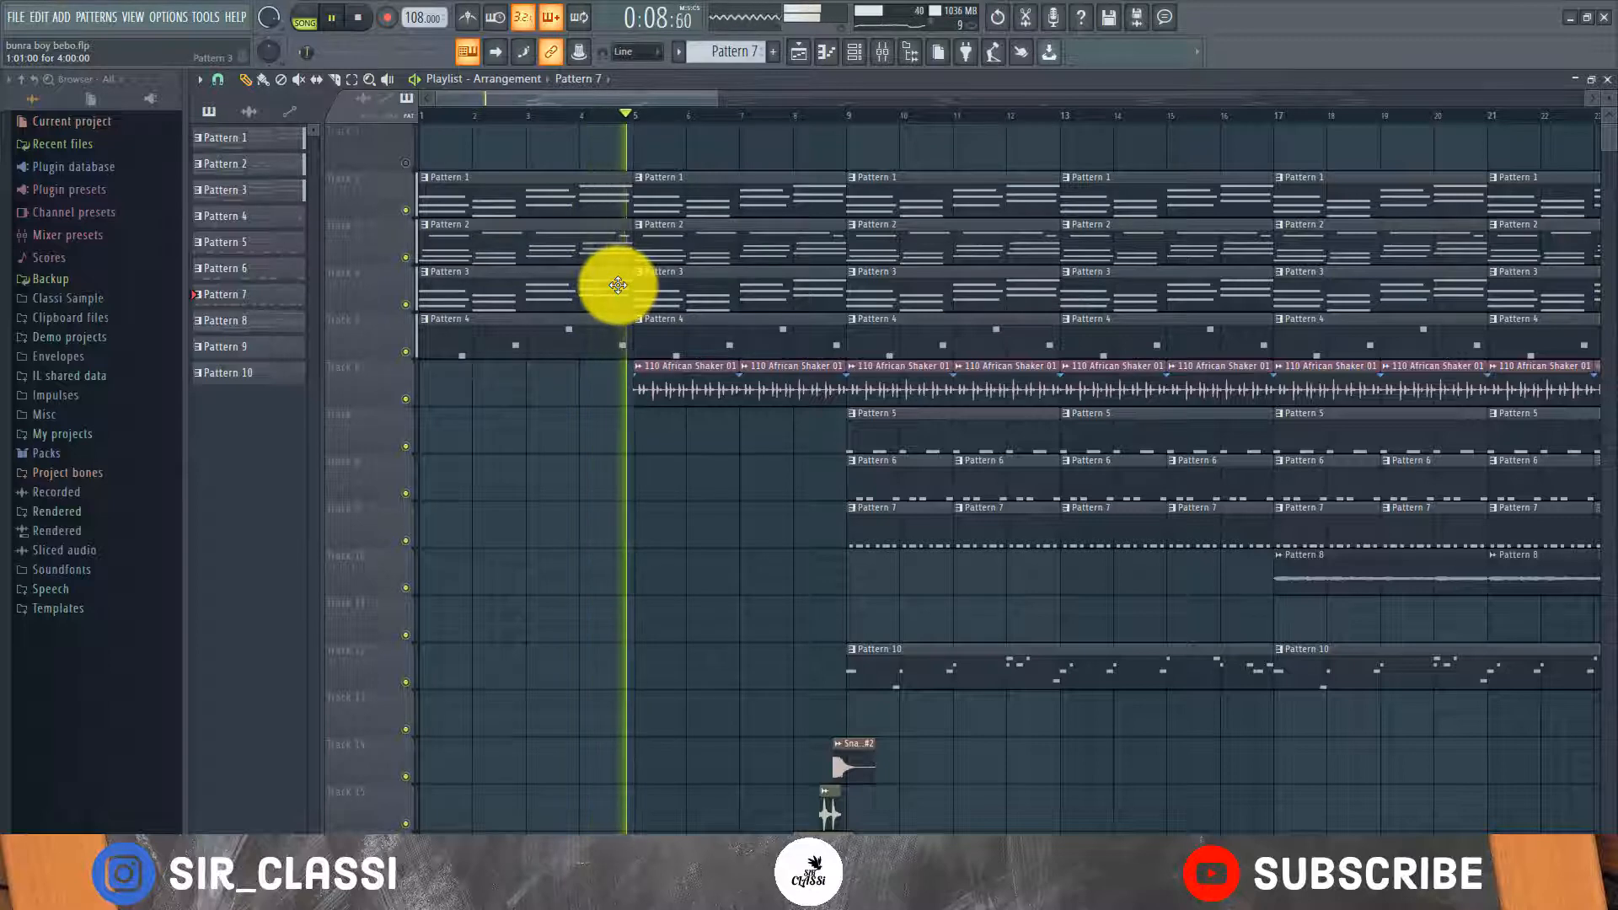
key("space")
Open Pattern 1's Nexus notes in the piano roll and play them on their own in pattern mode.
double_click(475, 201)
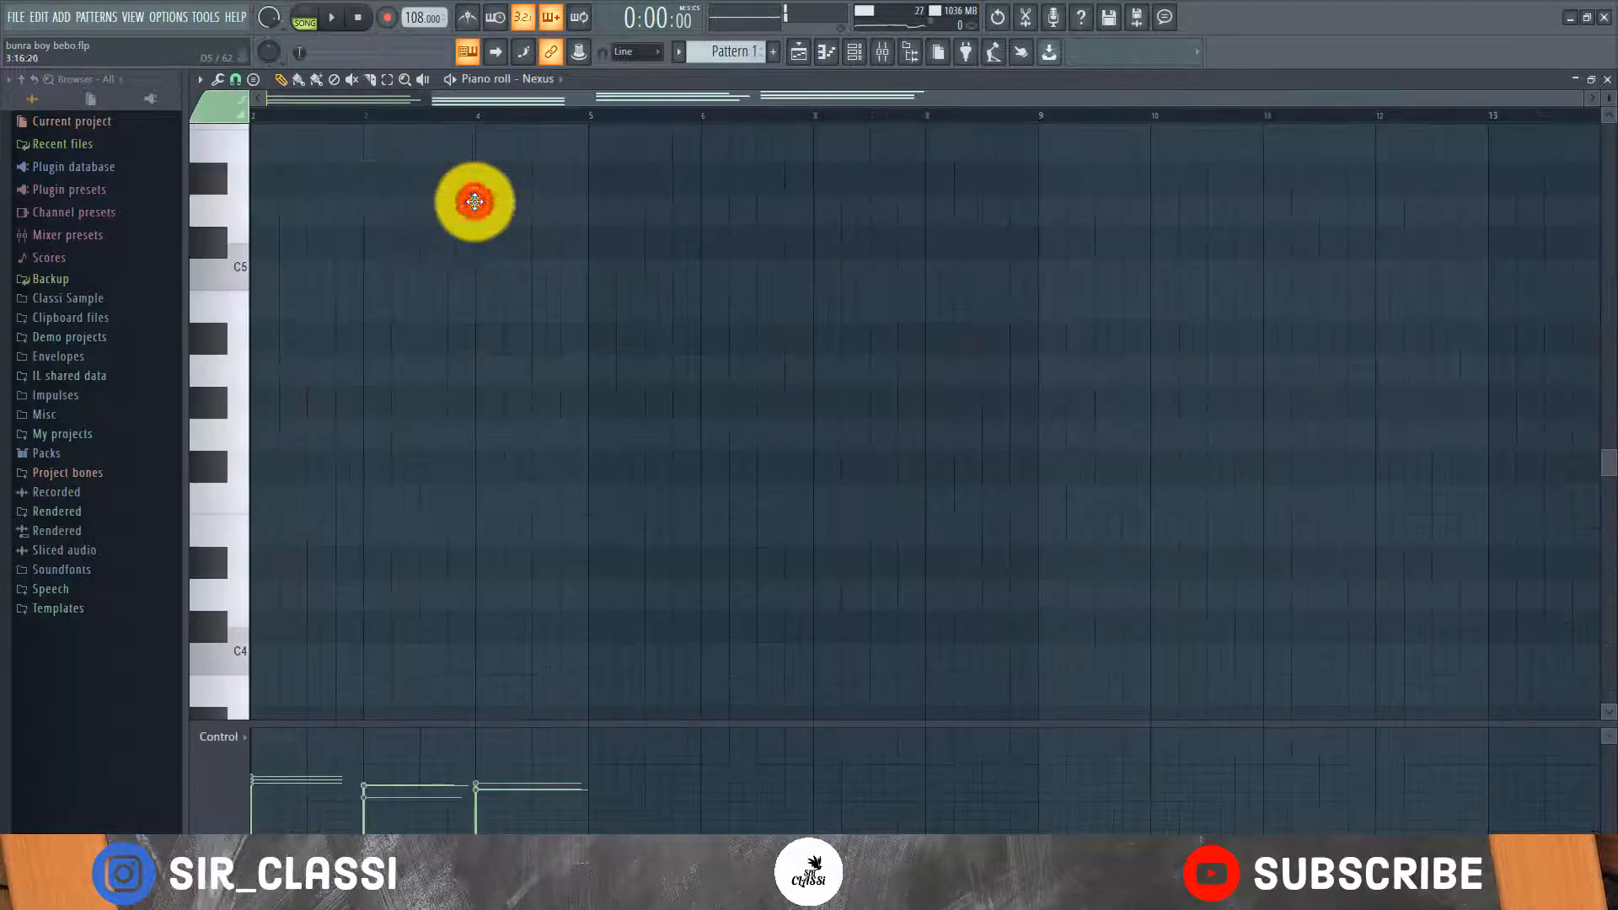
left_click(305, 19)
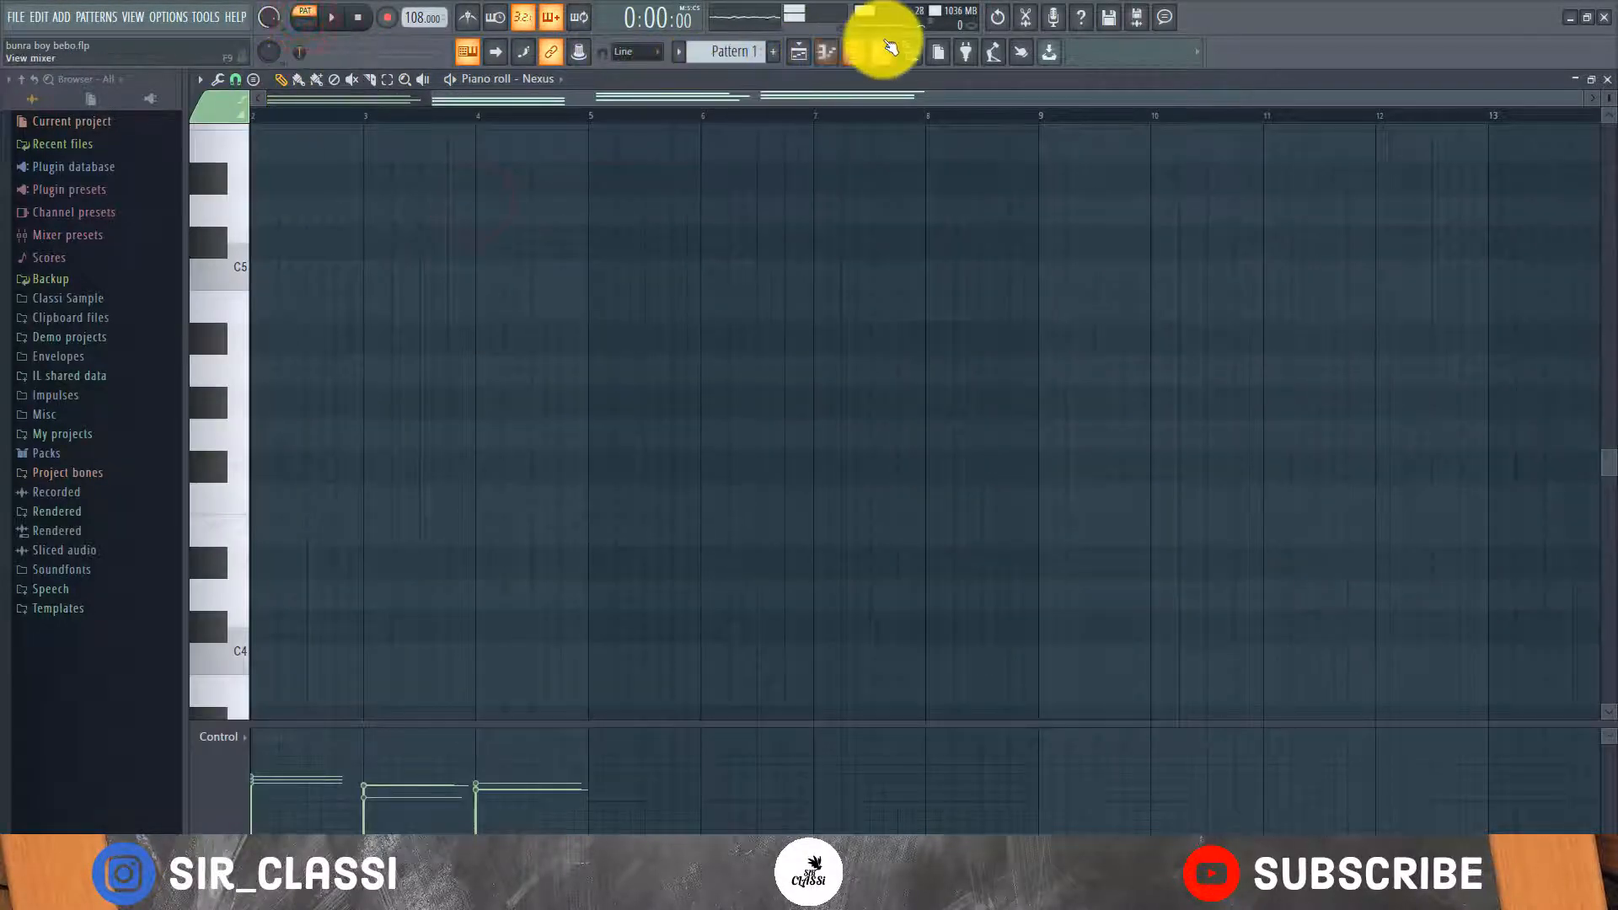
left_click(854, 52)
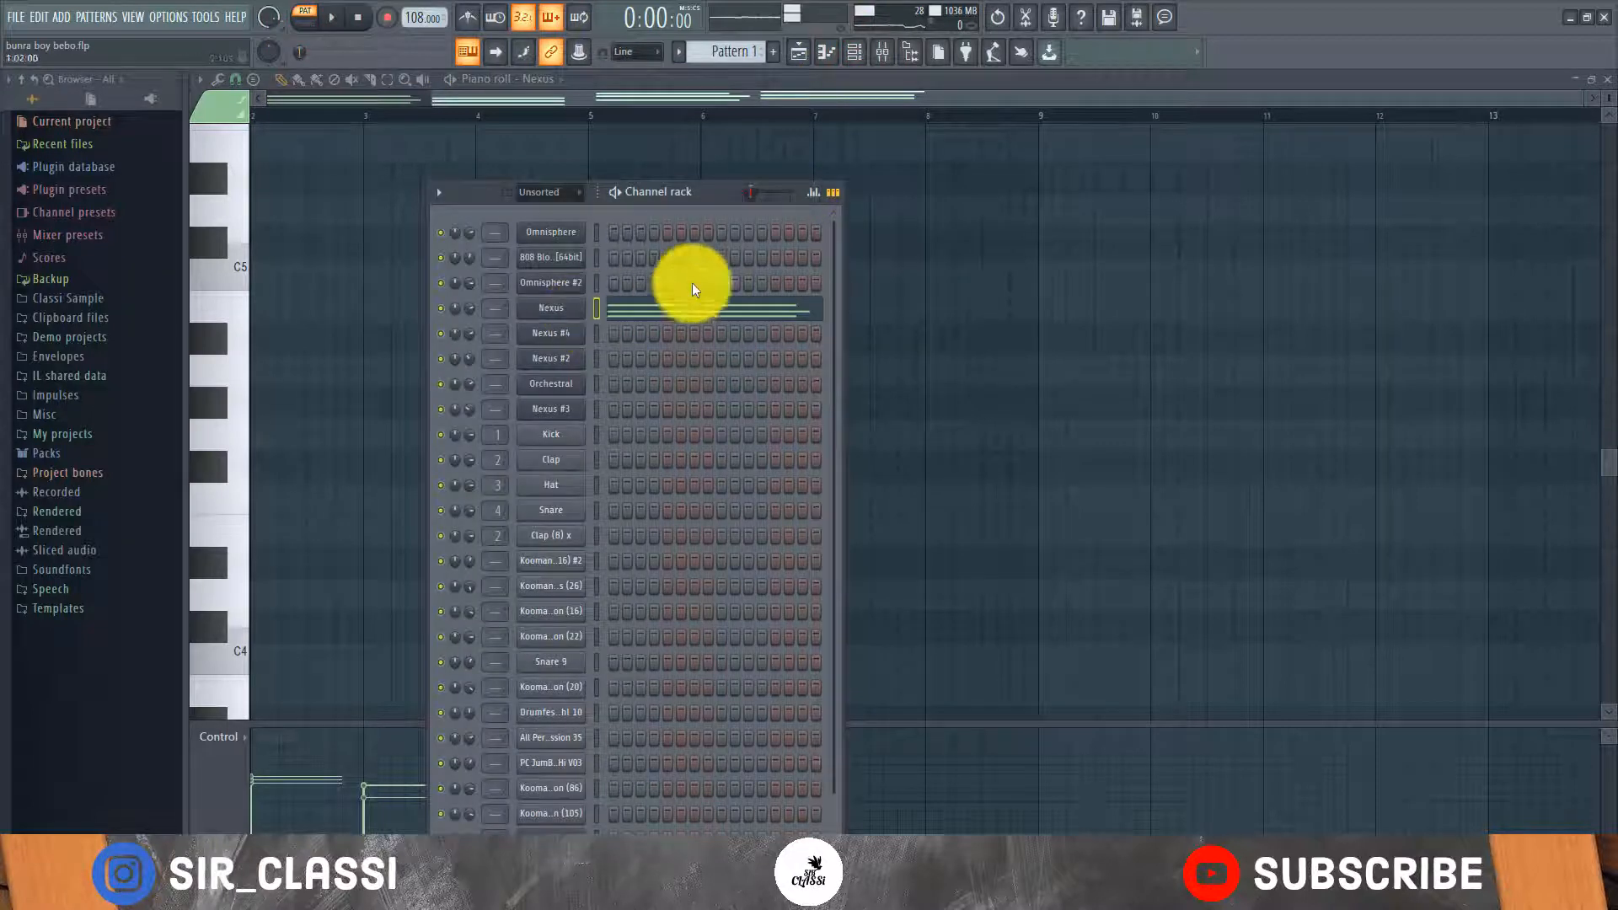
left_click(949, 97)
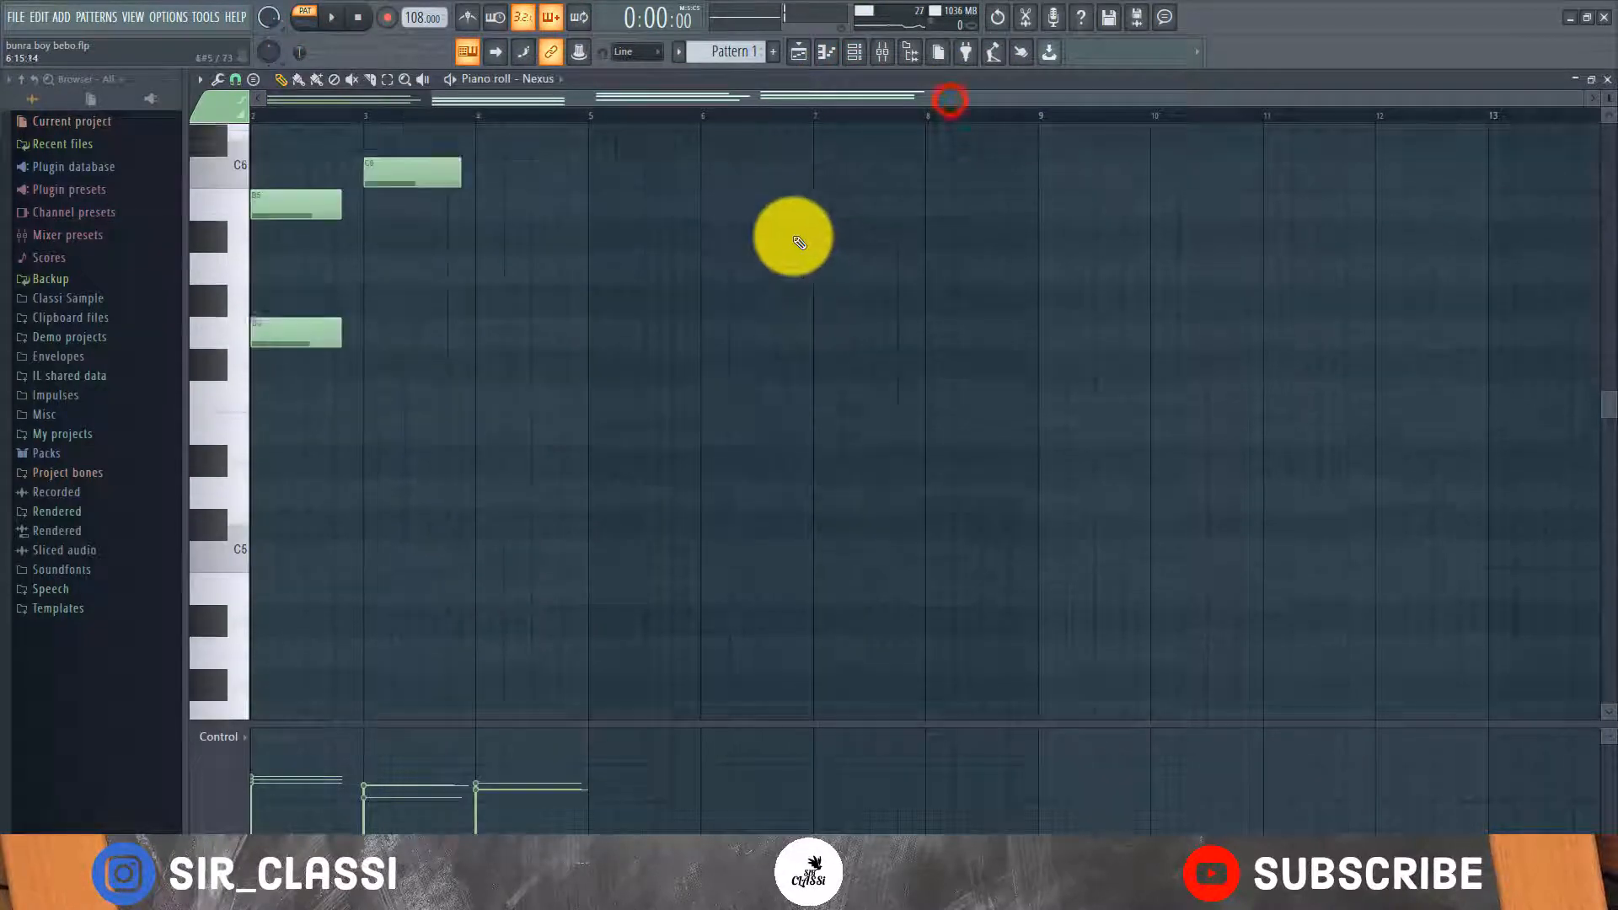
left_click(632, 99)
key("space")
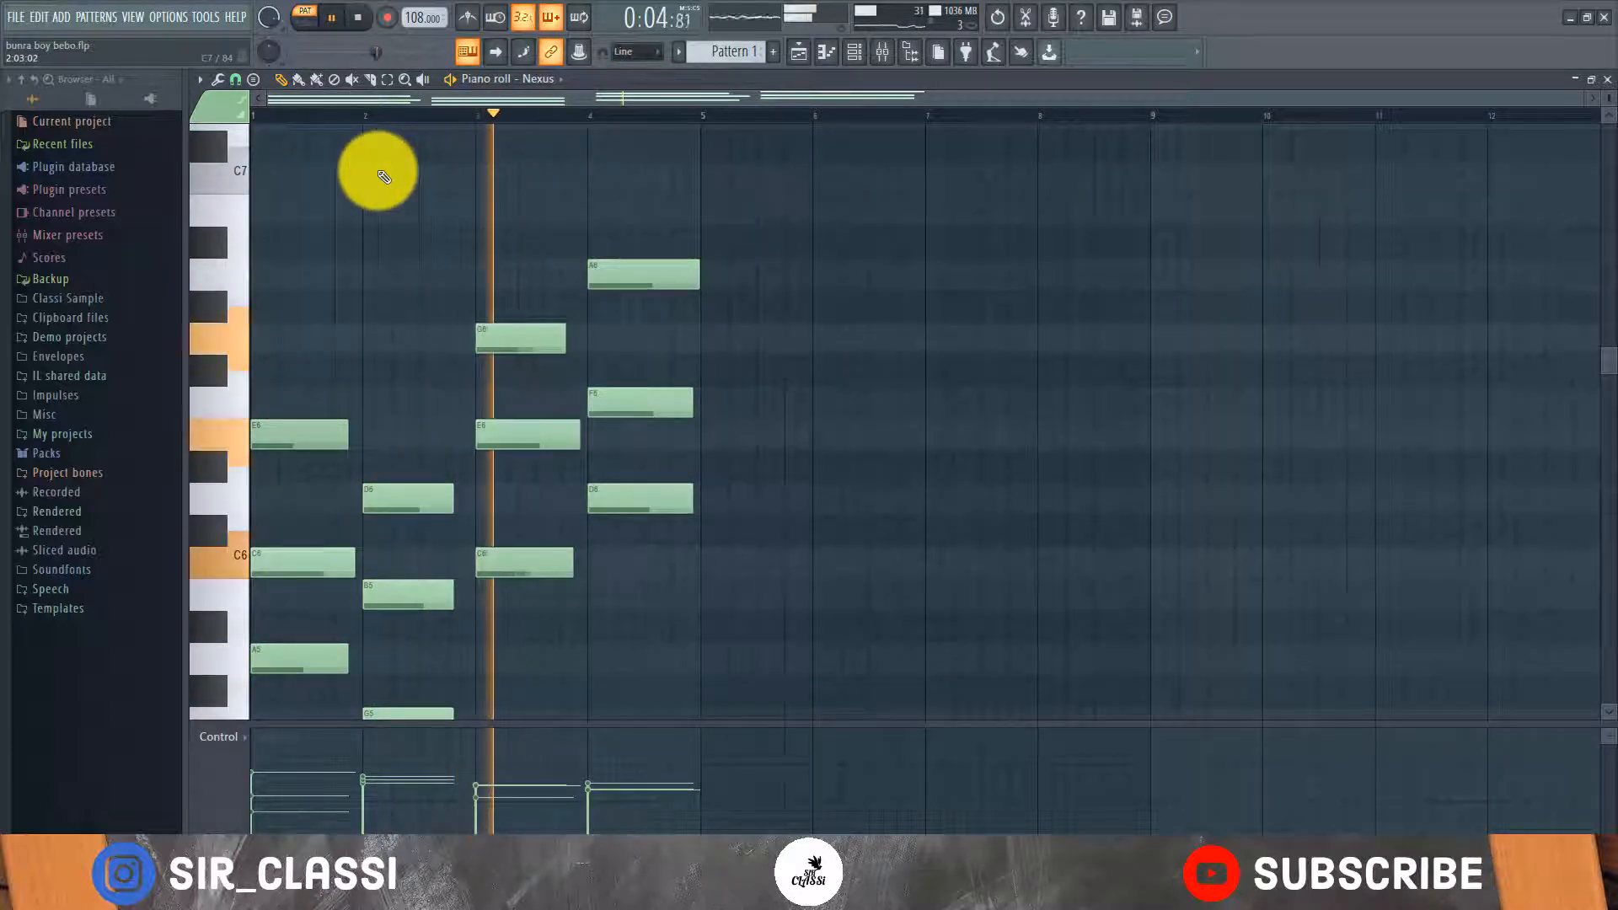
key("space")
Open Pattern 2's Omnisphere notes from the playlist in the piano roll and play the pattern.
left_click(801, 56)
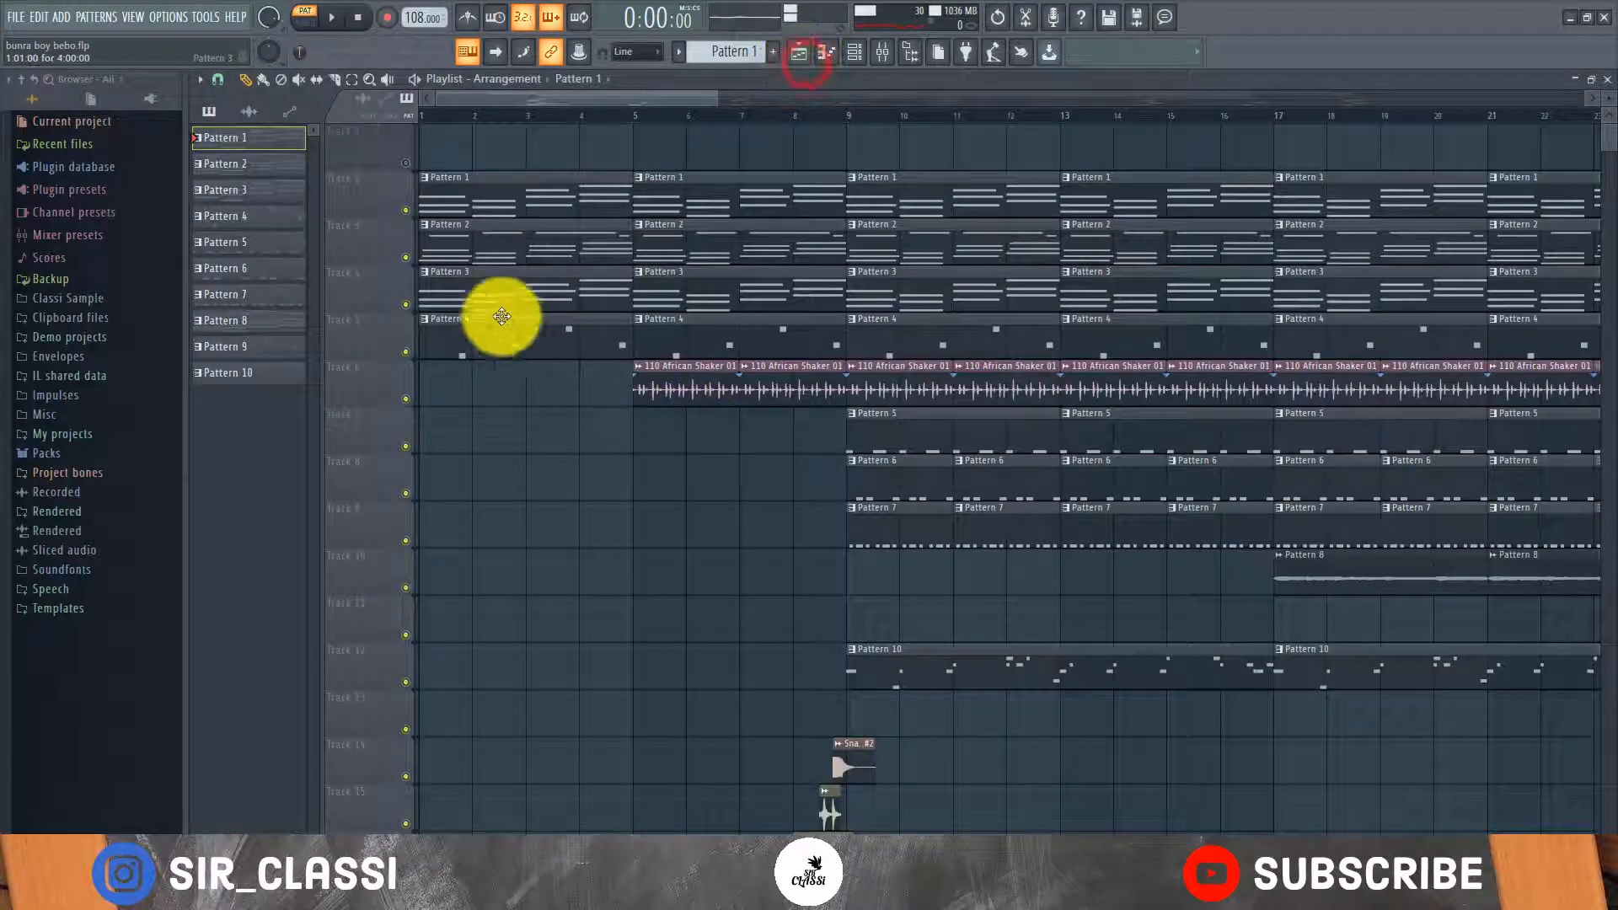
double_click(517, 250)
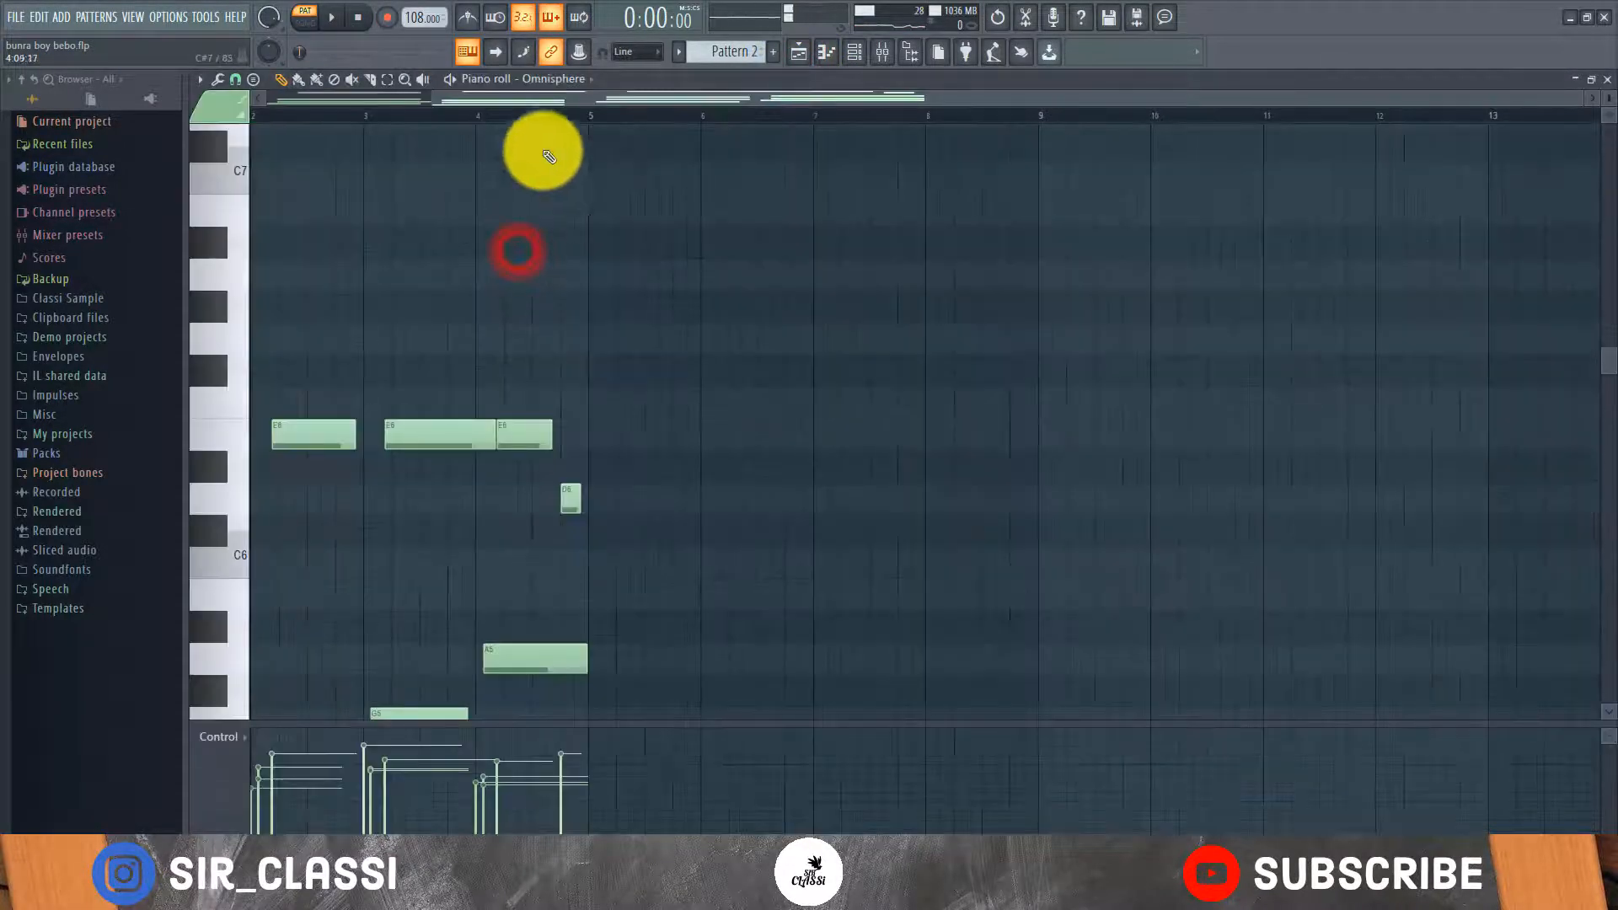
left_click(626, 98)
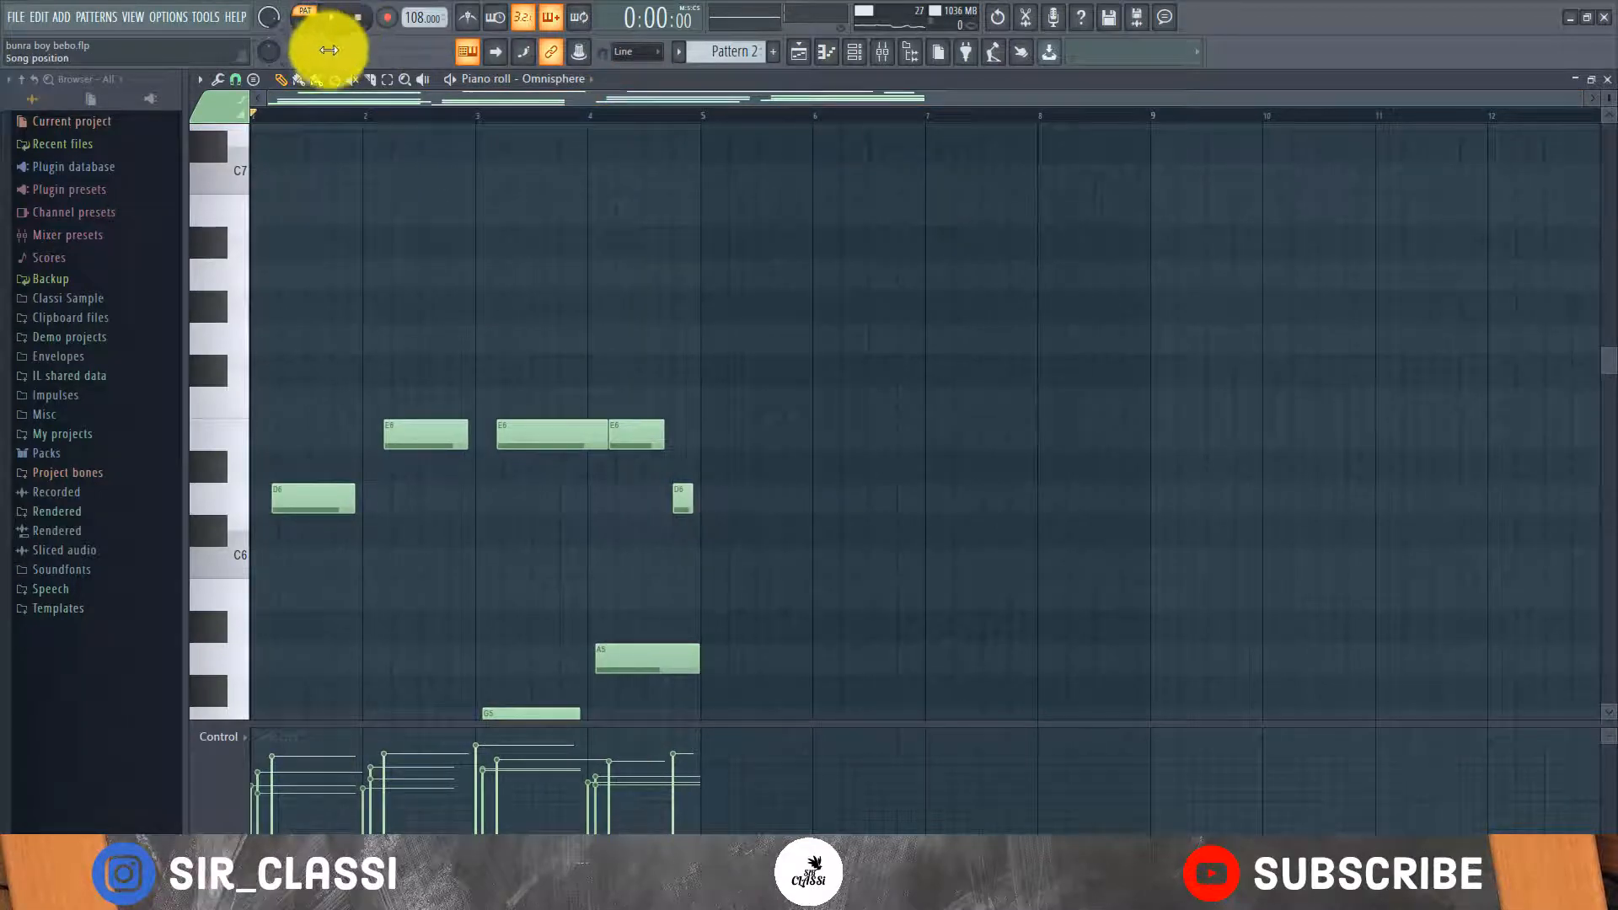
key("space")
Examine Pattern 2's chord and melody notes across their full pitch range during playback, and return to the playlist.
scroll(375, 389, "down", 10)
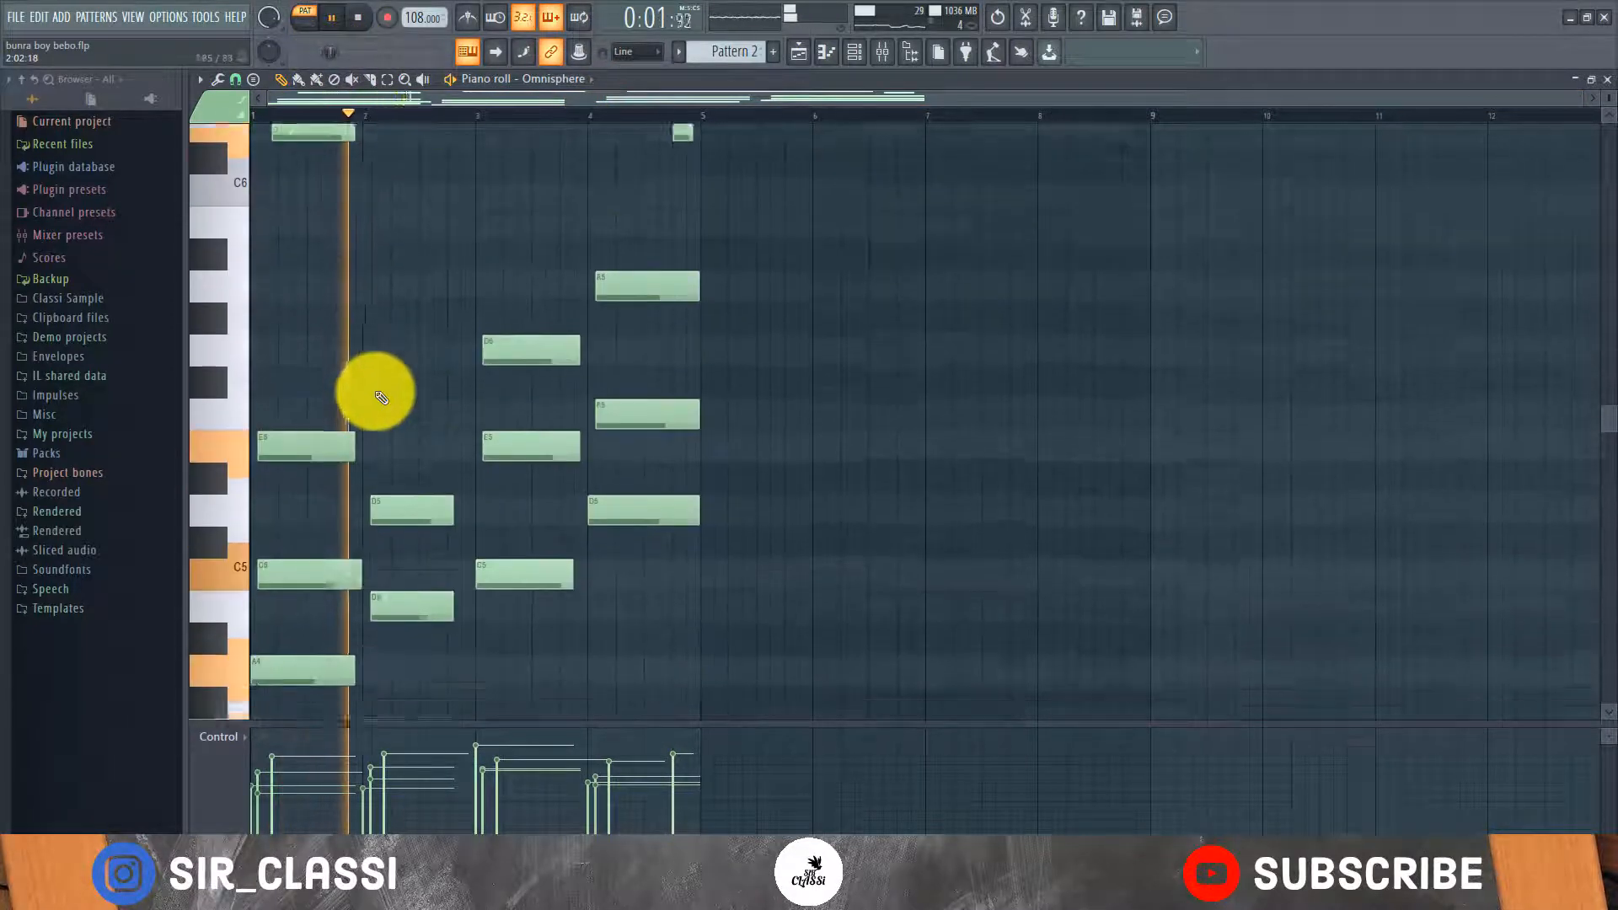
scroll(379, 392, "up", 3)
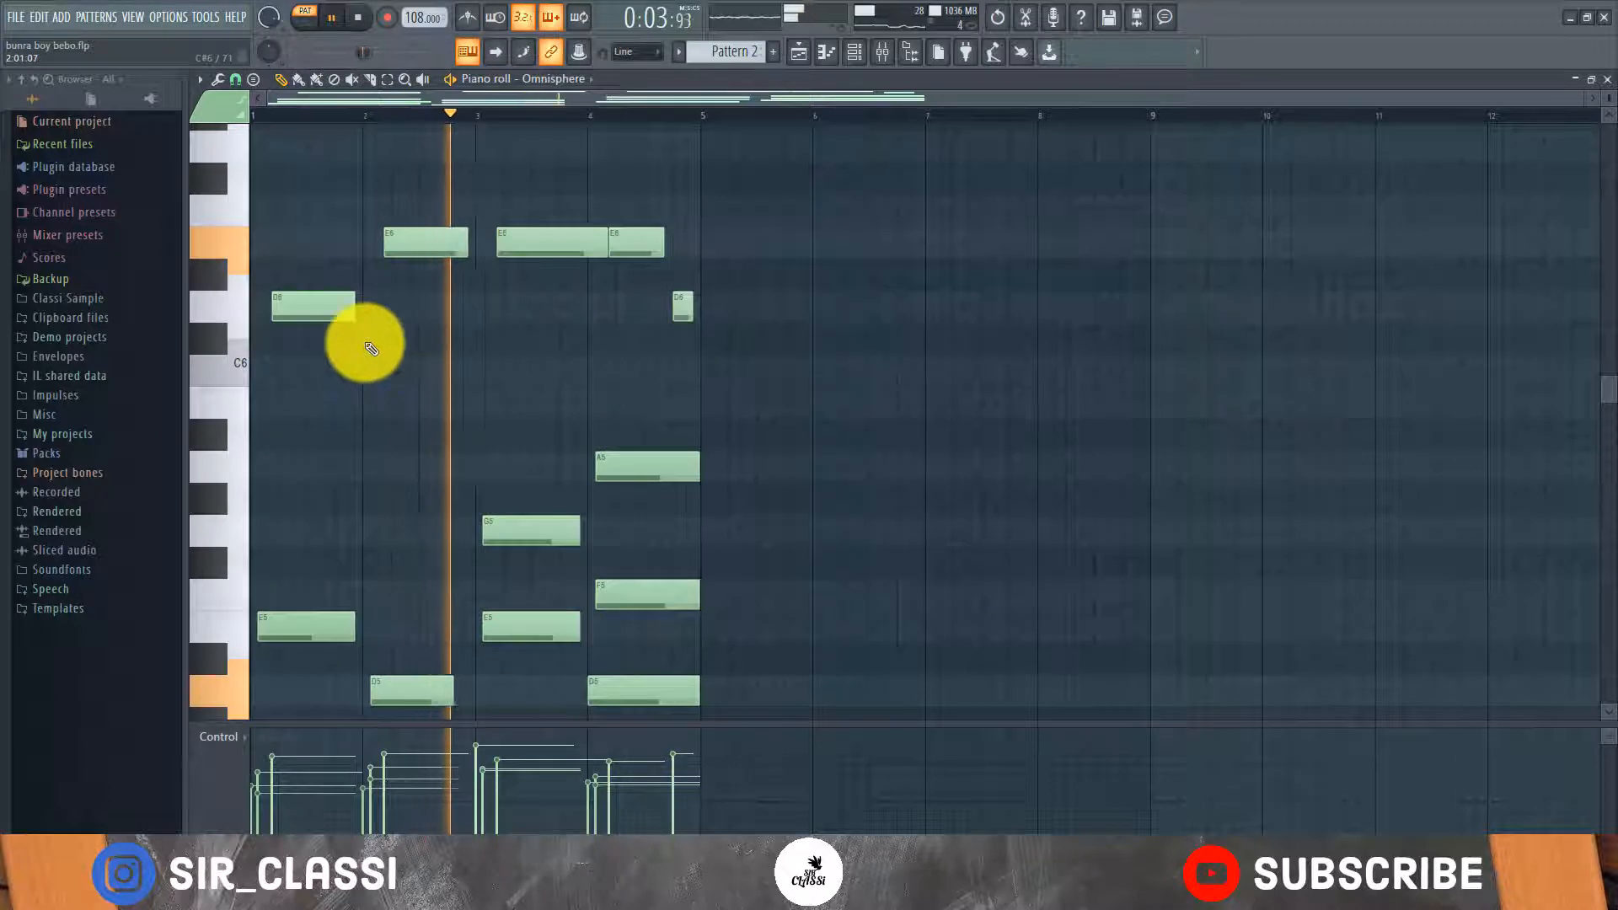
scroll(519, 330, "down", 5)
scroll(520, 333, "up", 3)
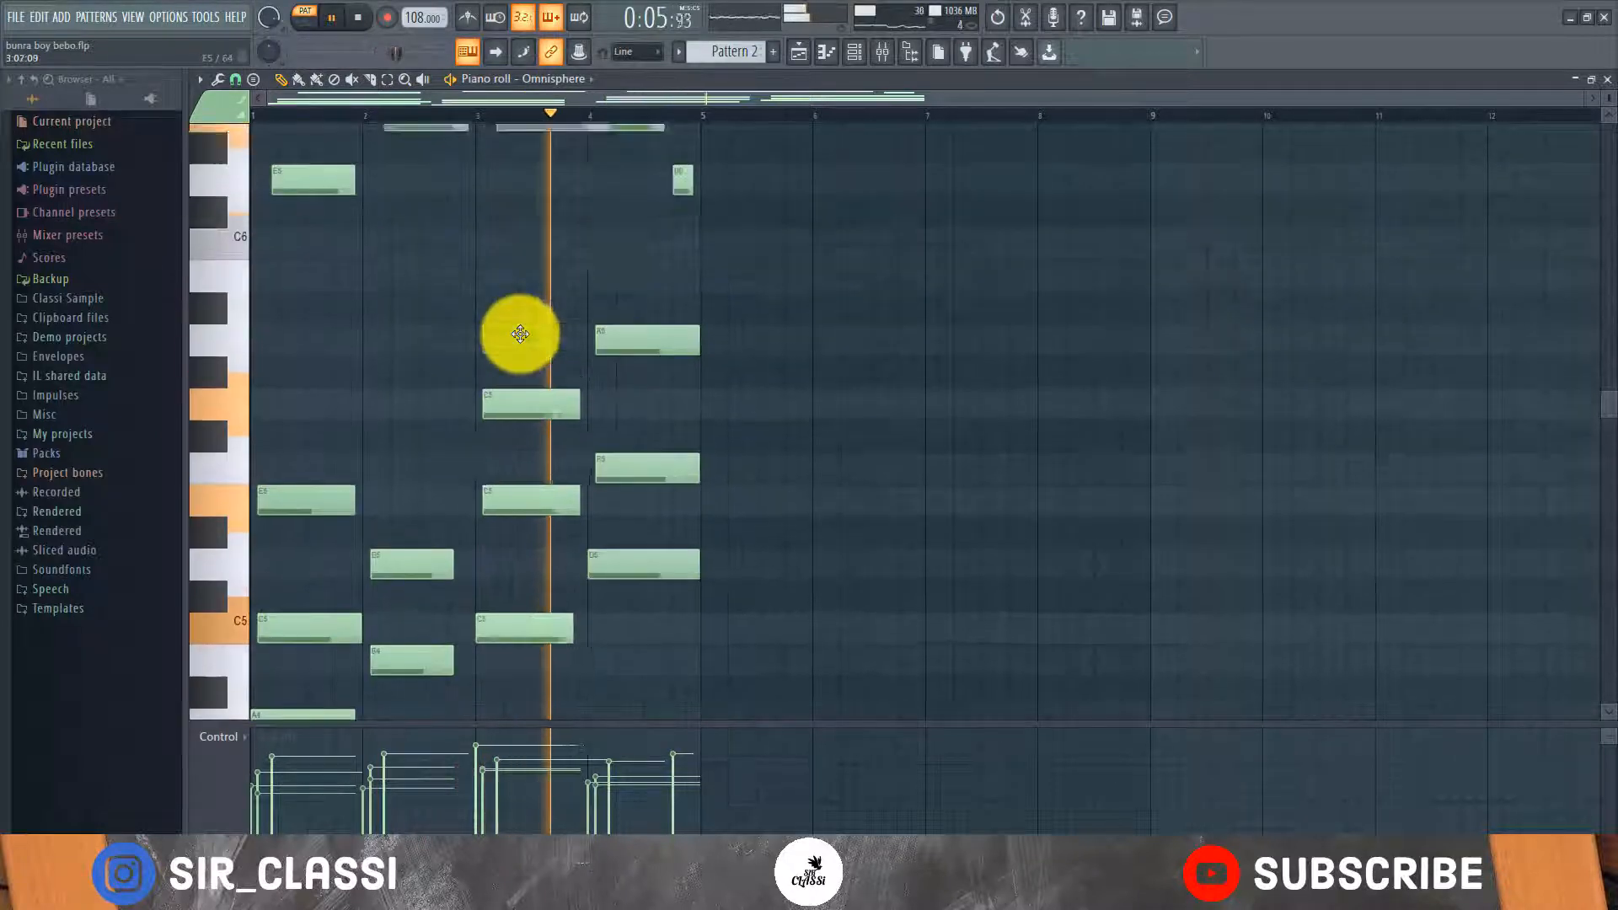
scroll(521, 334, "up", 2)
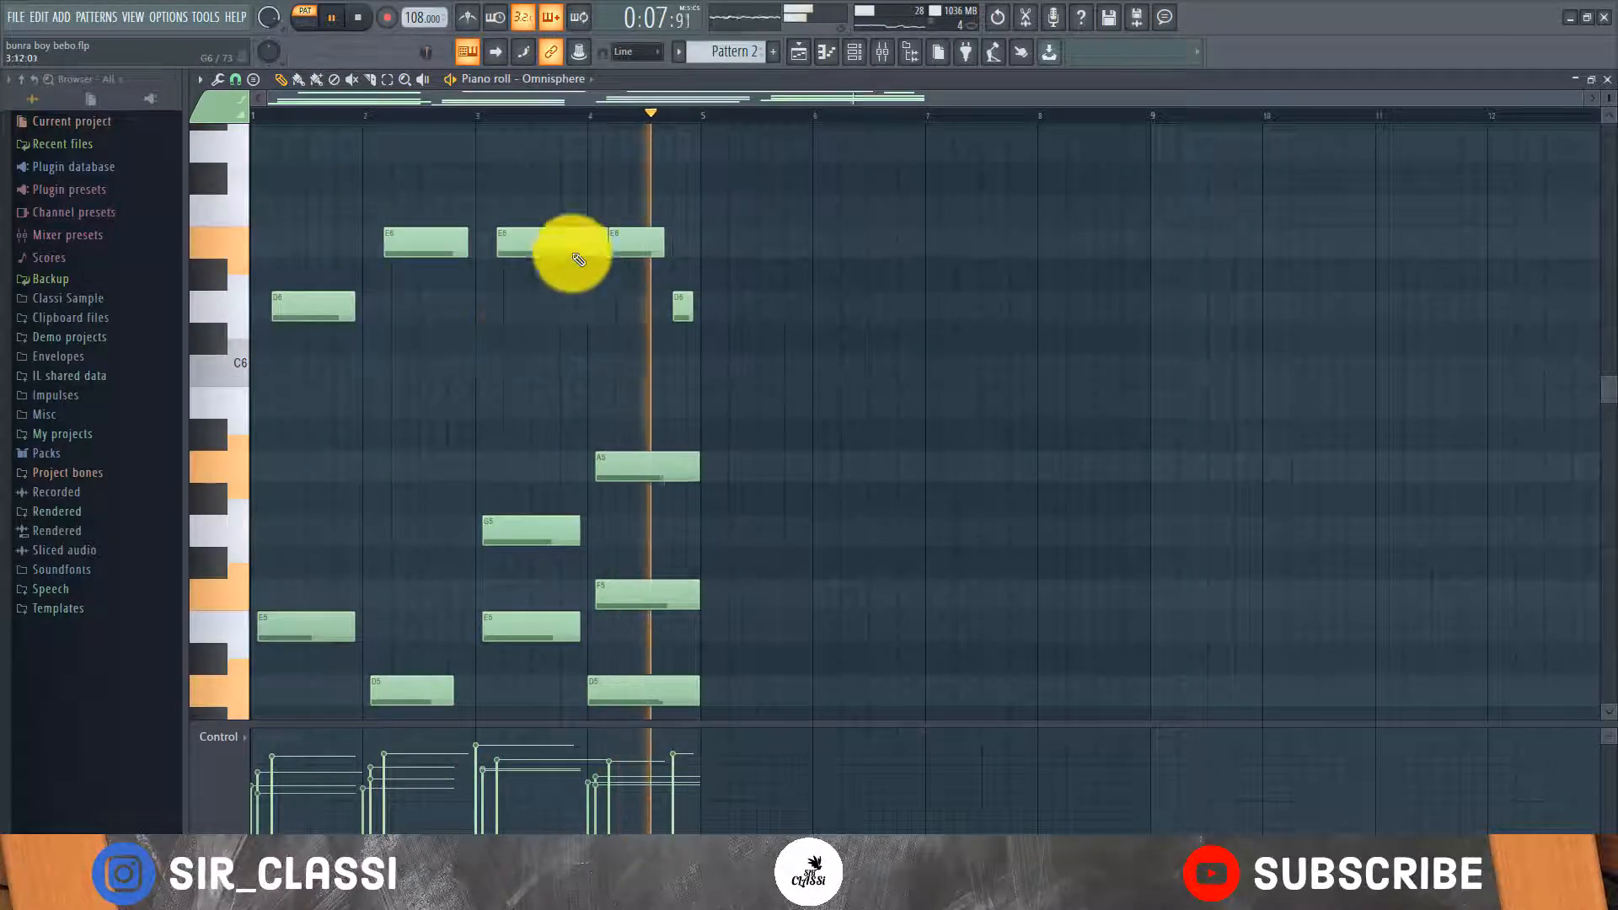
left_click_drag(1608, 98, 1607, 133)
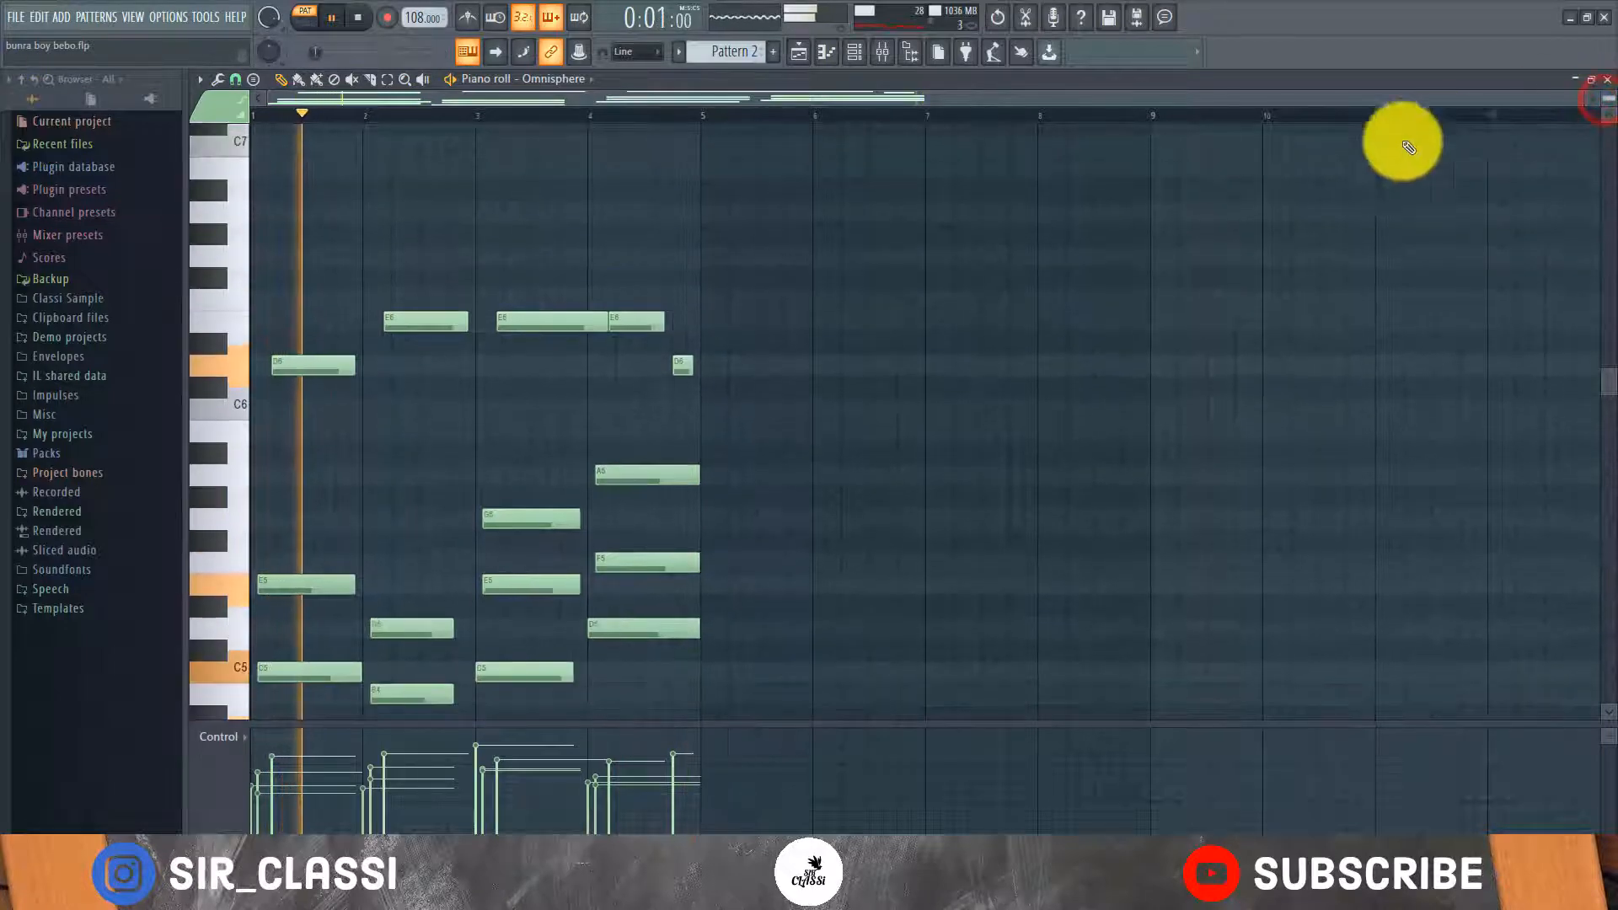
scroll(1337, 170, "down", 4)
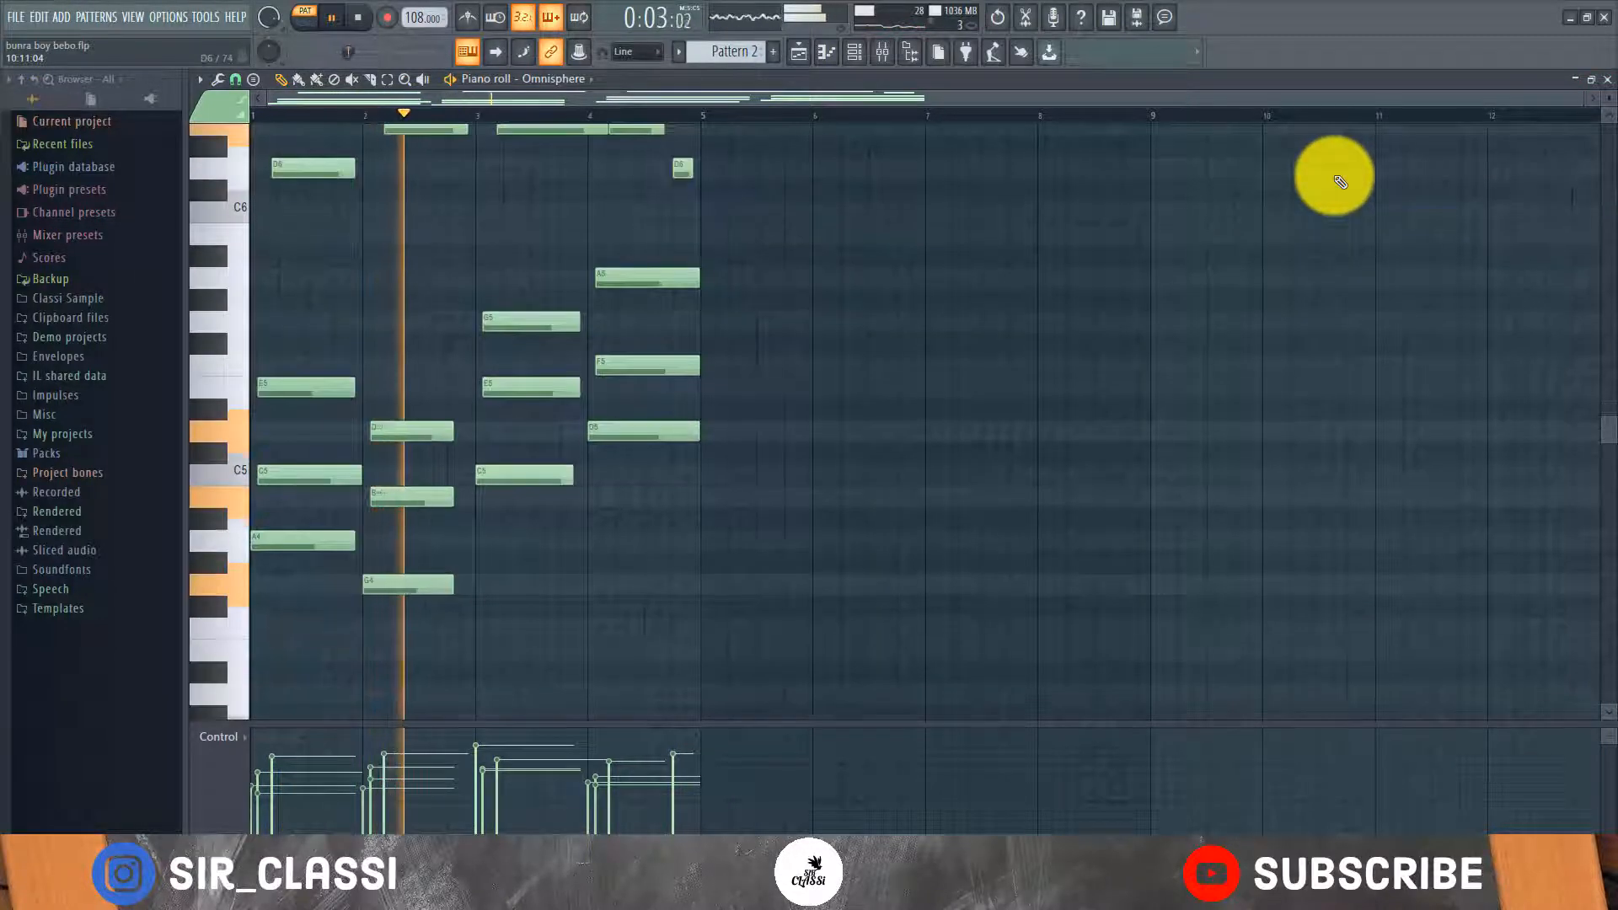
scroll(1336, 177, "up", 2)
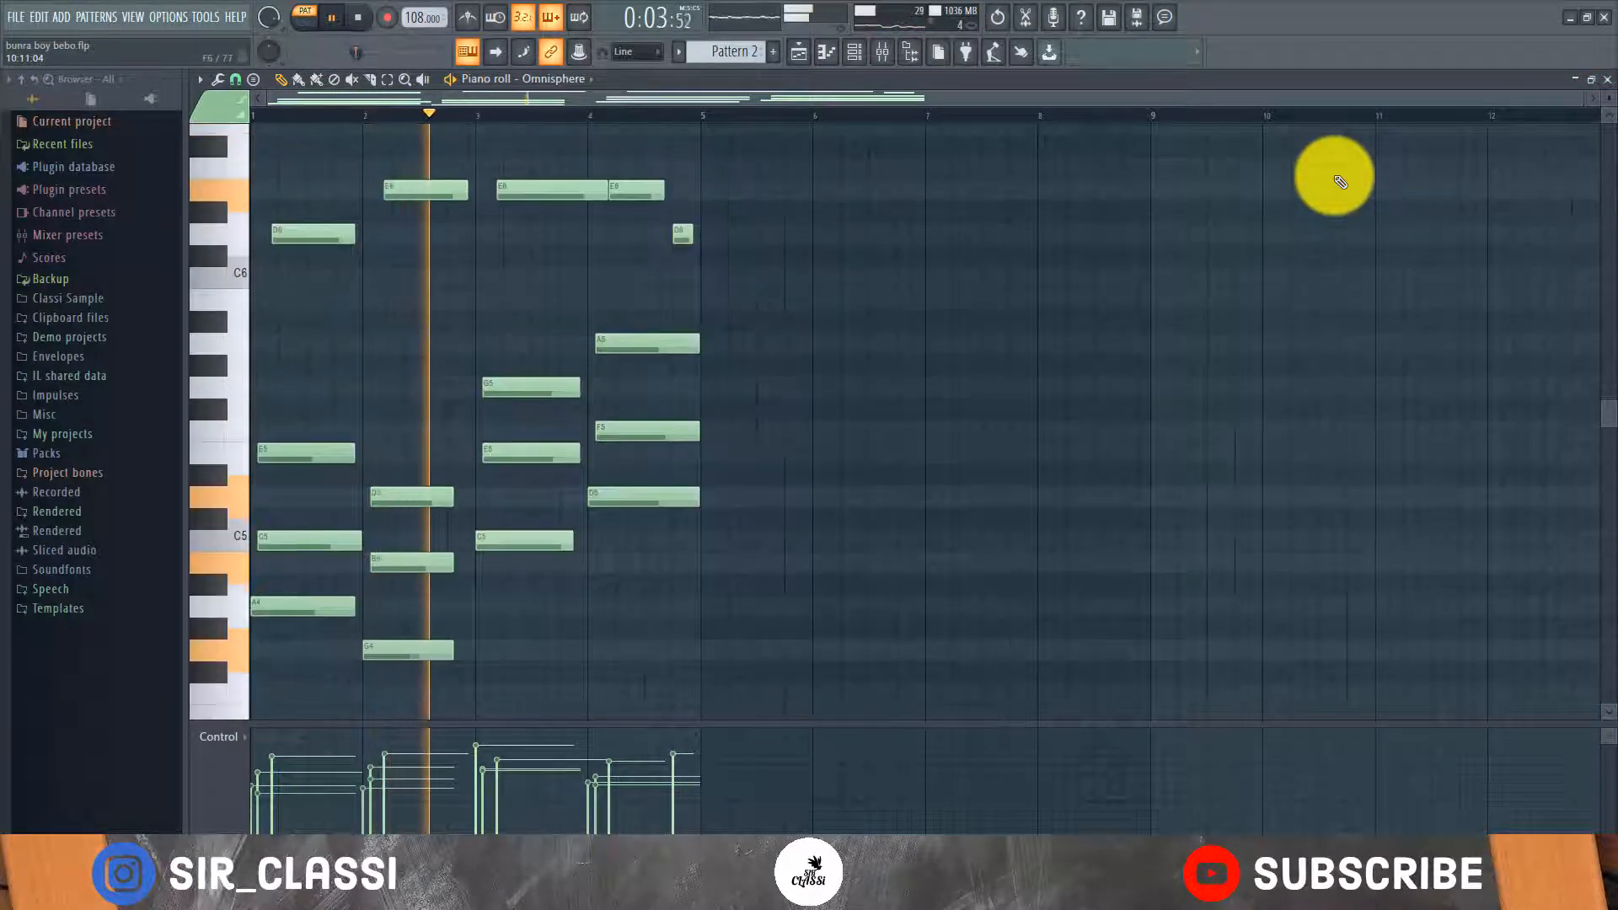
left_click(1604, 78)
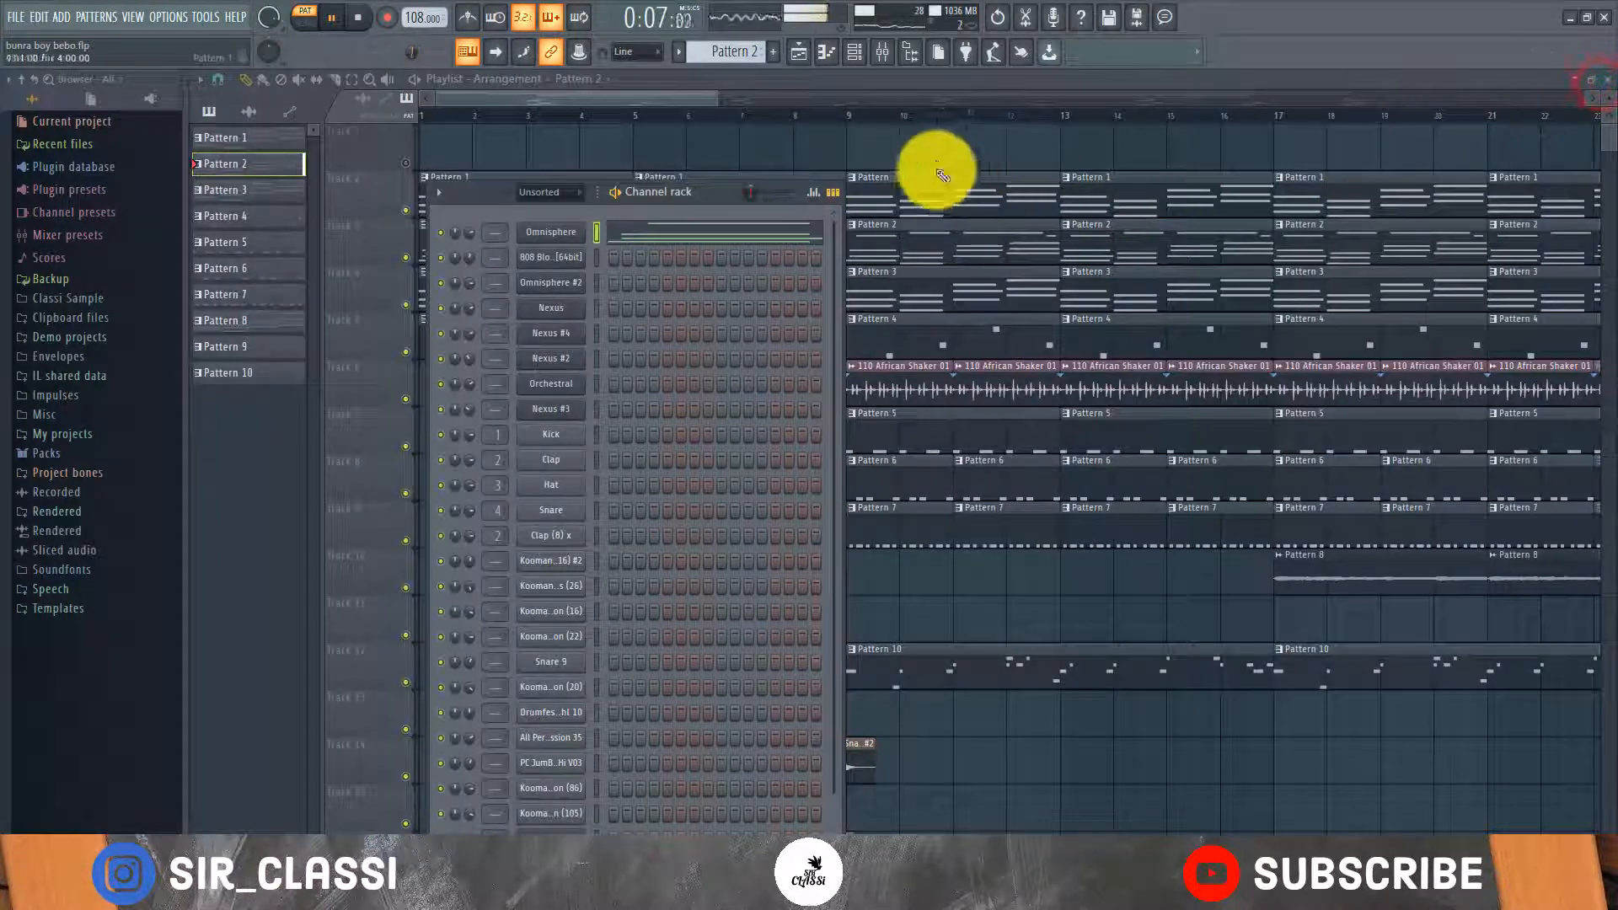
key("space")
Play Pattern 3's notes in the piano roll and open its Nexus #2 instrument window.
left_click(646, 96)
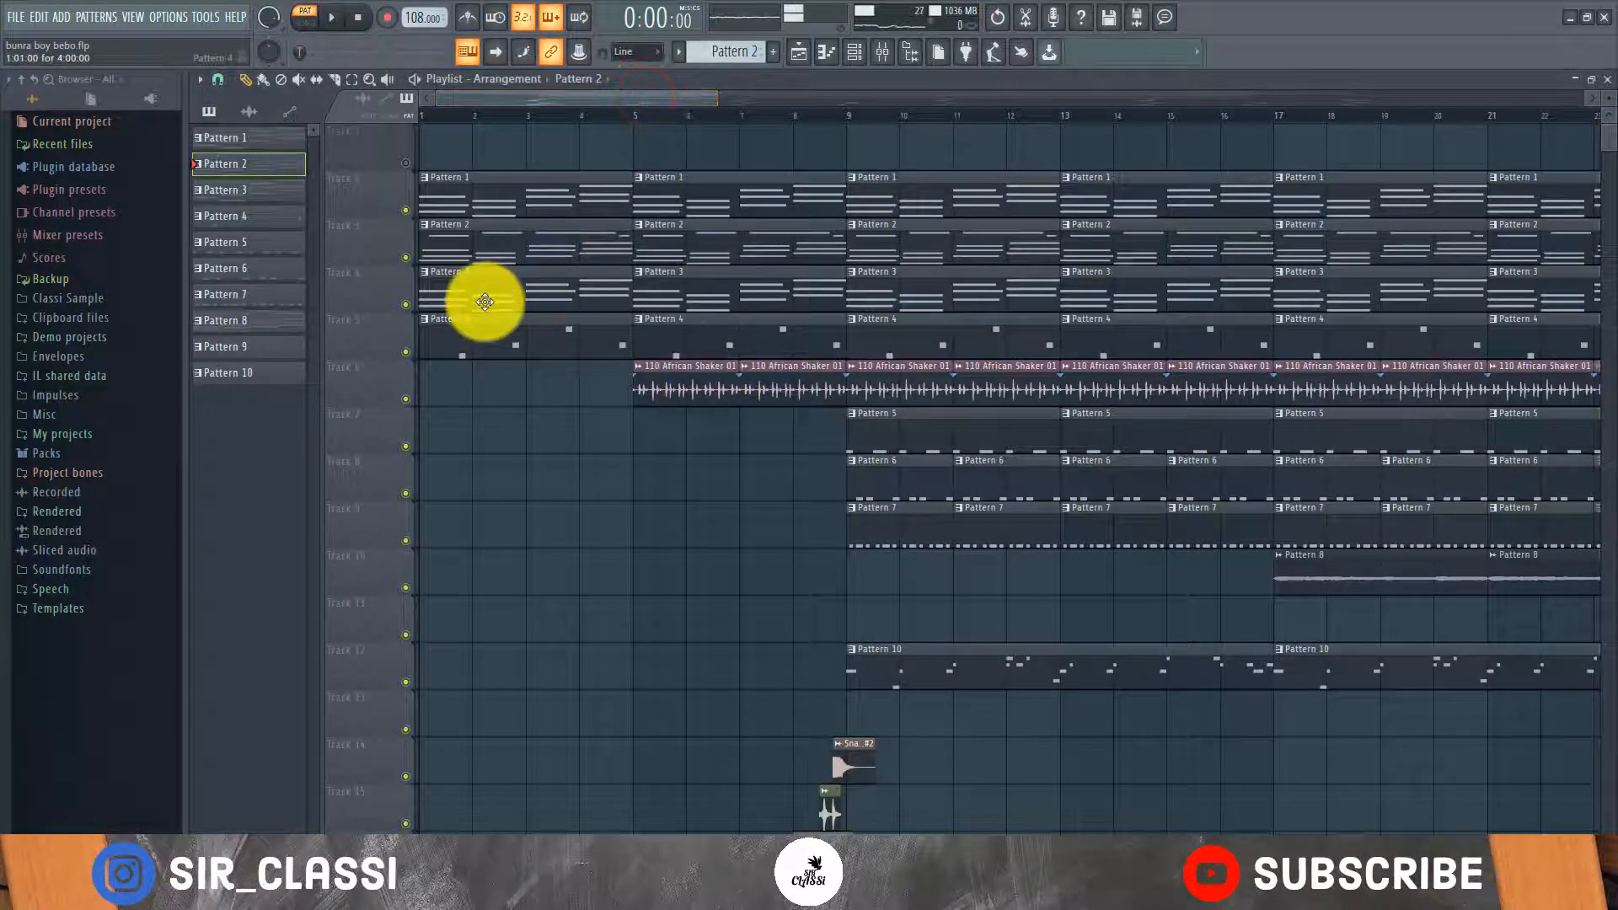
double_click(484, 302)
left_click(581, 98)
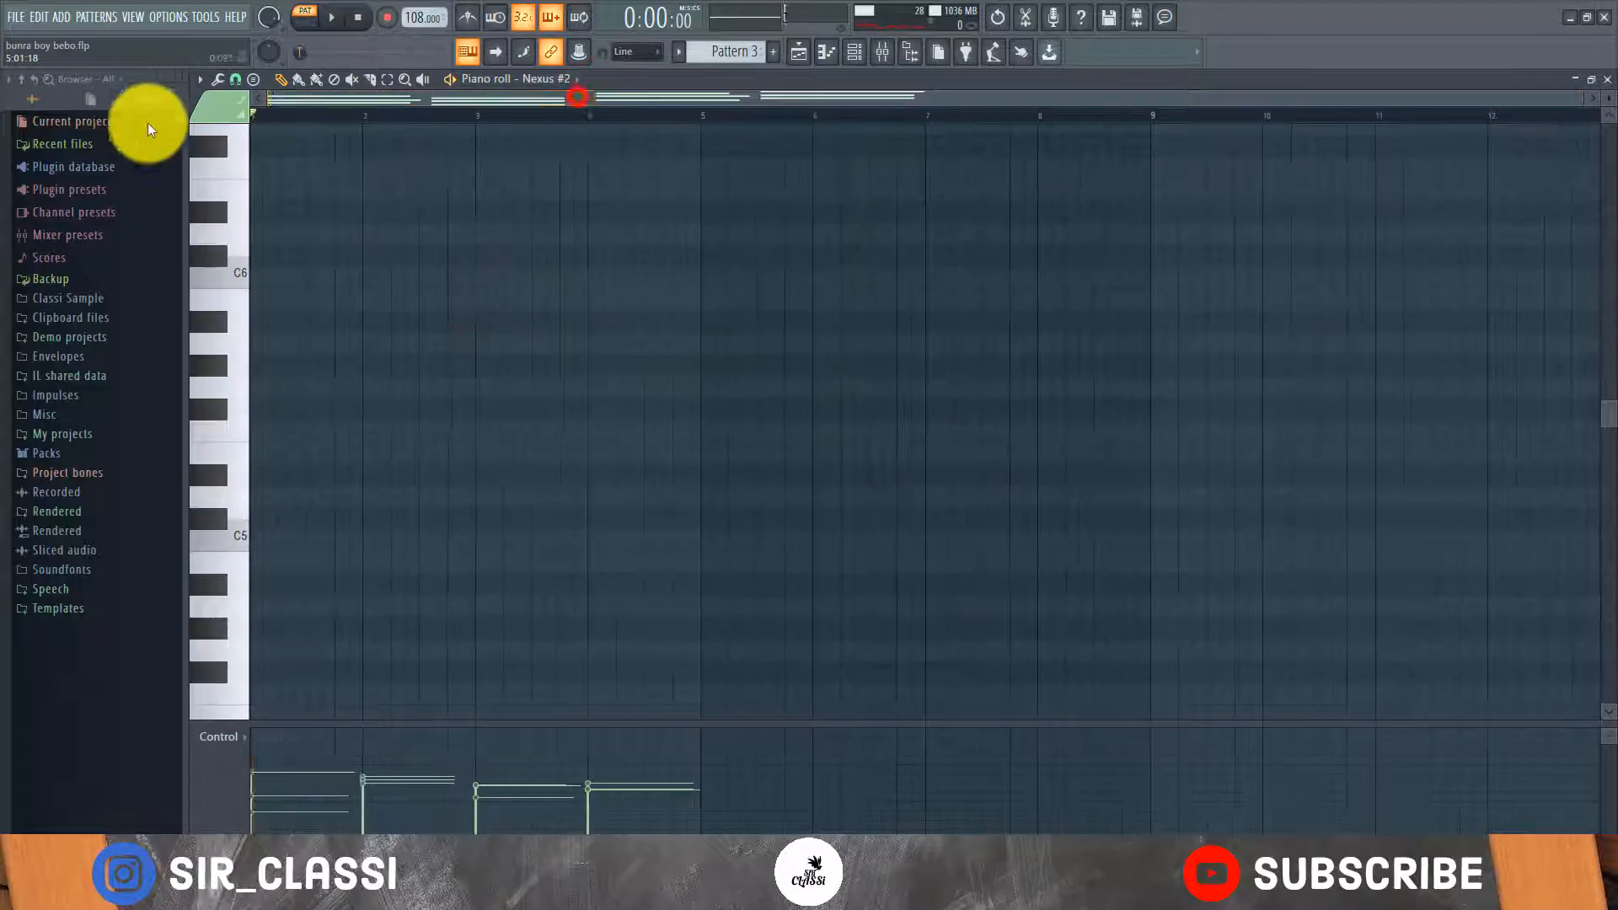
key("space")
scroll(433, 253, "up", 5)
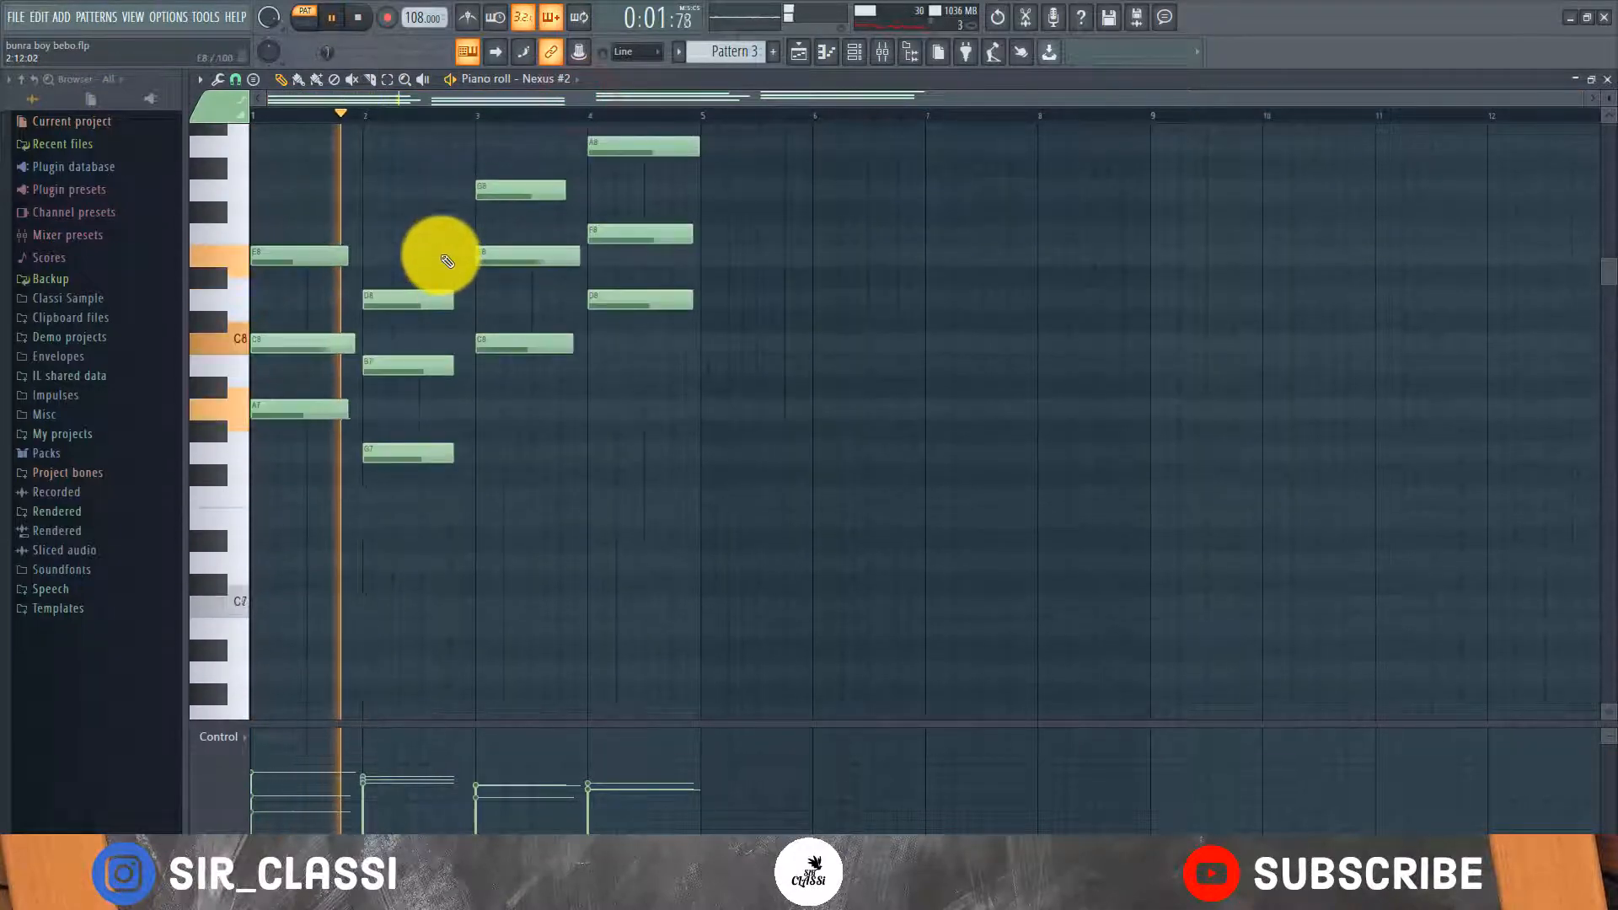
left_click(854, 52)
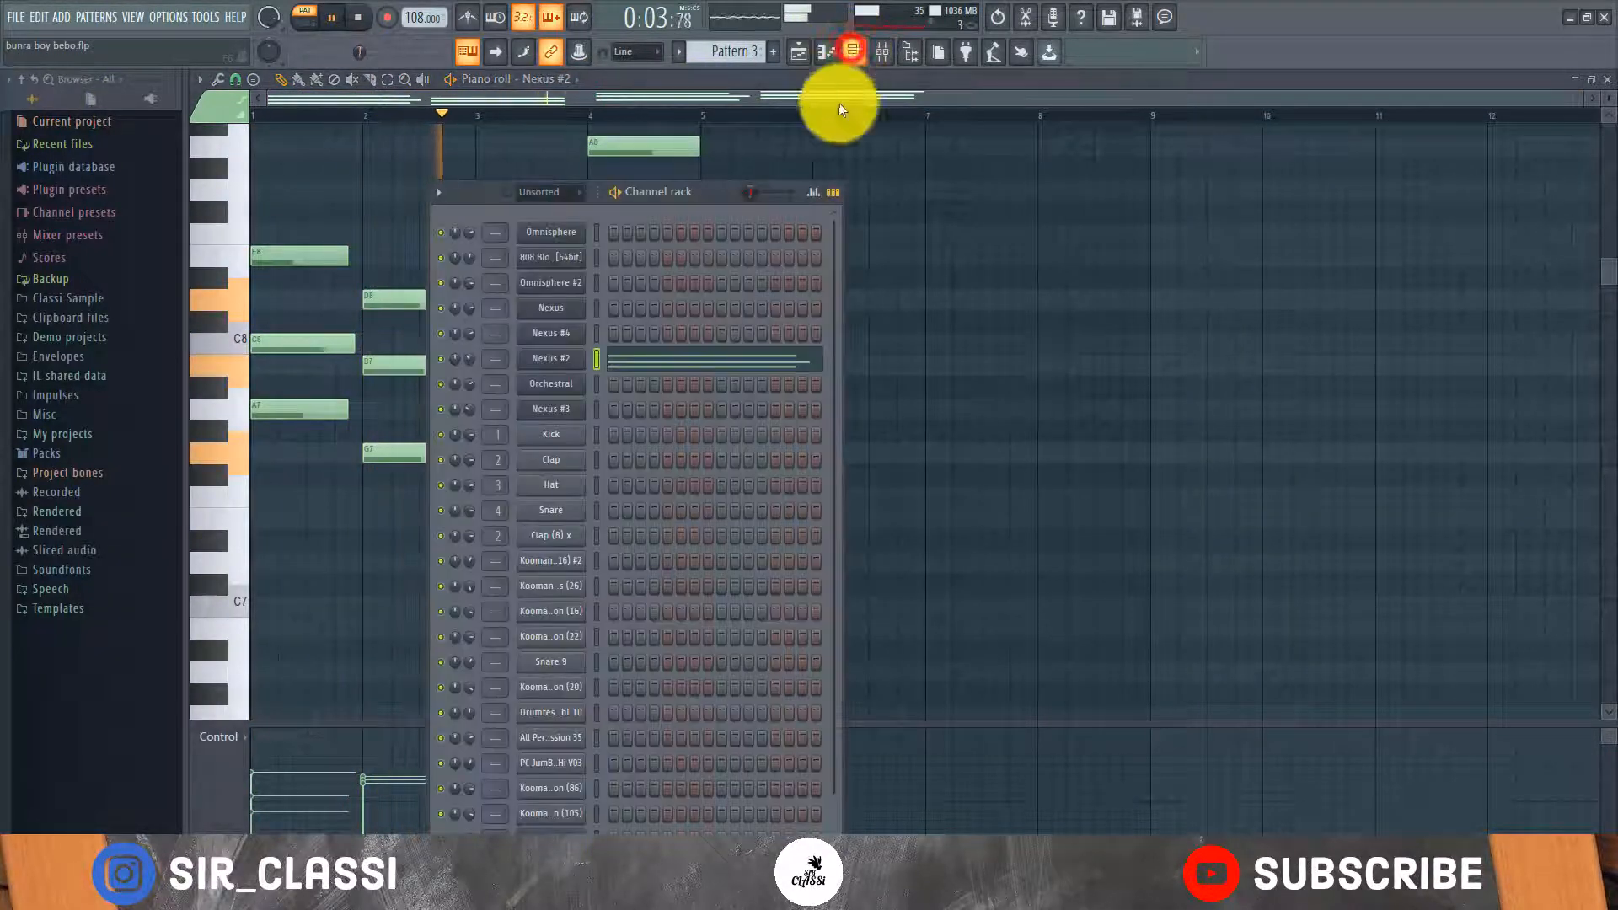
left_click(536, 368)
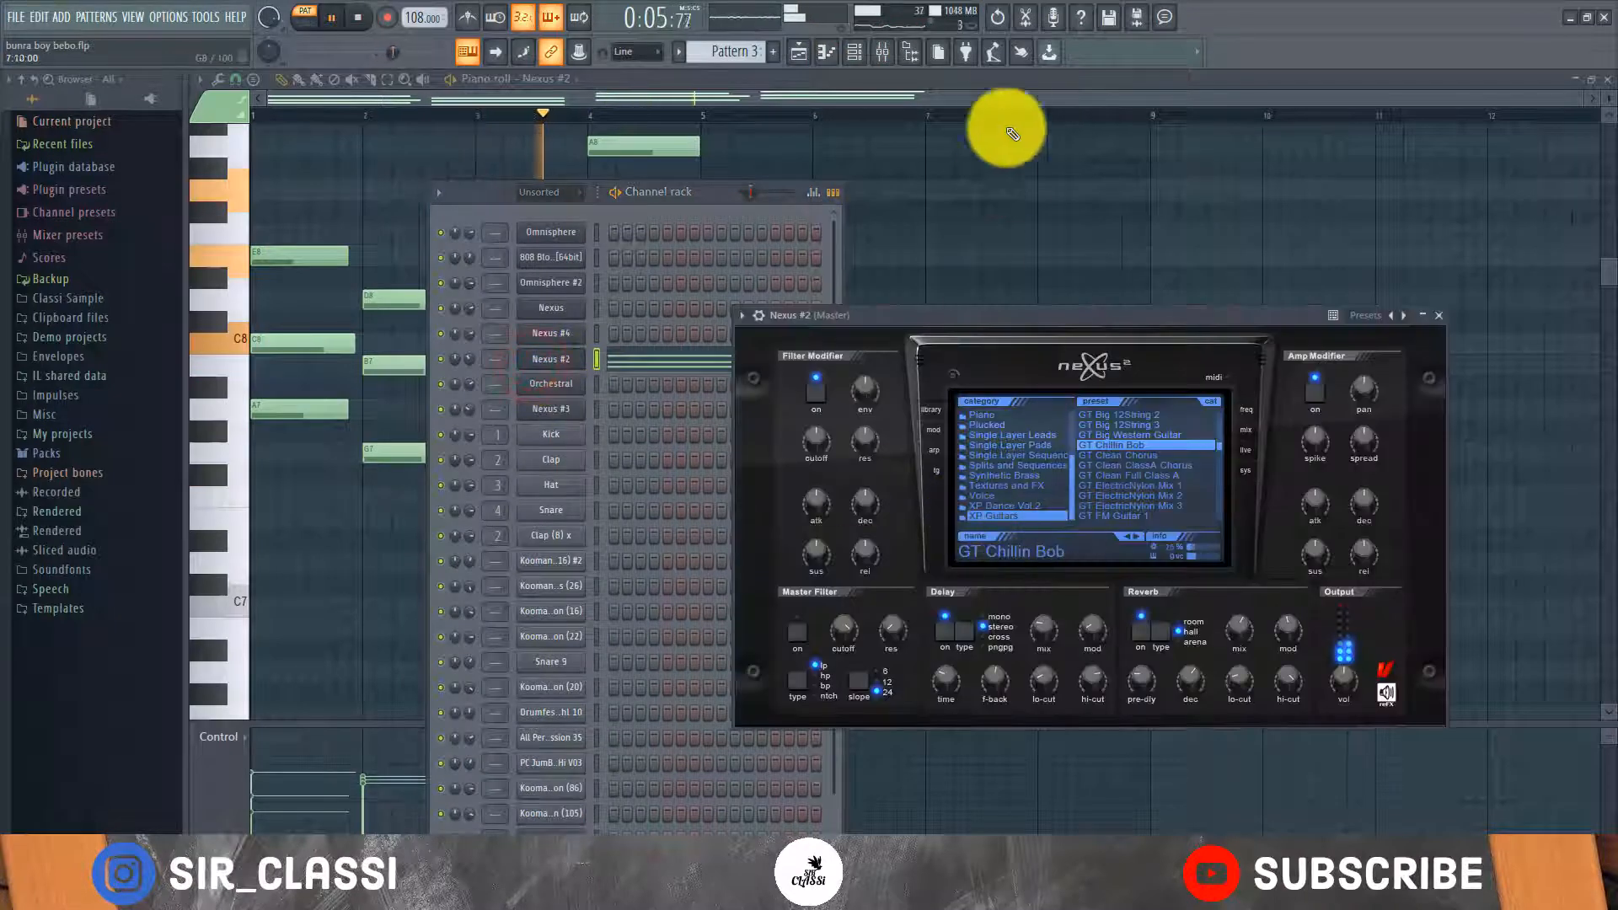
View Pattern 3's full chord range in the piano roll, stop playback, and return to the playlist.
left_click(1006, 98)
scroll(823, 216, "up", 3)
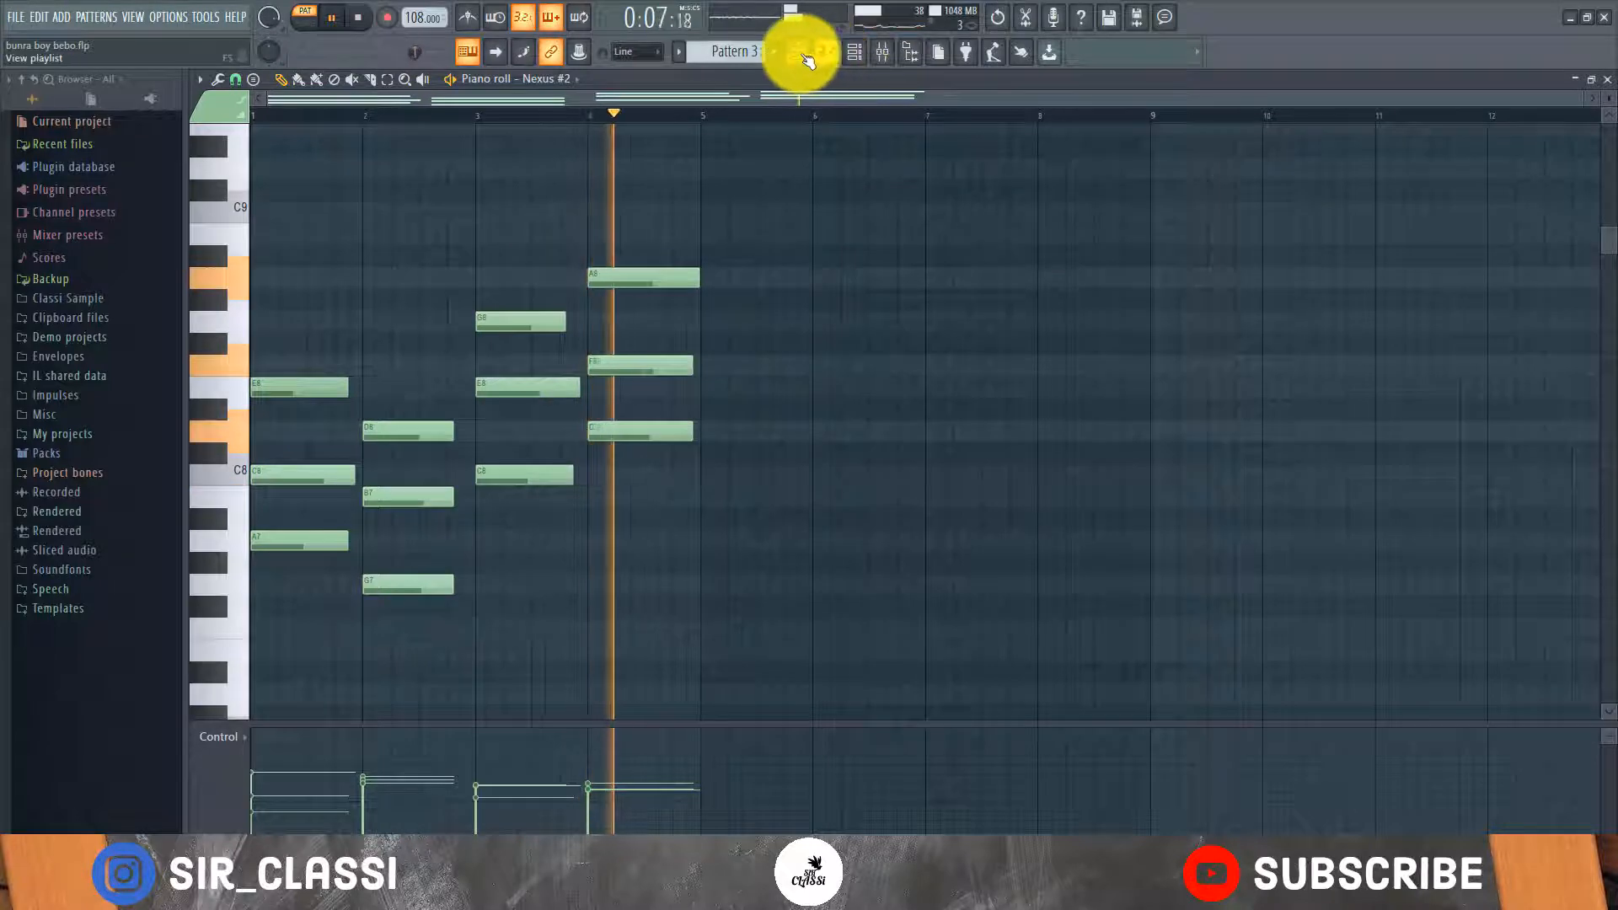
key("space")
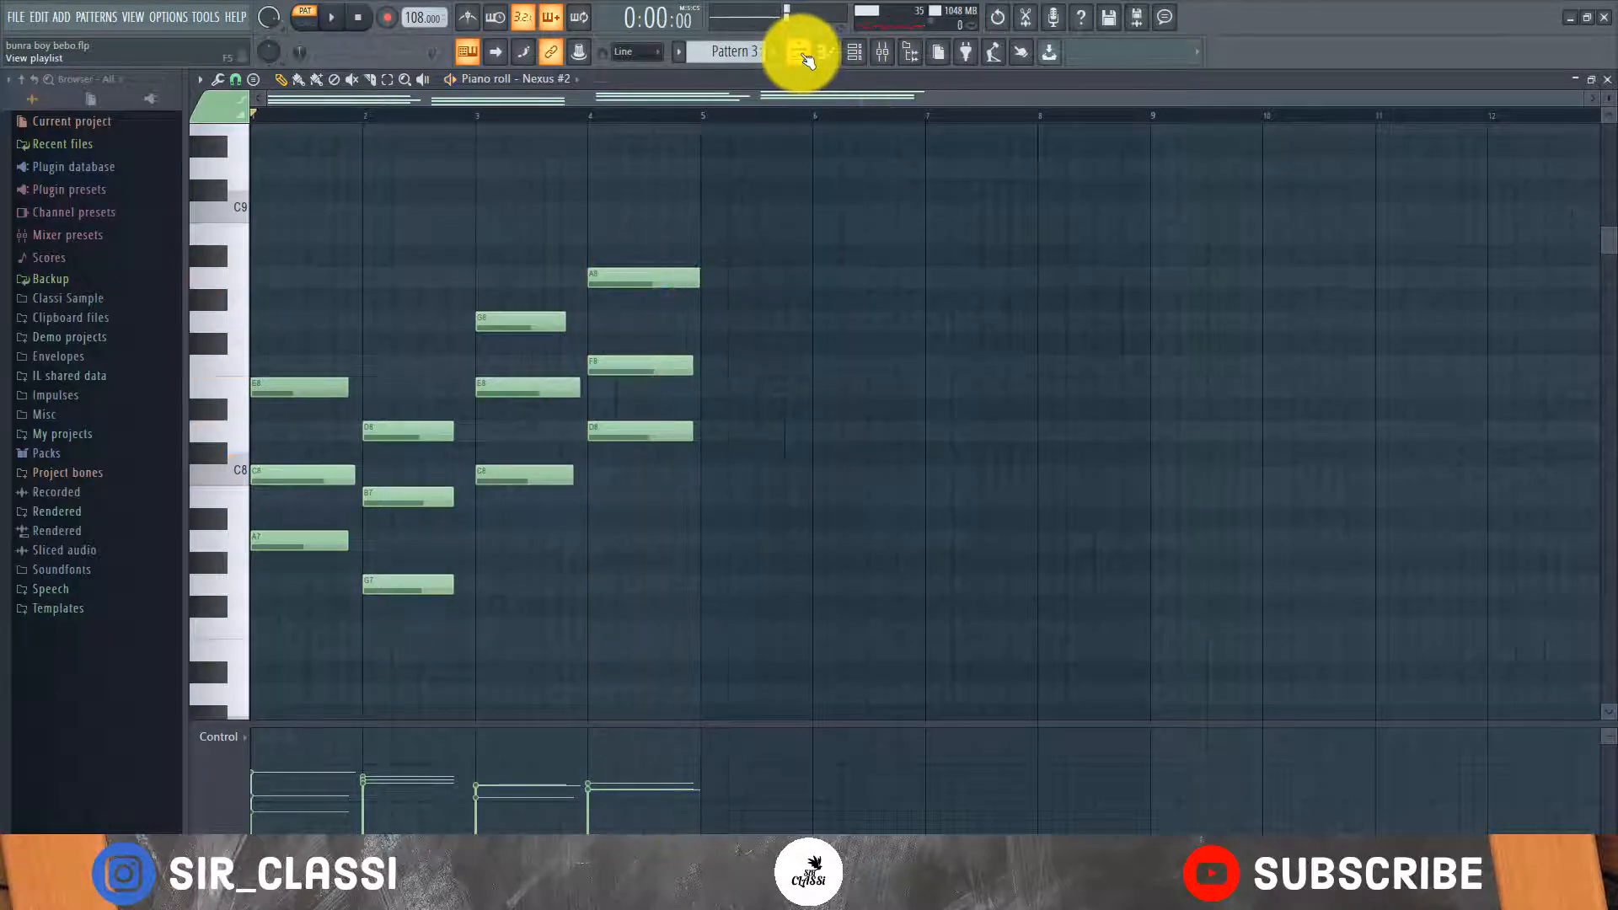
left_click(800, 52)
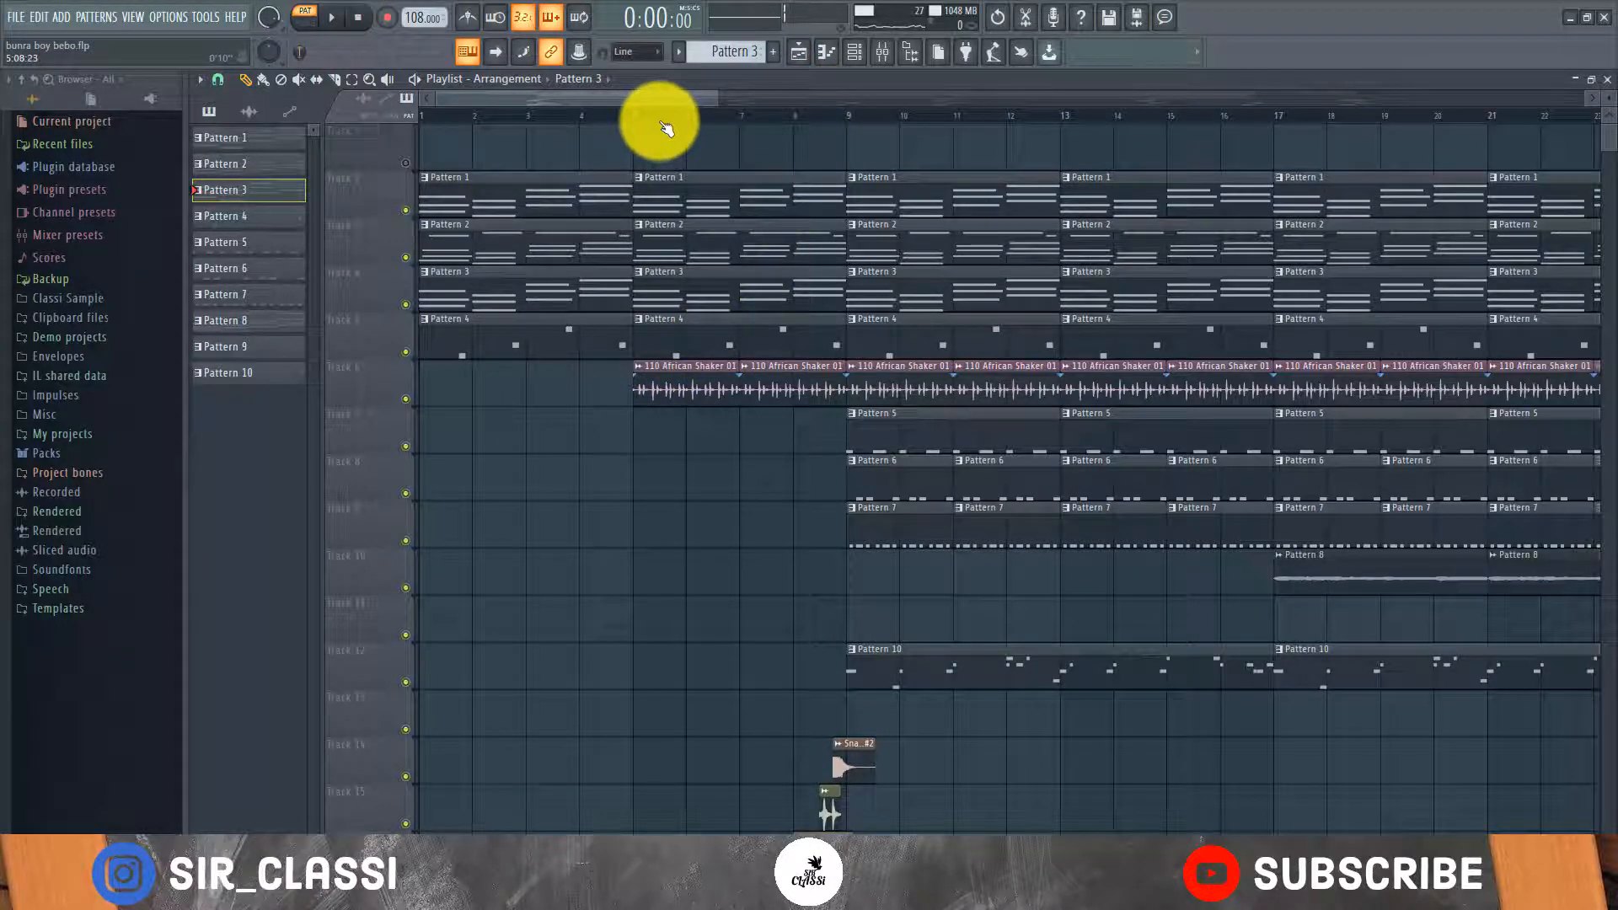
Open Pattern 4's Nexus #3 notes from the playlist in the piano roll and play them in pattern mode.
scroll(666, 126, "down", 2)
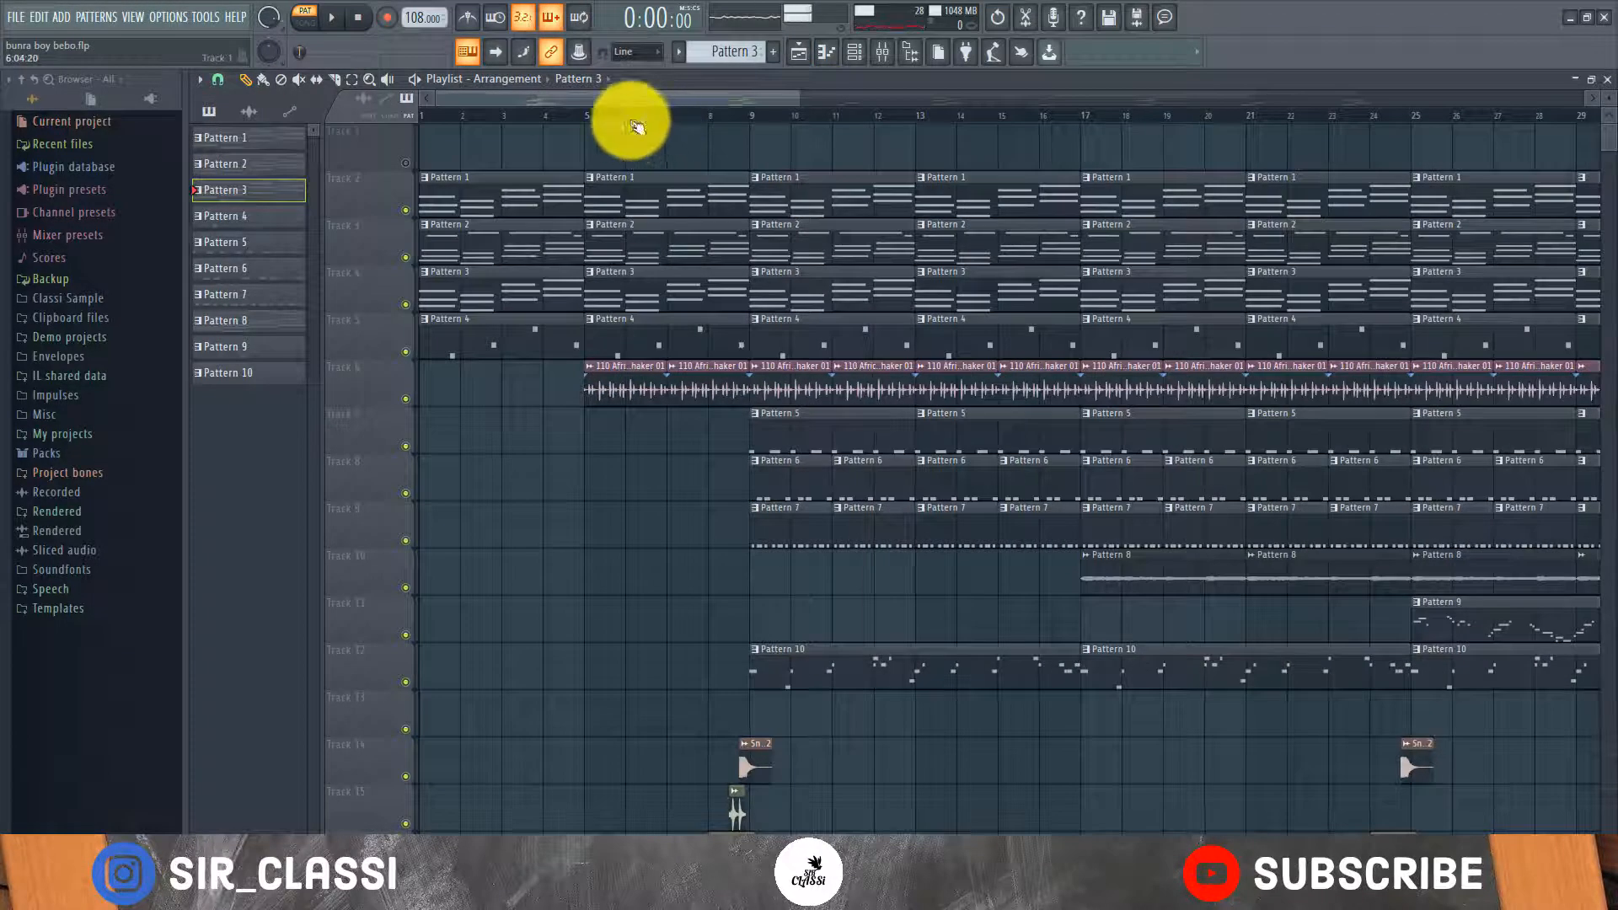
double_click(449, 346)
left_click(306, 17)
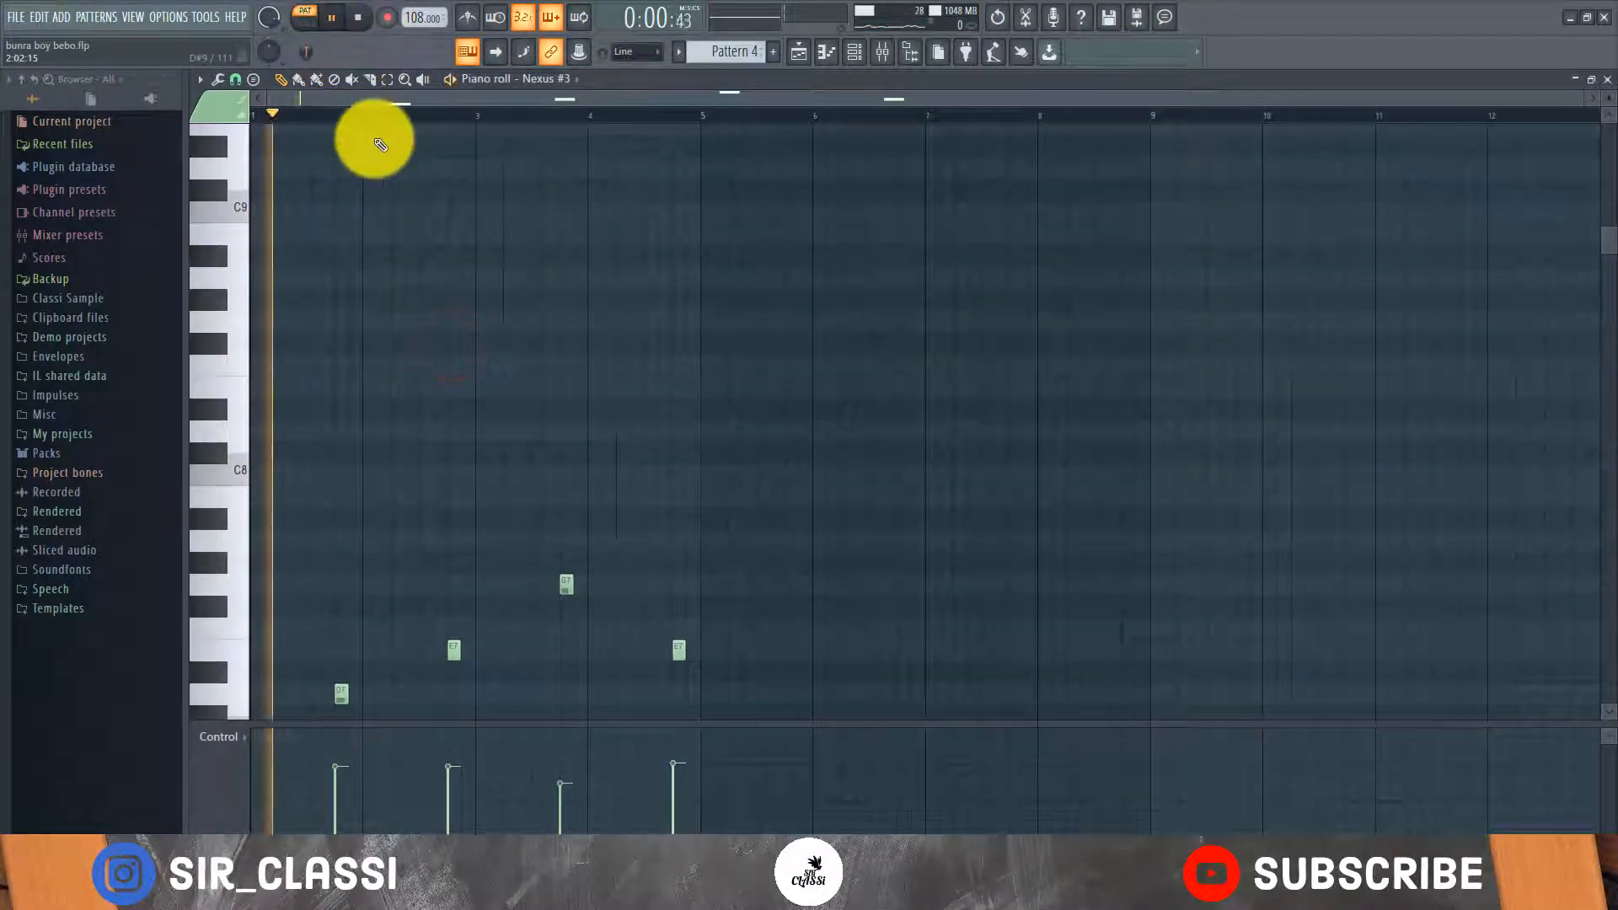
scroll(404, 244, "down", 3)
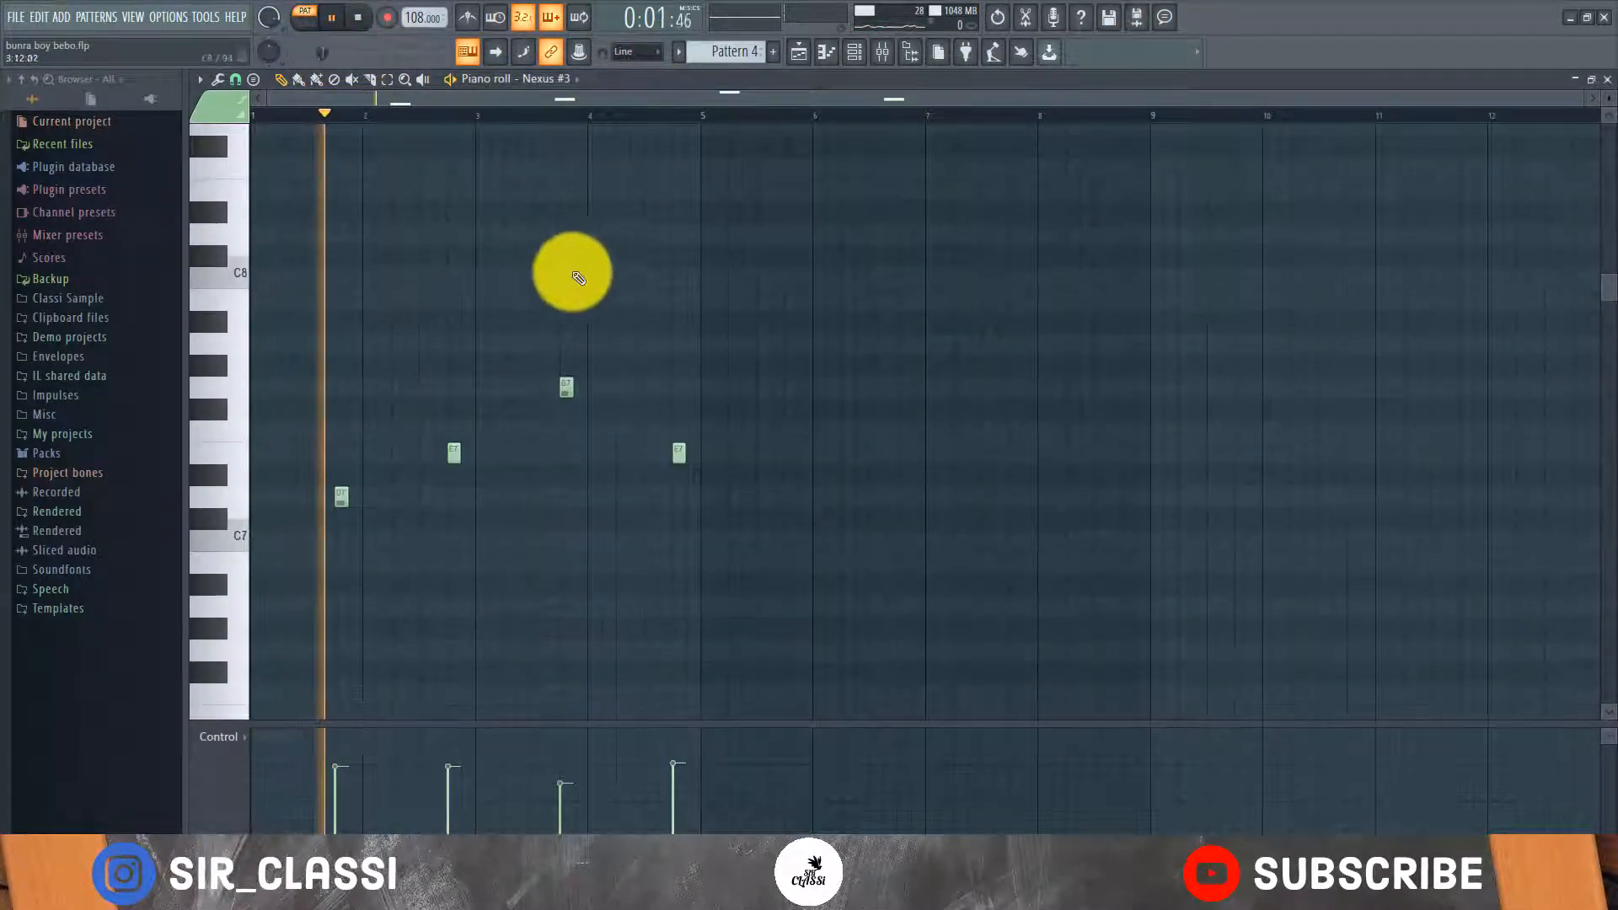
Open the Nexus #3 instrument window to view its preset during playback, and stop the playback.
left_click(851, 53)
left_click(561, 413)
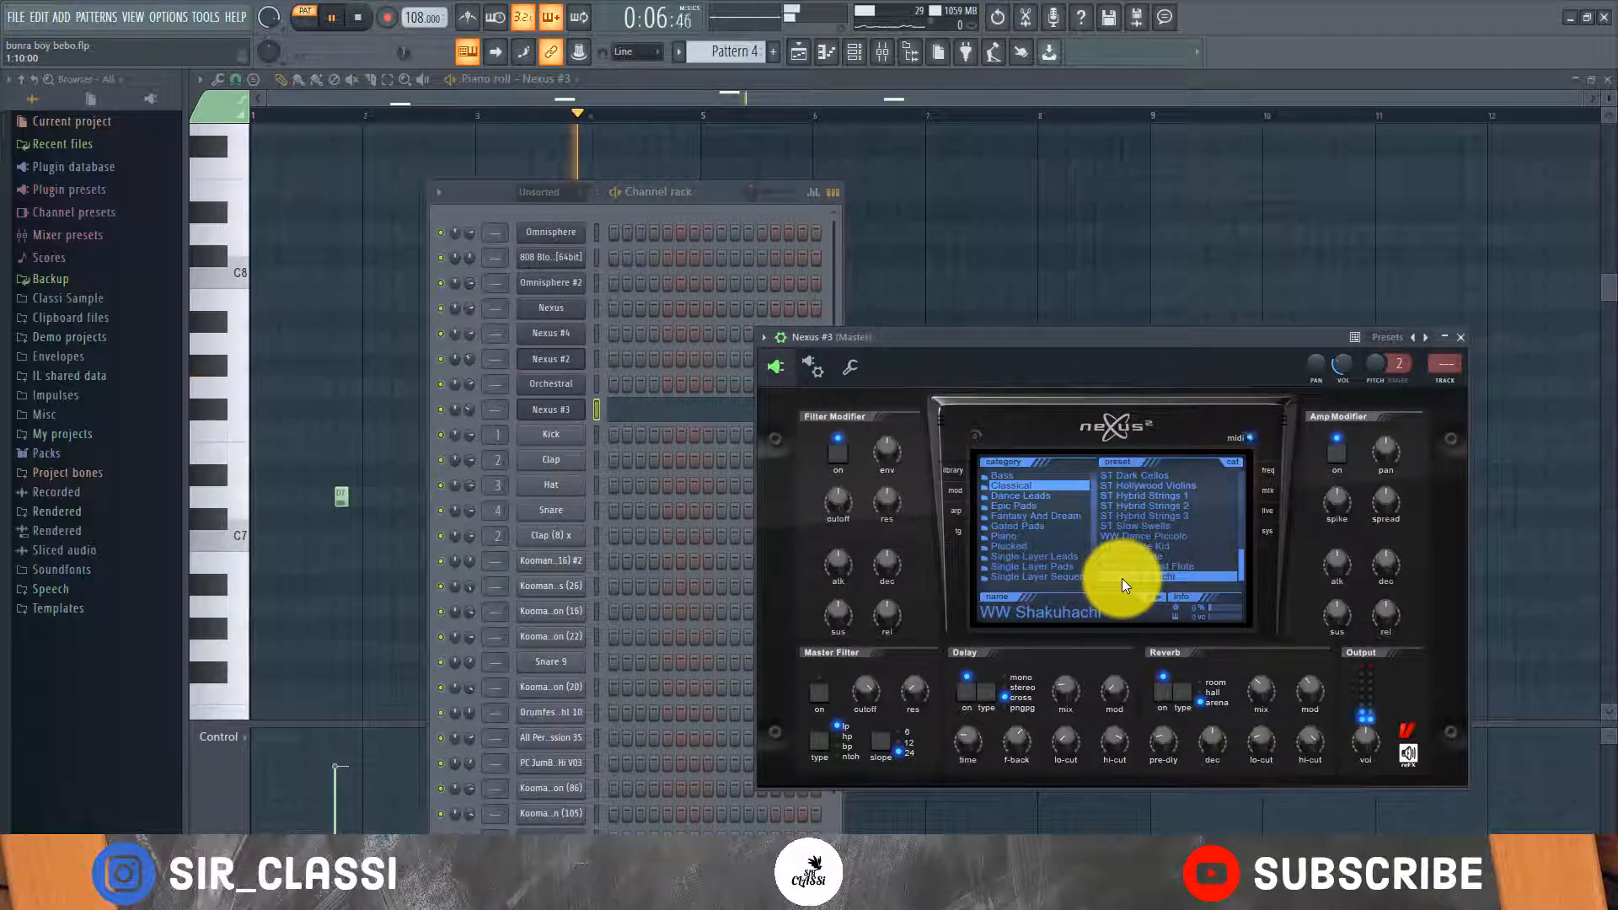
key("space")
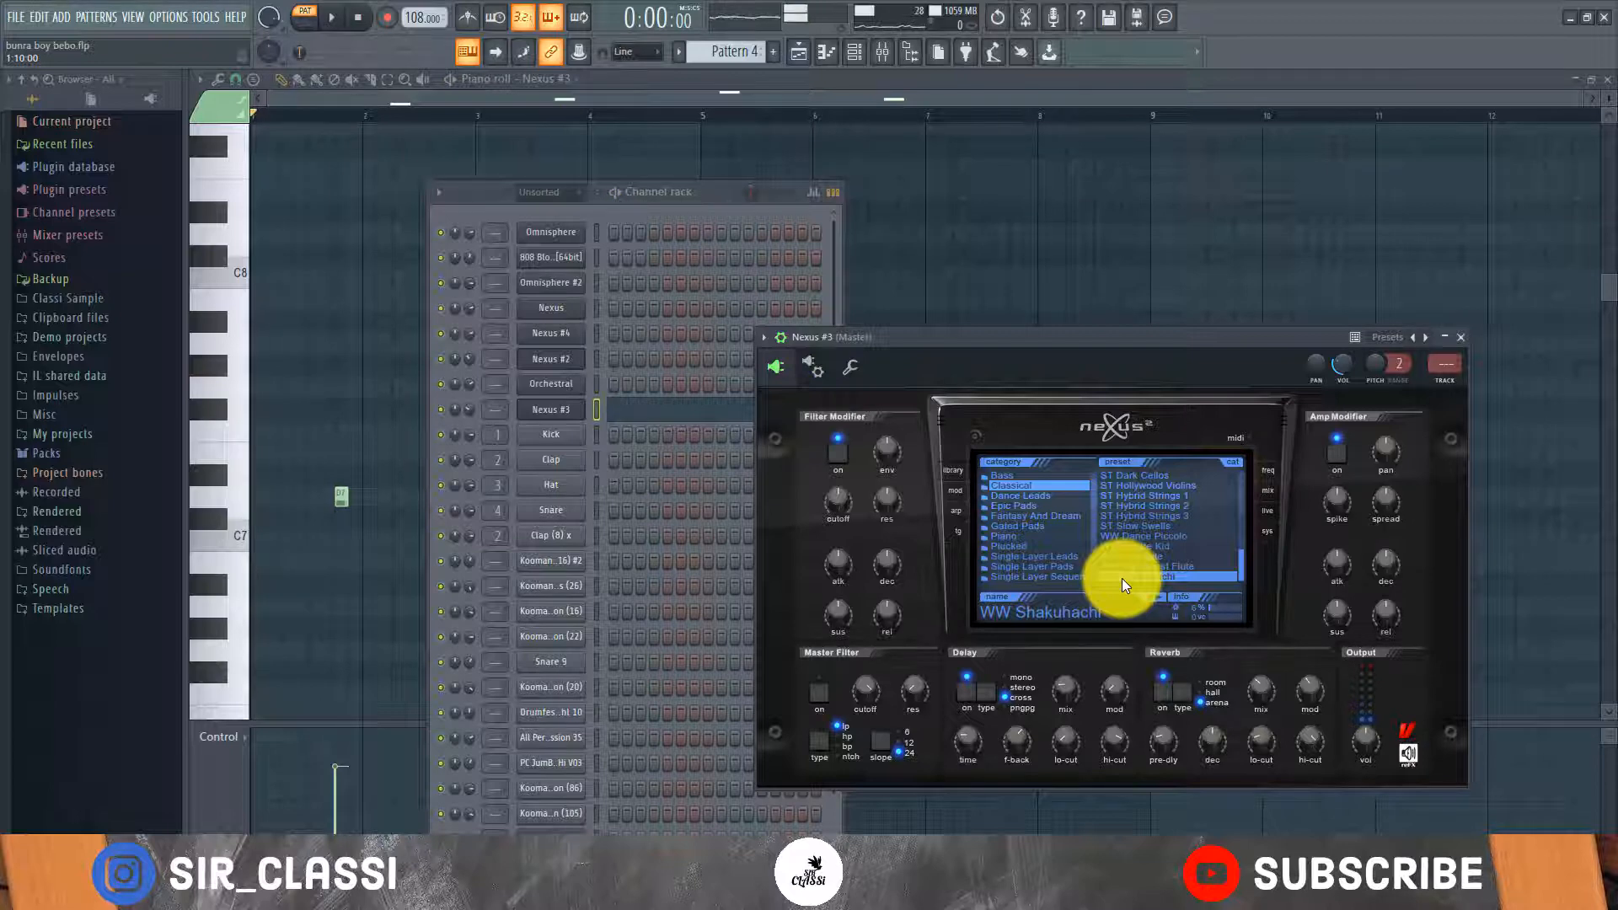
Close in on Pattern 4's notes in the piano roll again and replay the pattern.
left_click(714, 104)
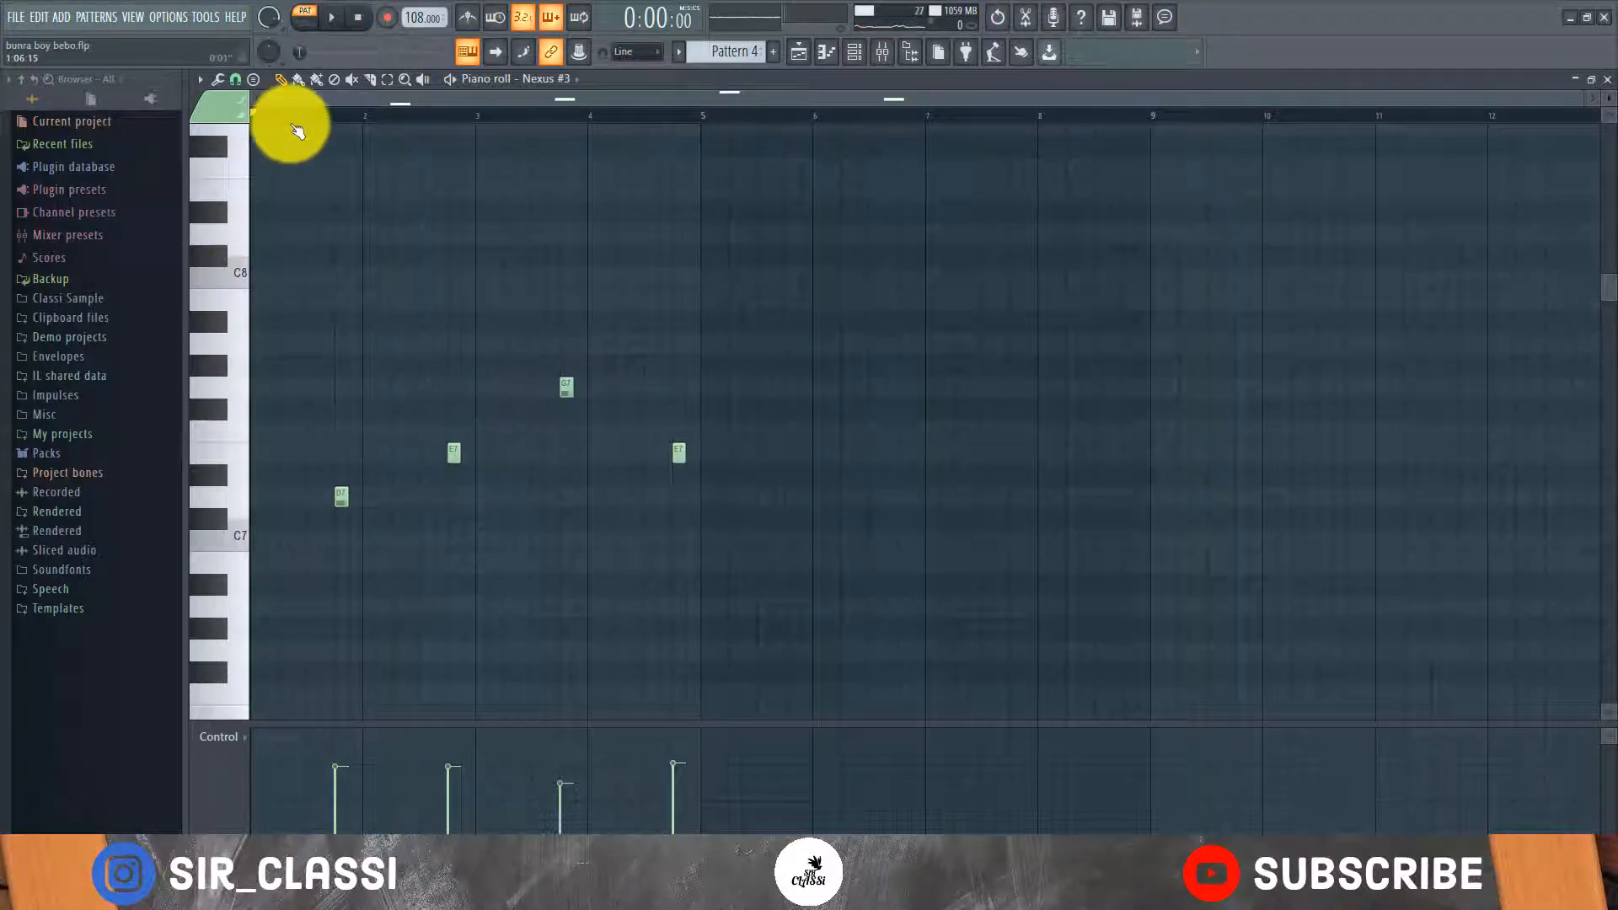
key("space")
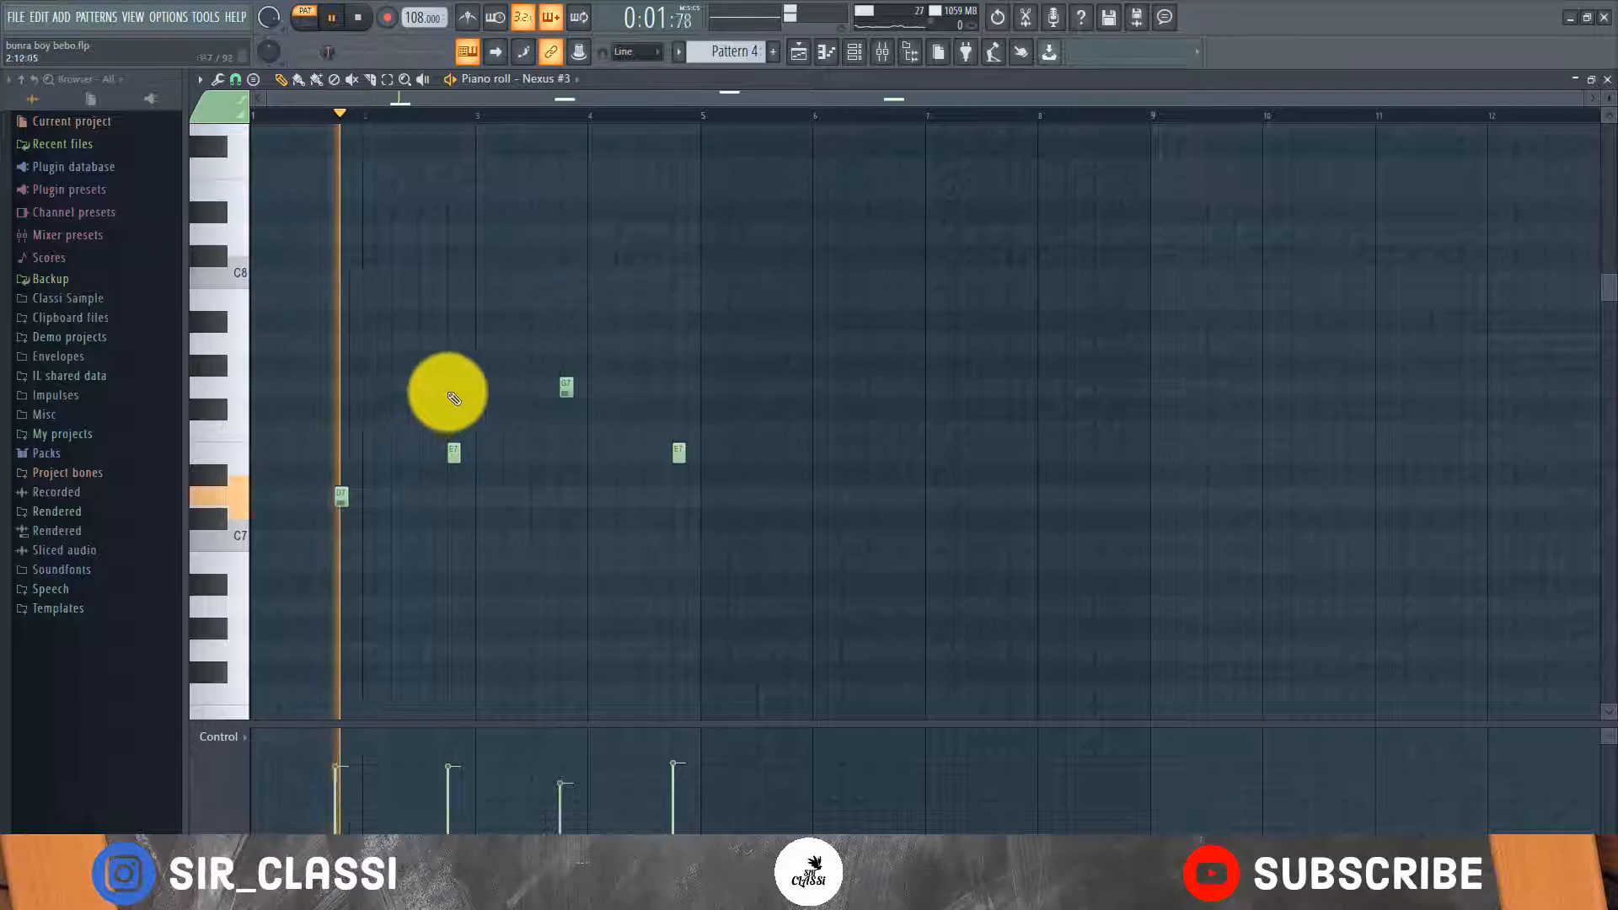
scroll(472, 379, "up", 2)
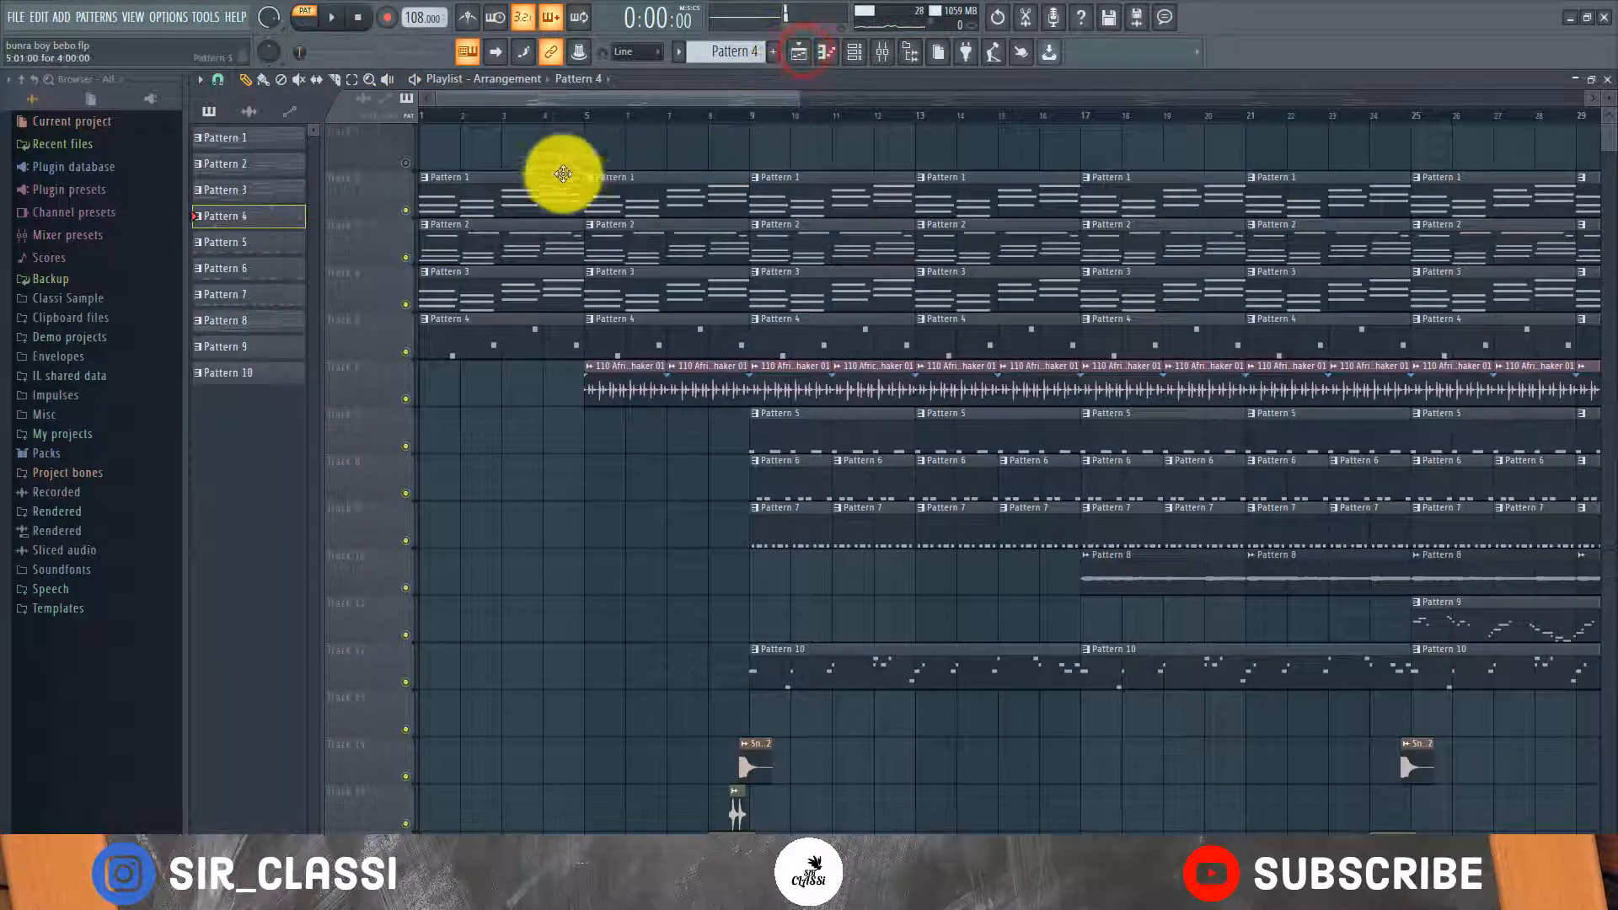
Place the song position at bar 5 and inspect the 110 African Shaker 01 clip's sample settings.
left_click(575, 113)
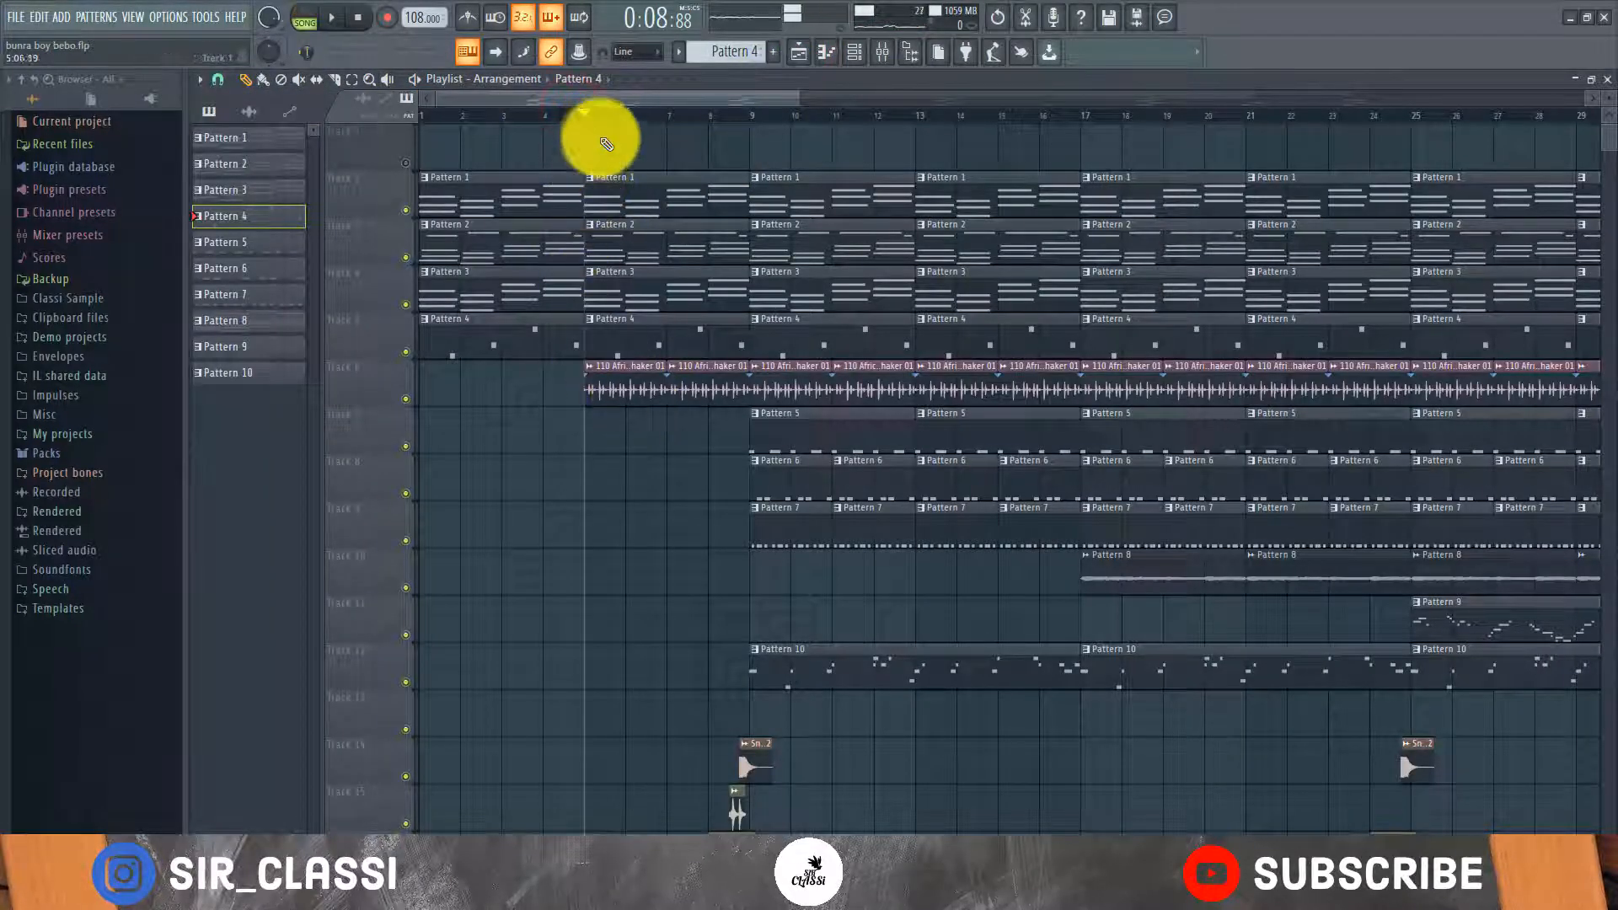
scroll(590, 118, "up", 5)
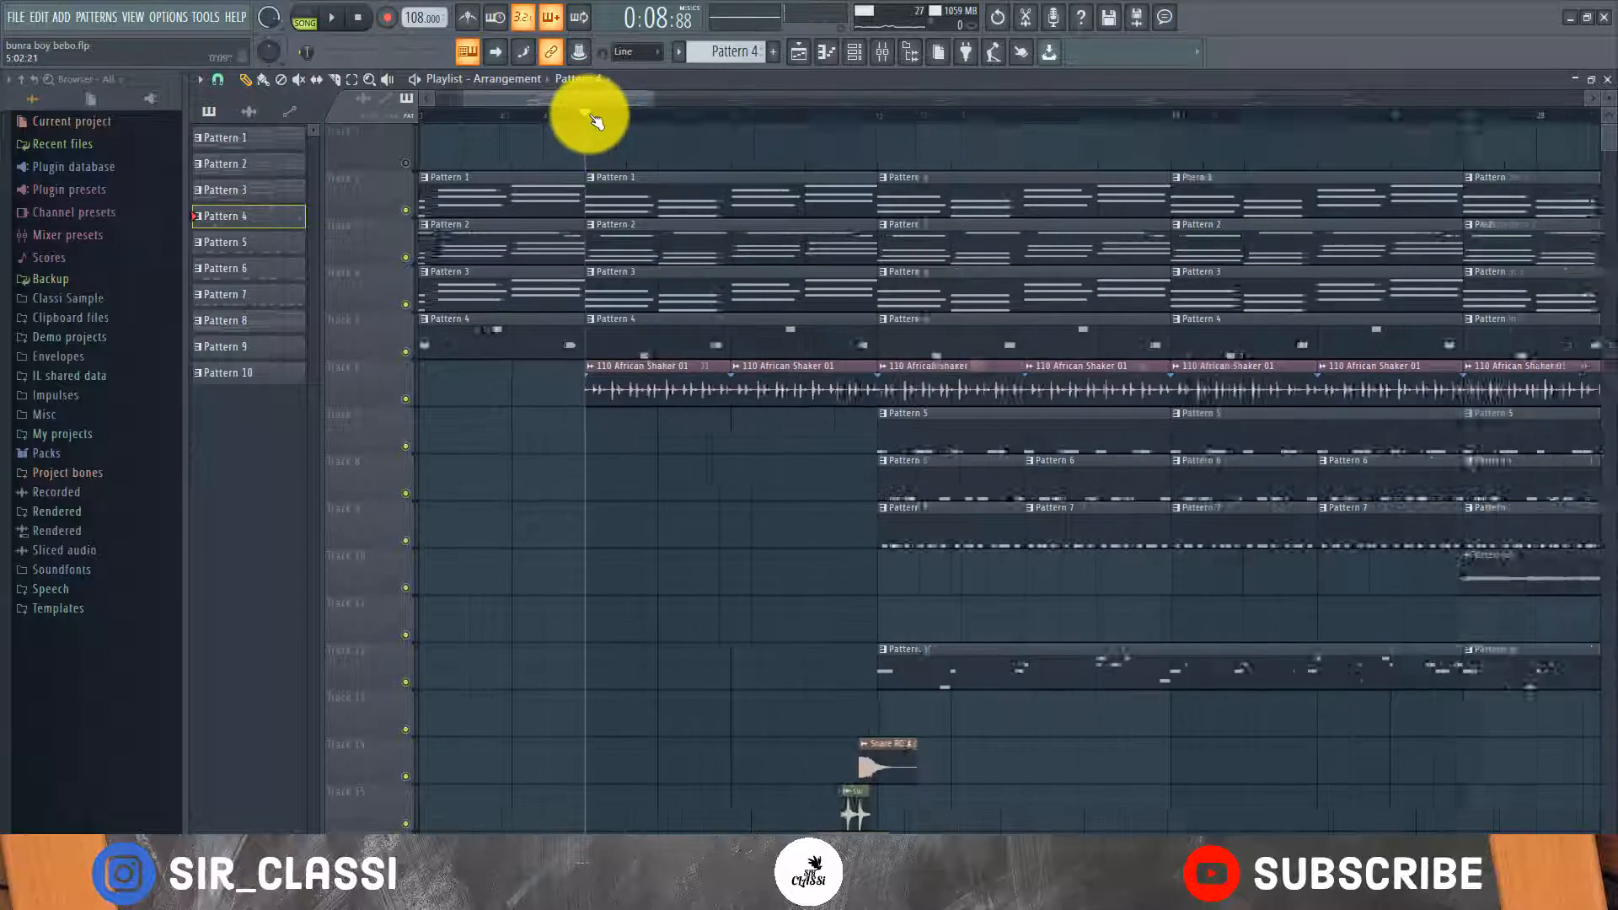
double_click(700, 390)
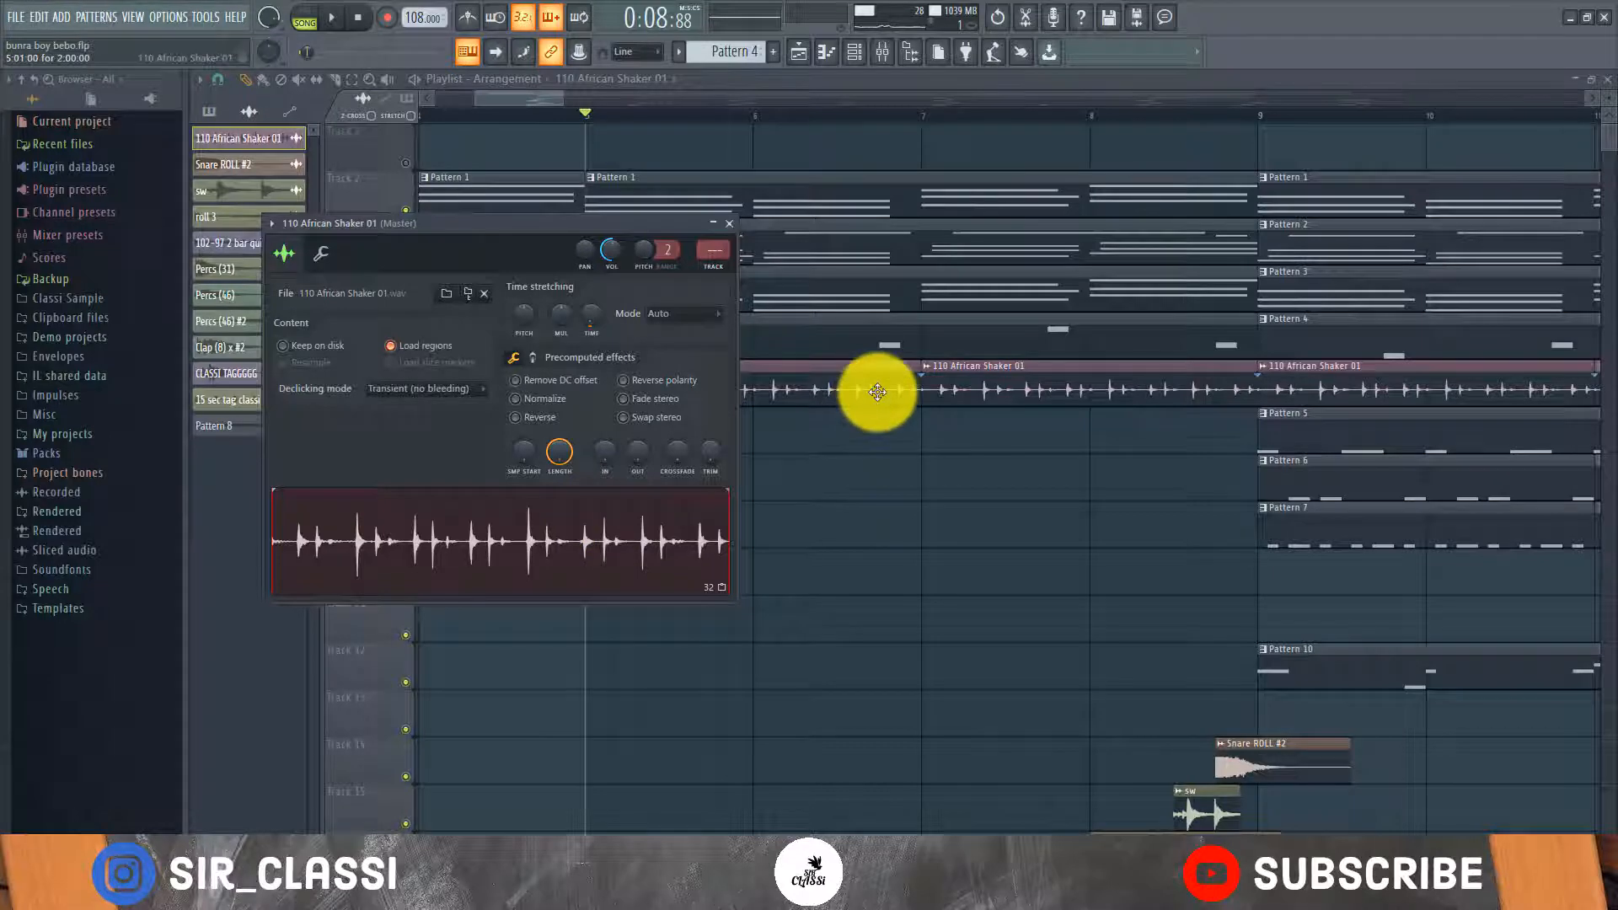
key("Escape")
Play the arrangement from bar 5 to hear the African shaker with the melodies, and stop playback.
key("space")
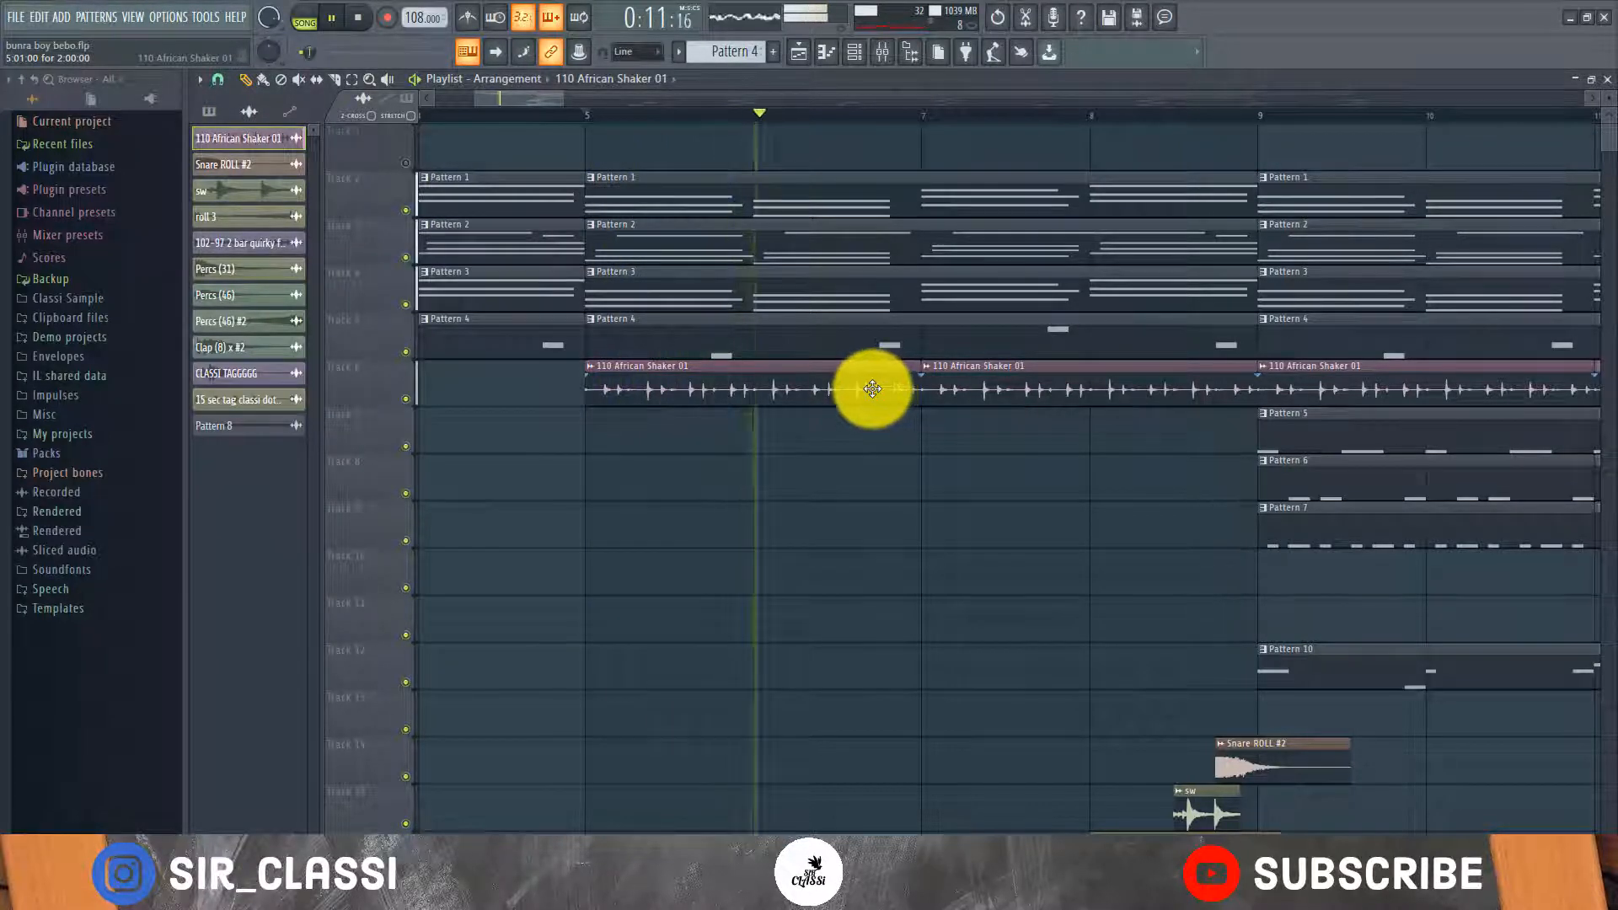
scroll(872, 120, "down", 6)
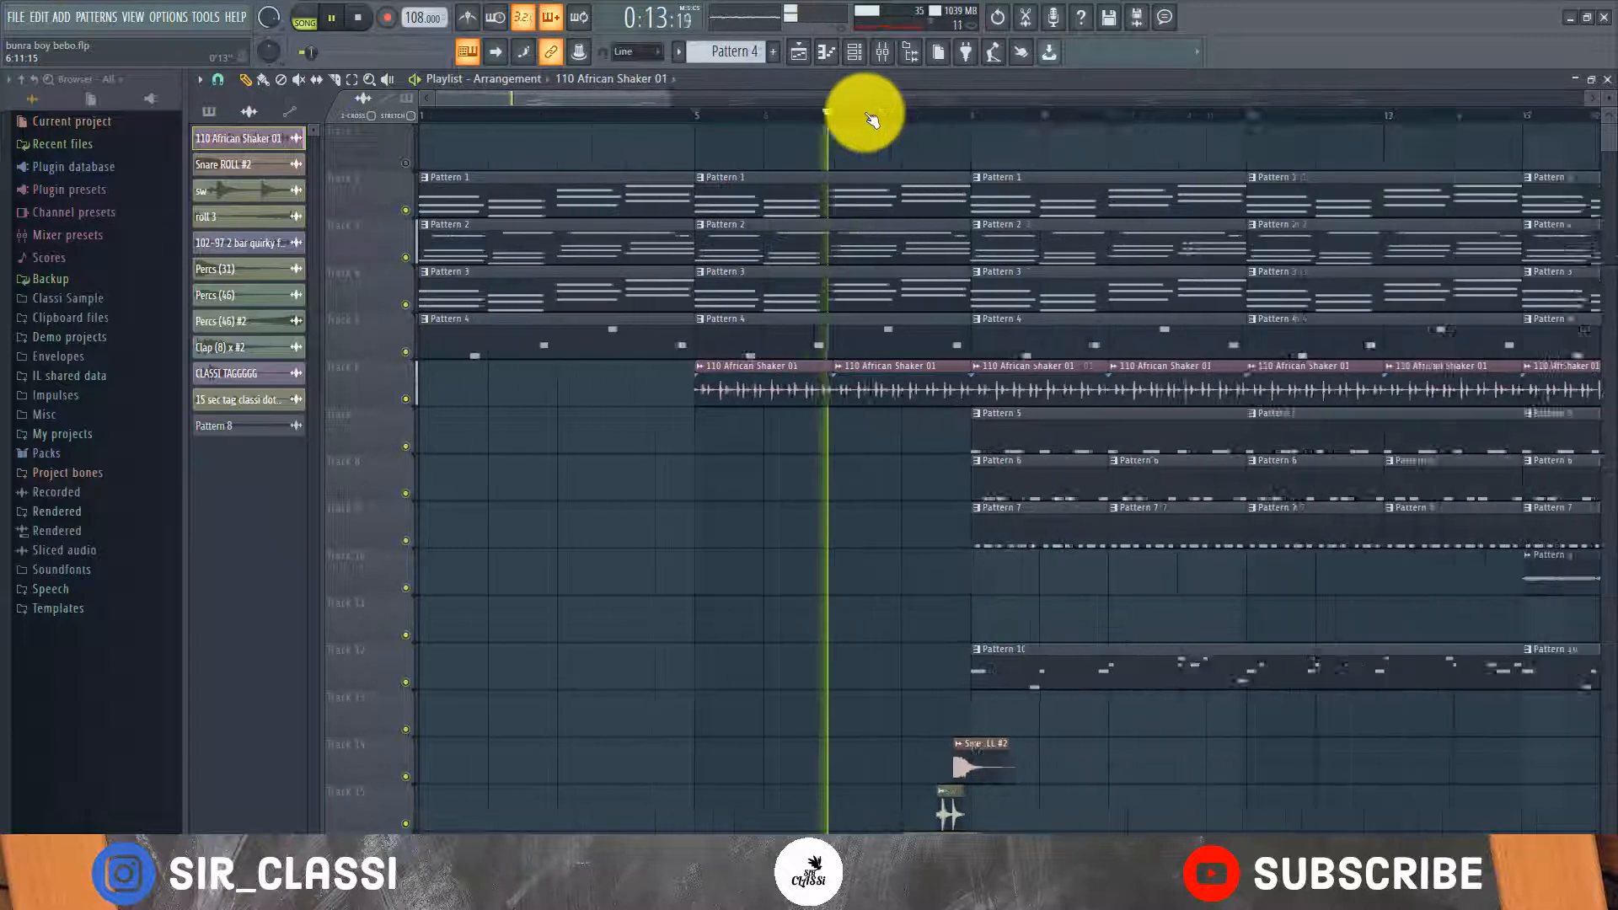
scroll(894, 274, "down", 3)
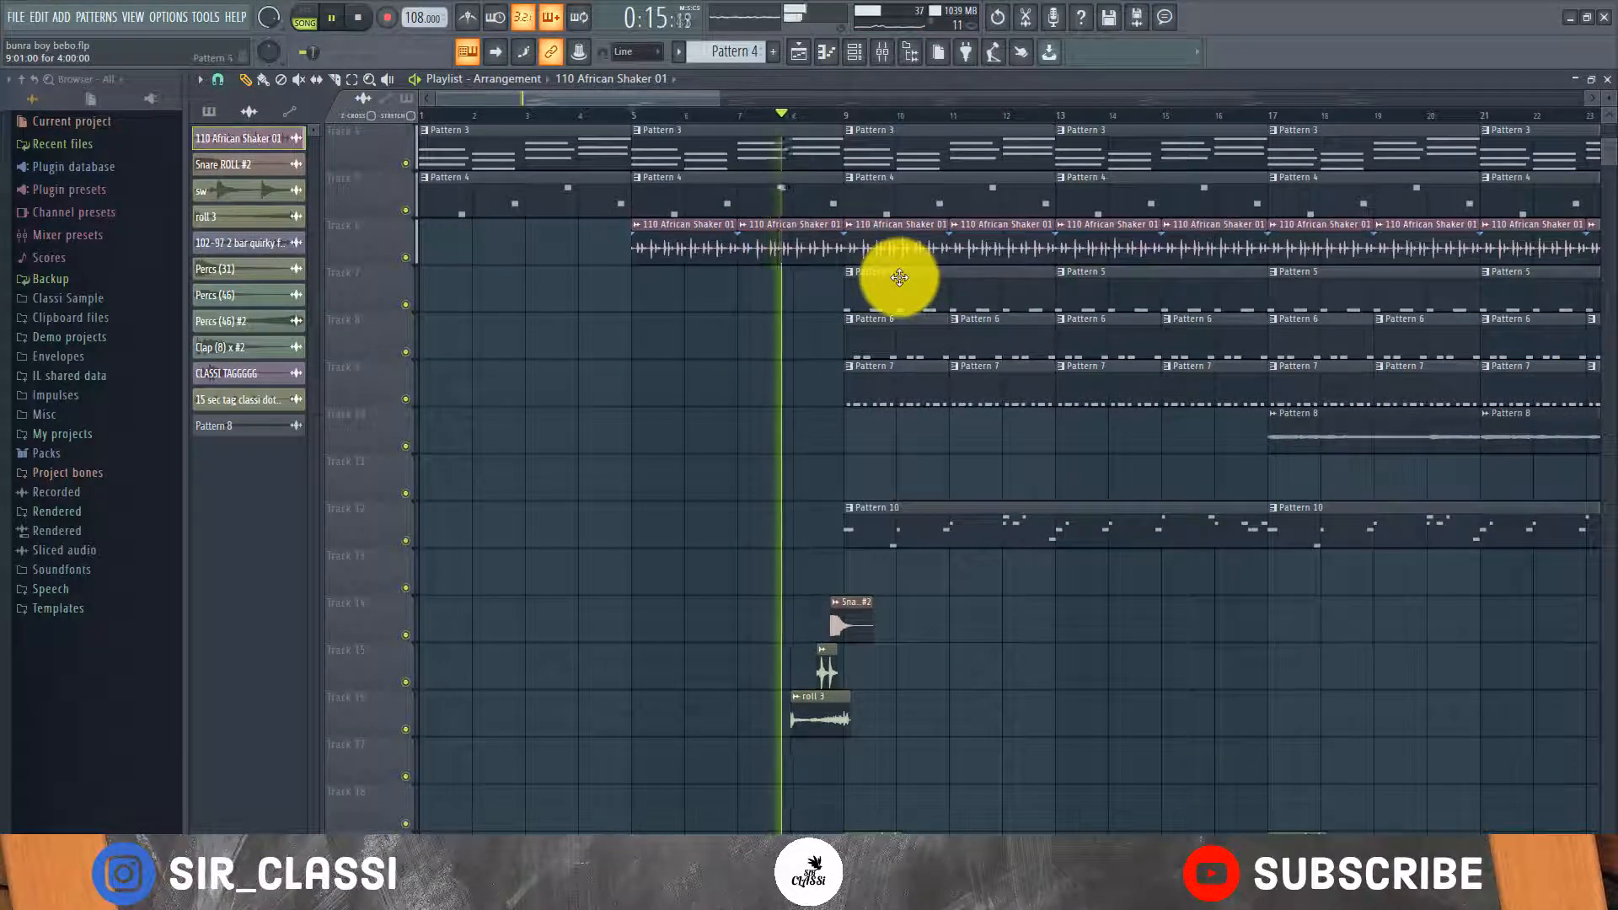
key("space")
scroll(895, 278, "up", 3)
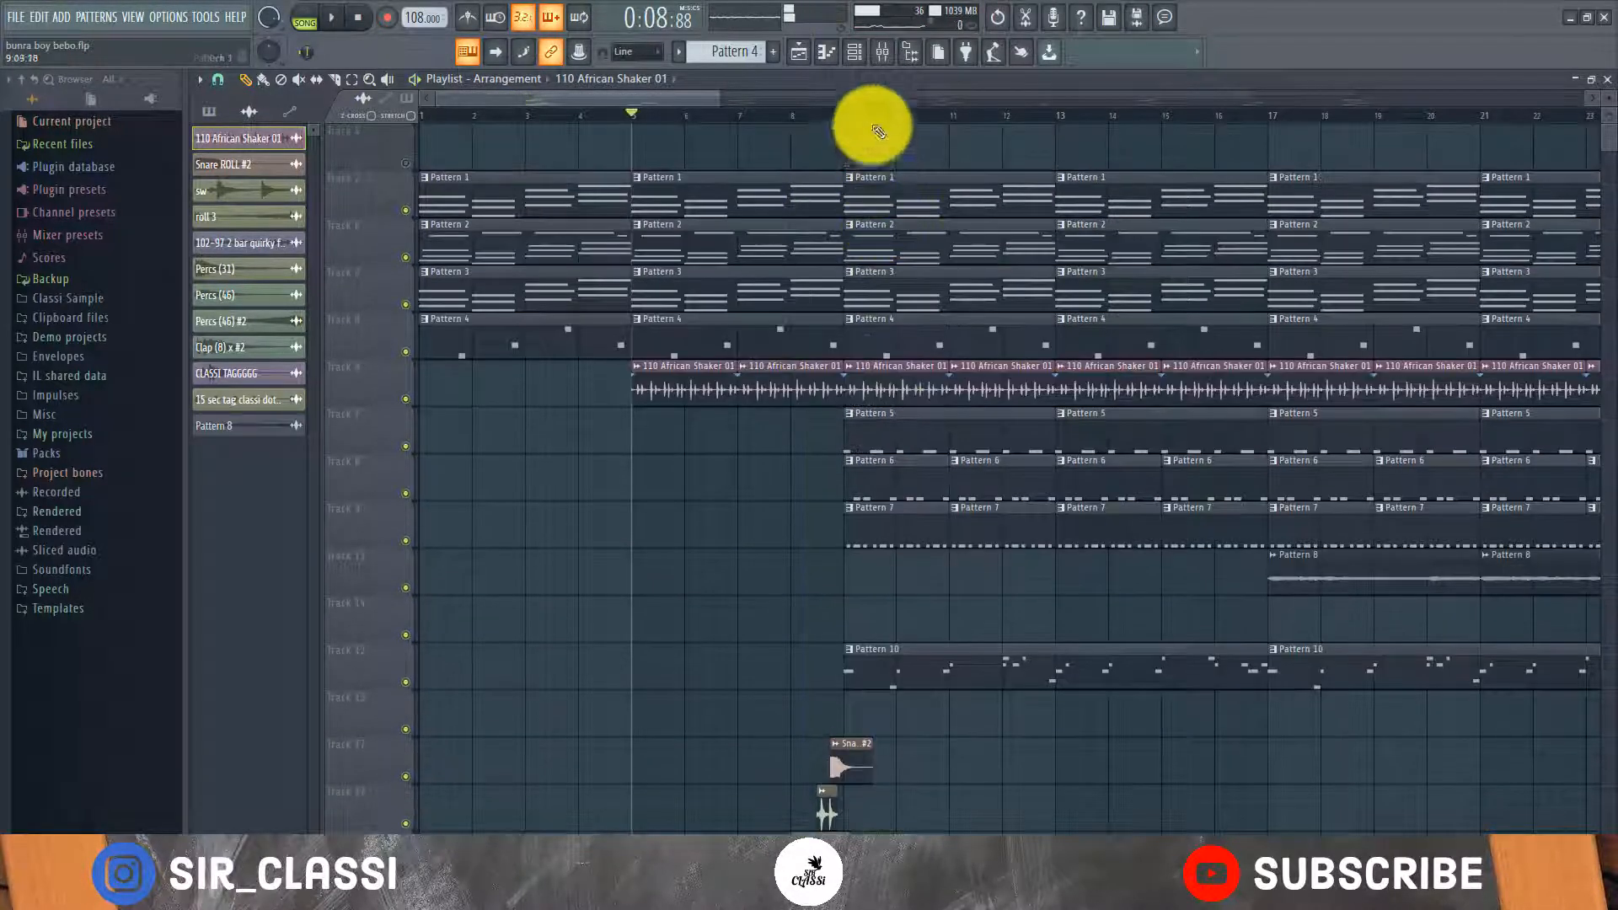
Solo the tracks holding Patterns 5, 6, 7 and 10, and play them from bar 9.
left_click_drag(842, 118, 830, 131)
right_click(407, 449)
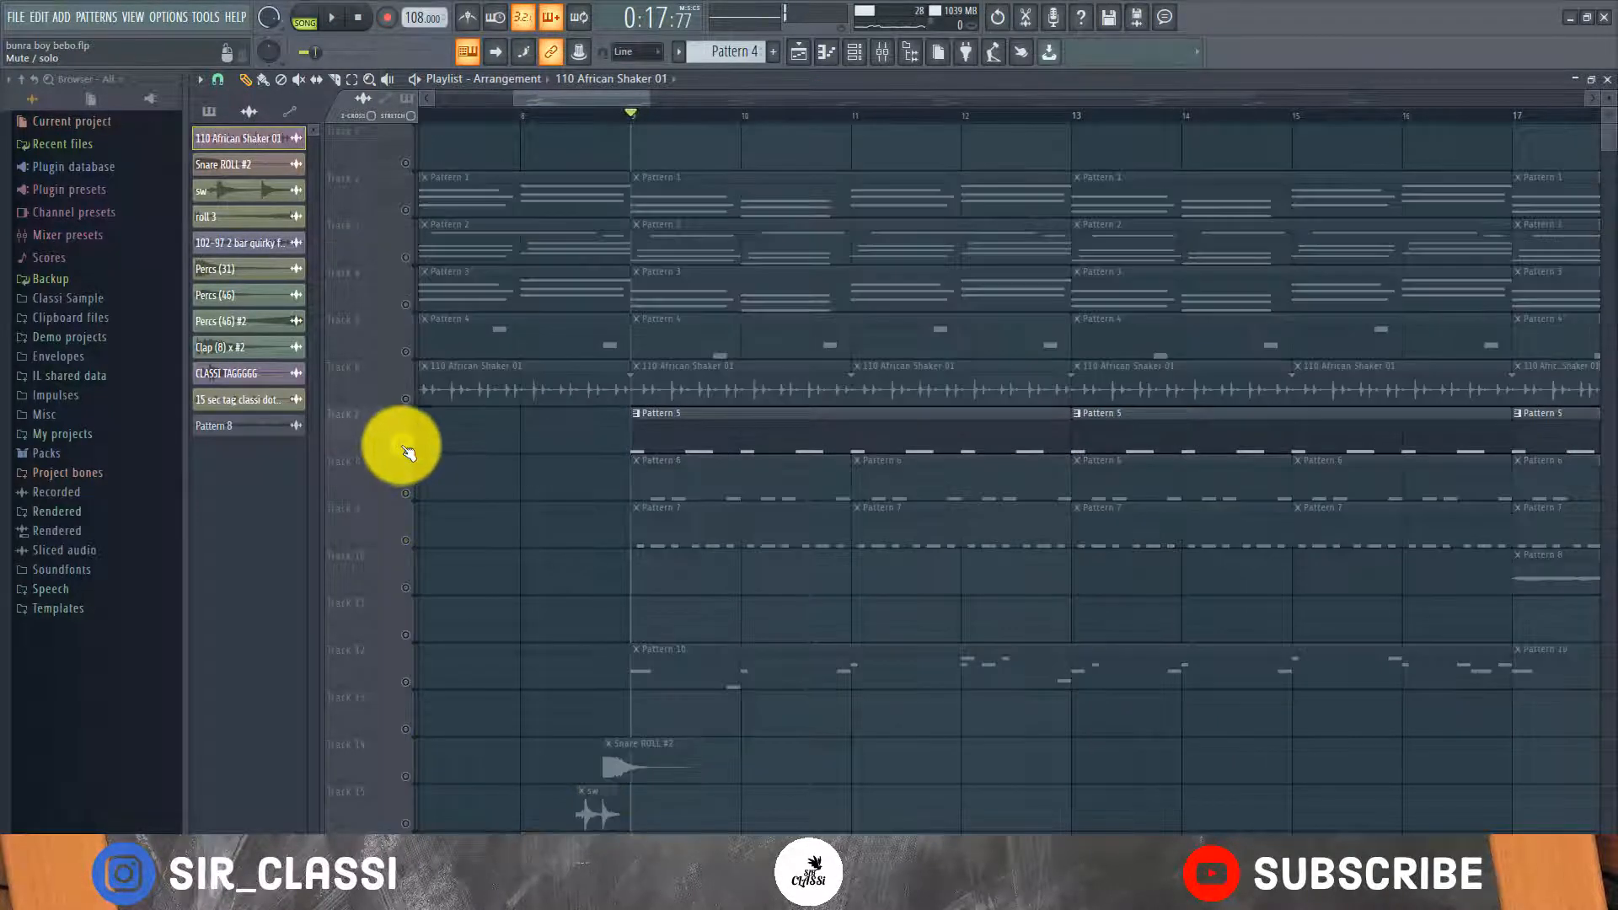
left_click(405, 493)
left_click(405, 540)
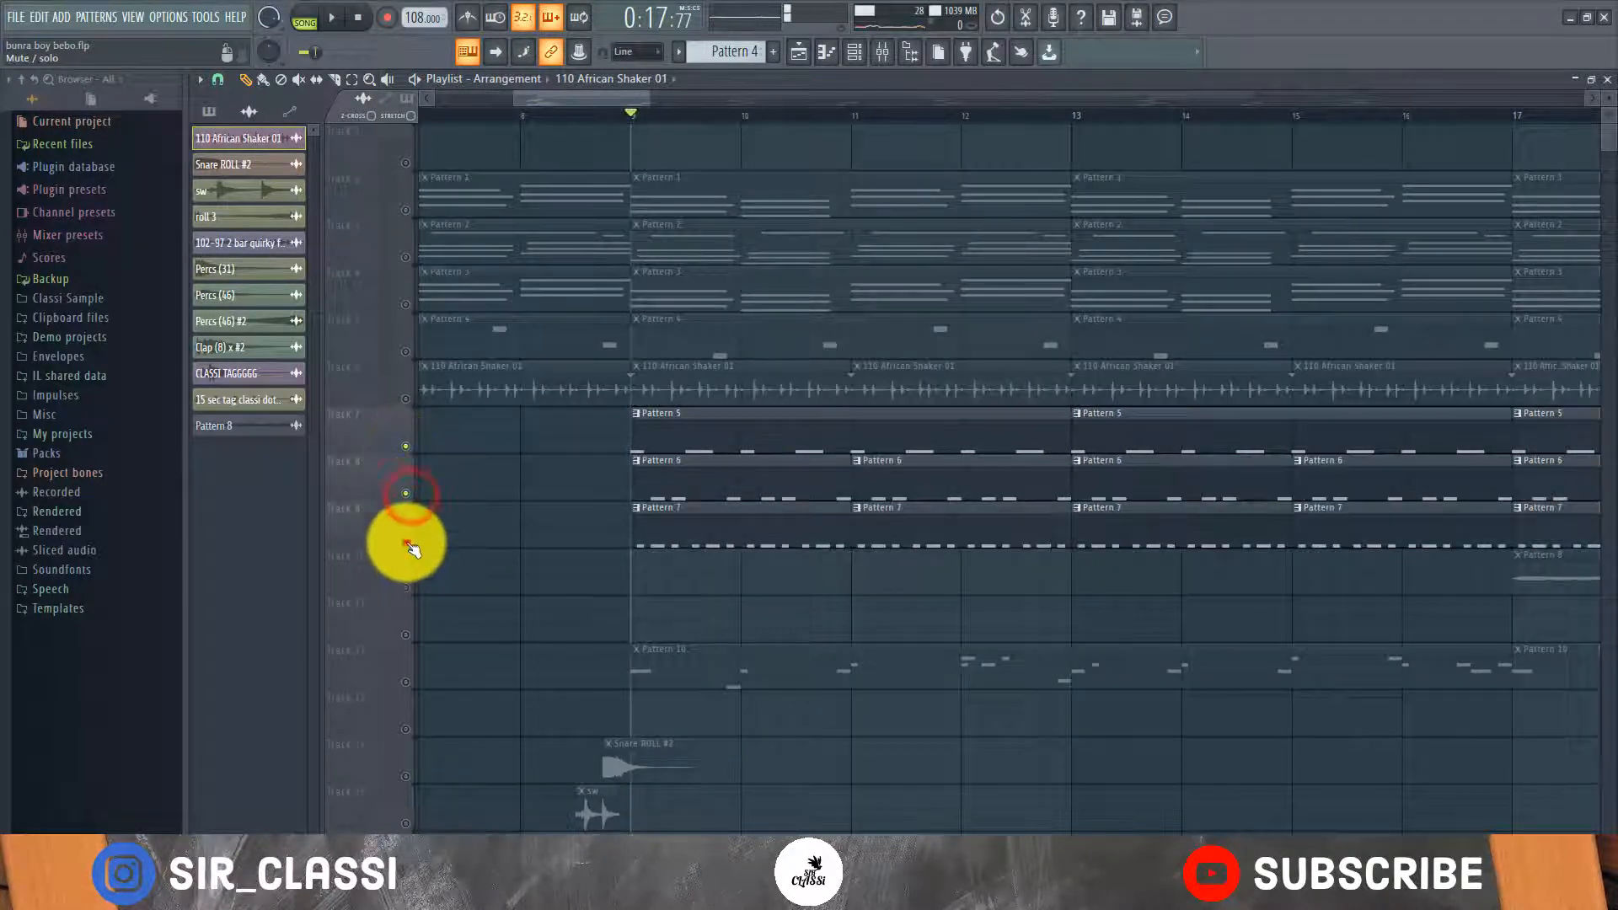
left_click(408, 680)
key("space")
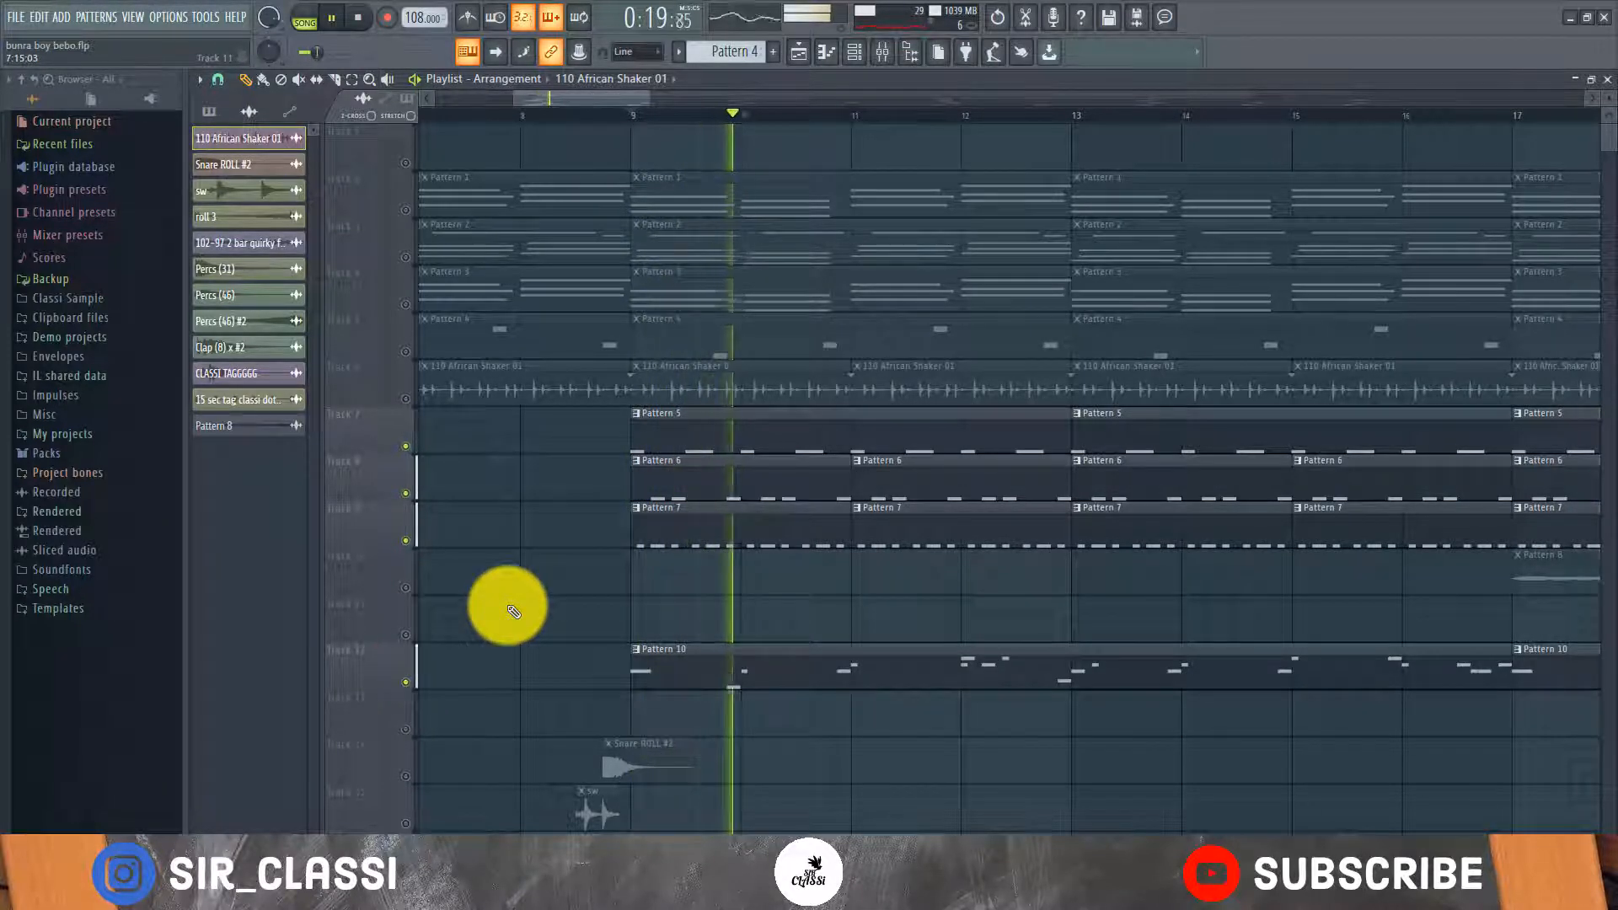
Unmute the African shaker track, listen to it with the soloed drum patterns from bar 9, and stop playback.
scroll(769, 468, "down", 1)
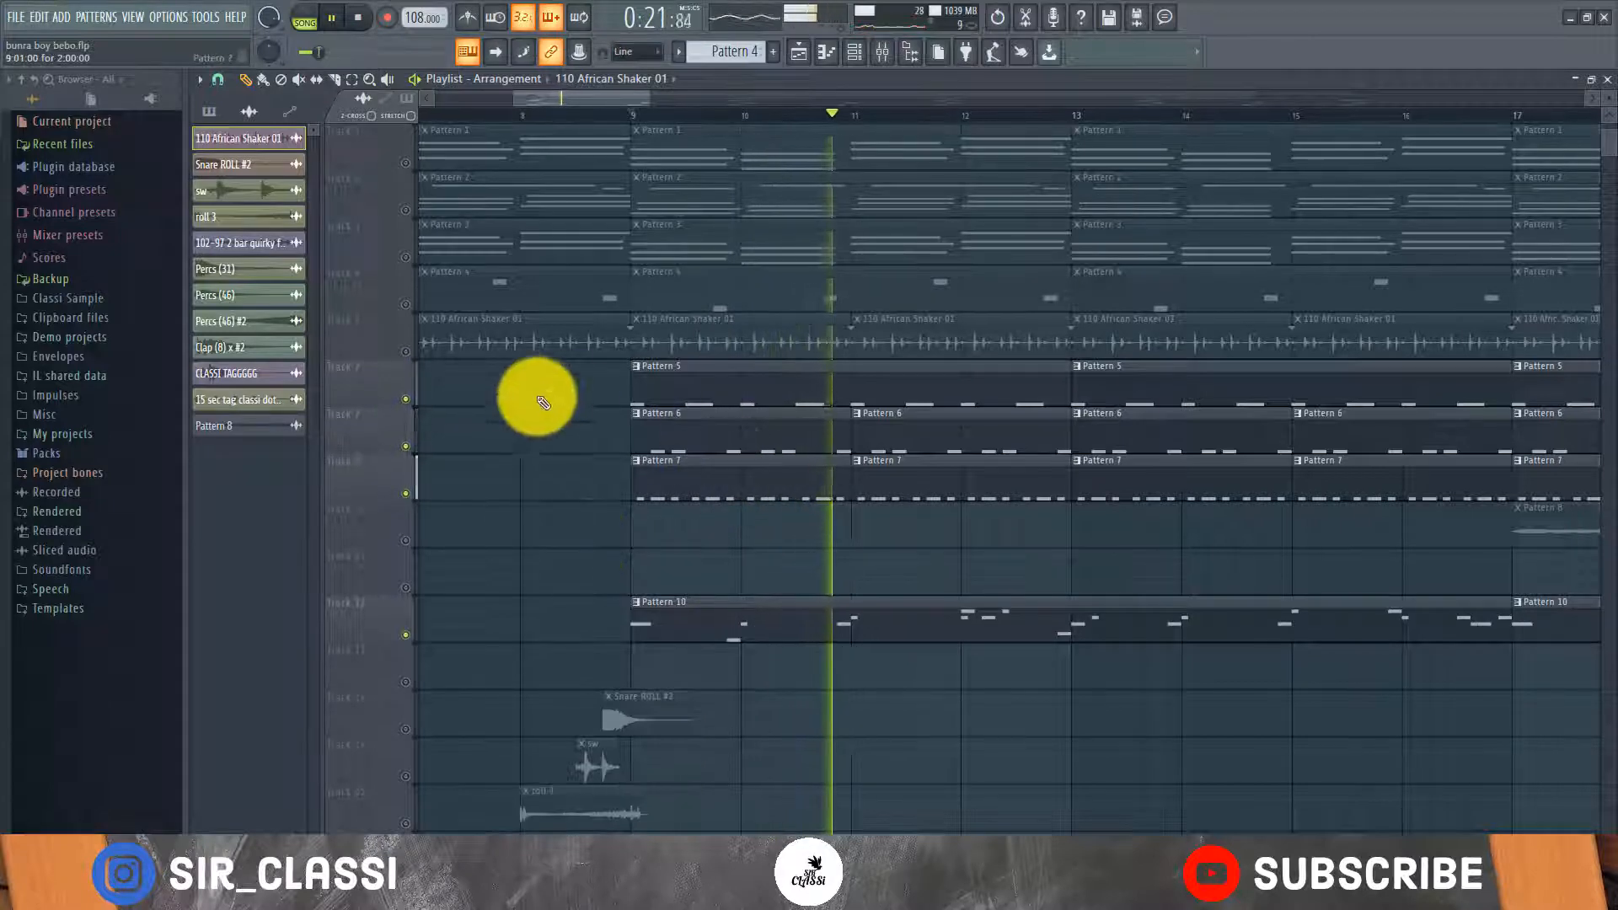
left_click(406, 351)
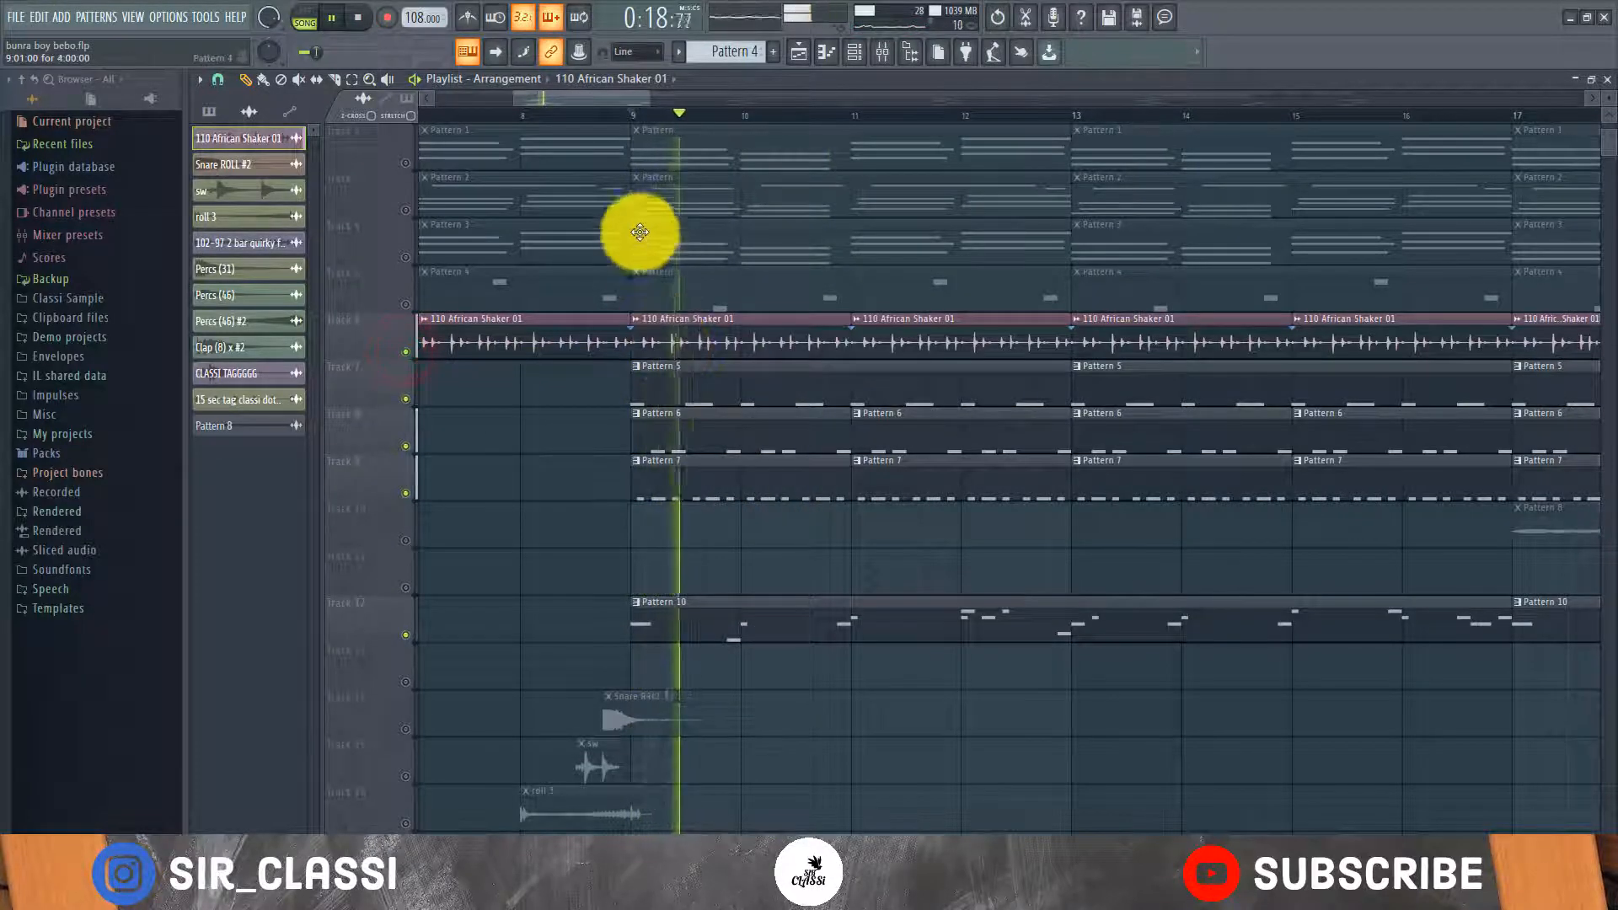
scroll(644, 116, "down", 3)
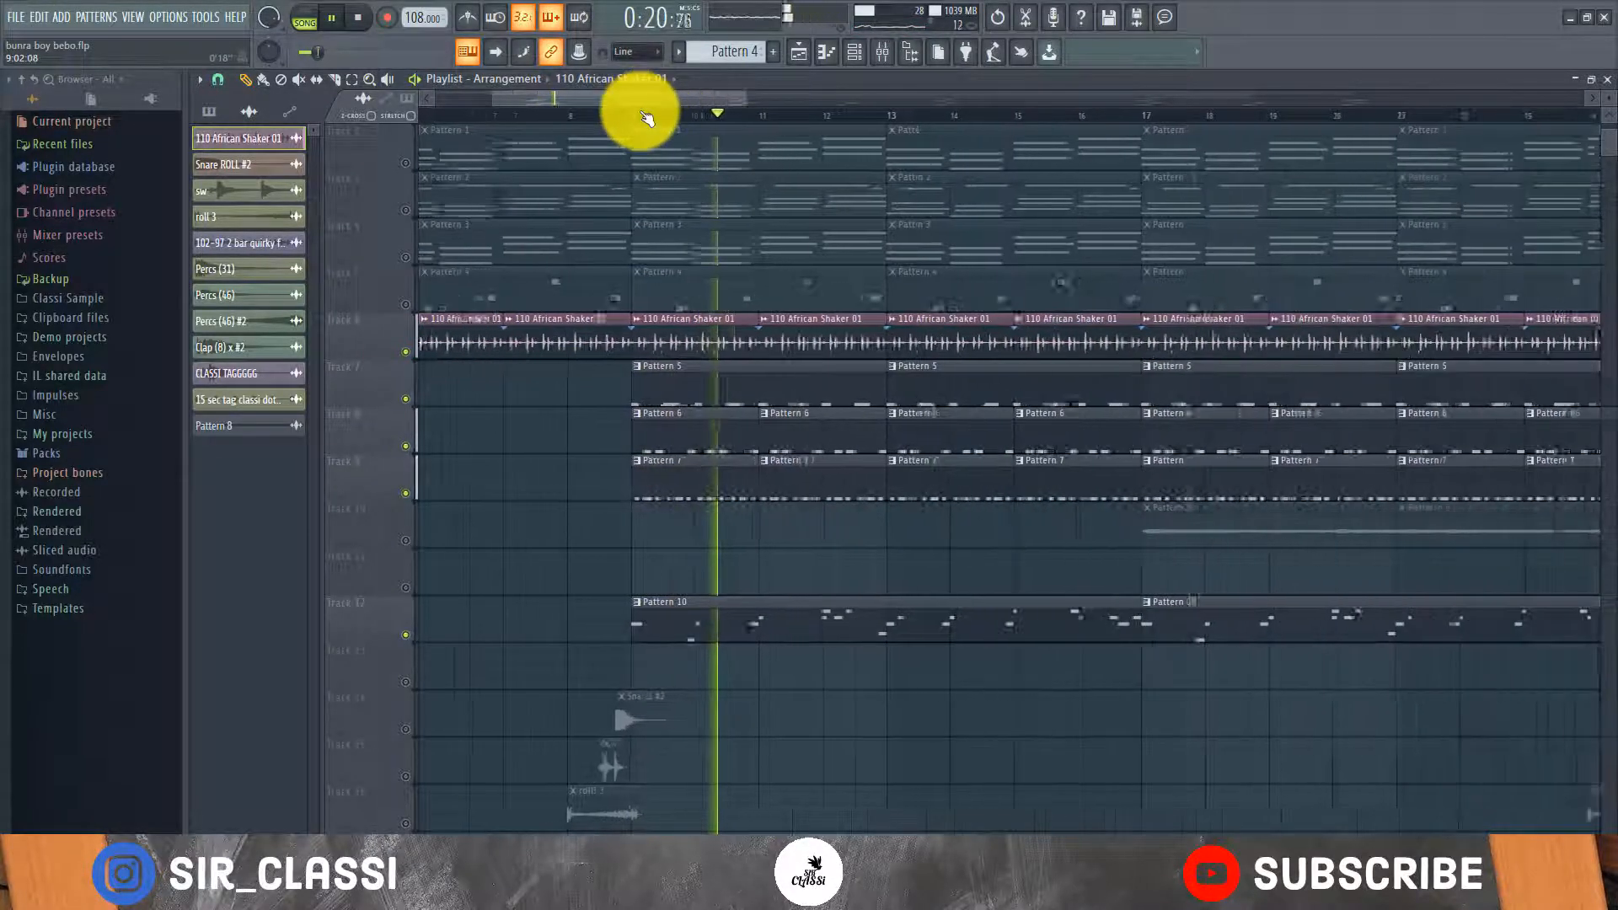
scroll(644, 117, "down", 3)
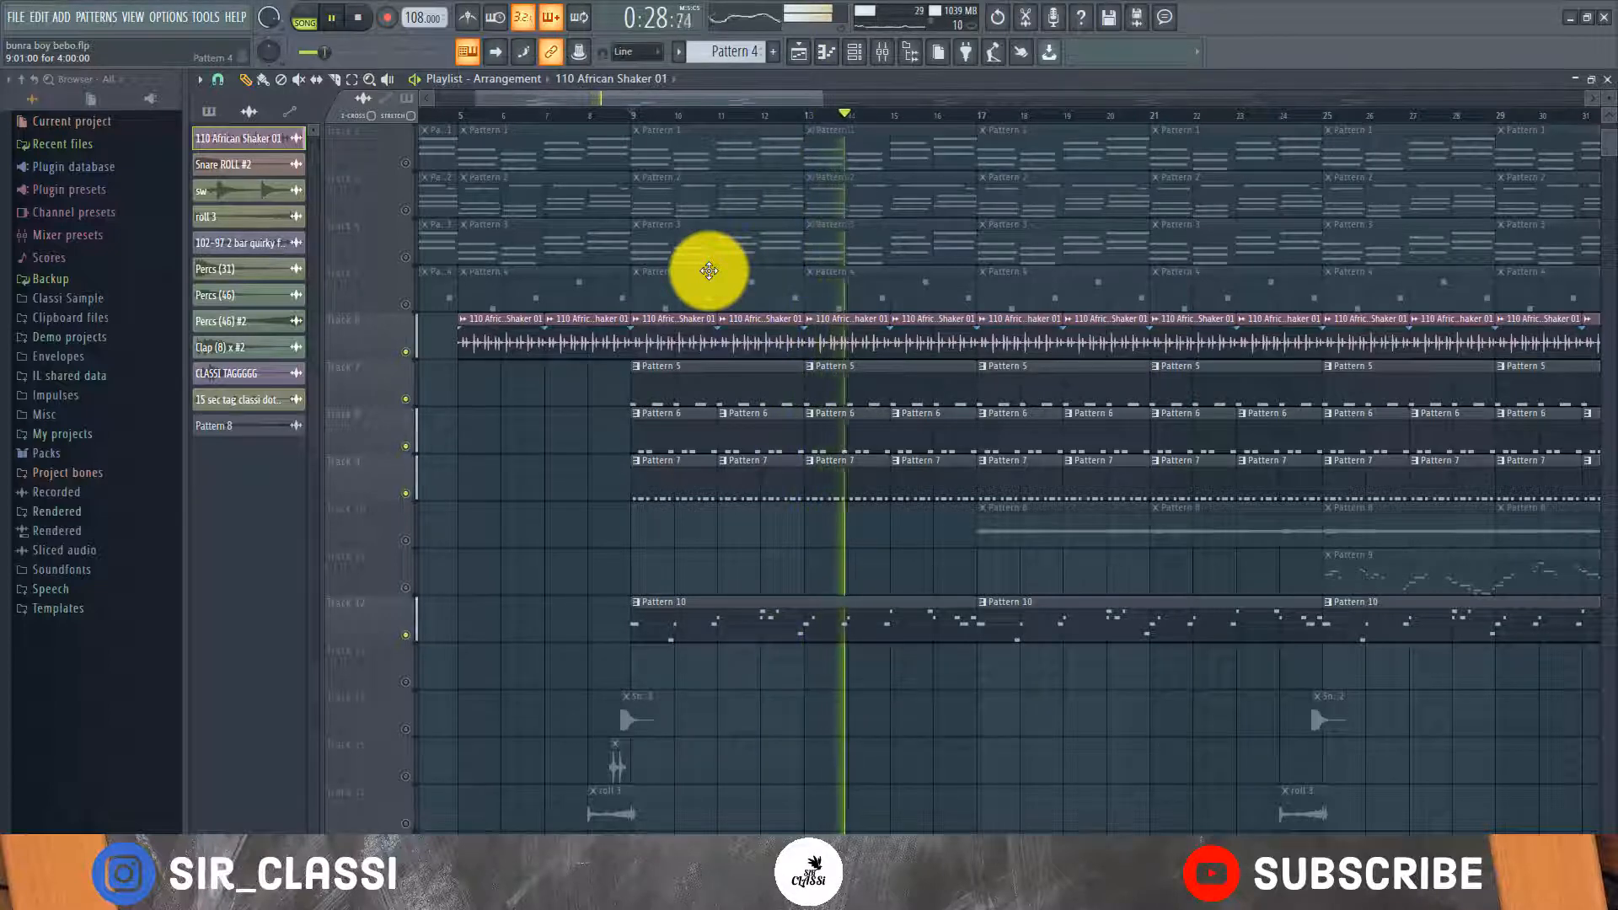
key("space")
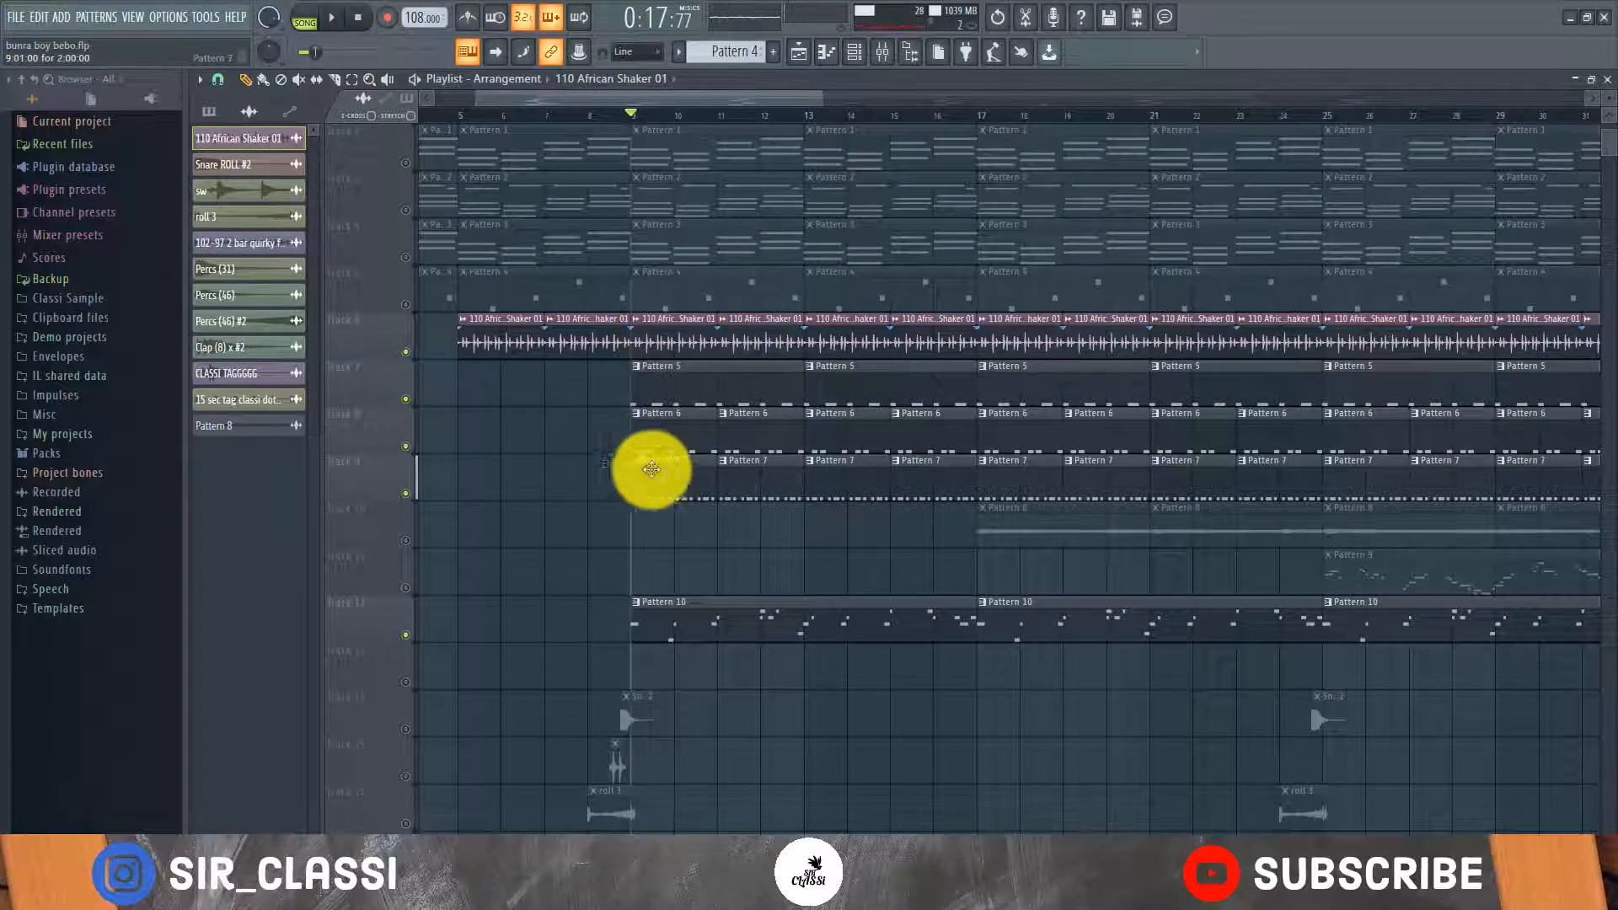
Play Pattern 7 in pattern mode with the channel rack open and widened to show all its steps, and stop playback.
left_click(682, 465)
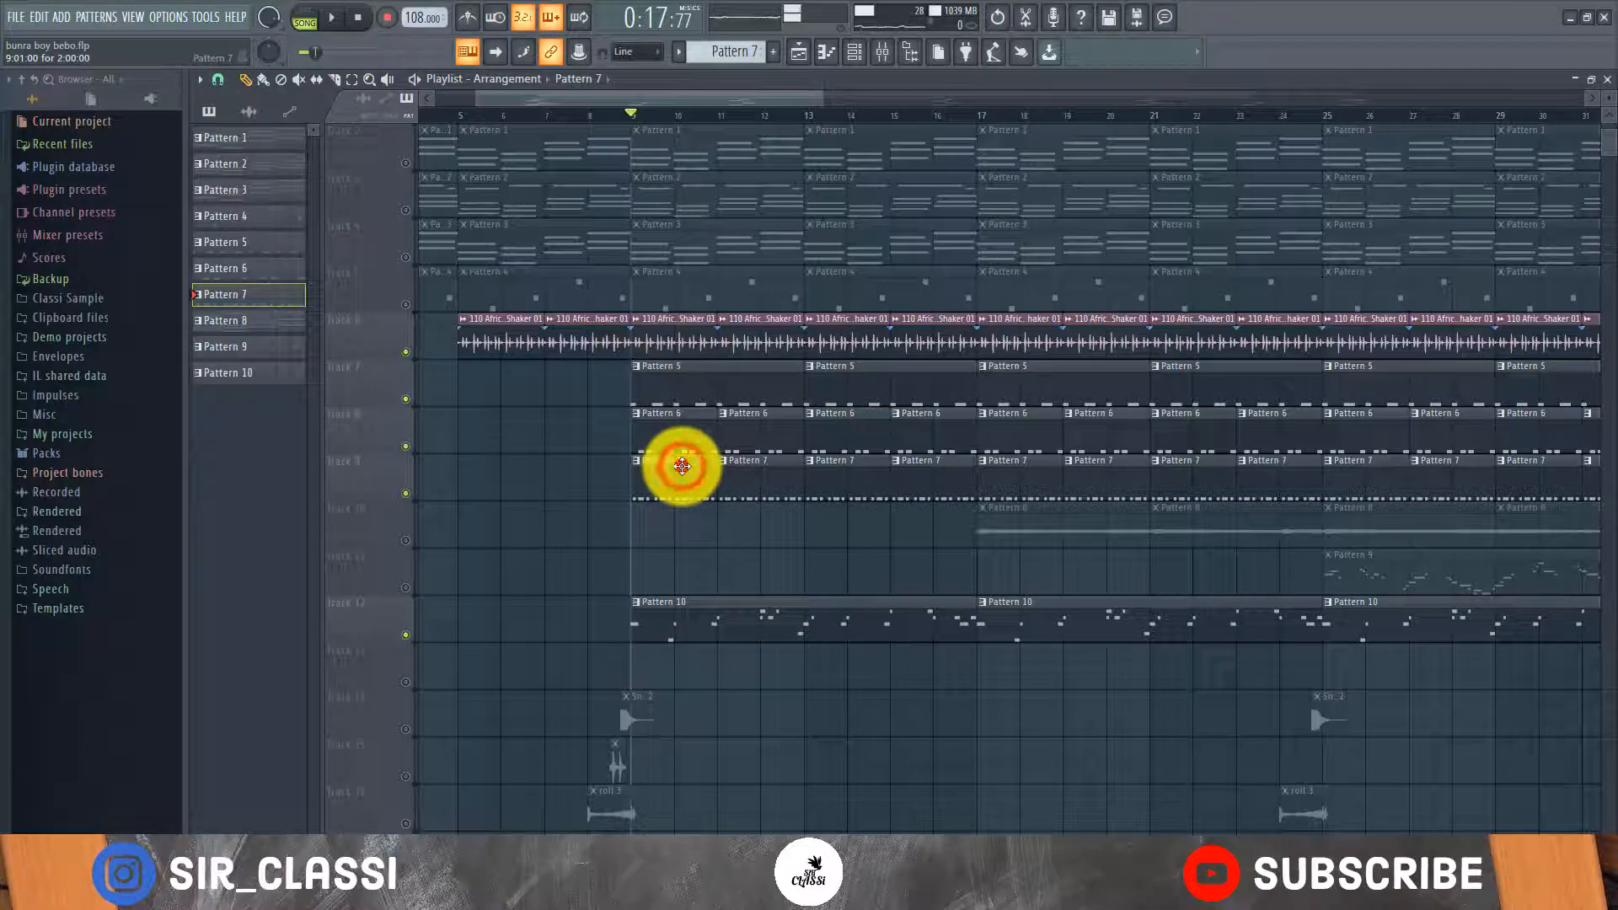
left_click(854, 49)
left_click(305, 17)
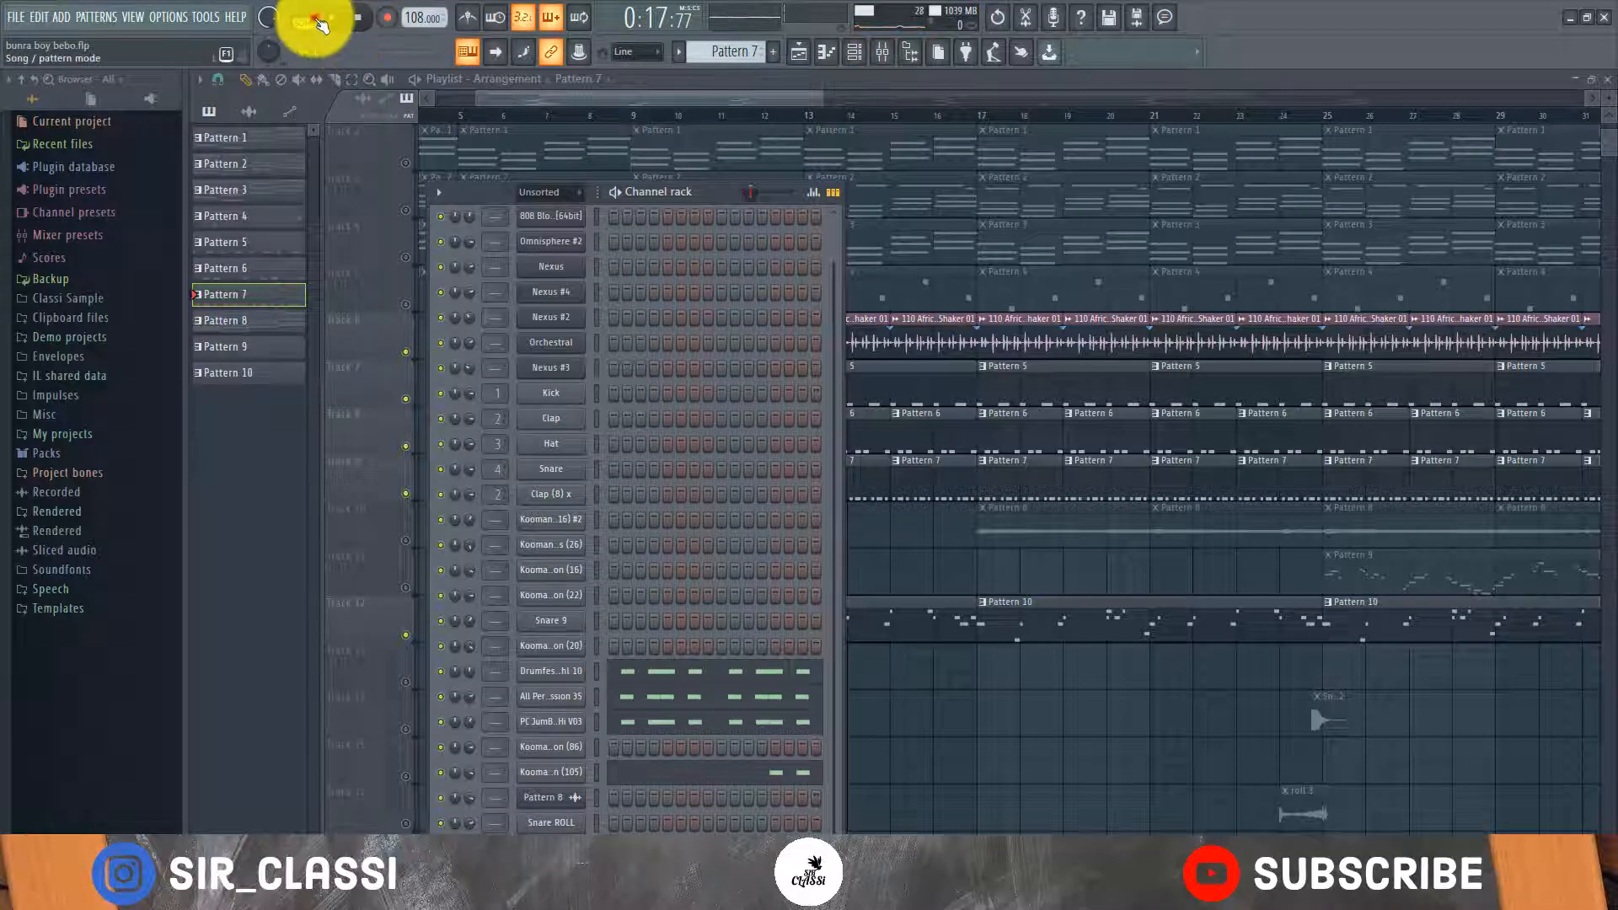
left_click(331, 17)
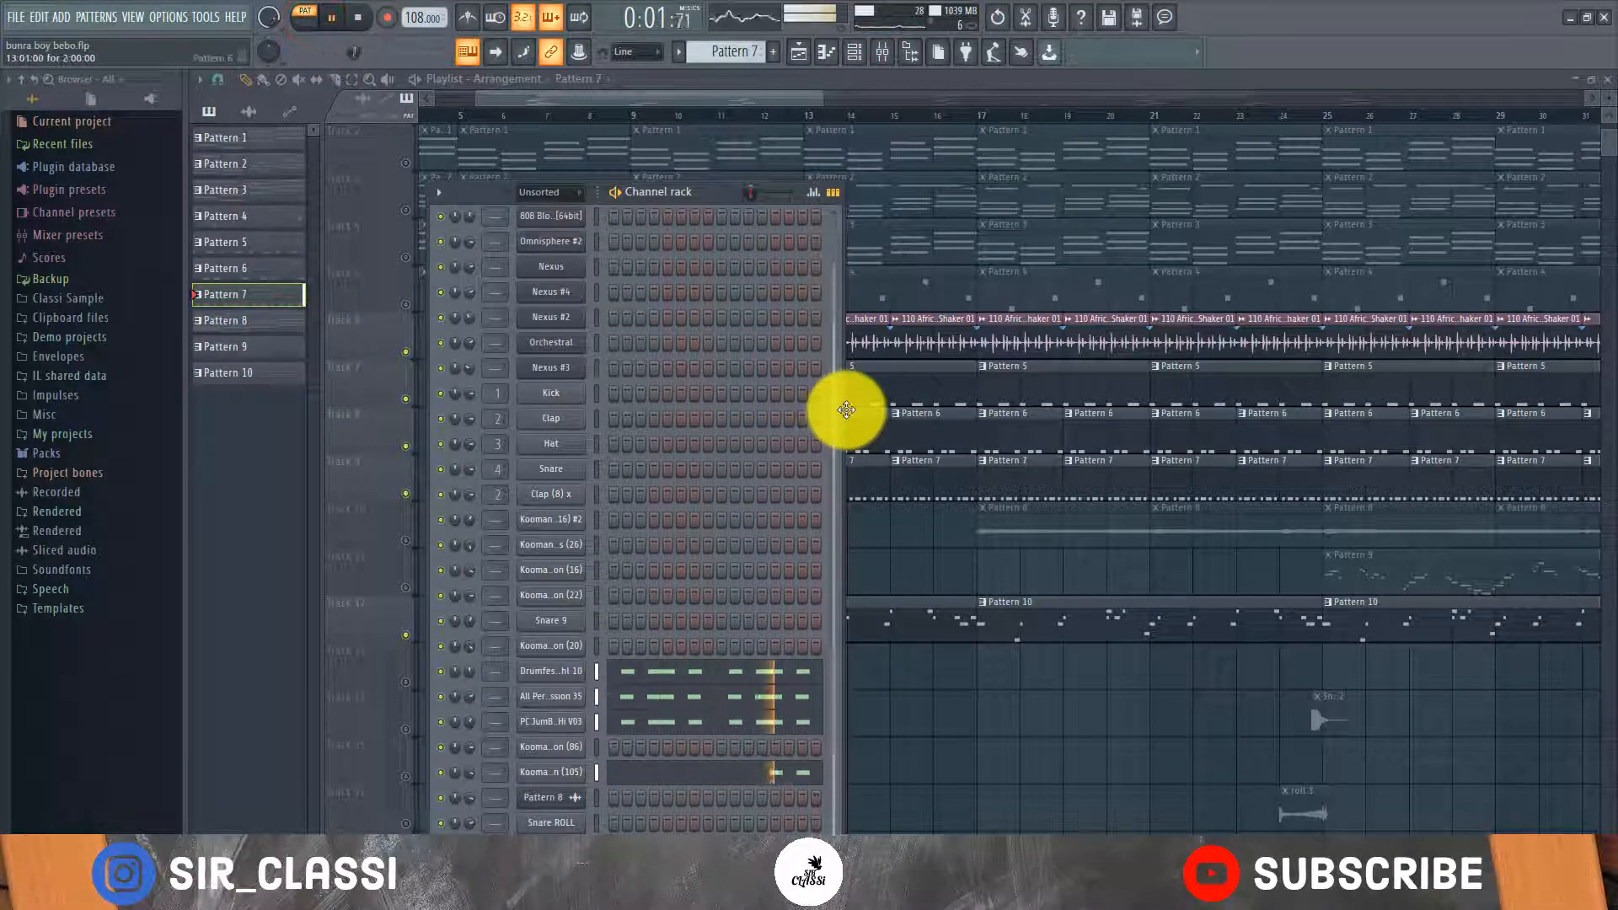
left_click_drag(844, 407, 1165, 488)
key("space")
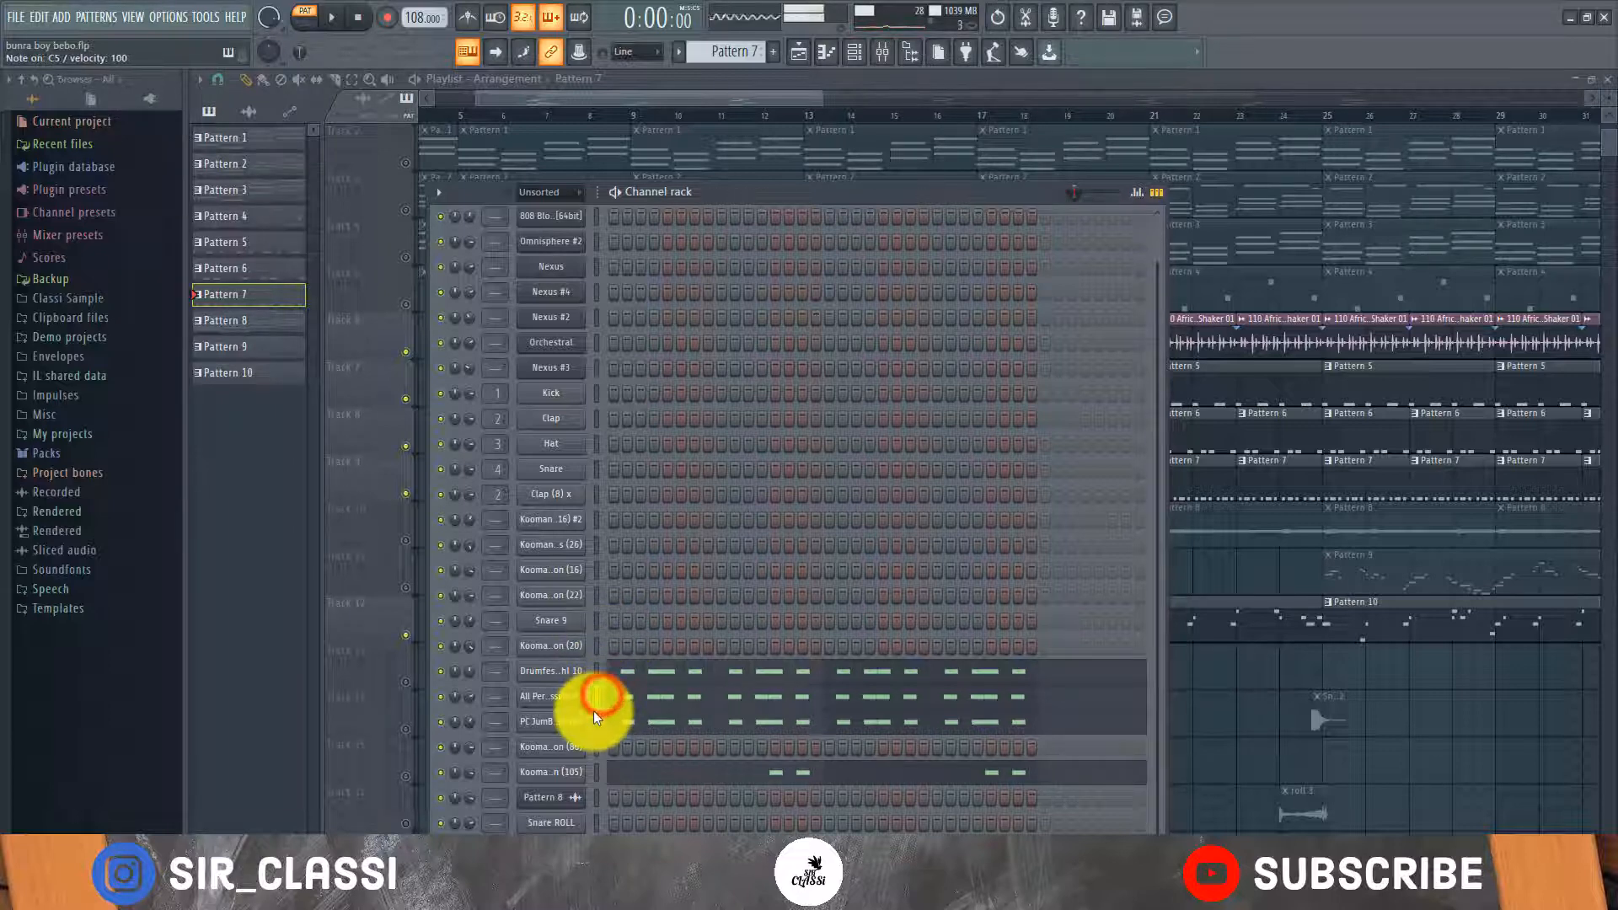
Audition Pattern 7's percussion channels individually in the channel rack, and play the whole pattern again.
left_click(596, 674)
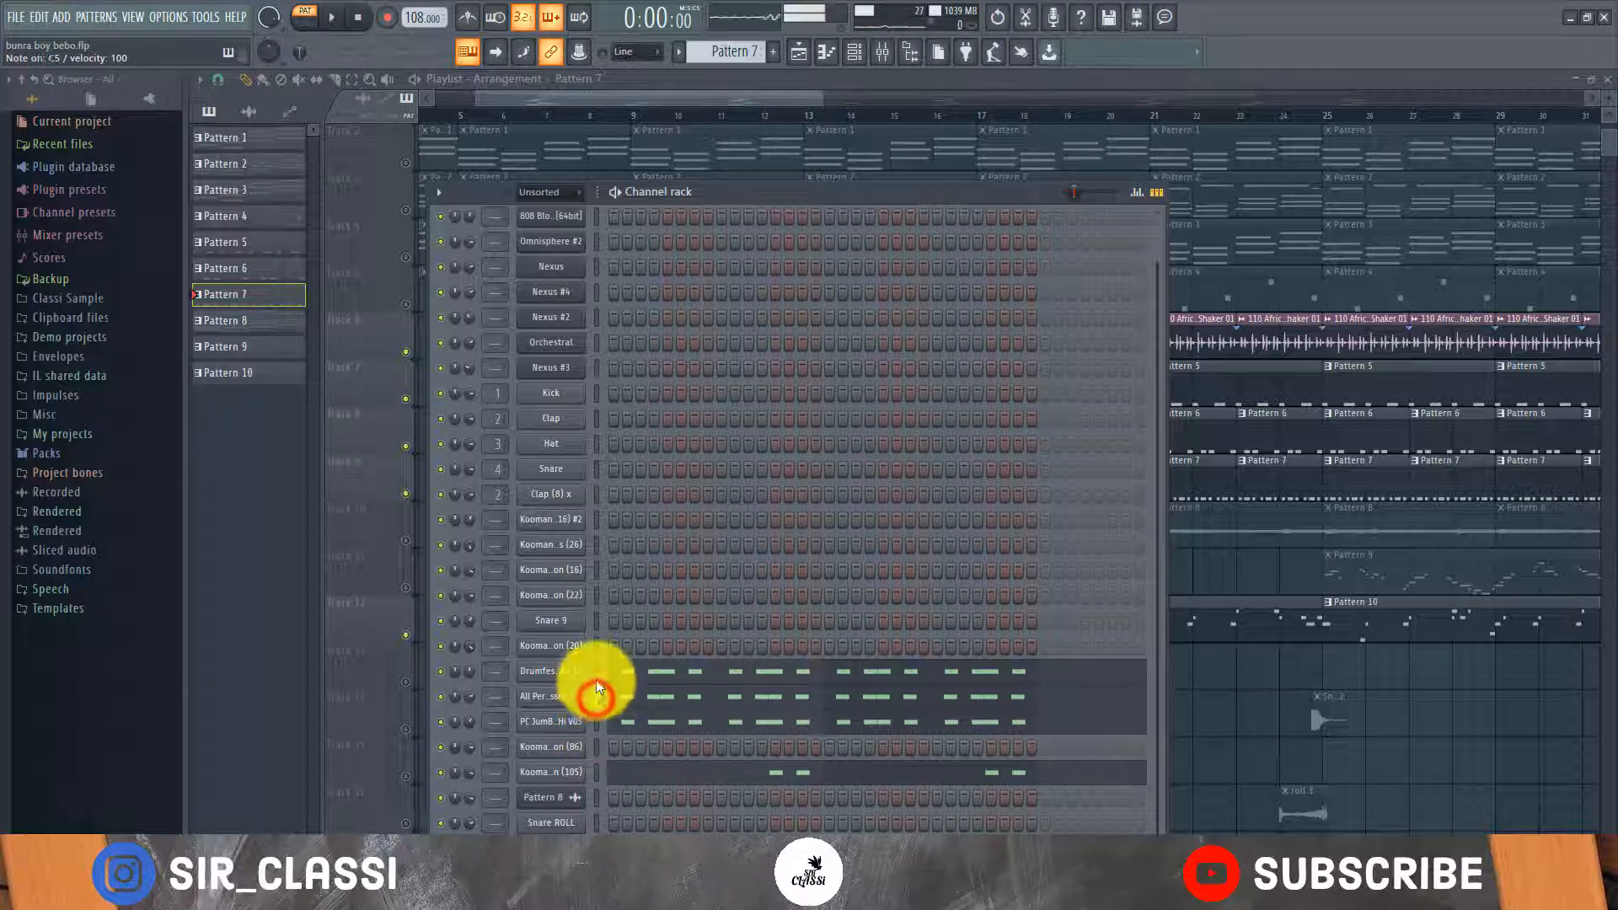
left_click(603, 725)
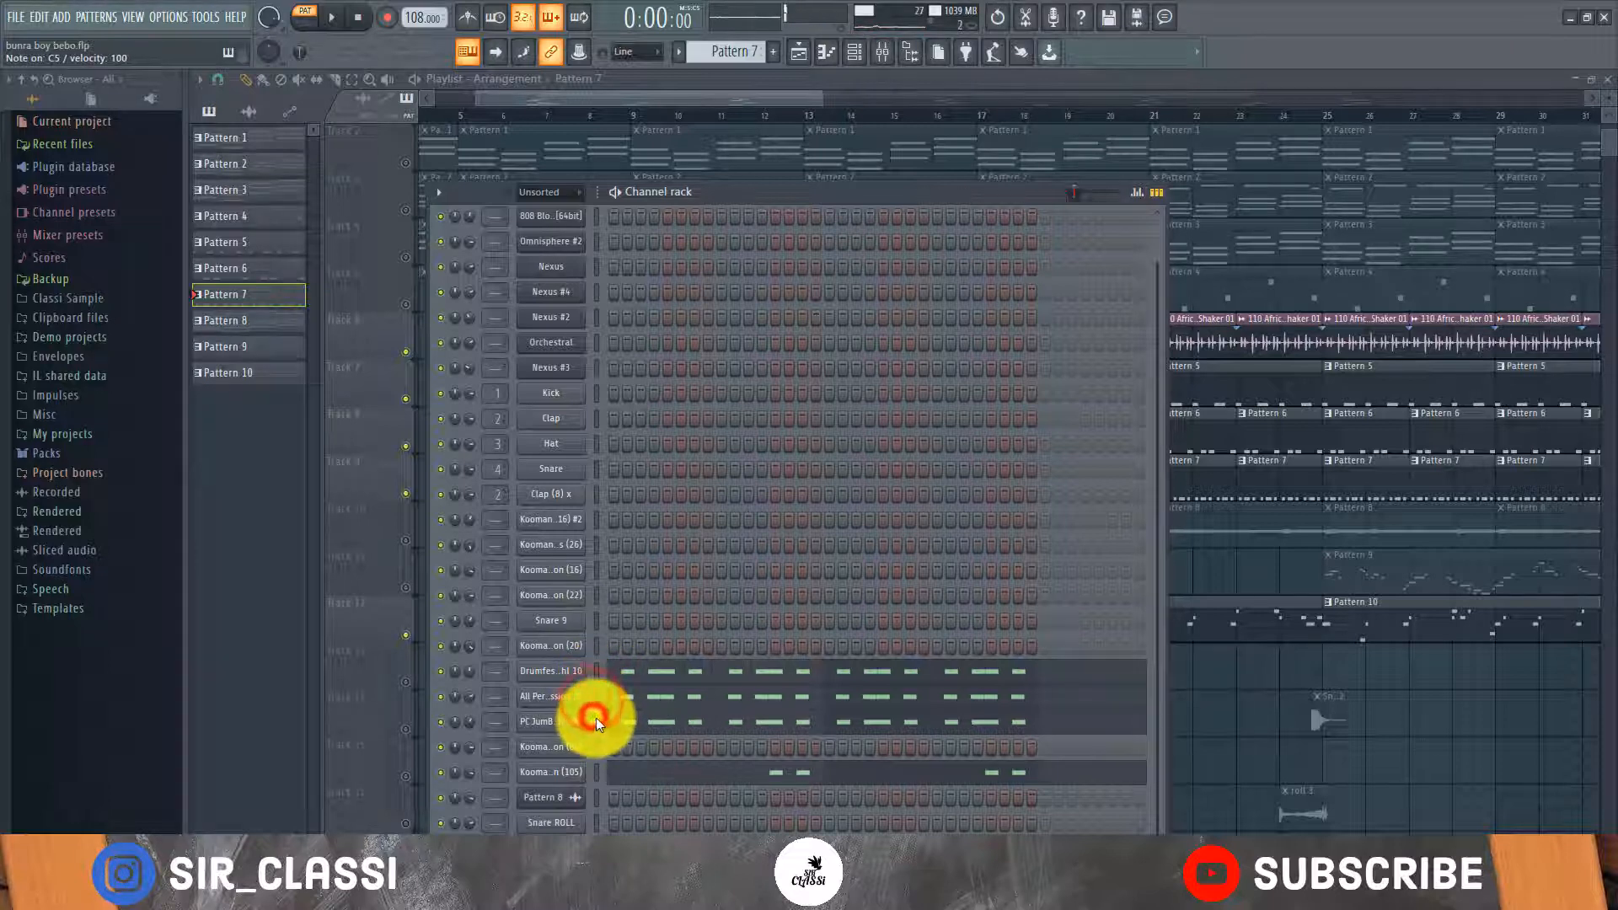
left_click(595, 774)
key("space")
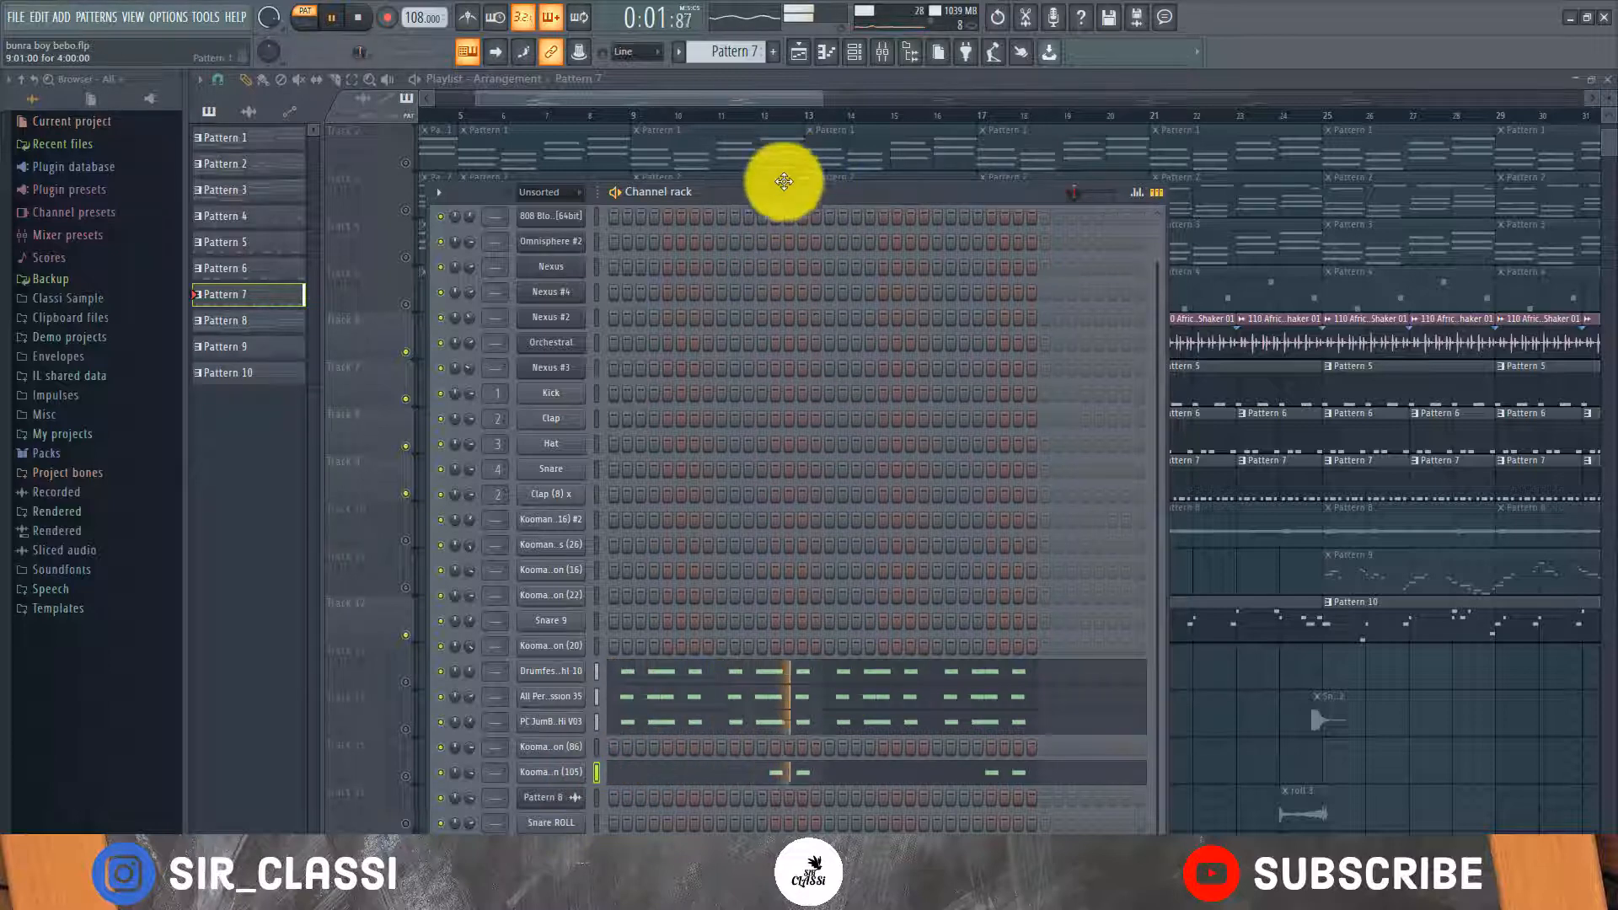
Open Pattern 7's Drumfest HP Whl 10 notes in the piano roll, stop playback, and examine the C5 hits up close.
left_click(640, 672)
key("space")
scroll(539, 181, "down", 10)
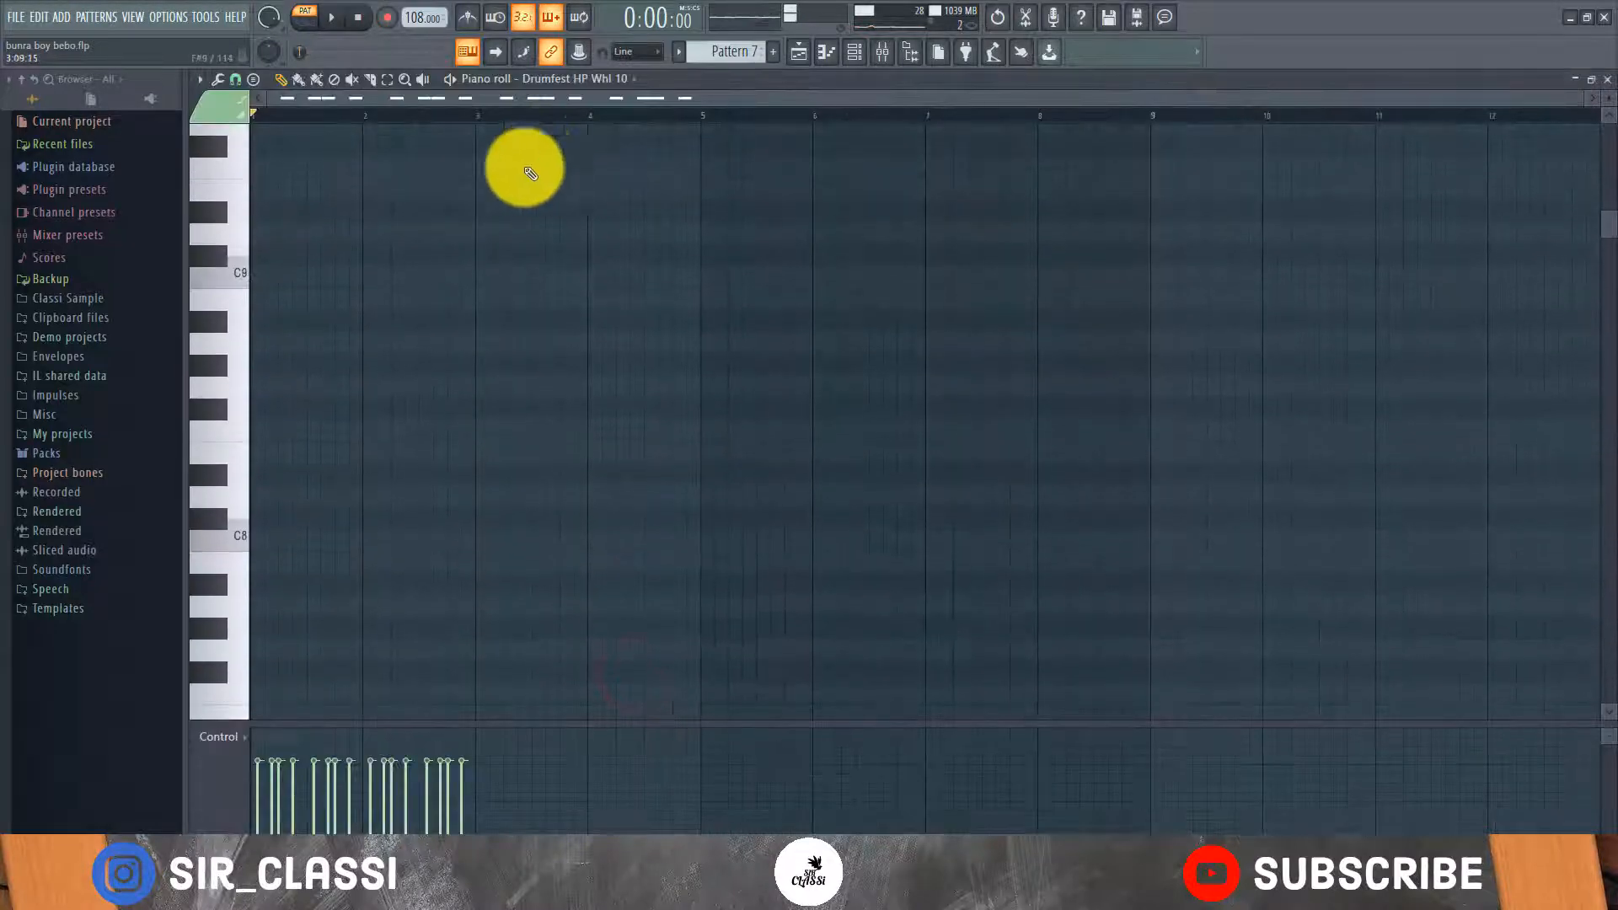
scroll(284, 122, "up", 6)
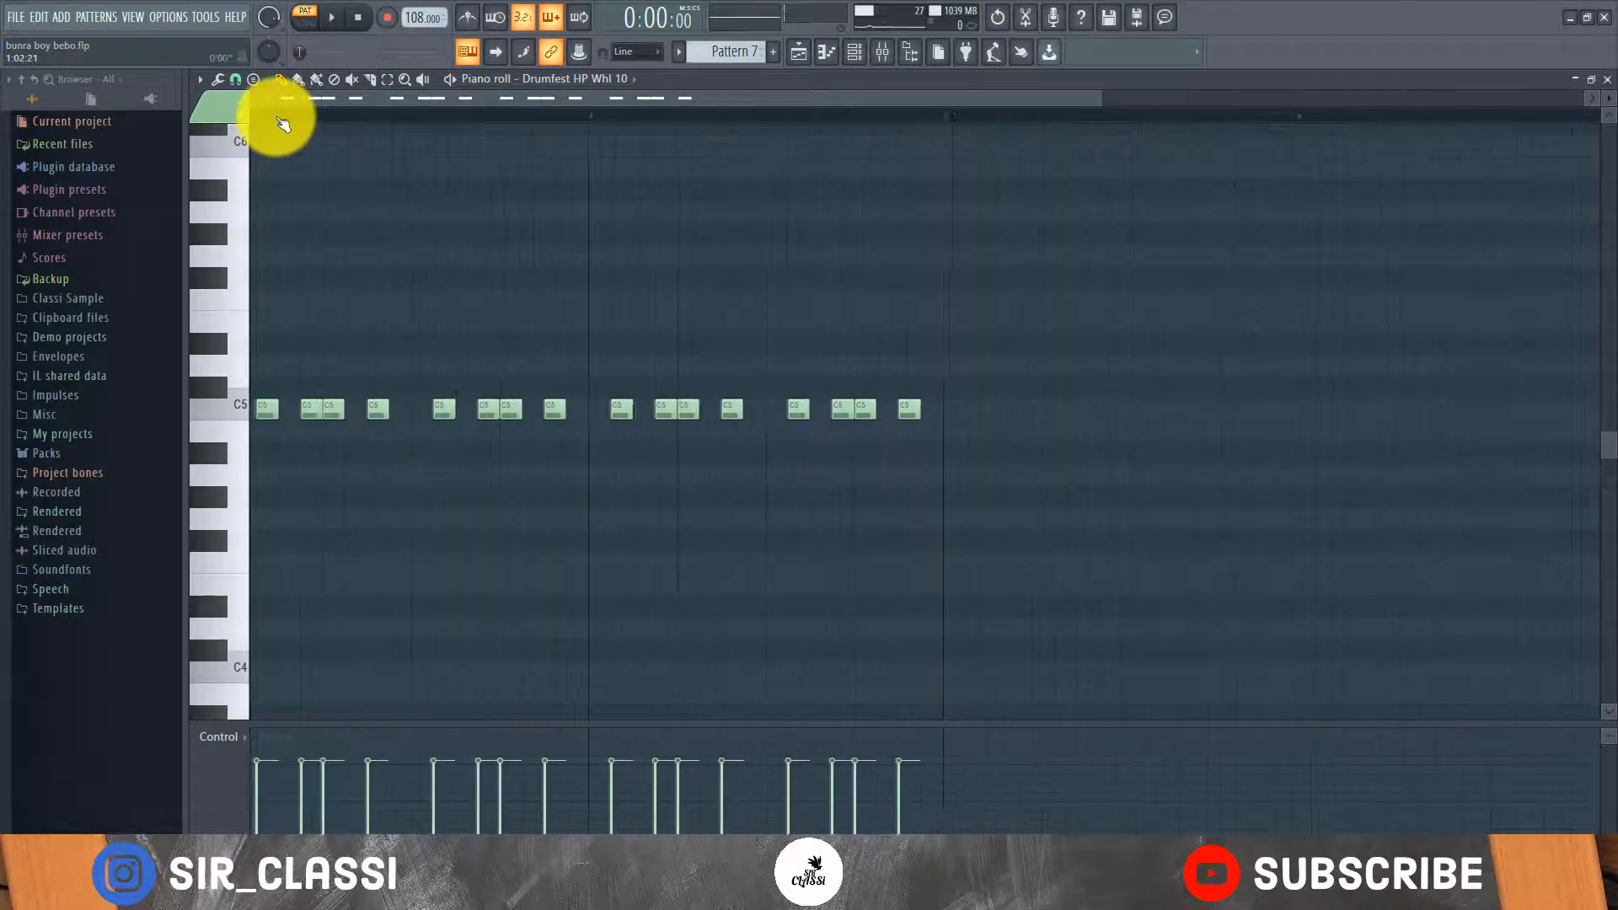
Play Pattern 7 with its Drumfest notes in view, stop playback, and close the piano roll.
left_click_drag(317, 98, 302, 98)
key("space")
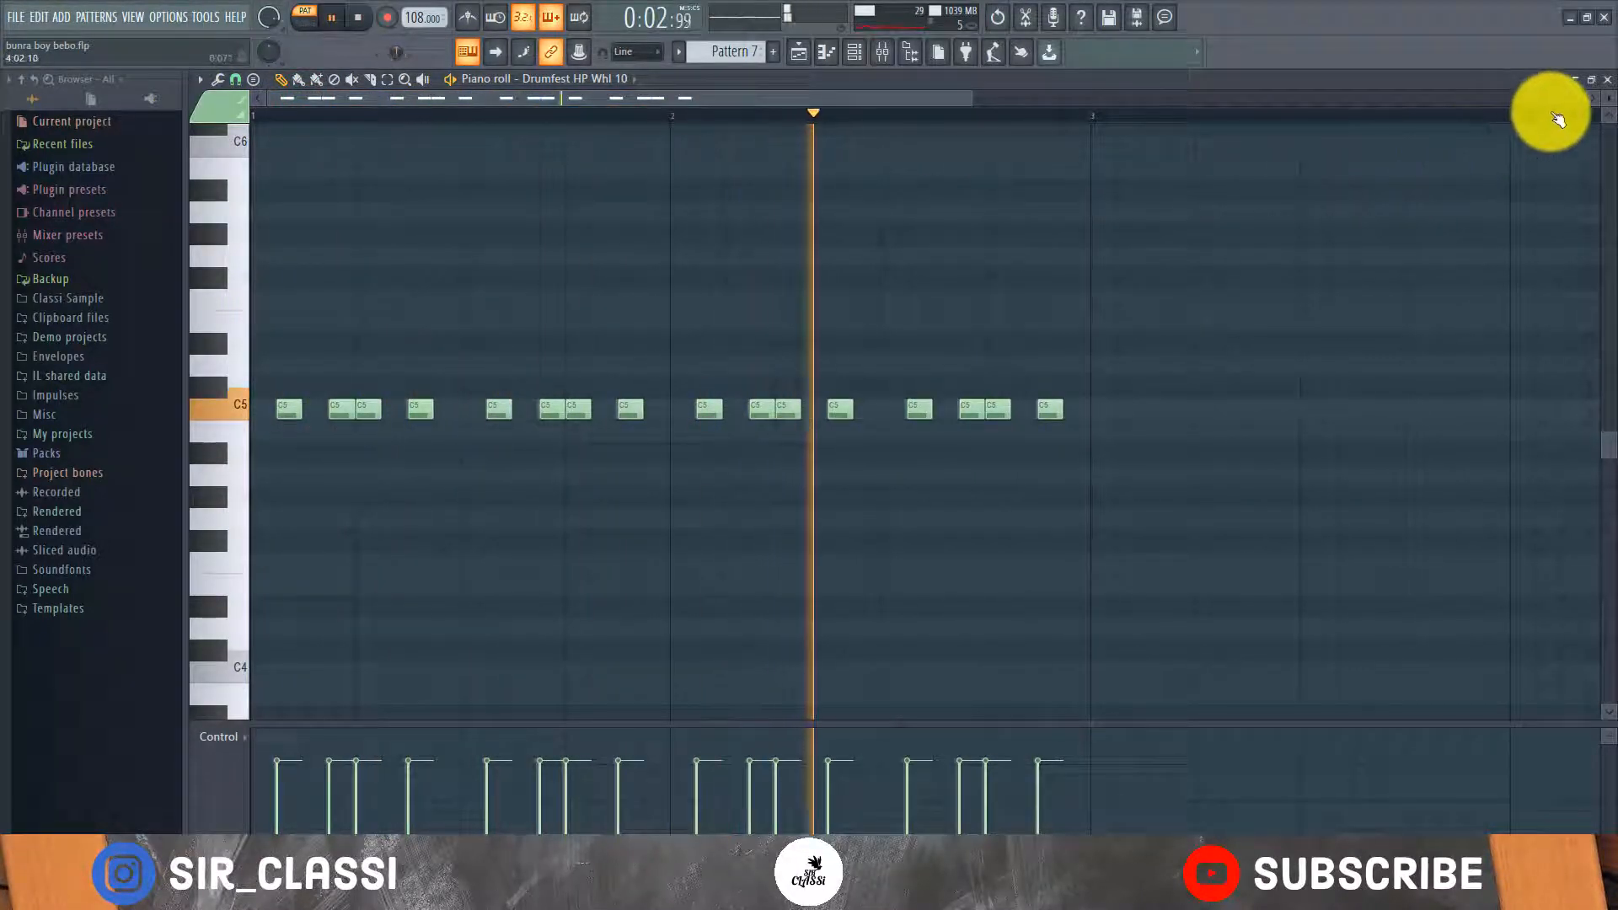
key("space")
left_click(1606, 80)
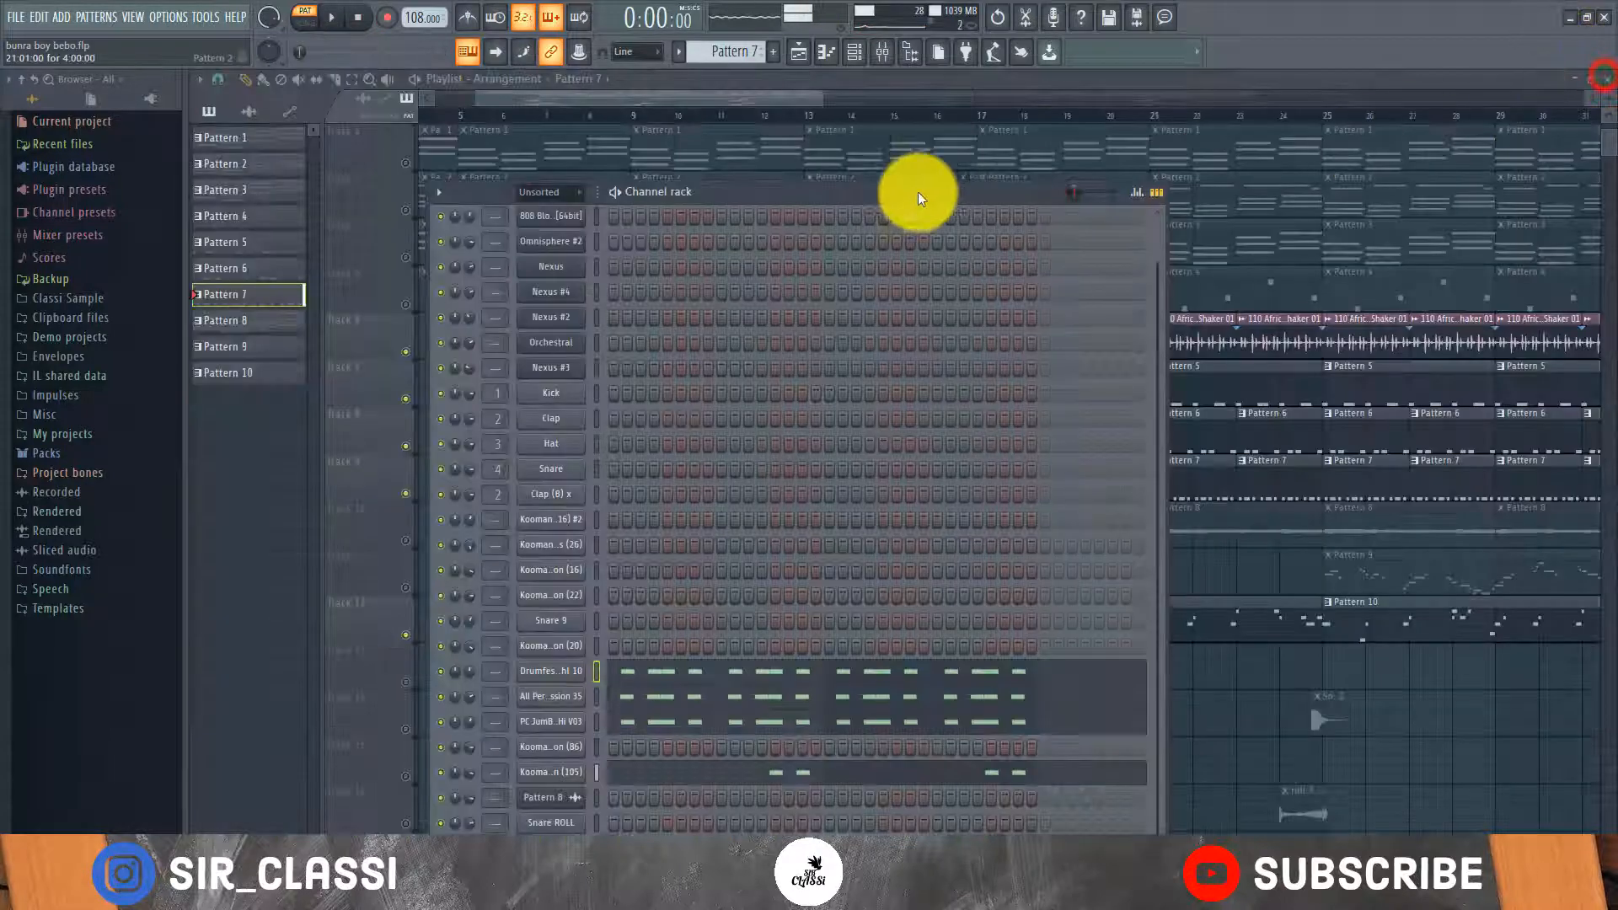
Open Pattern 6's percussion notes in the piano roll, show the channel rack, and play the pattern through before stopping.
left_click(558, 94)
double_click(668, 423)
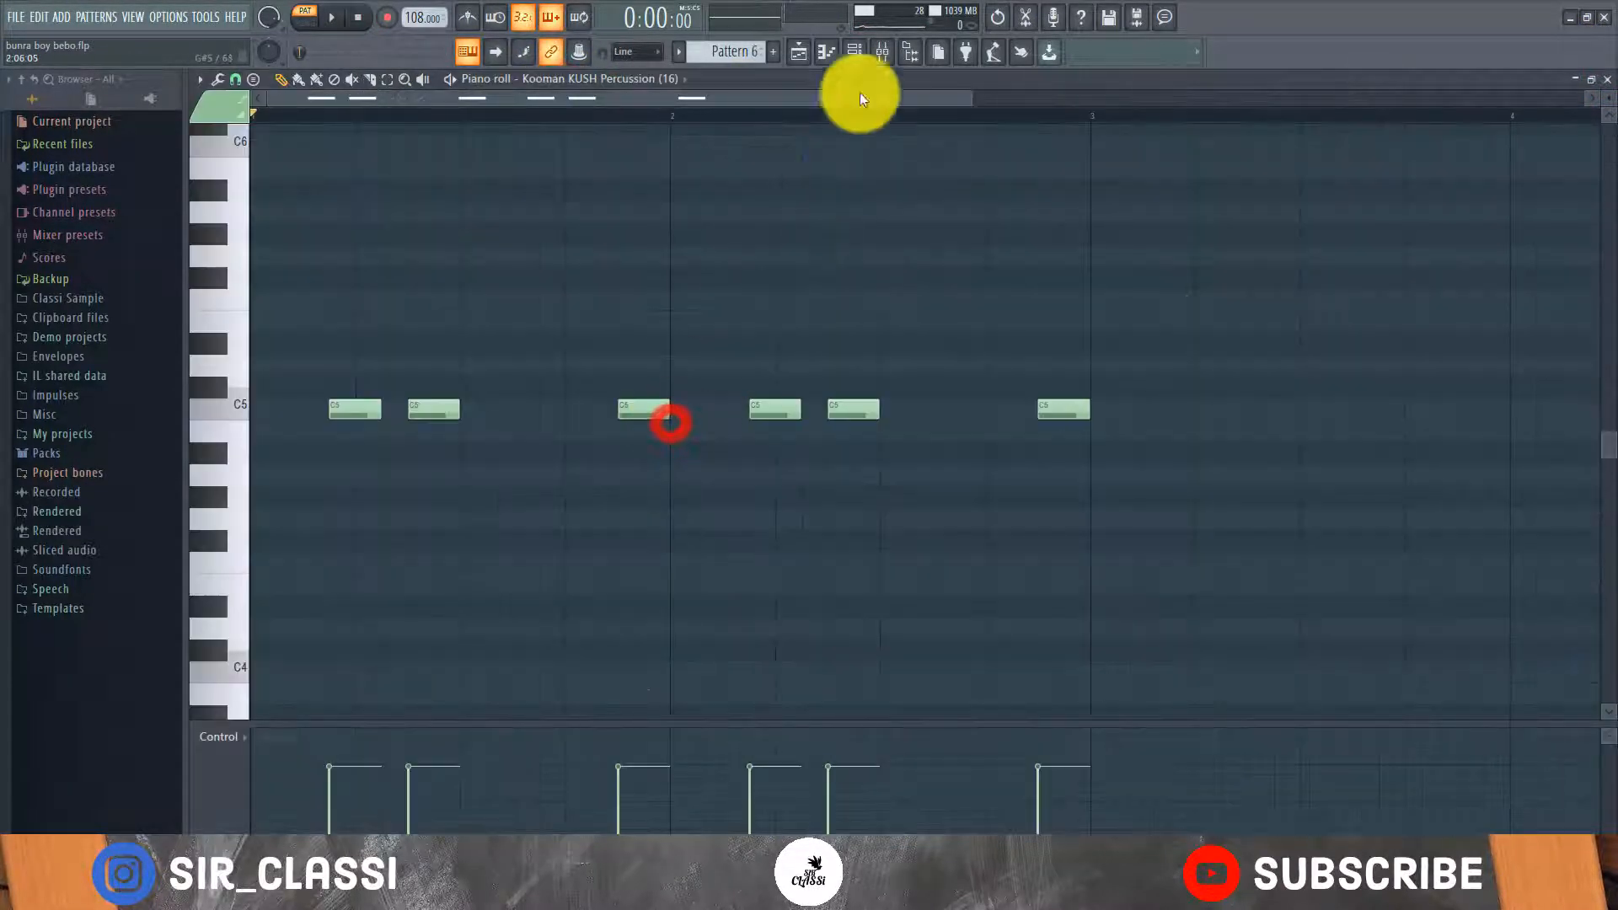
left_click(854, 53)
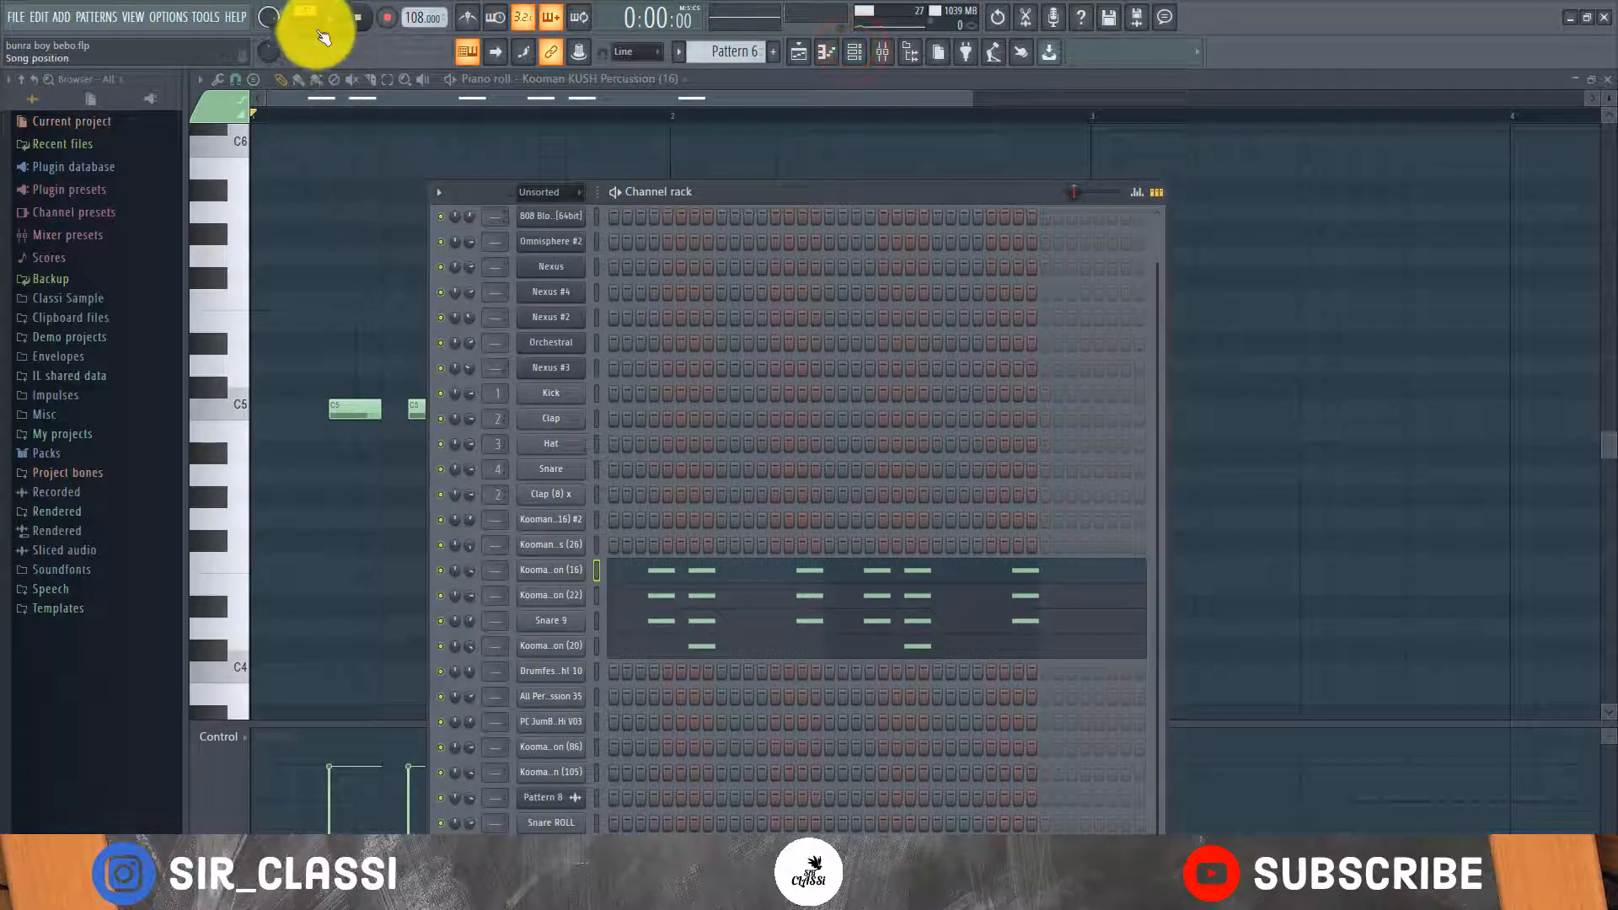
key("space")
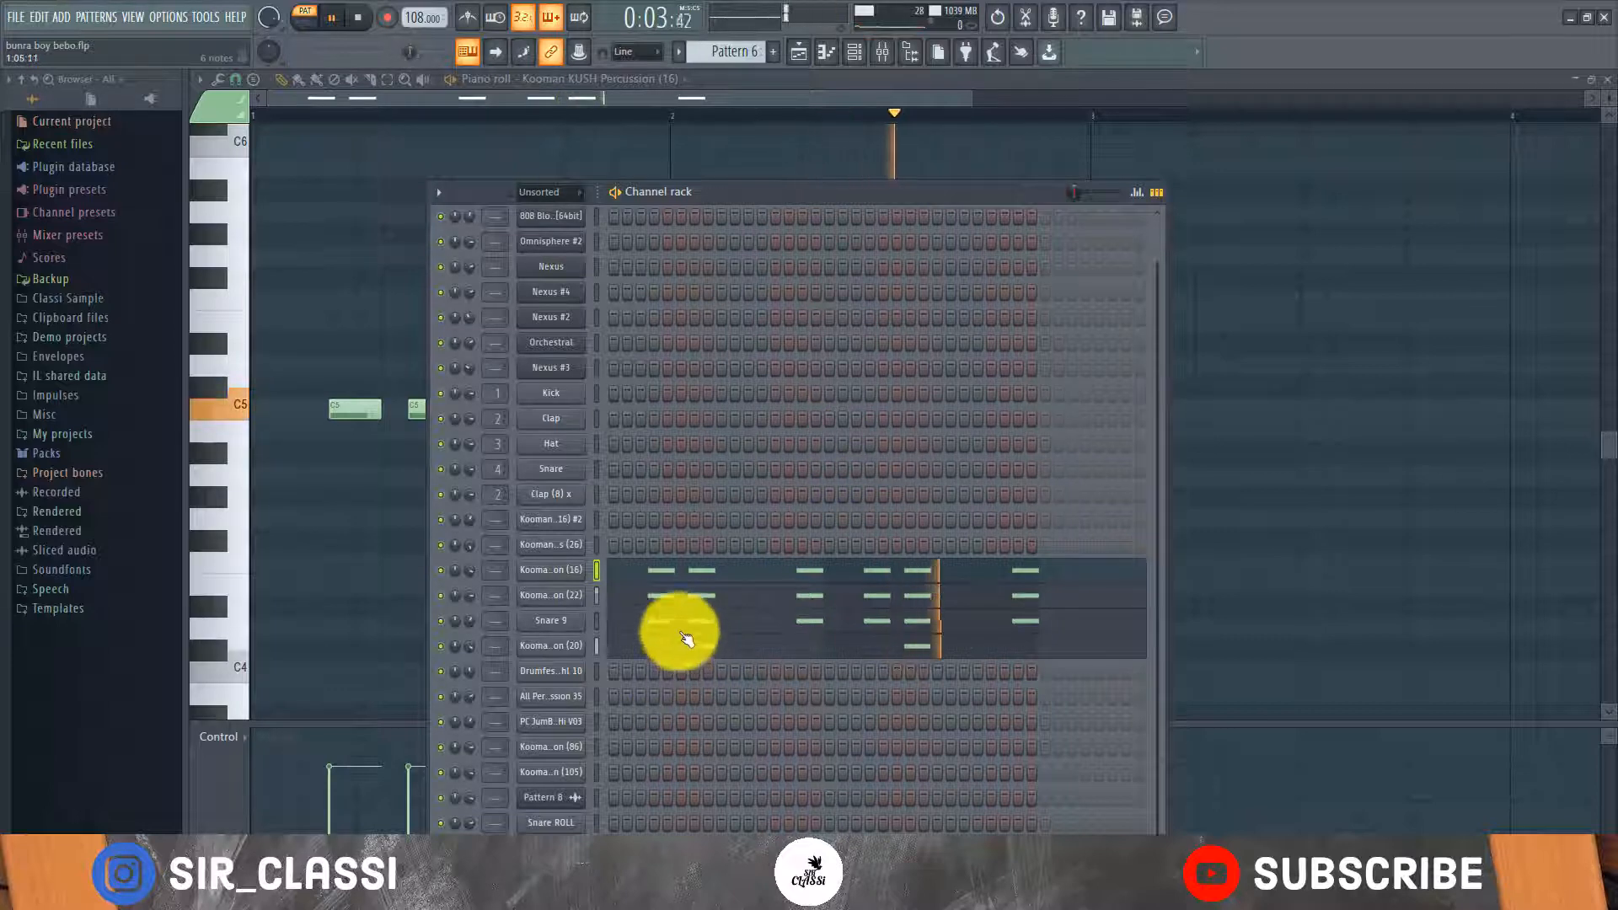
key("space")
Audition Pattern 6's percussion channels individually, inspect the Kooman KUSH Percussion (22) sampler settings, and replay the whole pattern.
left_click(598, 594)
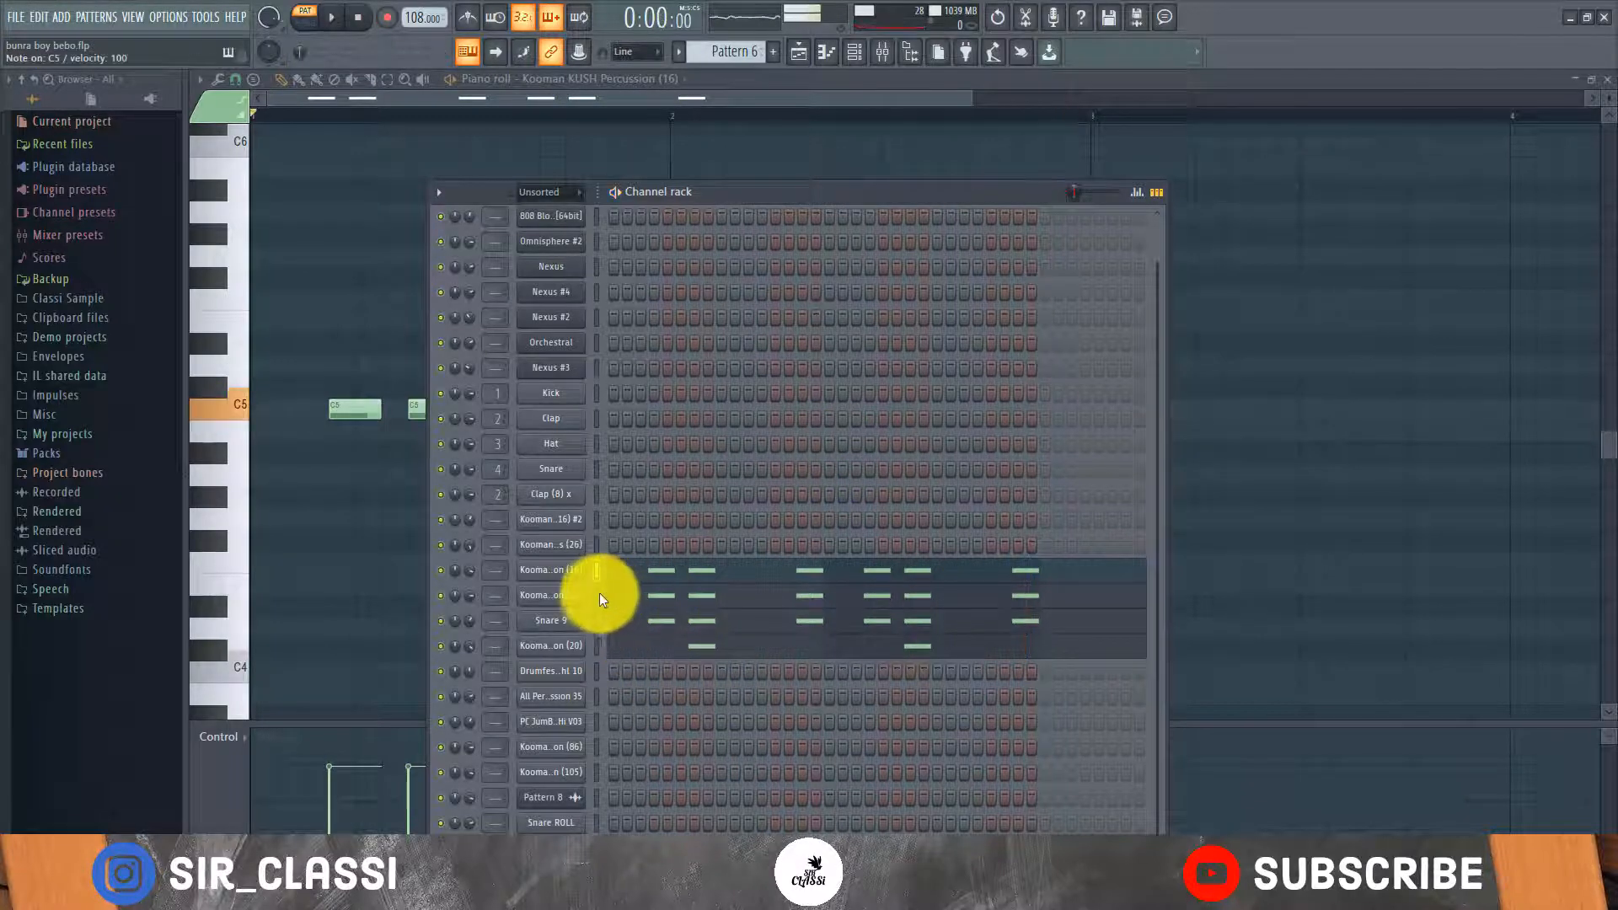
left_click(594, 623)
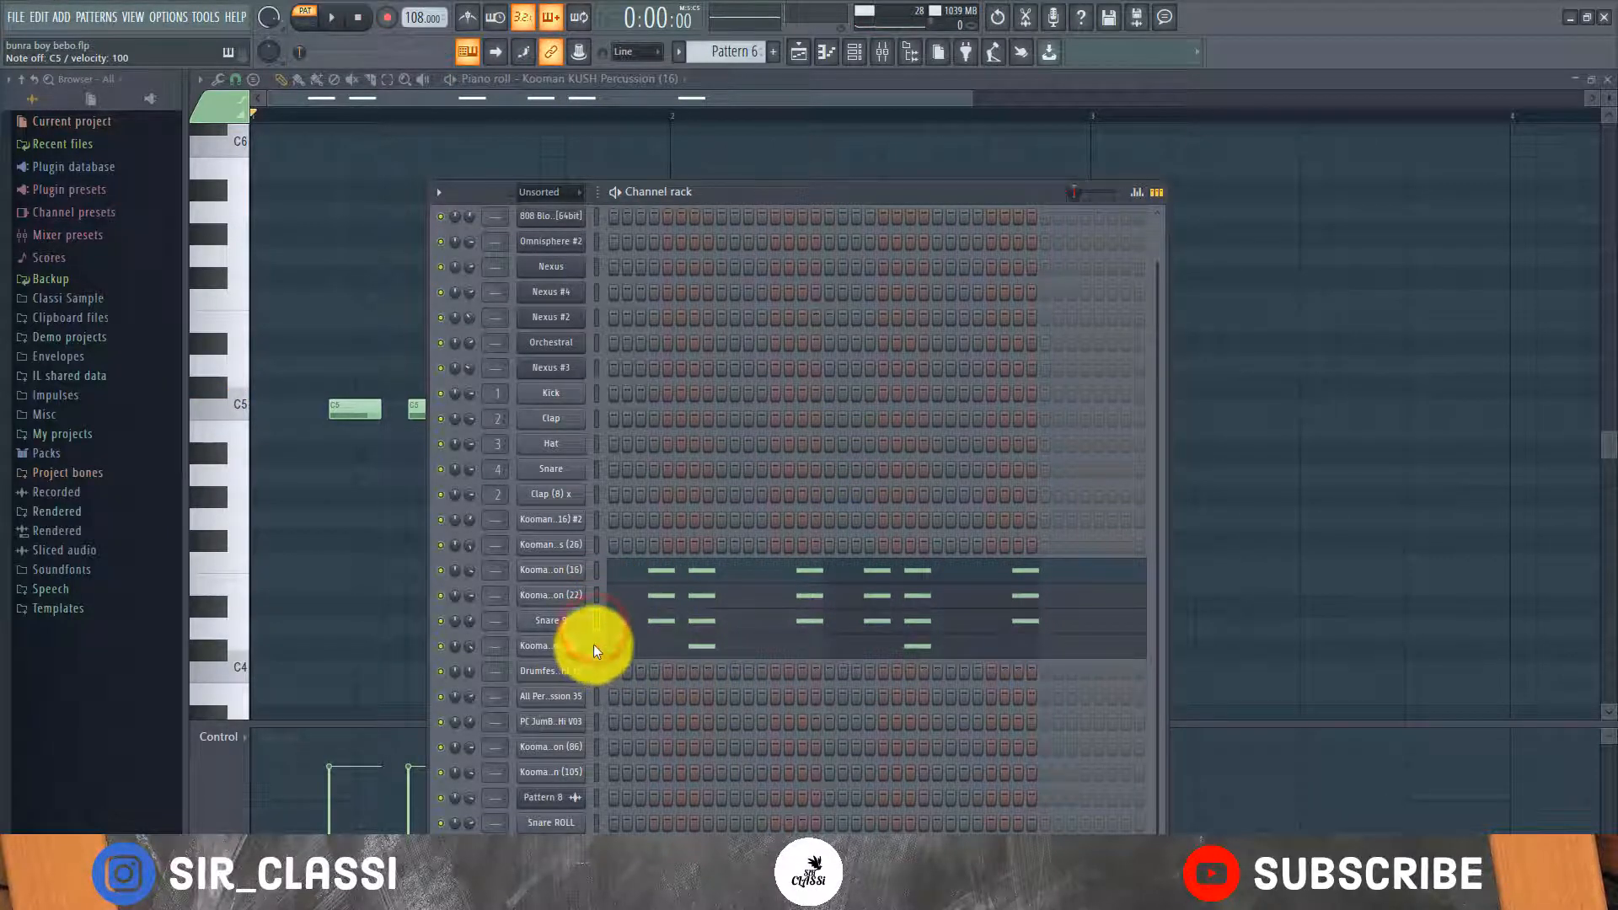
left_click(570, 596)
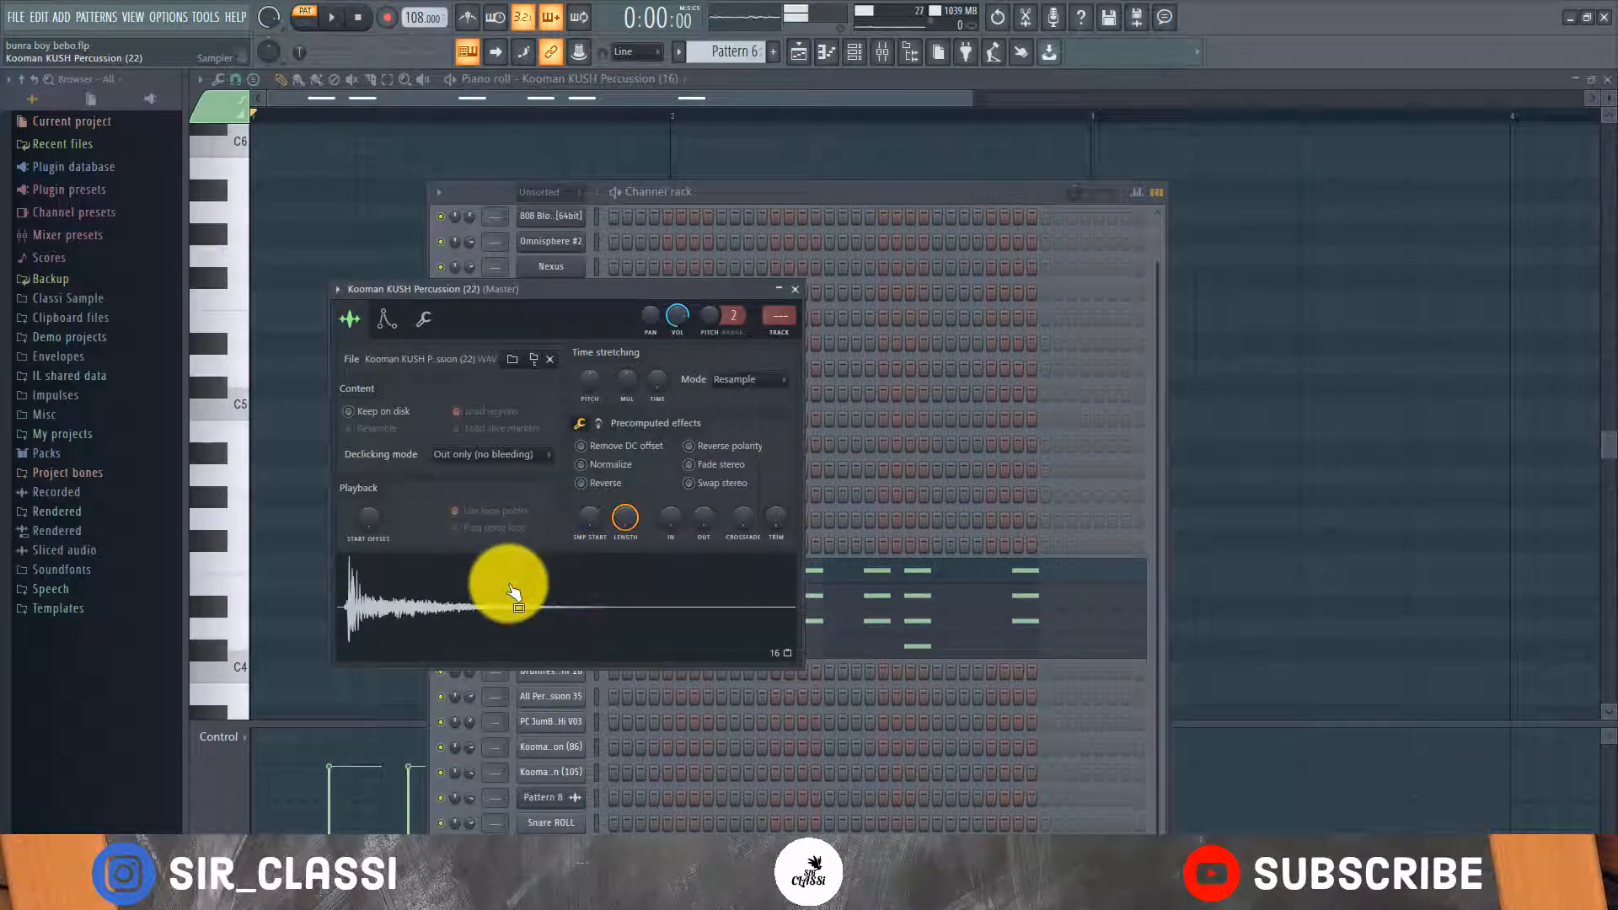
left_click(751, 195)
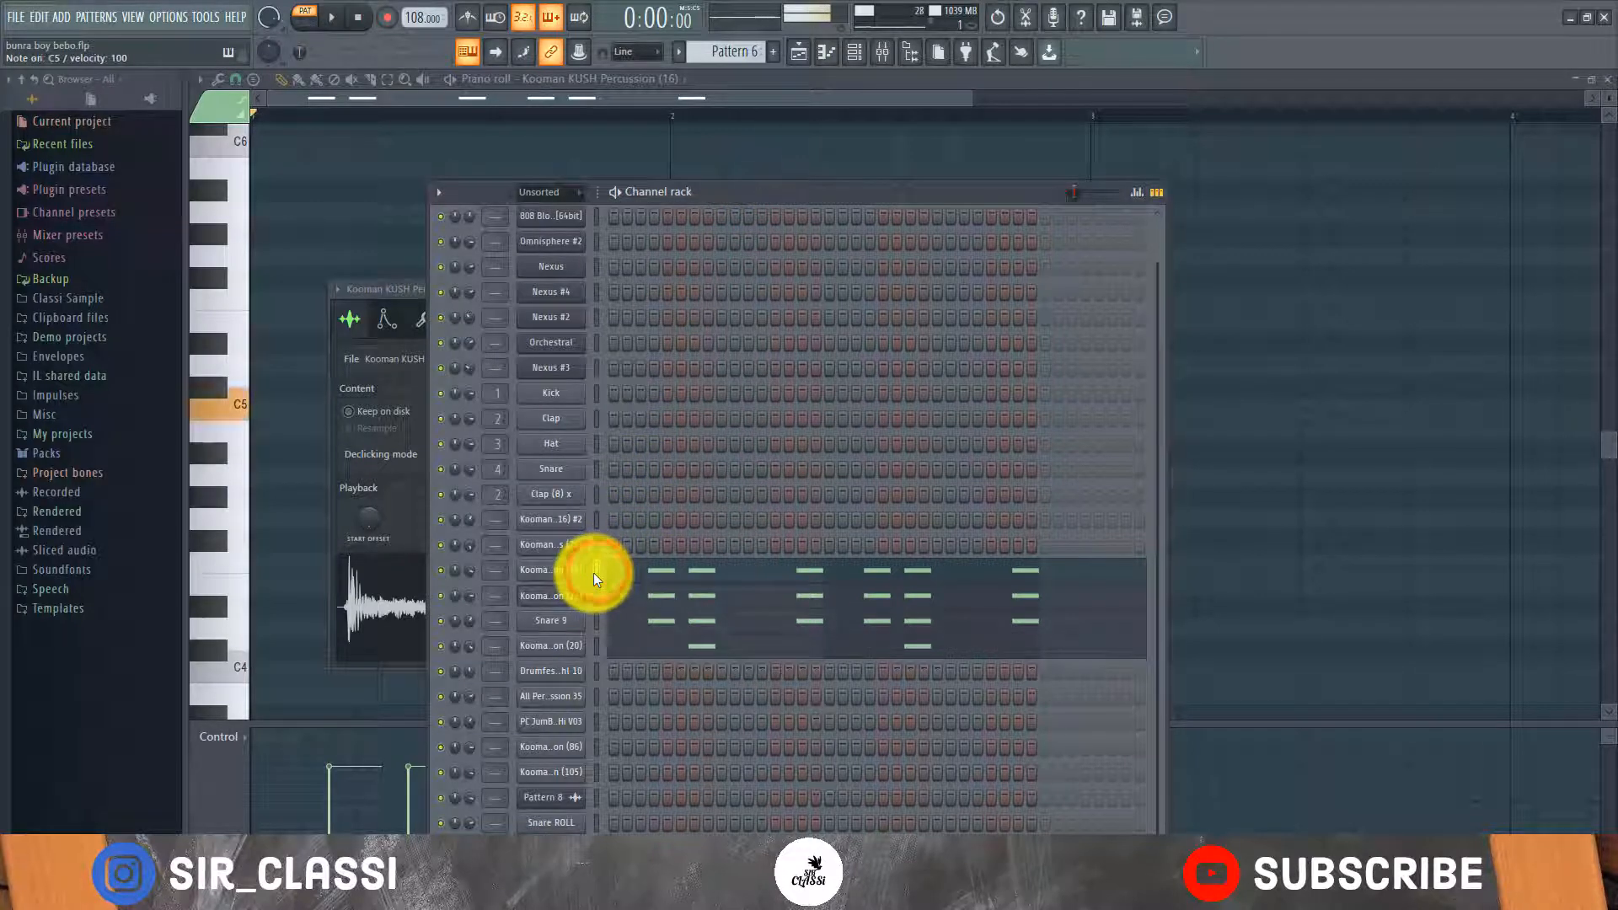
left_click(597, 646)
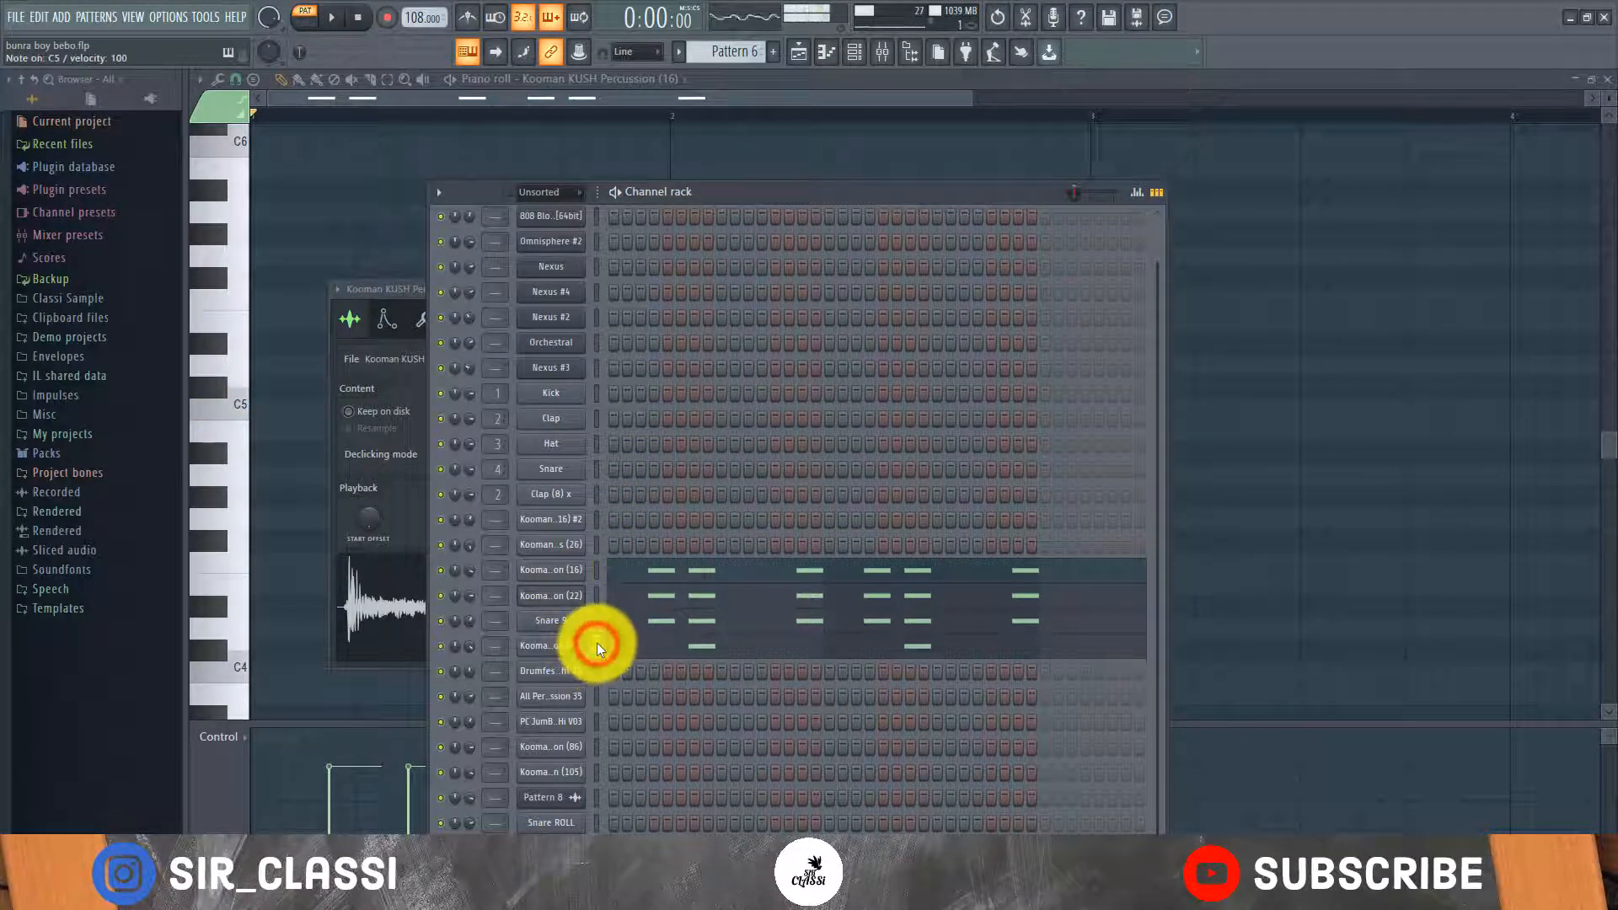
key("space")
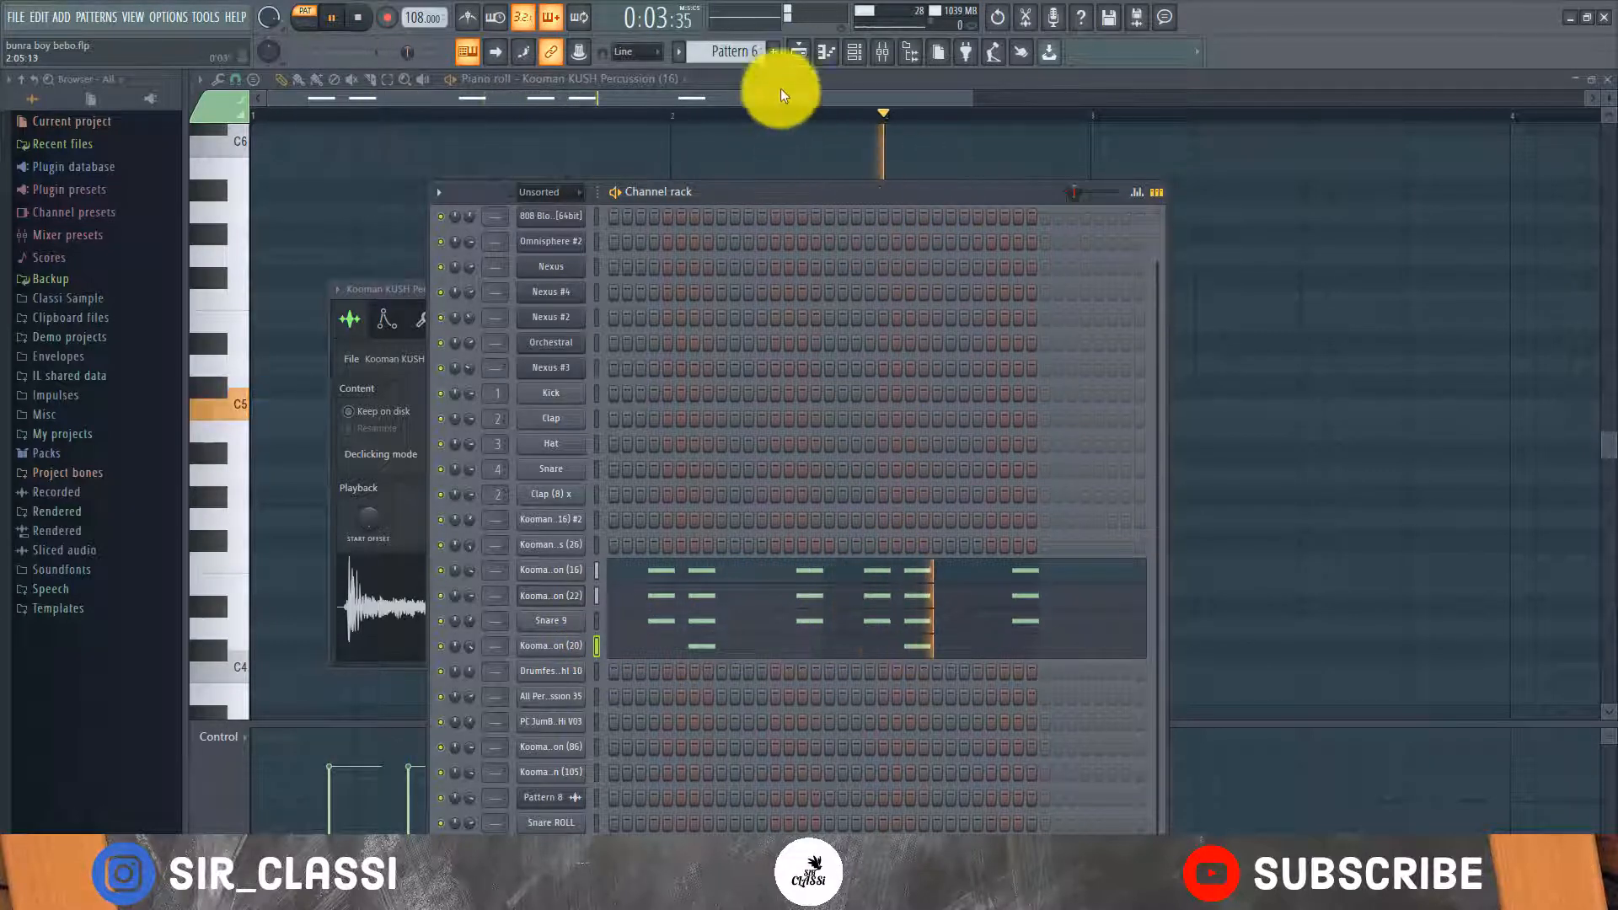
key("space")
Open Pattern 5 from the playlist, show its kick and percussion channels in the channel rack, and play the pattern.
left_click(798, 52)
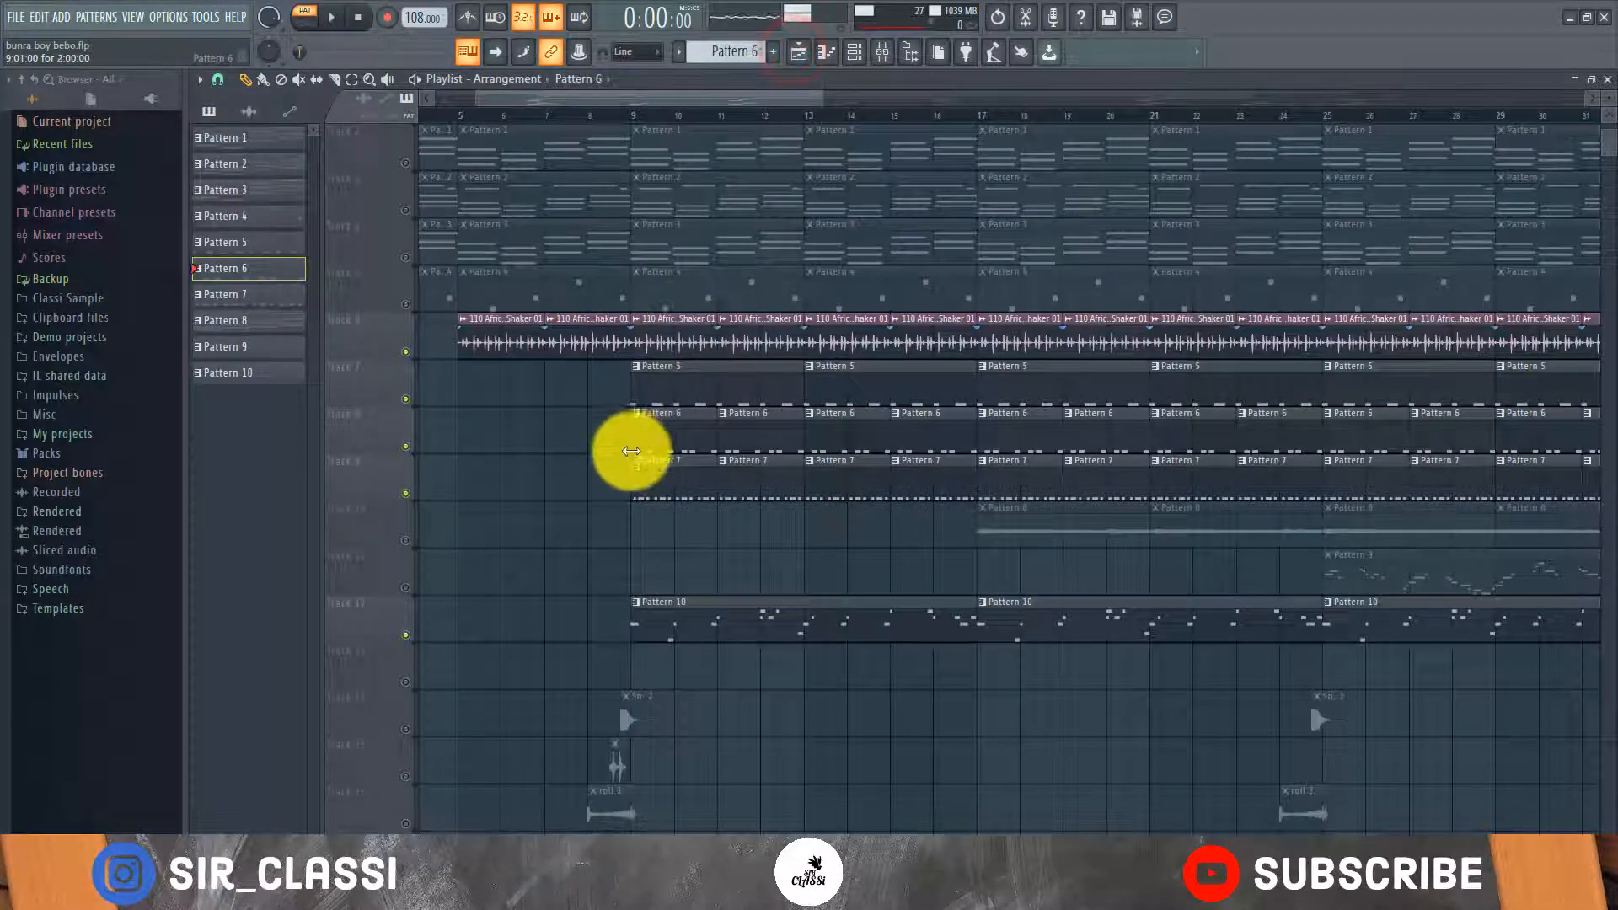
scroll(606, 480, "down", 2)
scroll(623, 464, "up", 2)
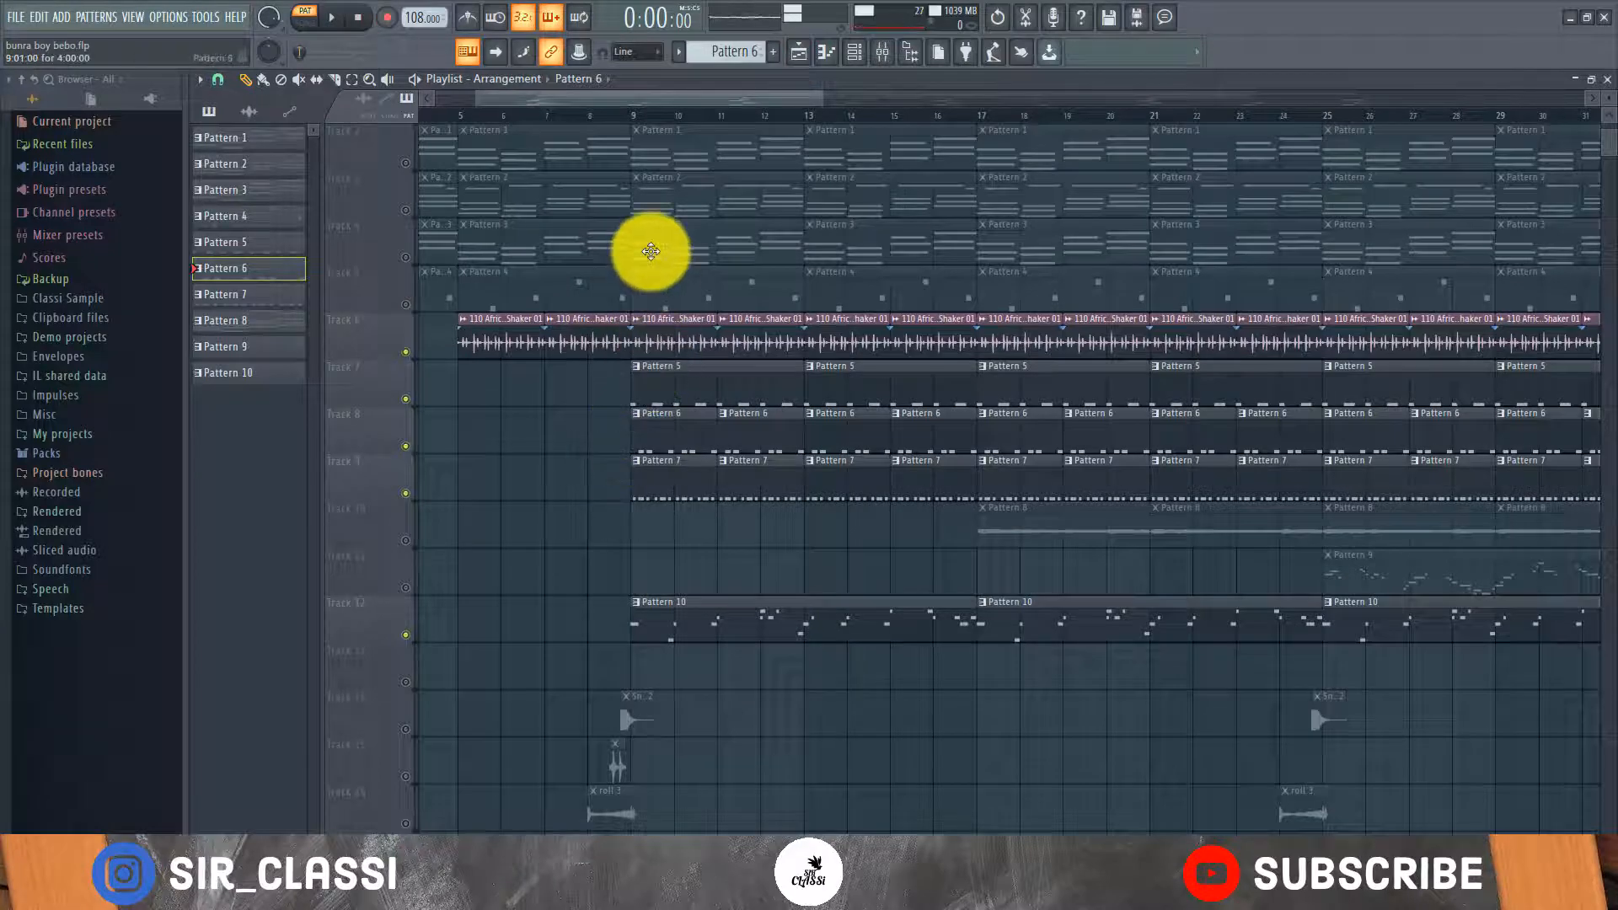
double_click(659, 389)
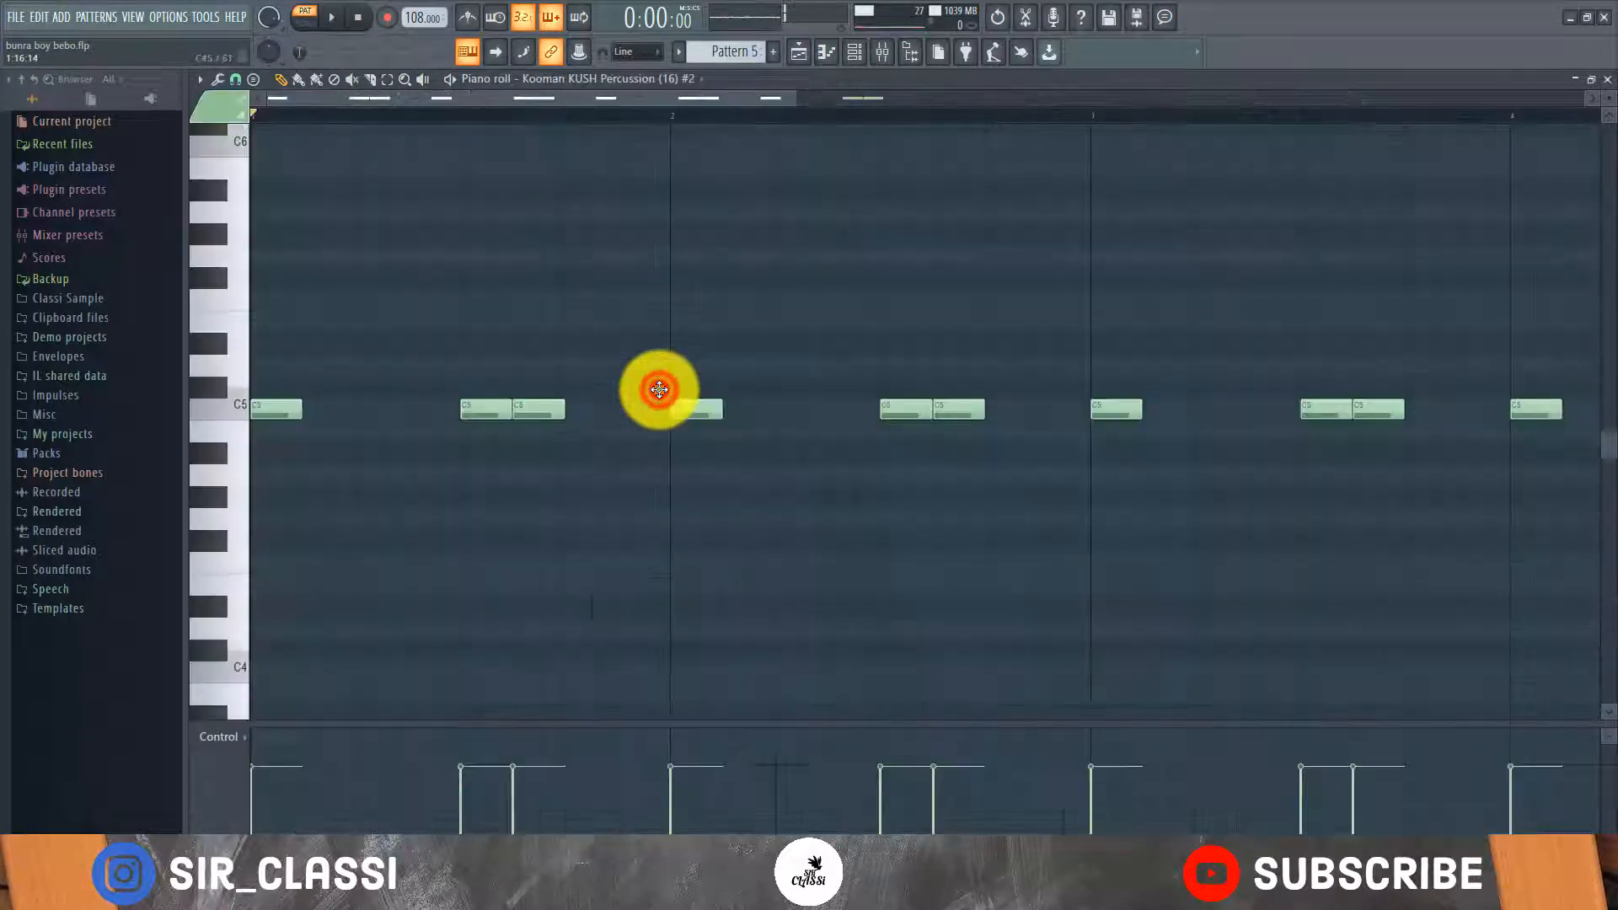
left_click(849, 52)
left_click(332, 17)
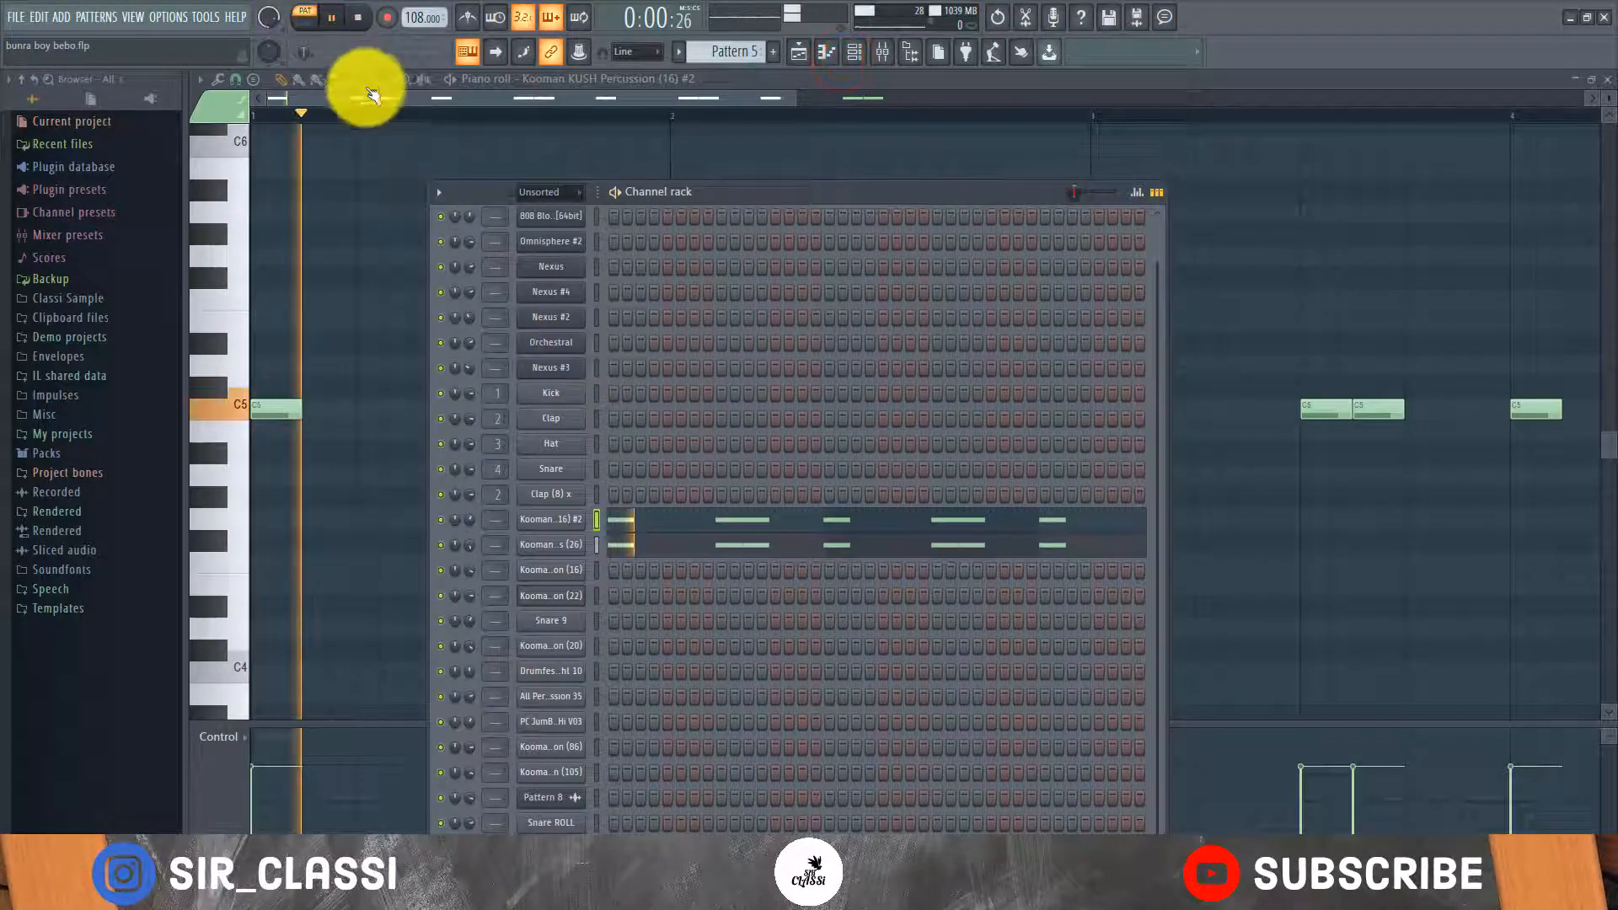
key("space")
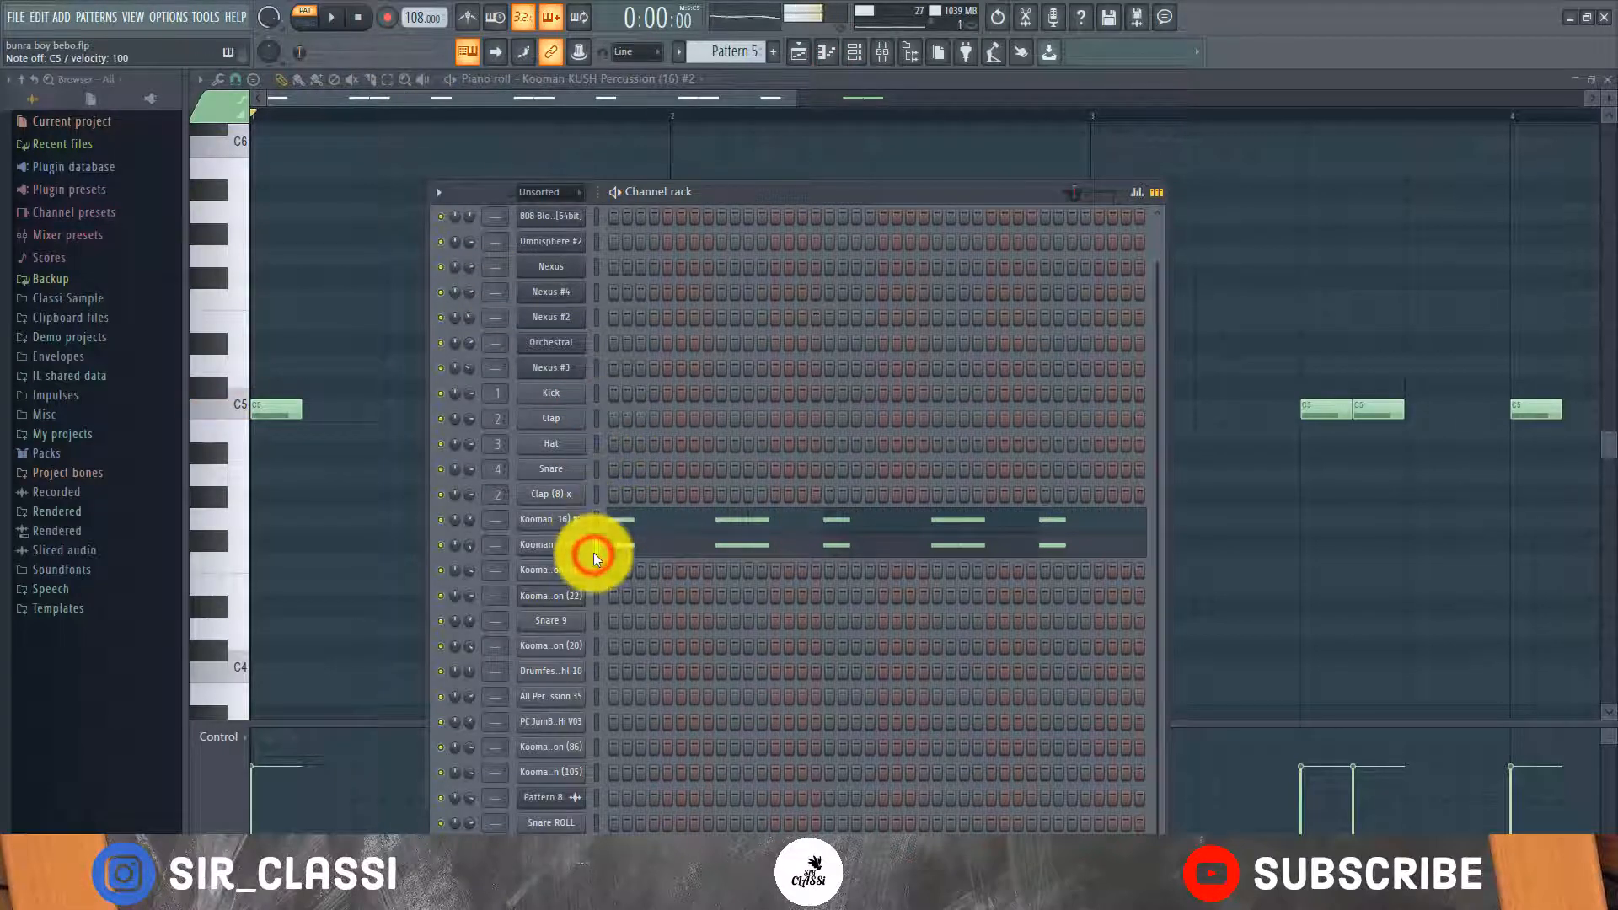
key("space")
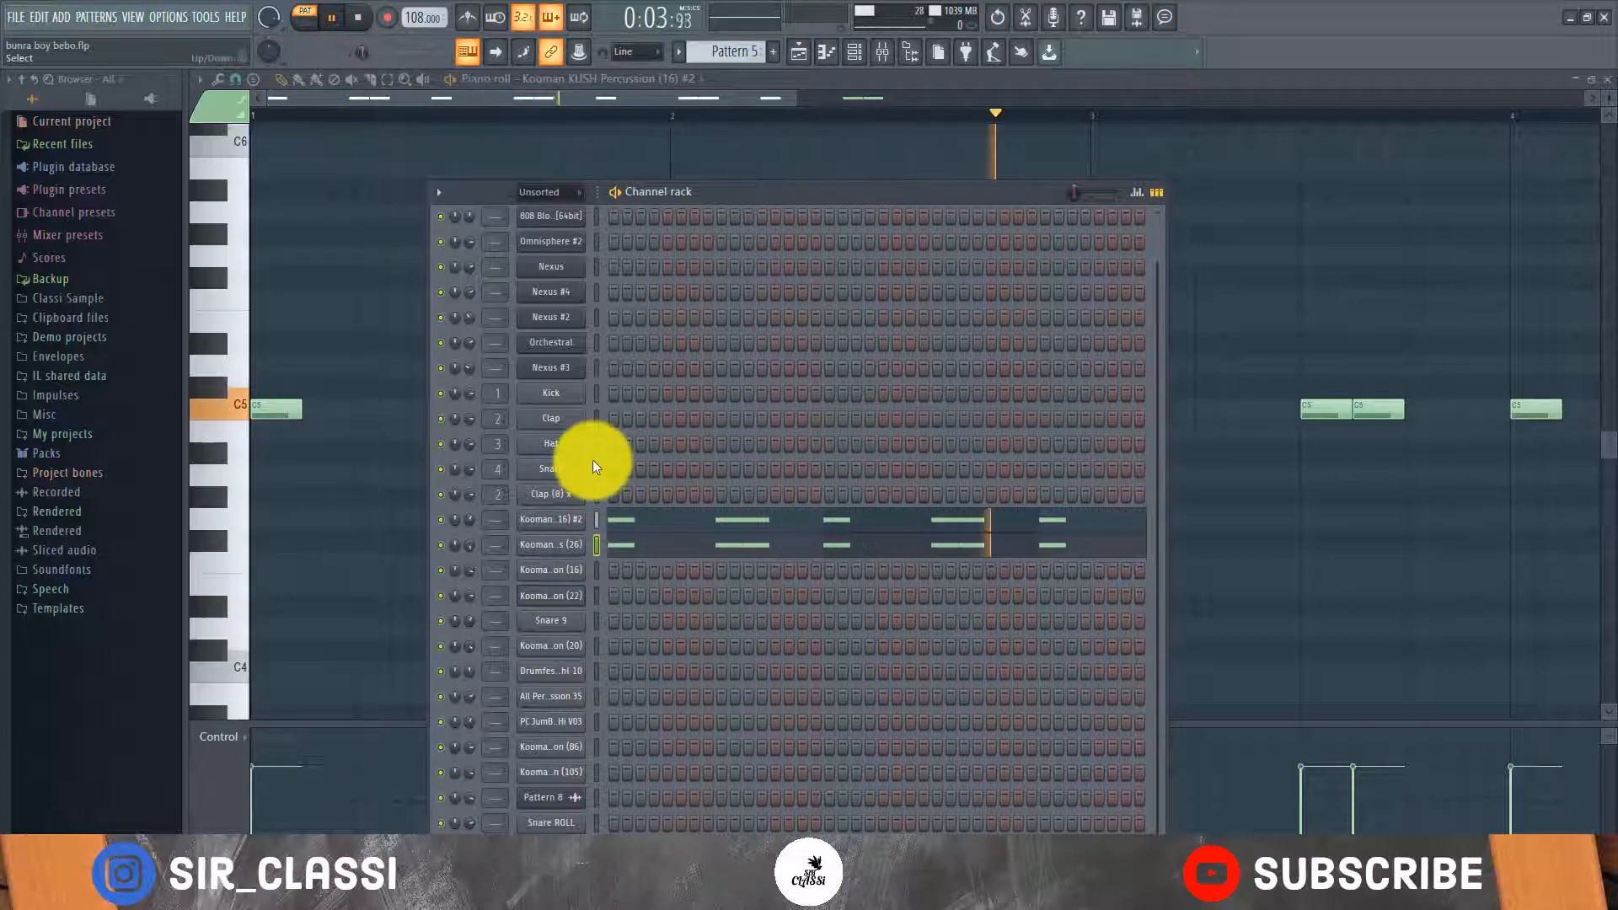
key("space")
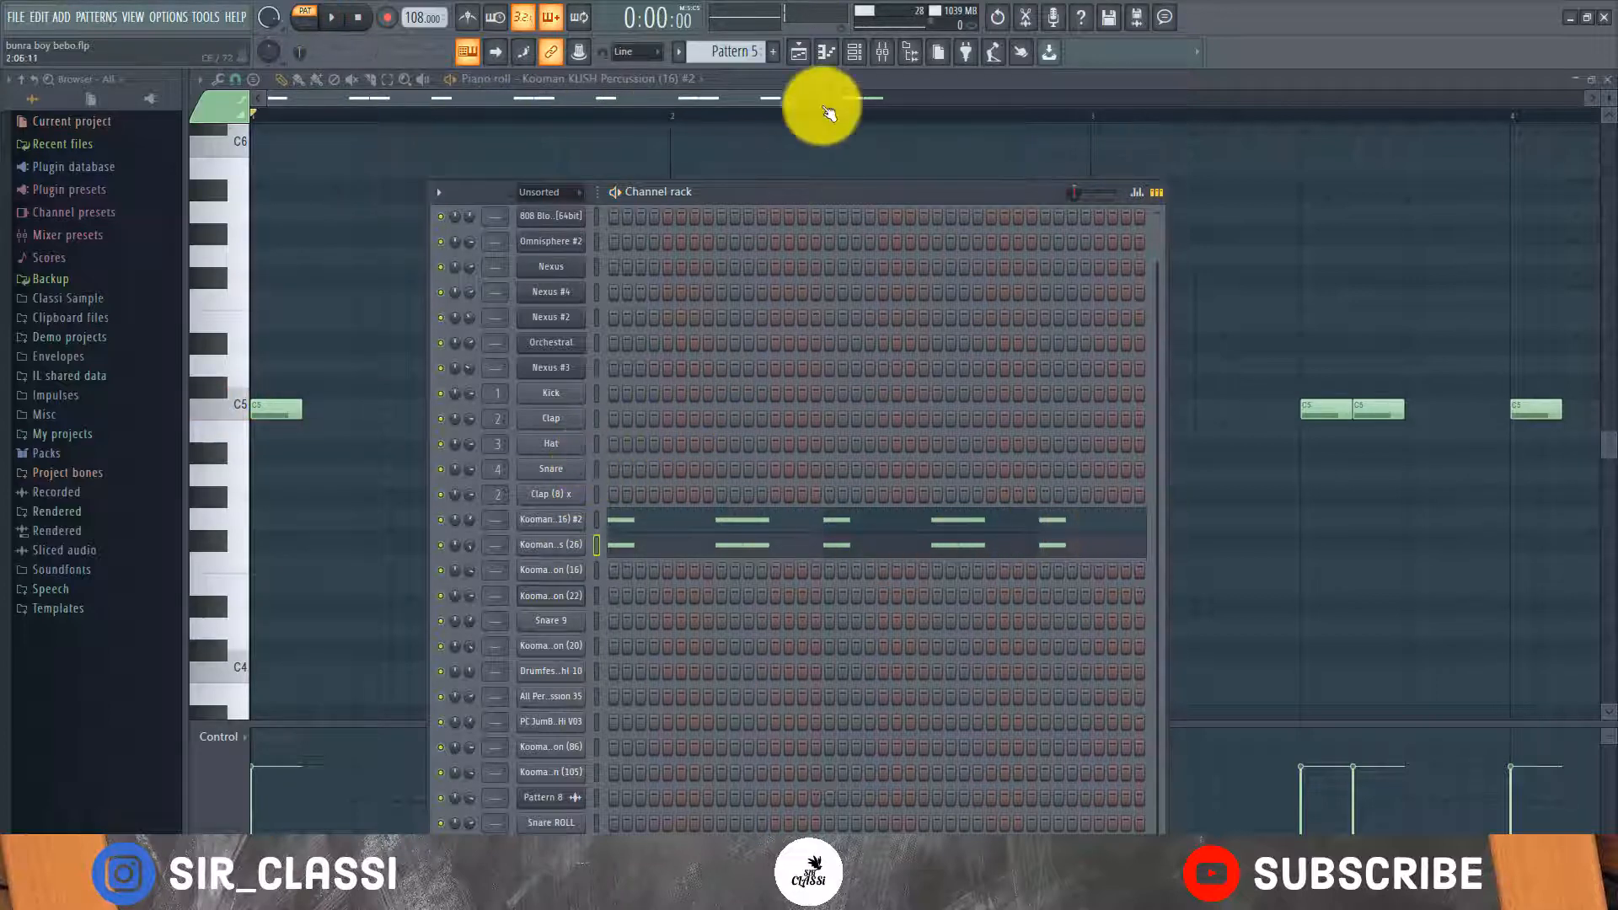
Return to the playlist and play the soloed drum tracks from bar 9 in song mode, stopping shortly after.
left_click(796, 56)
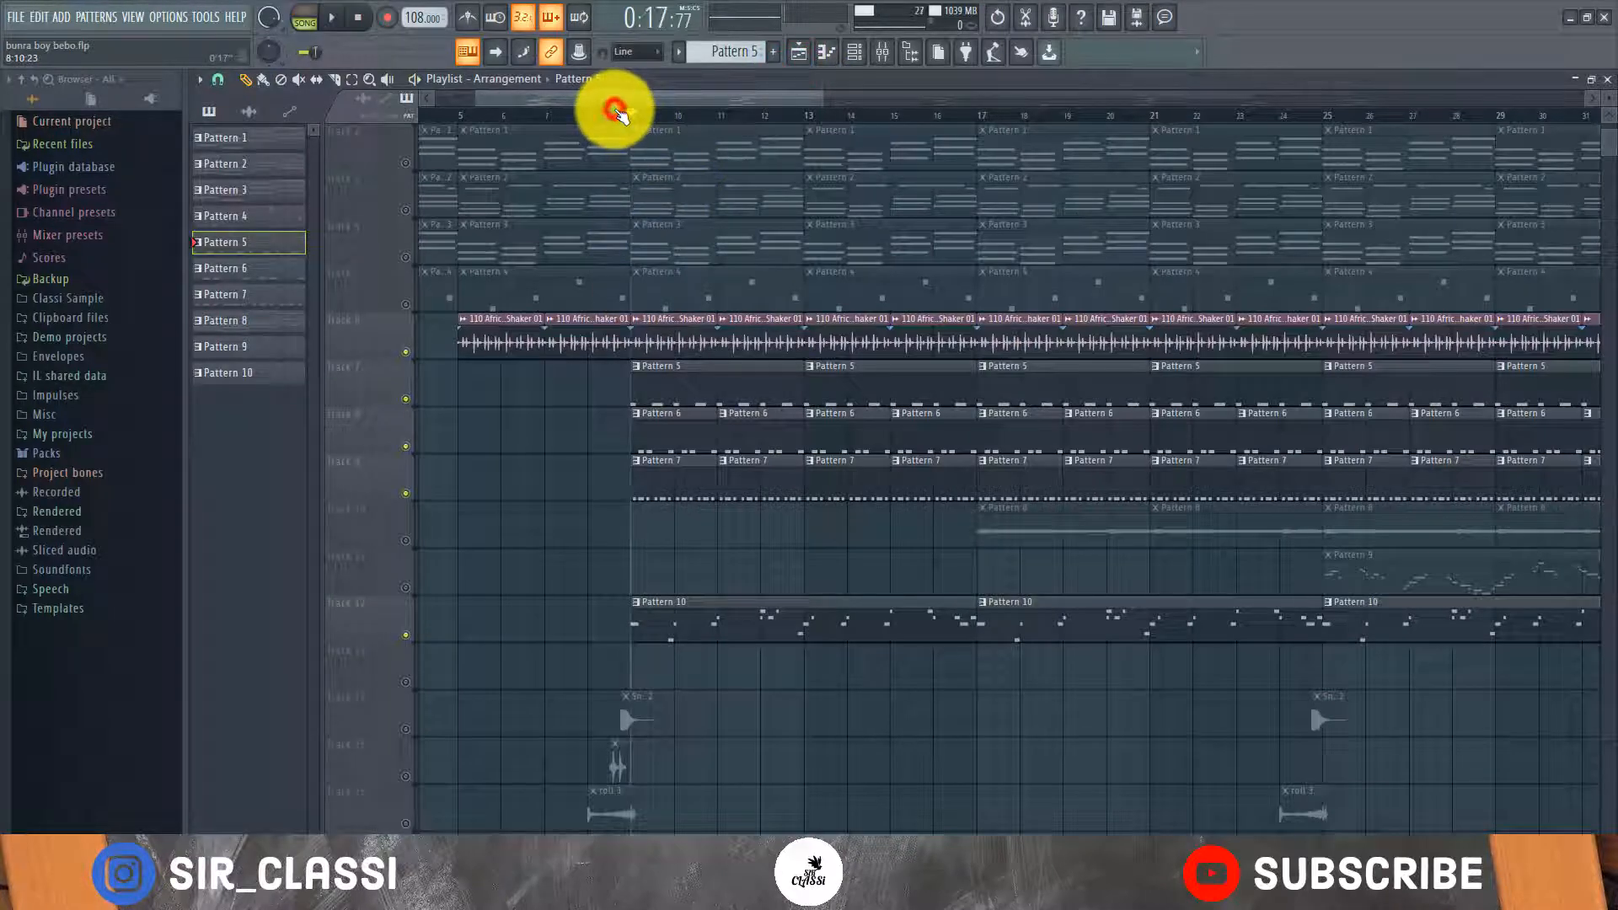
key("space")
scroll(624, 116, "down", 1)
key("space")
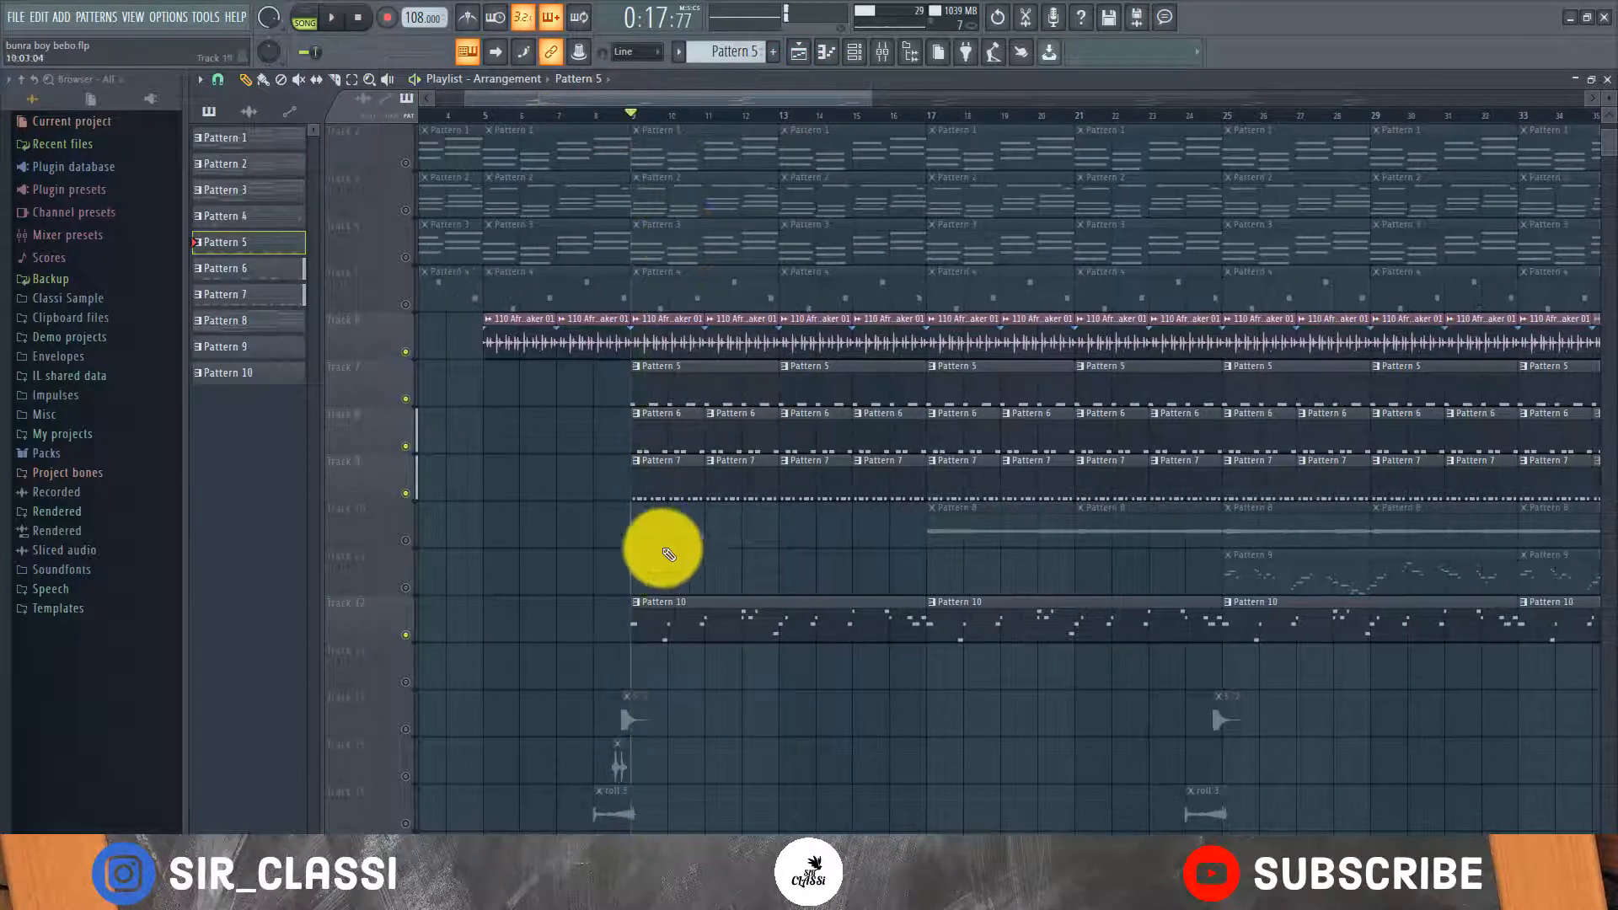
Open Pattern 10's 808 Bloodline notes in the piano roll and examine its bass notes and channel.
double_click(660, 600)
scroll(614, 110, "up", 3)
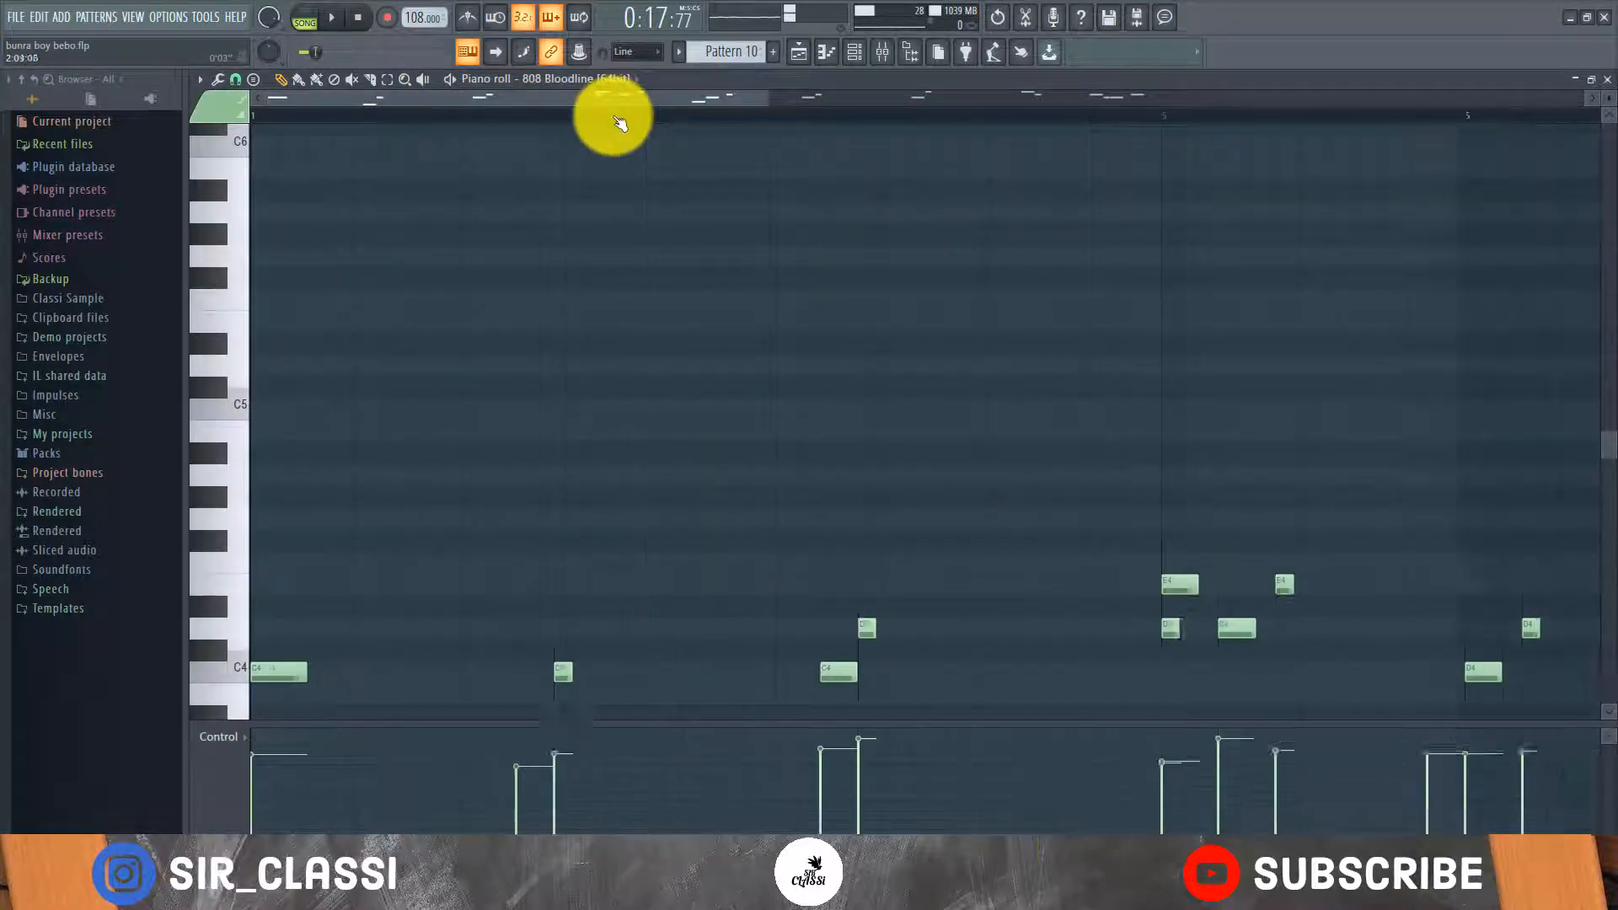
scroll(505, 197, "down", 3)
left_click(443, 99)
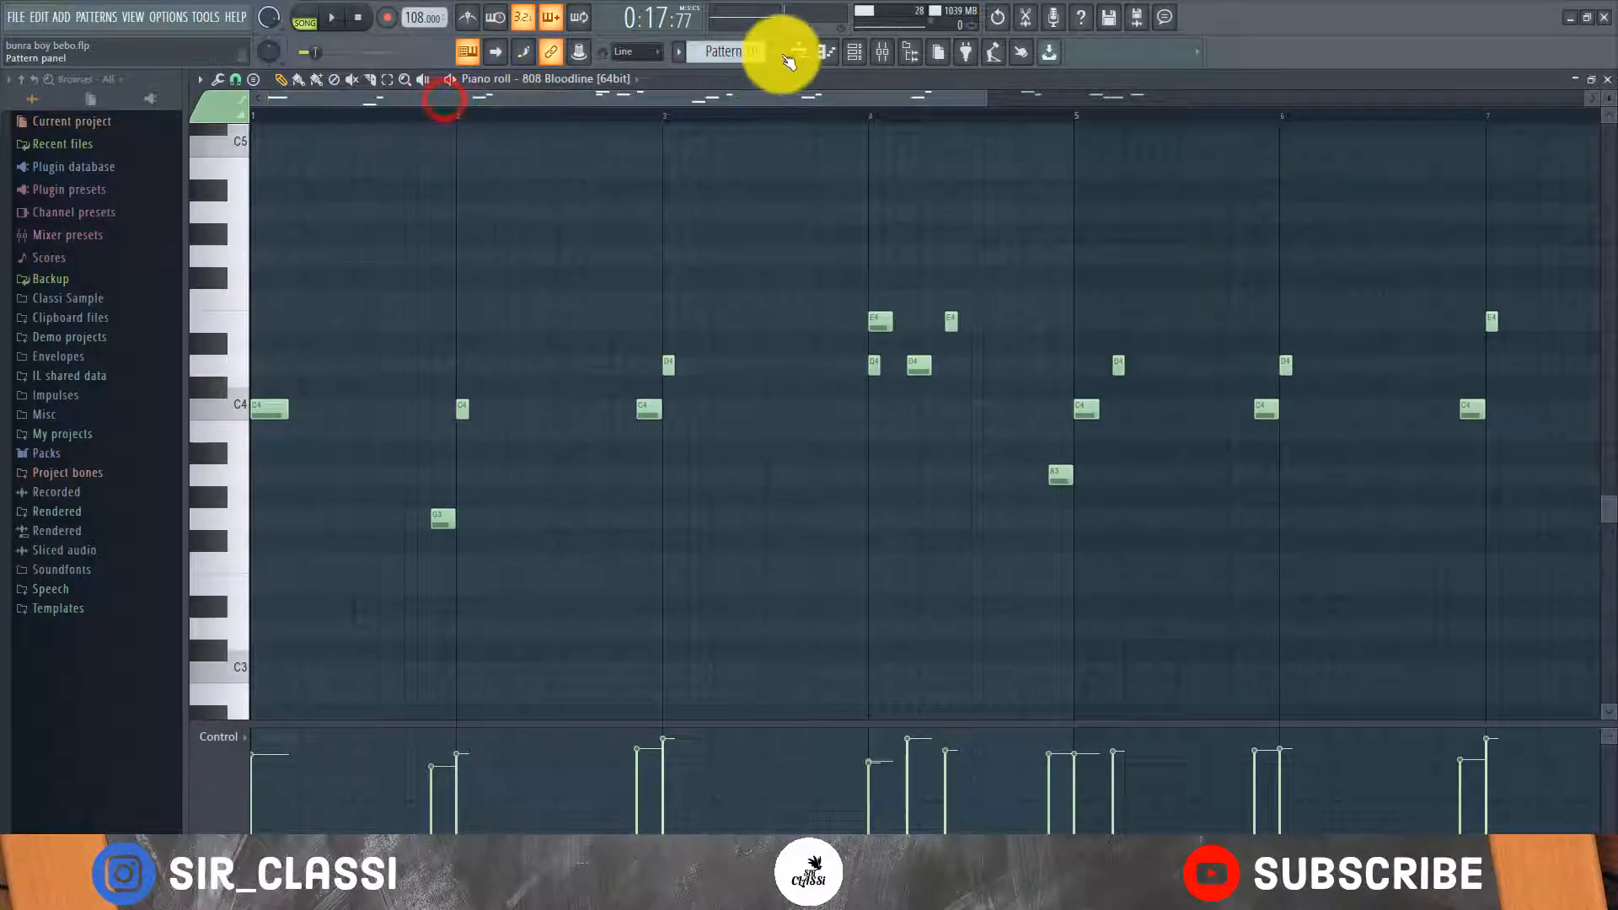
left_click(857, 53)
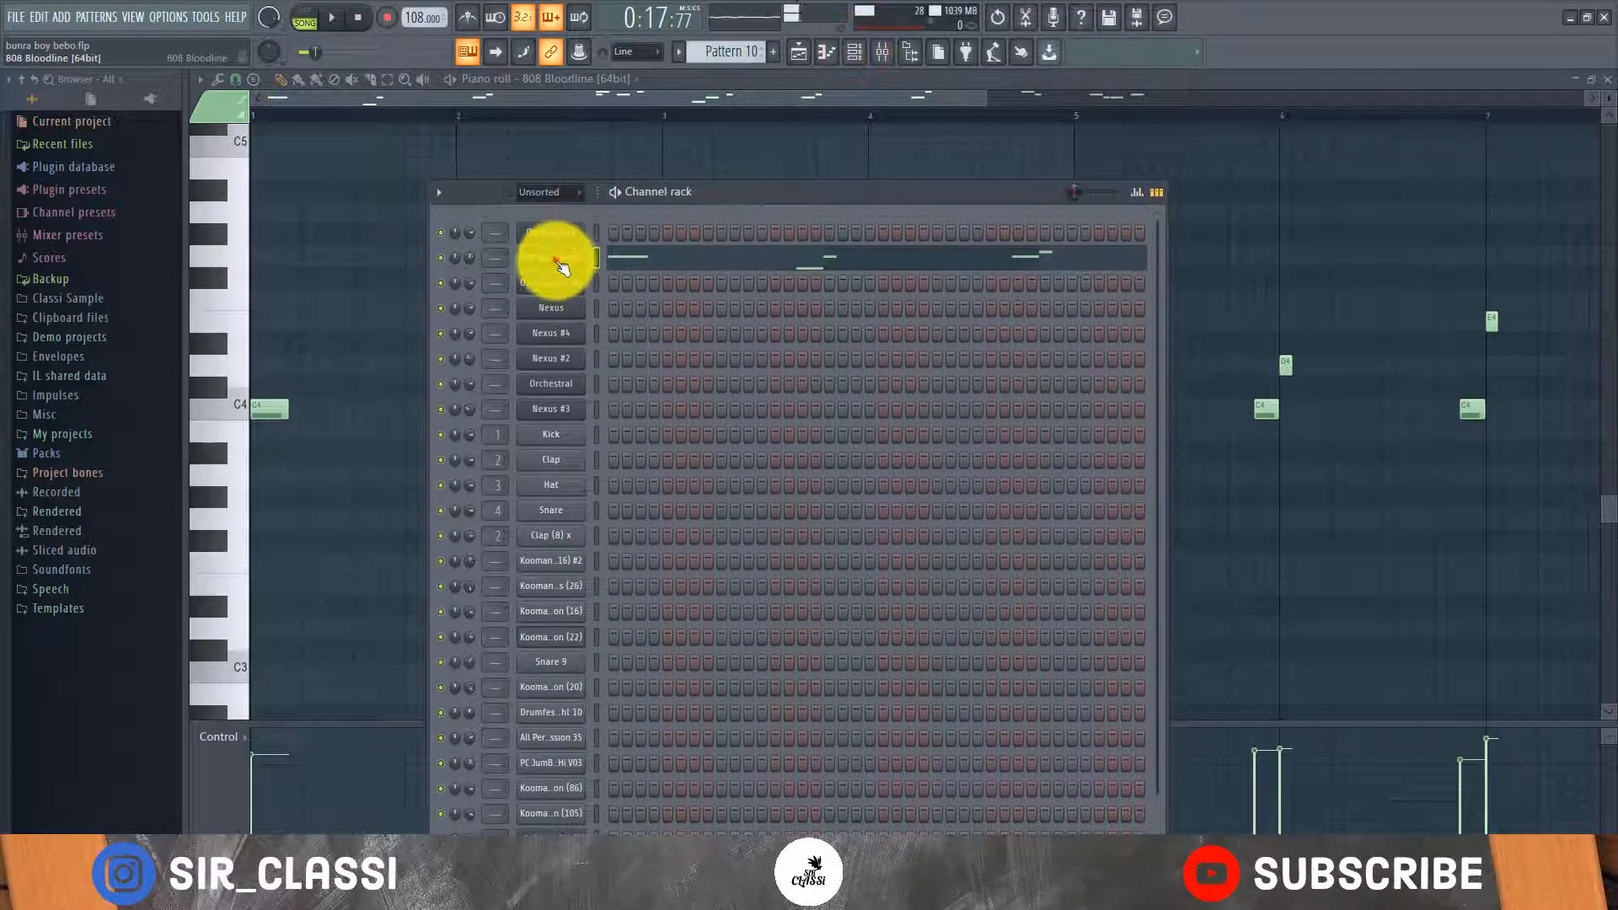
left_click(602, 82)
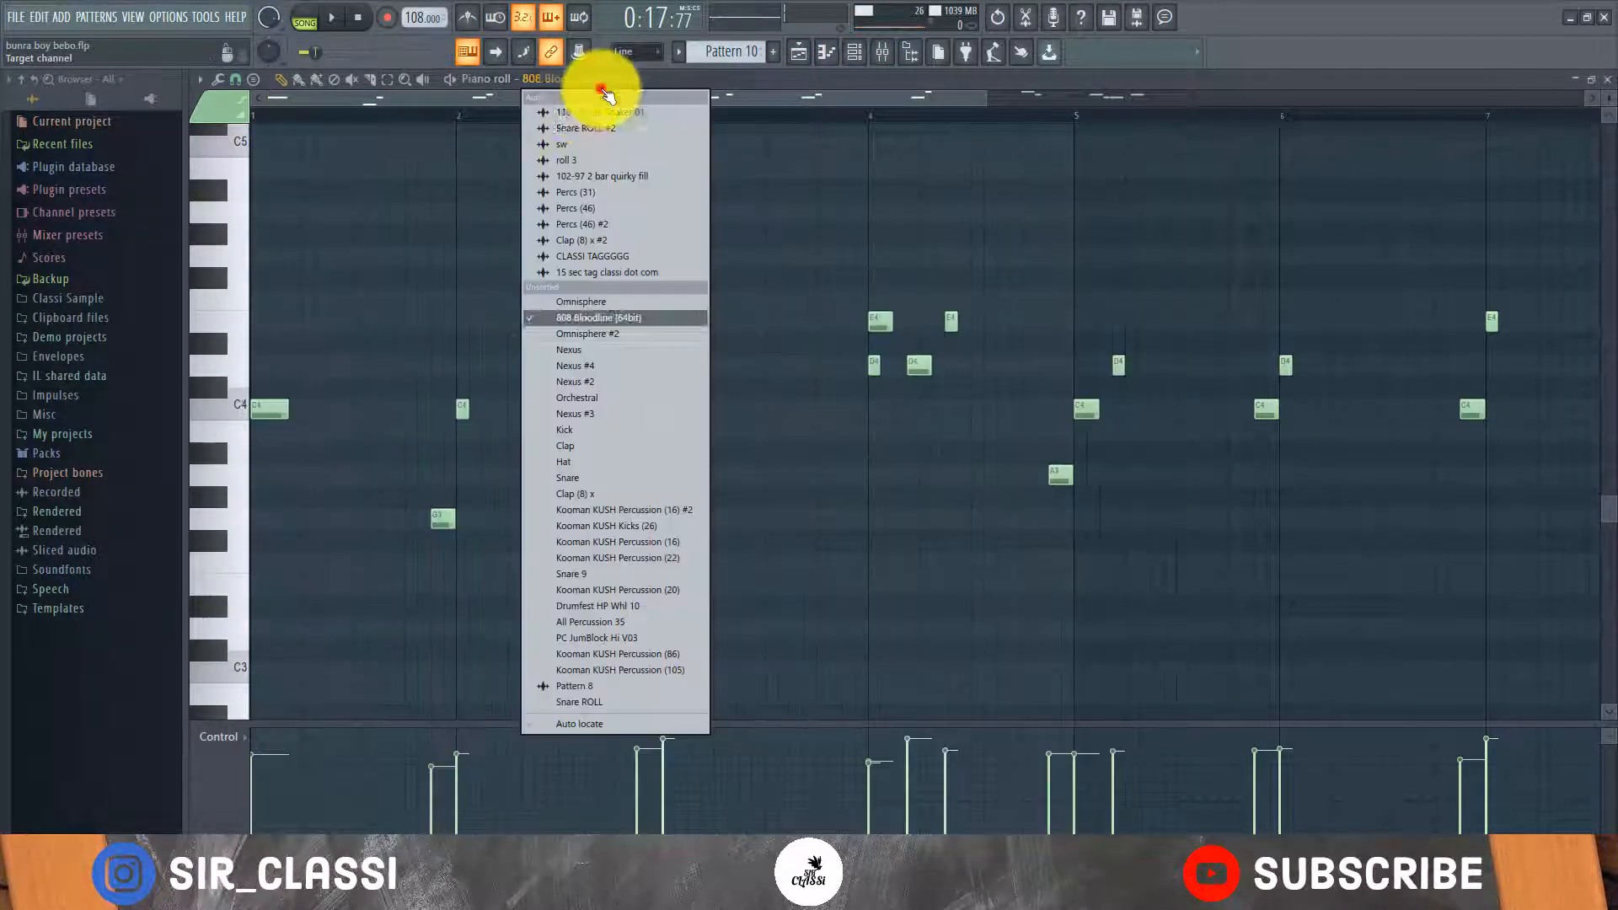
left_click(439, 100)
left_click(239, 119)
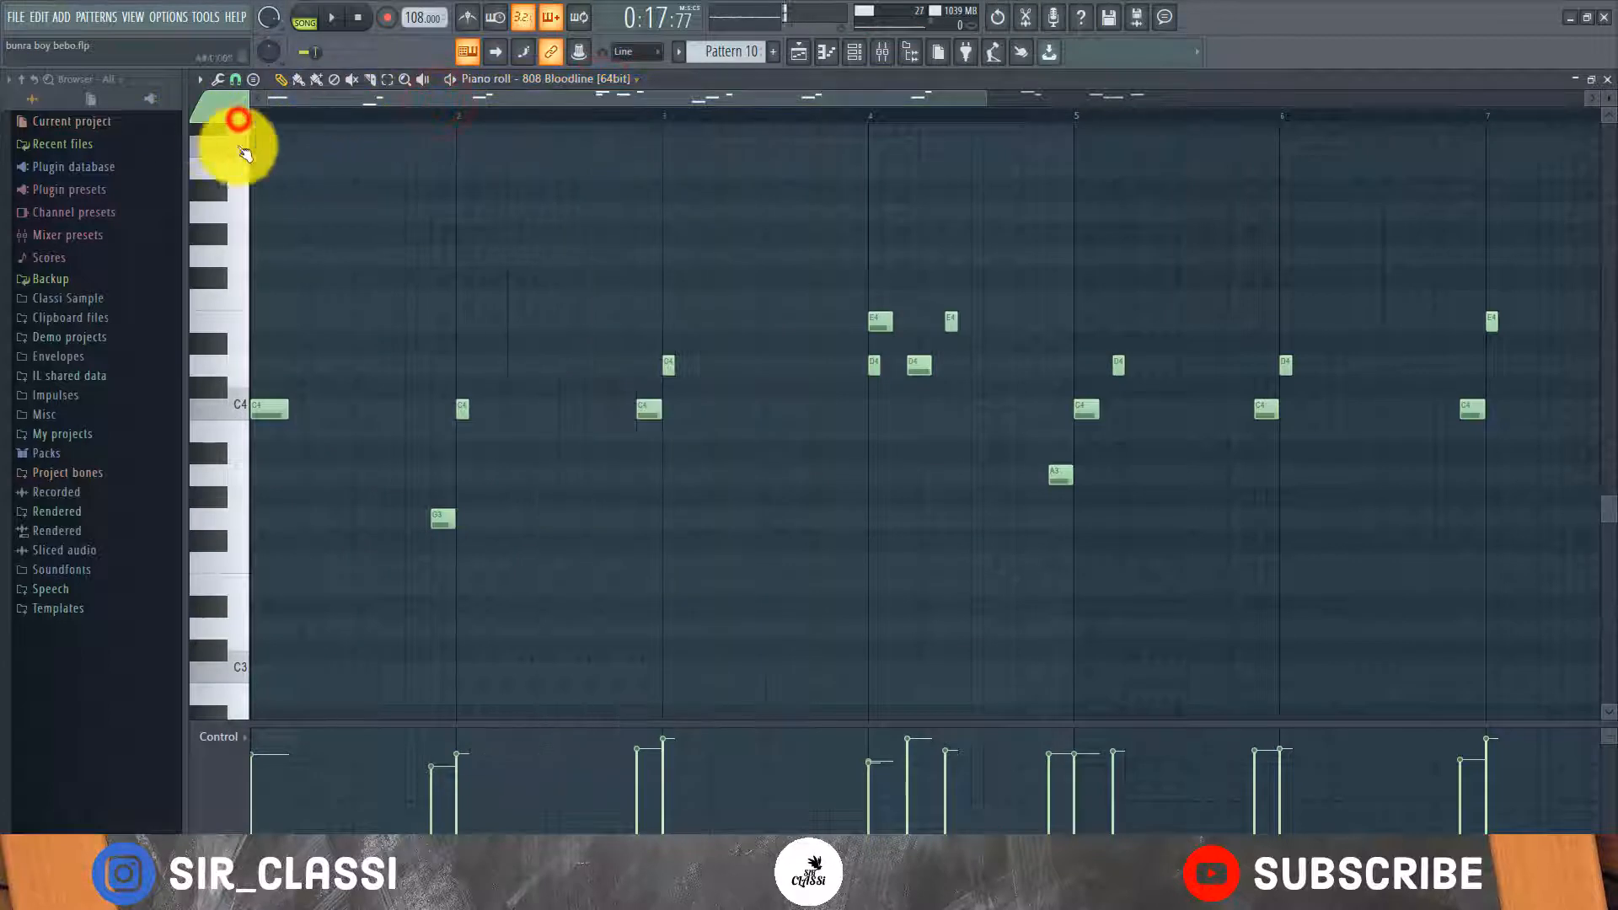
Play Pattern 10 in pattern mode, inspect the 808 Bloodline plugin's 808 - Banger 1 preset, and return to its notes.
key("space")
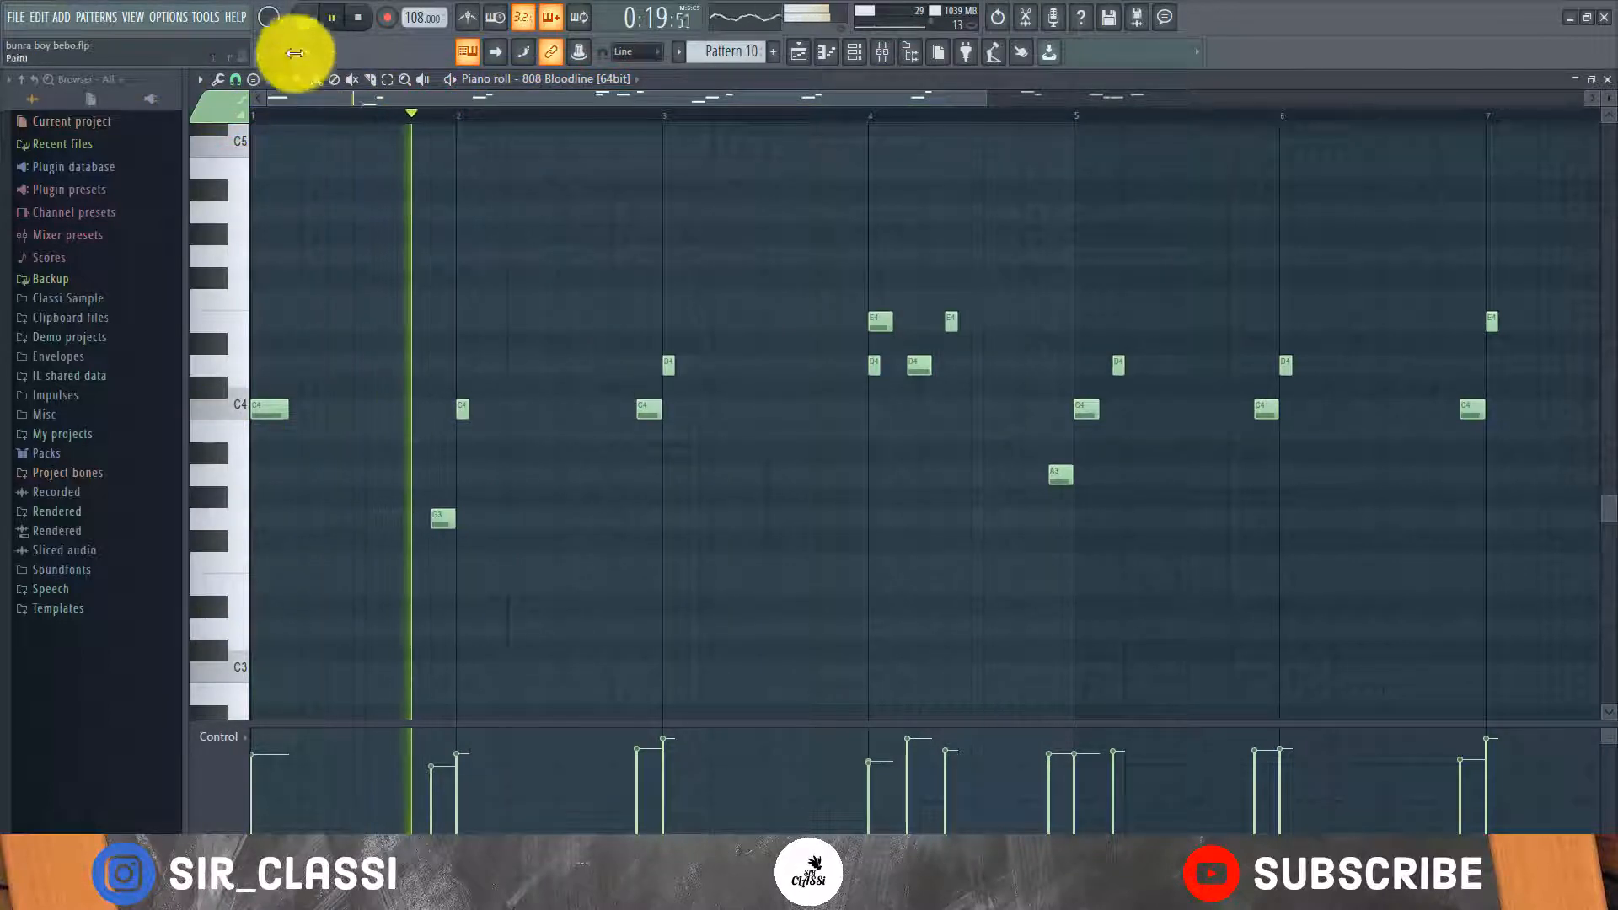
left_click(303, 22)
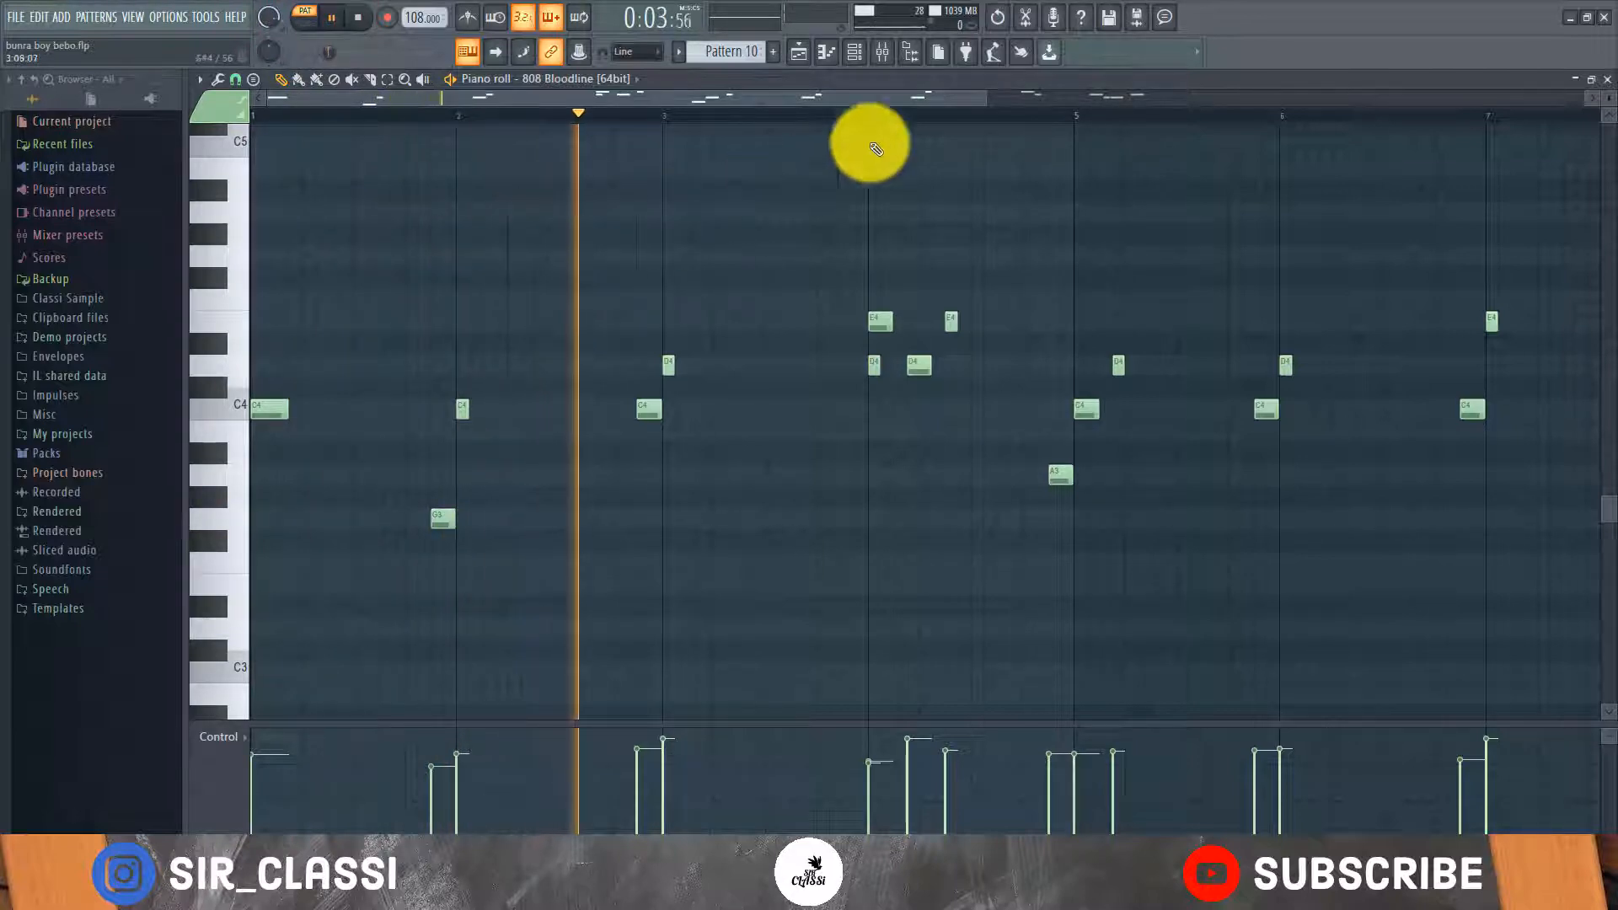
left_click(854, 52)
left_click(563, 255)
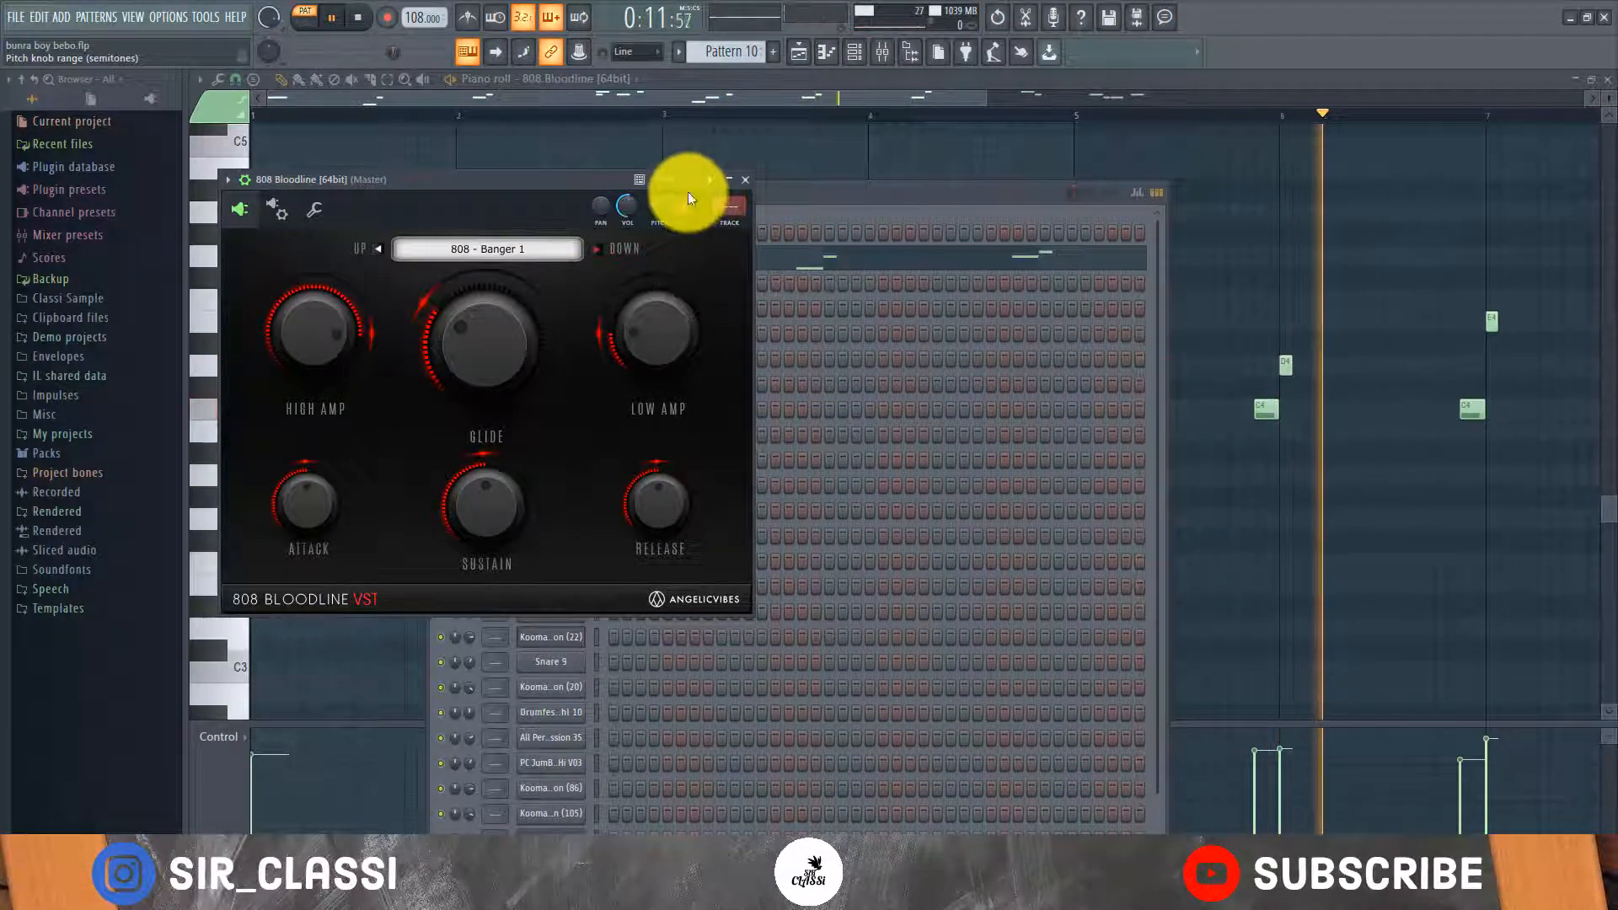
key("space")
left_click(860, 106)
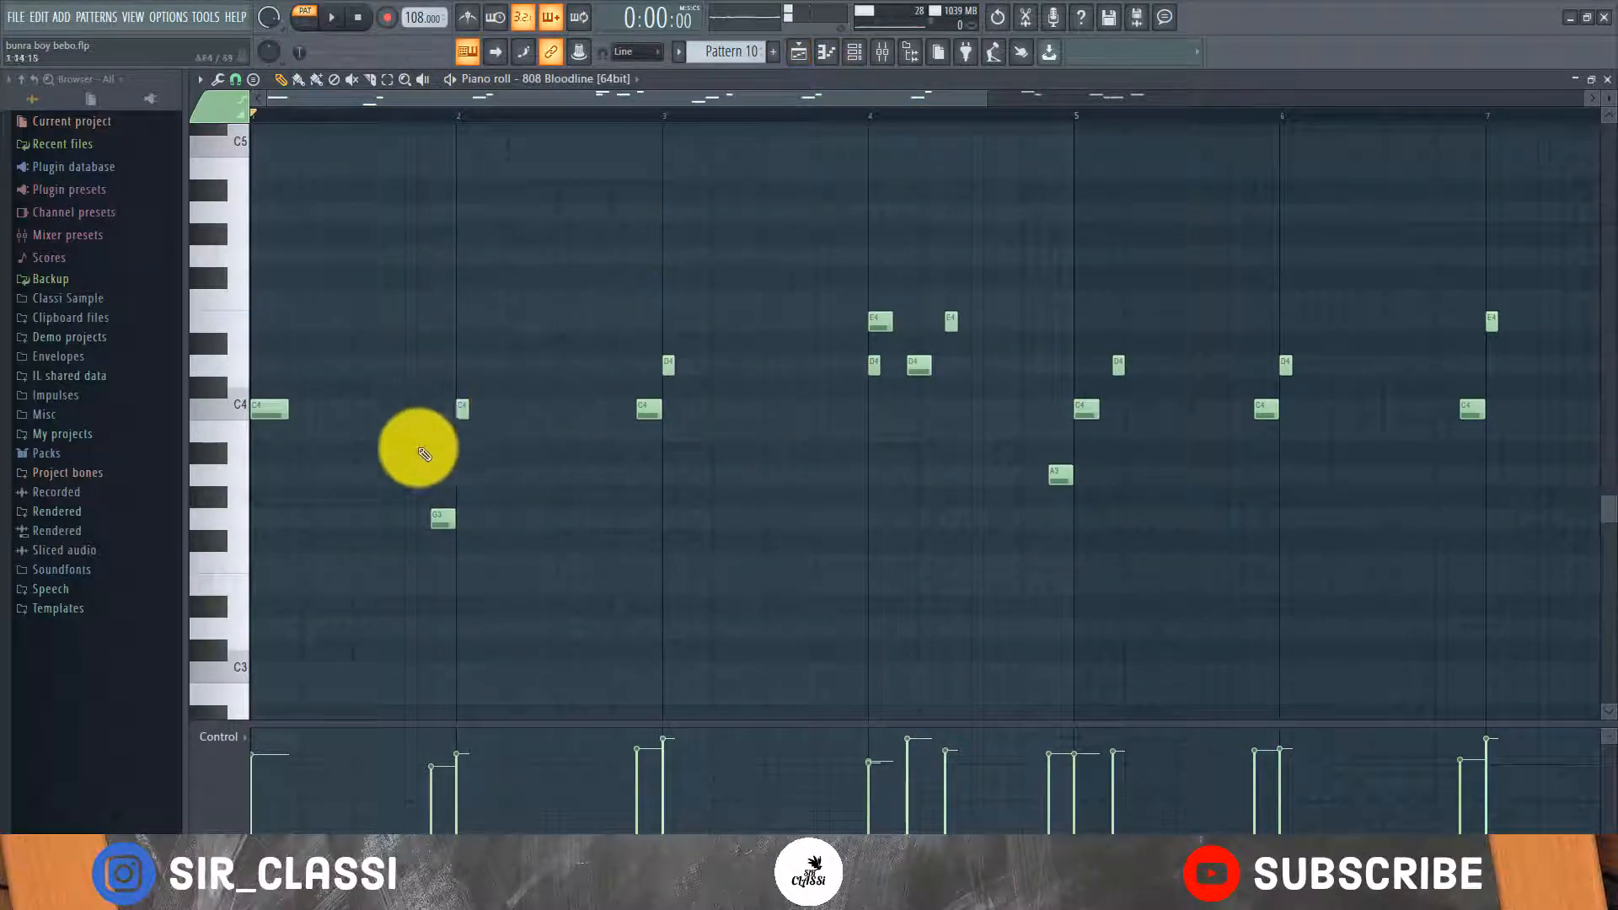
Return to the playlist, play the soloed tracks from bar 8 in song mode, and unmute the Pattern 8 track.
left_click(797, 53)
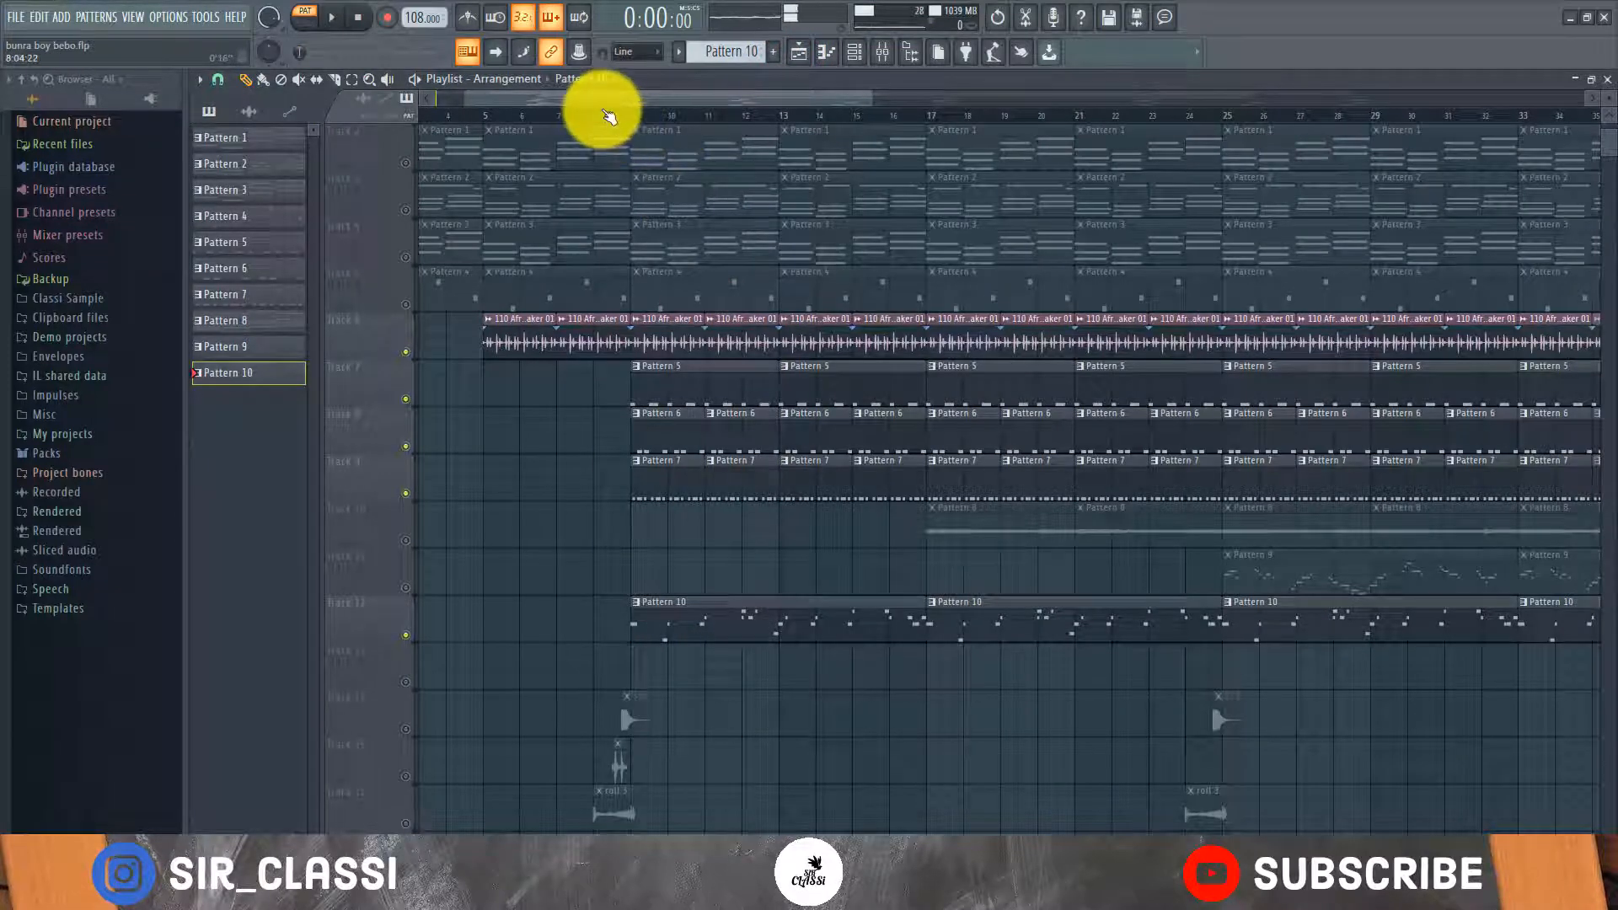
key("space")
key("space")
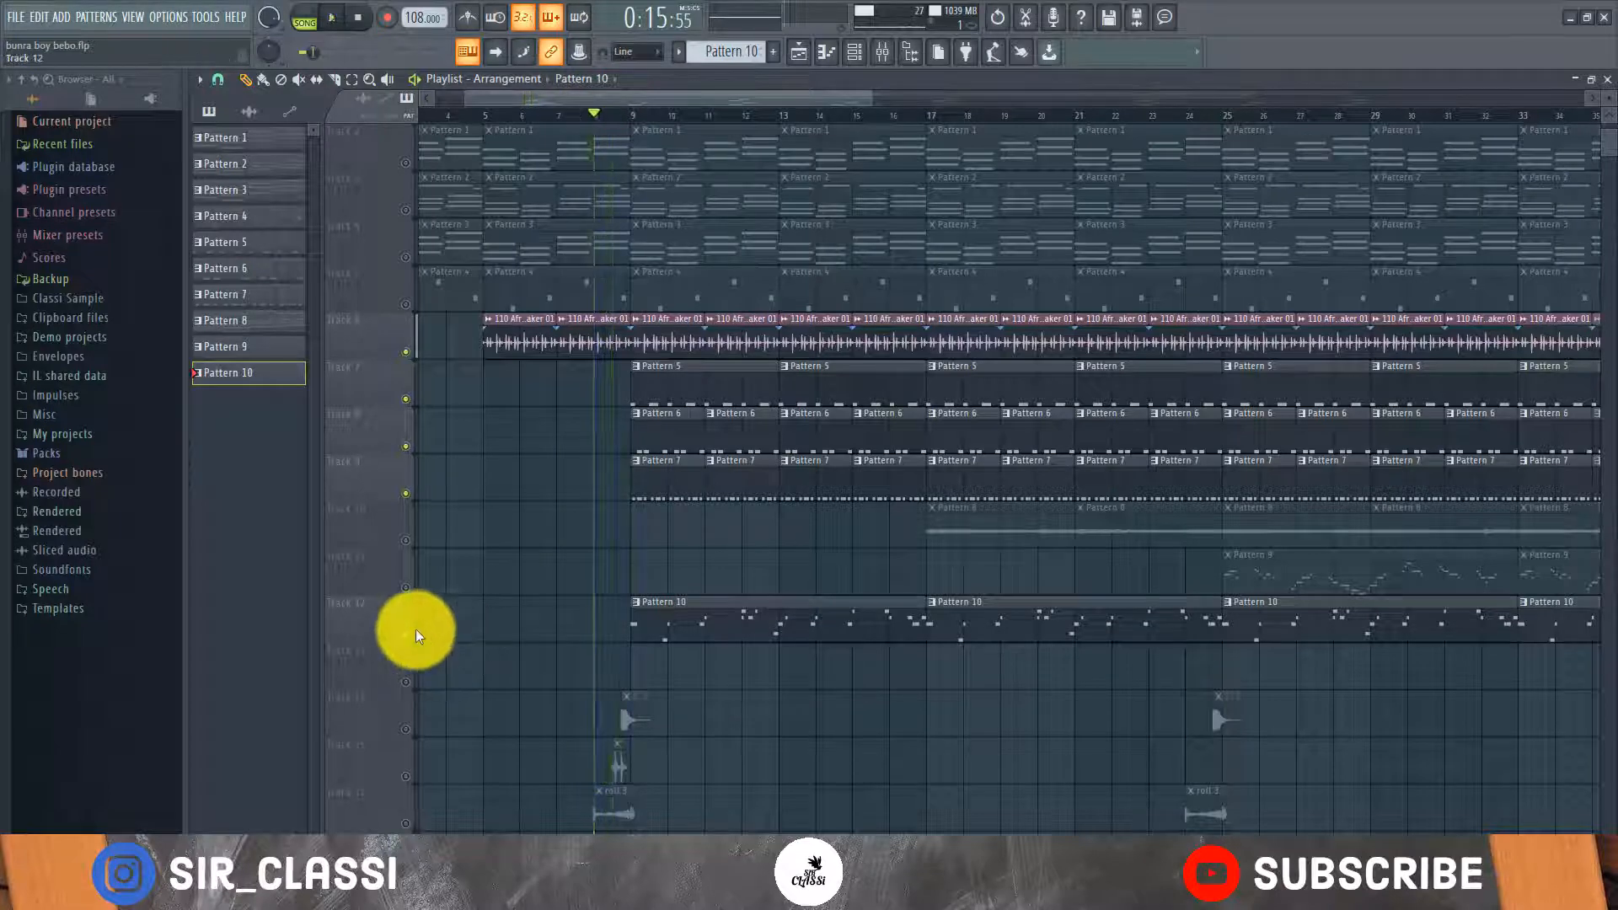
key("space")
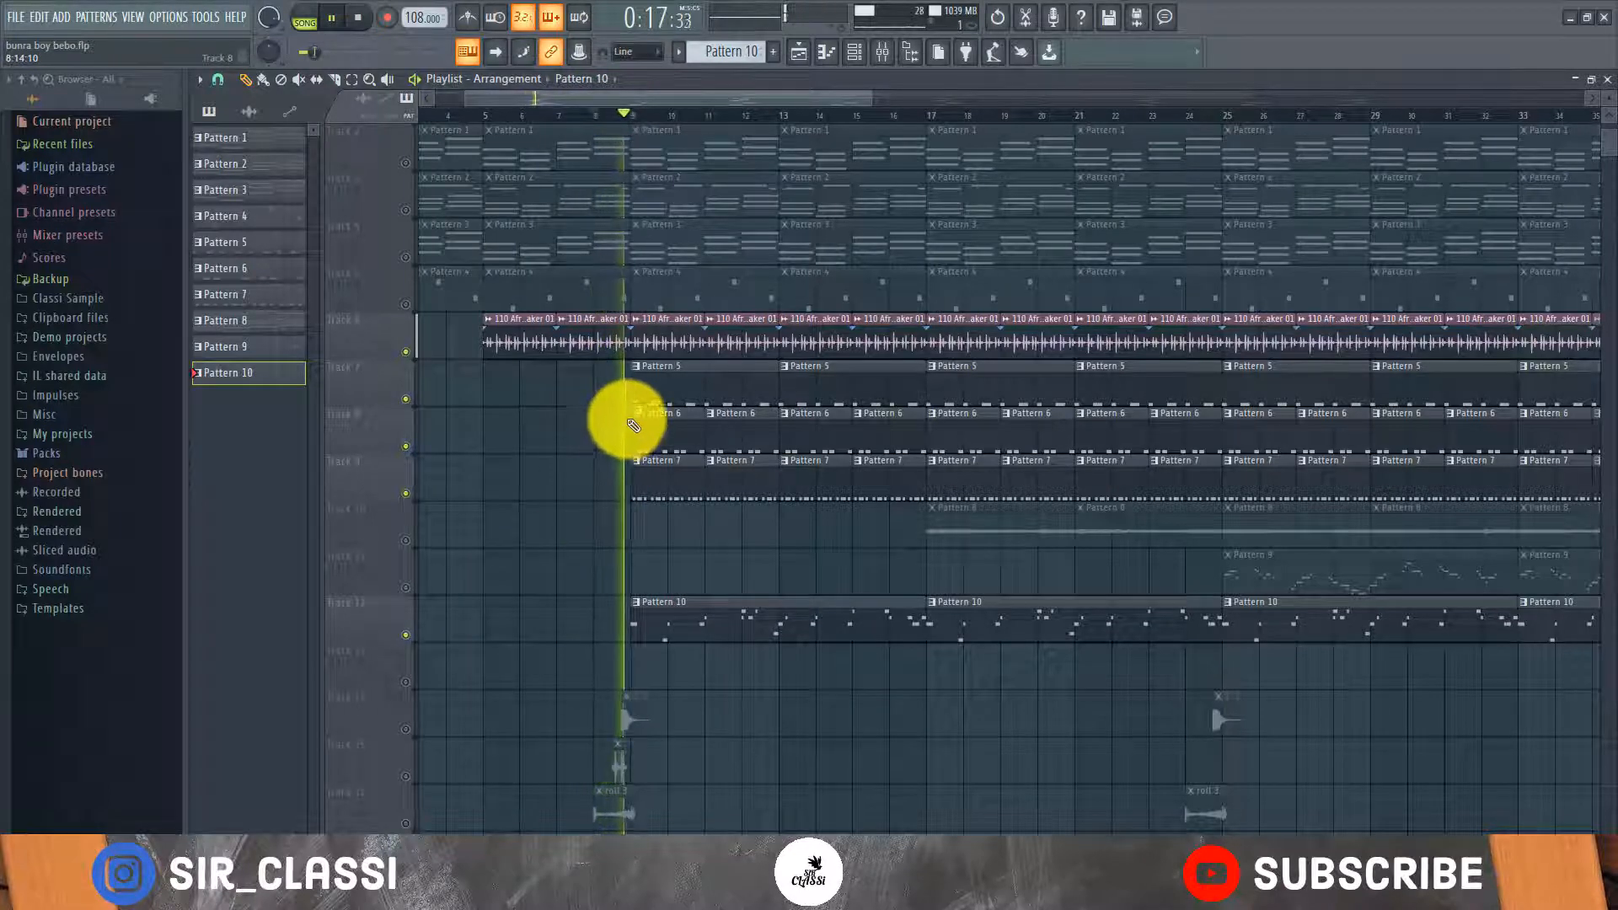
left_click(408, 541)
key("space")
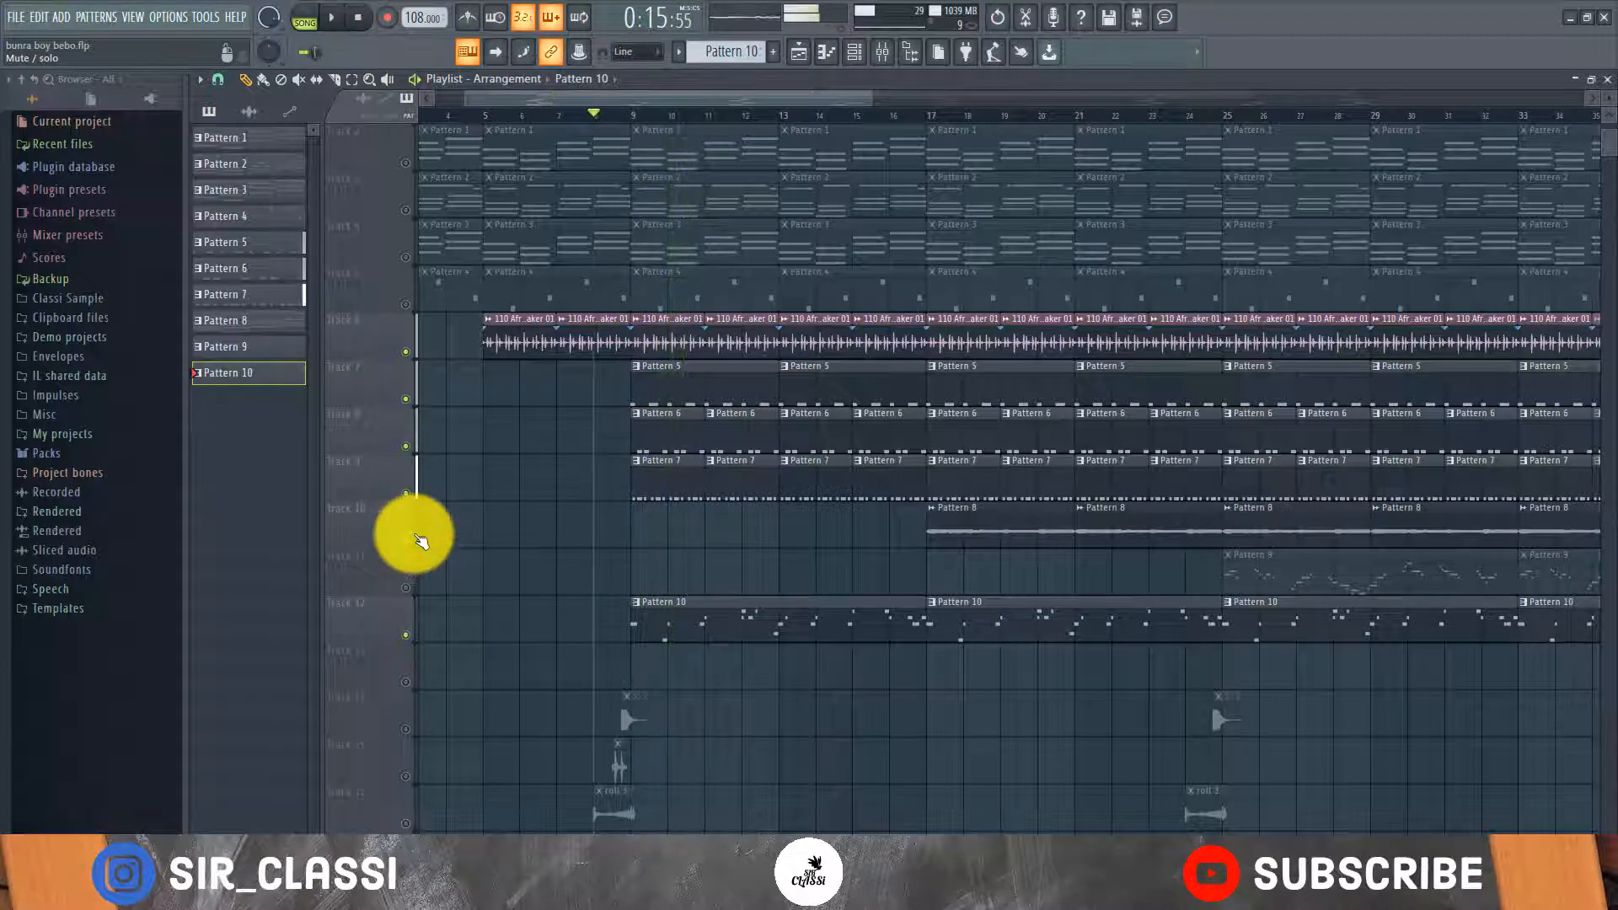
Unsolo the tracks so the whole arrangement is audible and play the song from bar 9.
right_click(412, 538)
right_click(412, 538)
left_click(636, 118)
key("space")
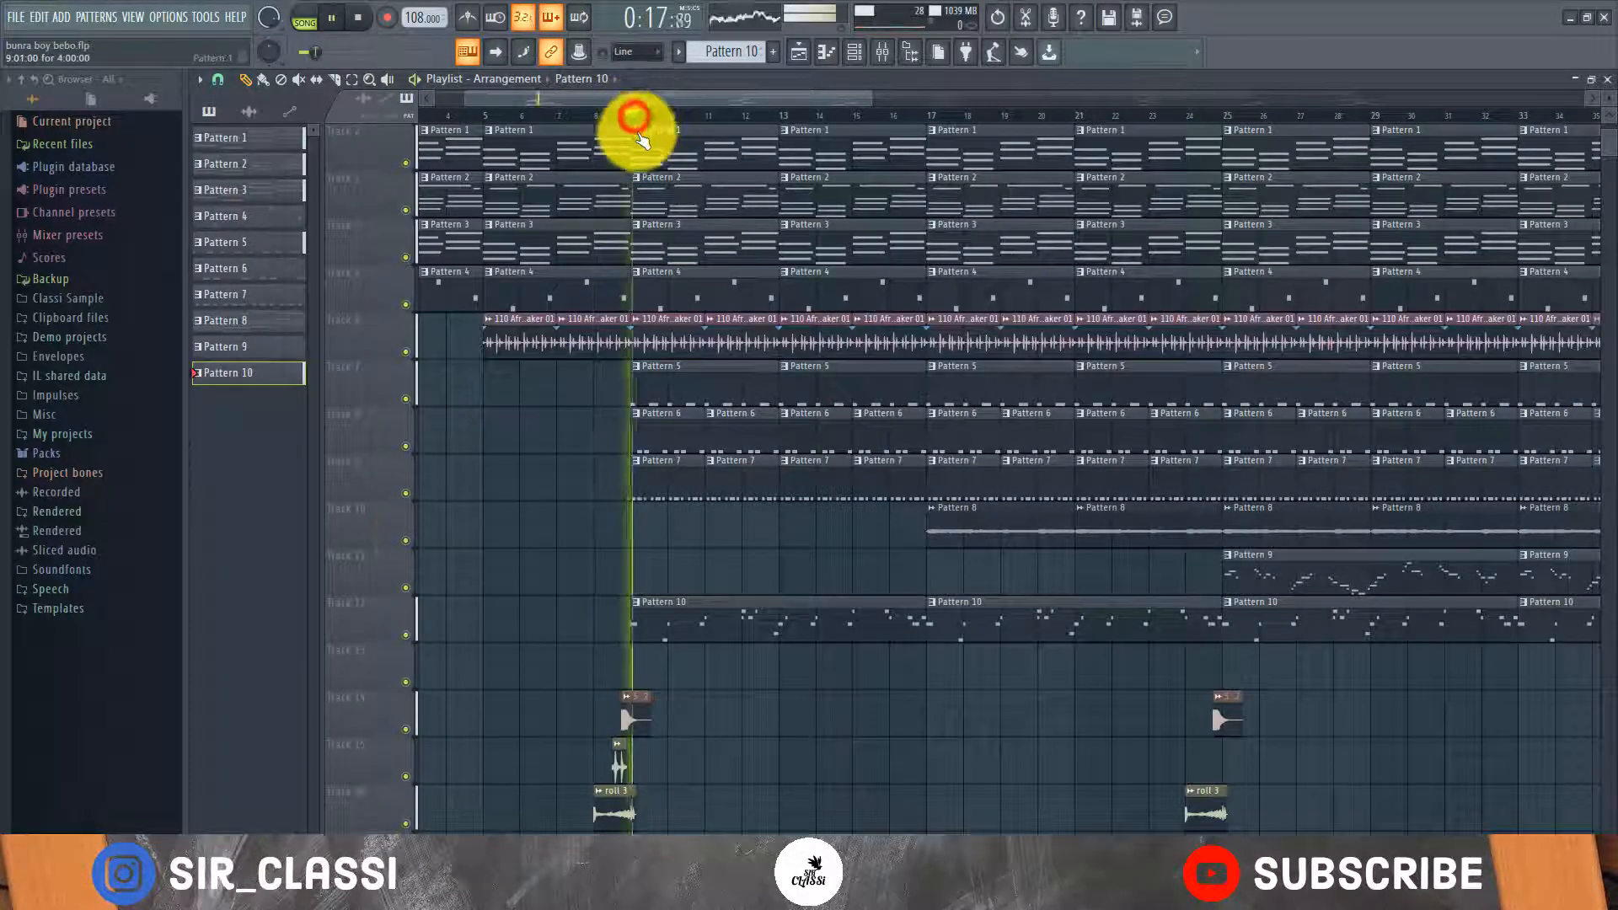
scroll(843, 126, "up", 1)
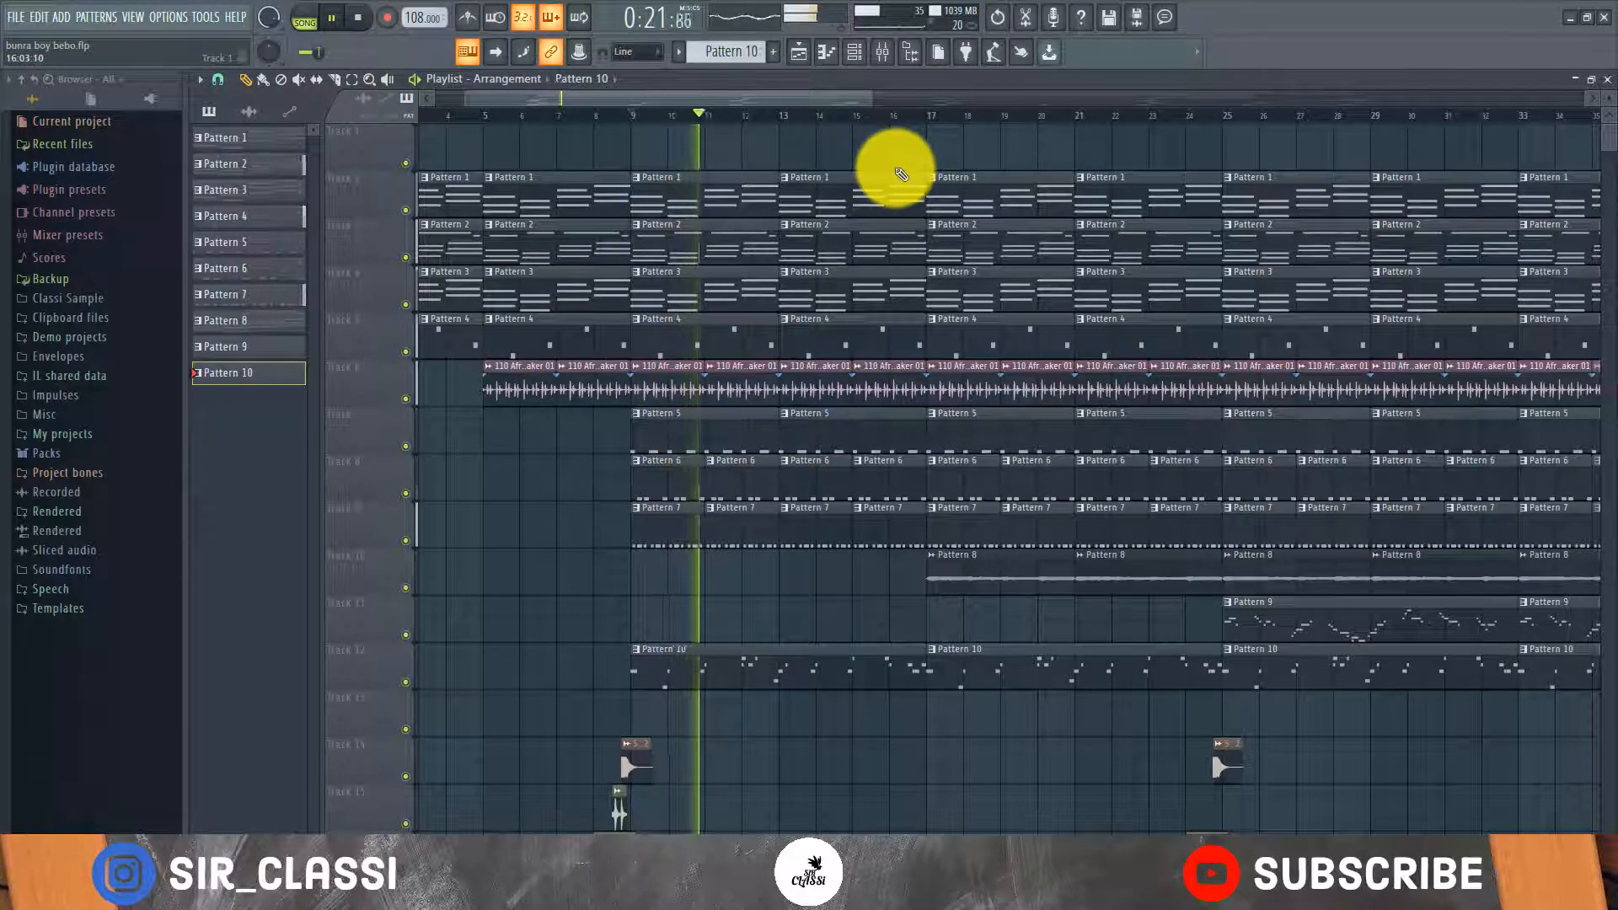
Play the full arrangement from bar 17, where the Pattern 8 audio clips enter.
key("space")
left_click(927, 117)
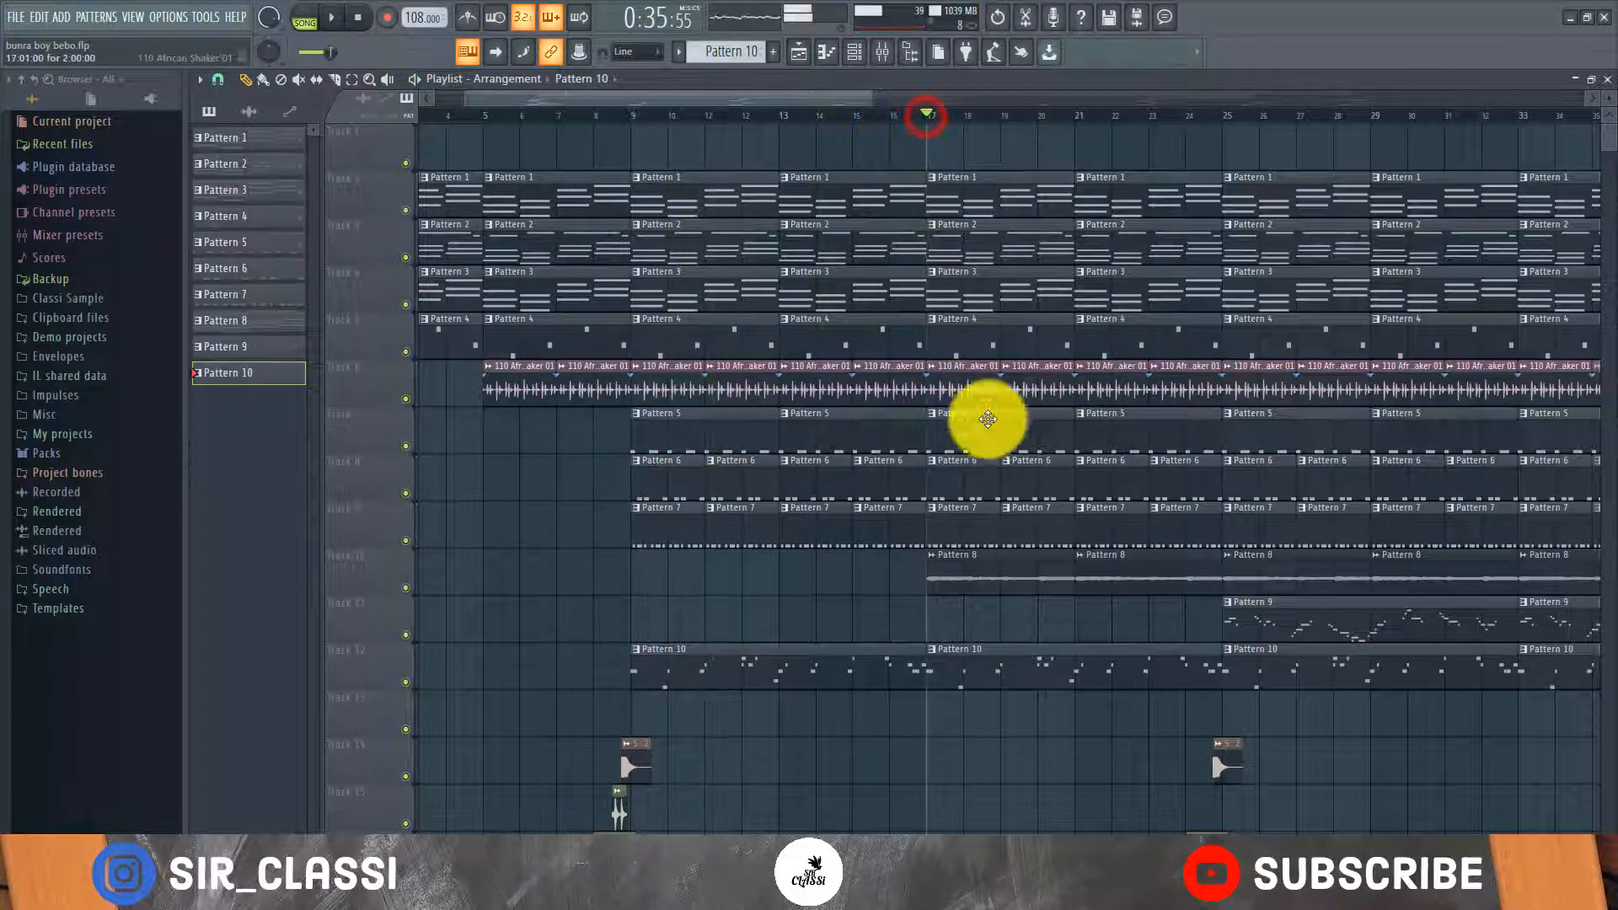
key("space")
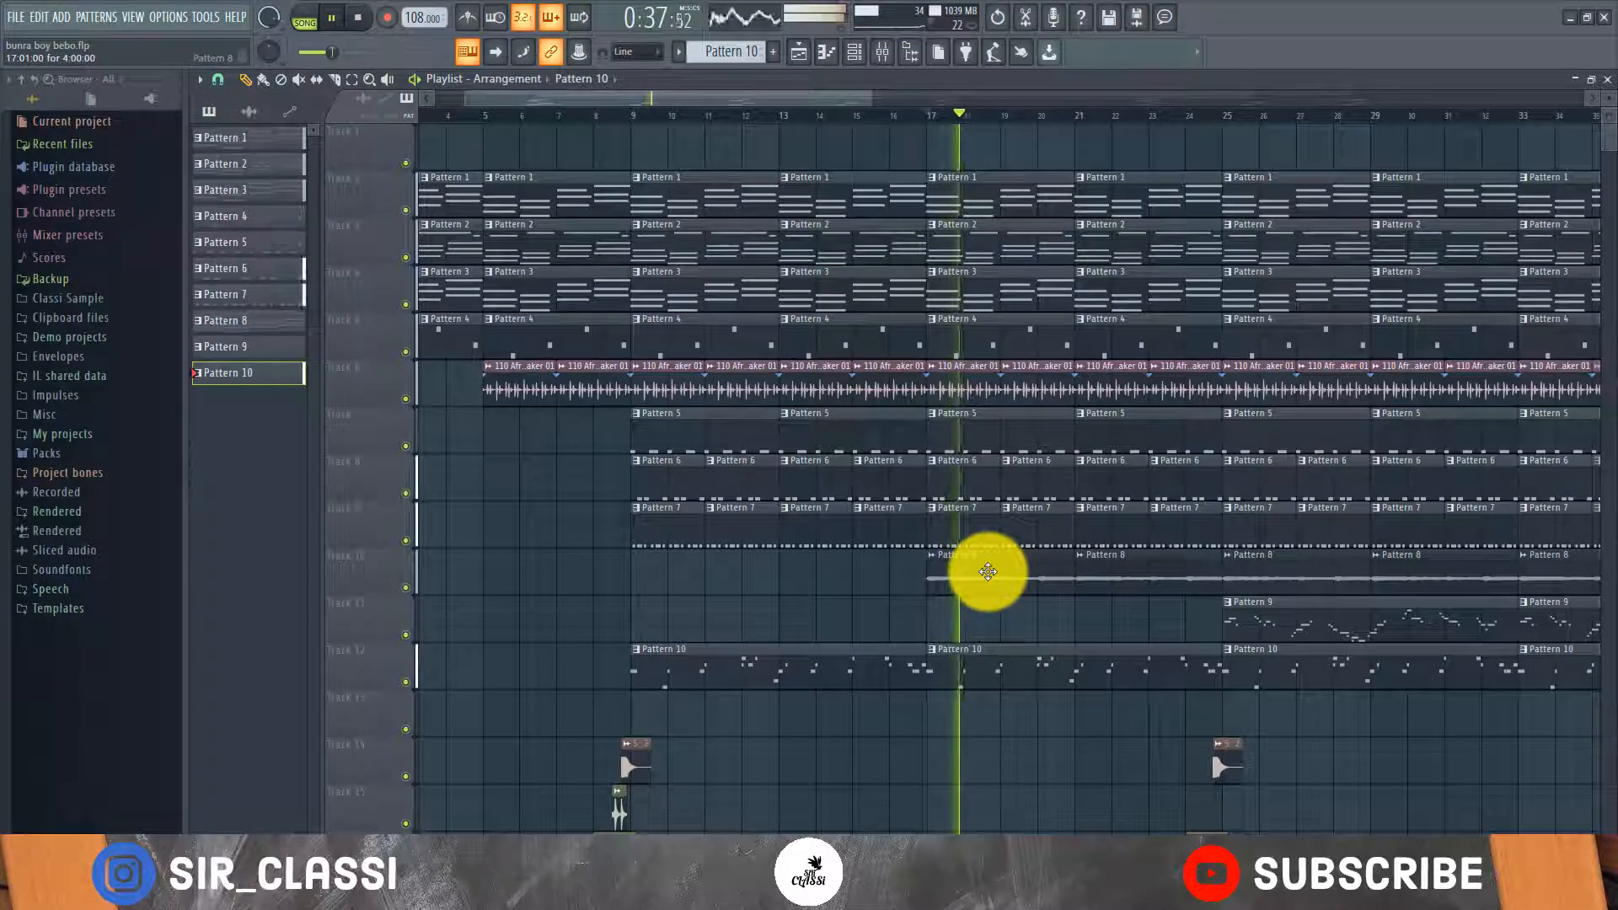
scroll(983, 568, "down", 2)
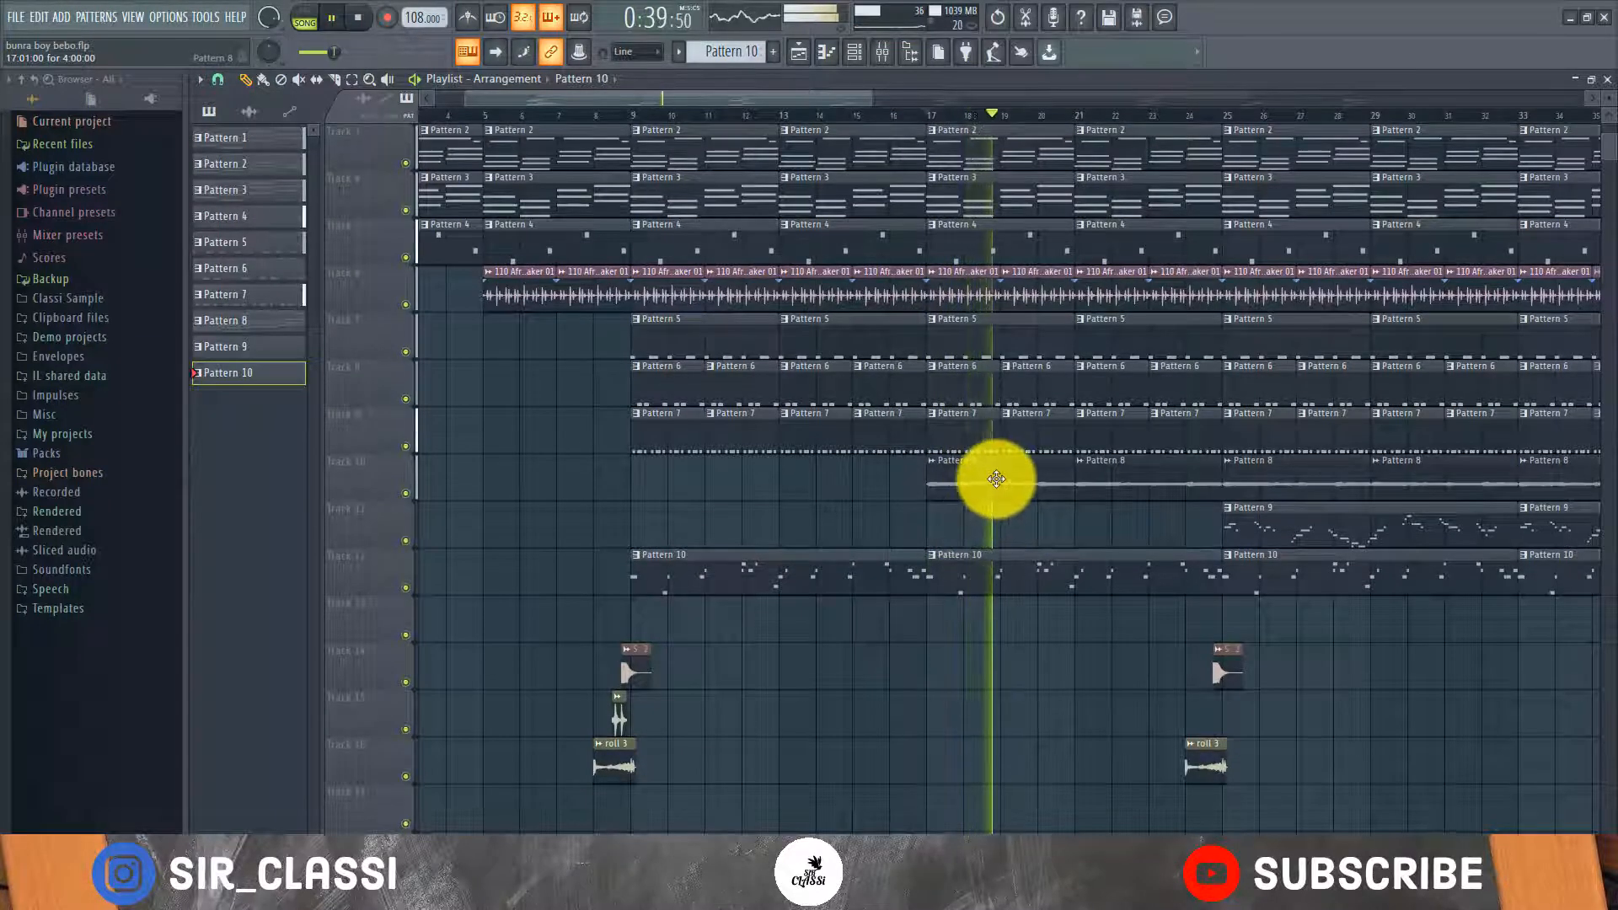
Stop playback, inspect and audition the Pattern 8 audio clip's sample settings, and close them.
key("space")
double_click(997, 479)
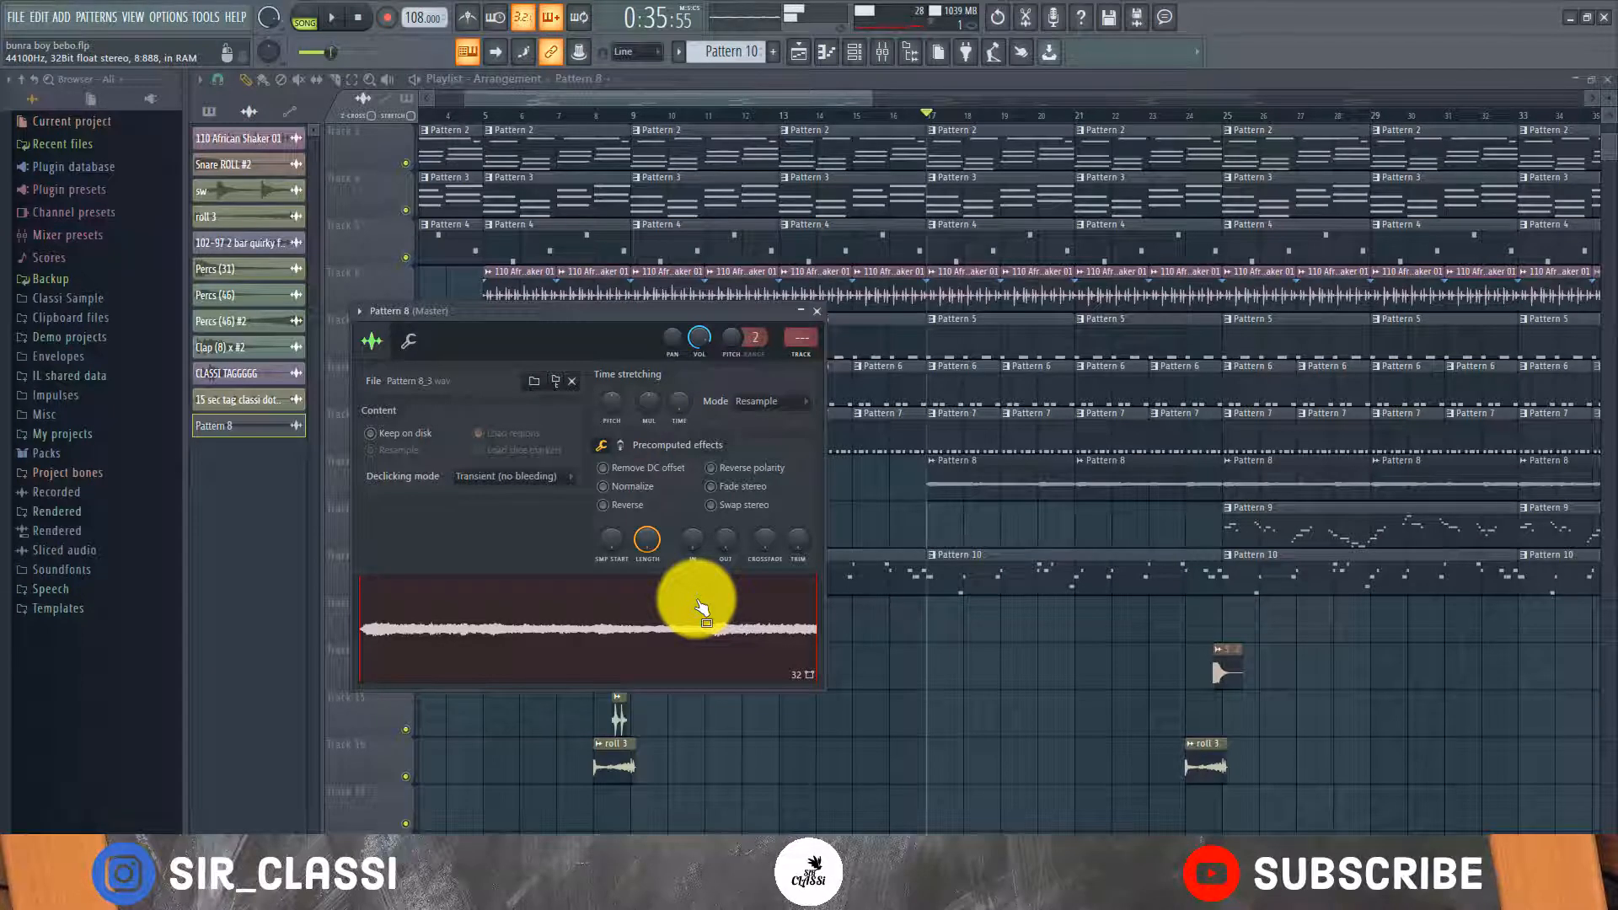
left_click(816, 322)
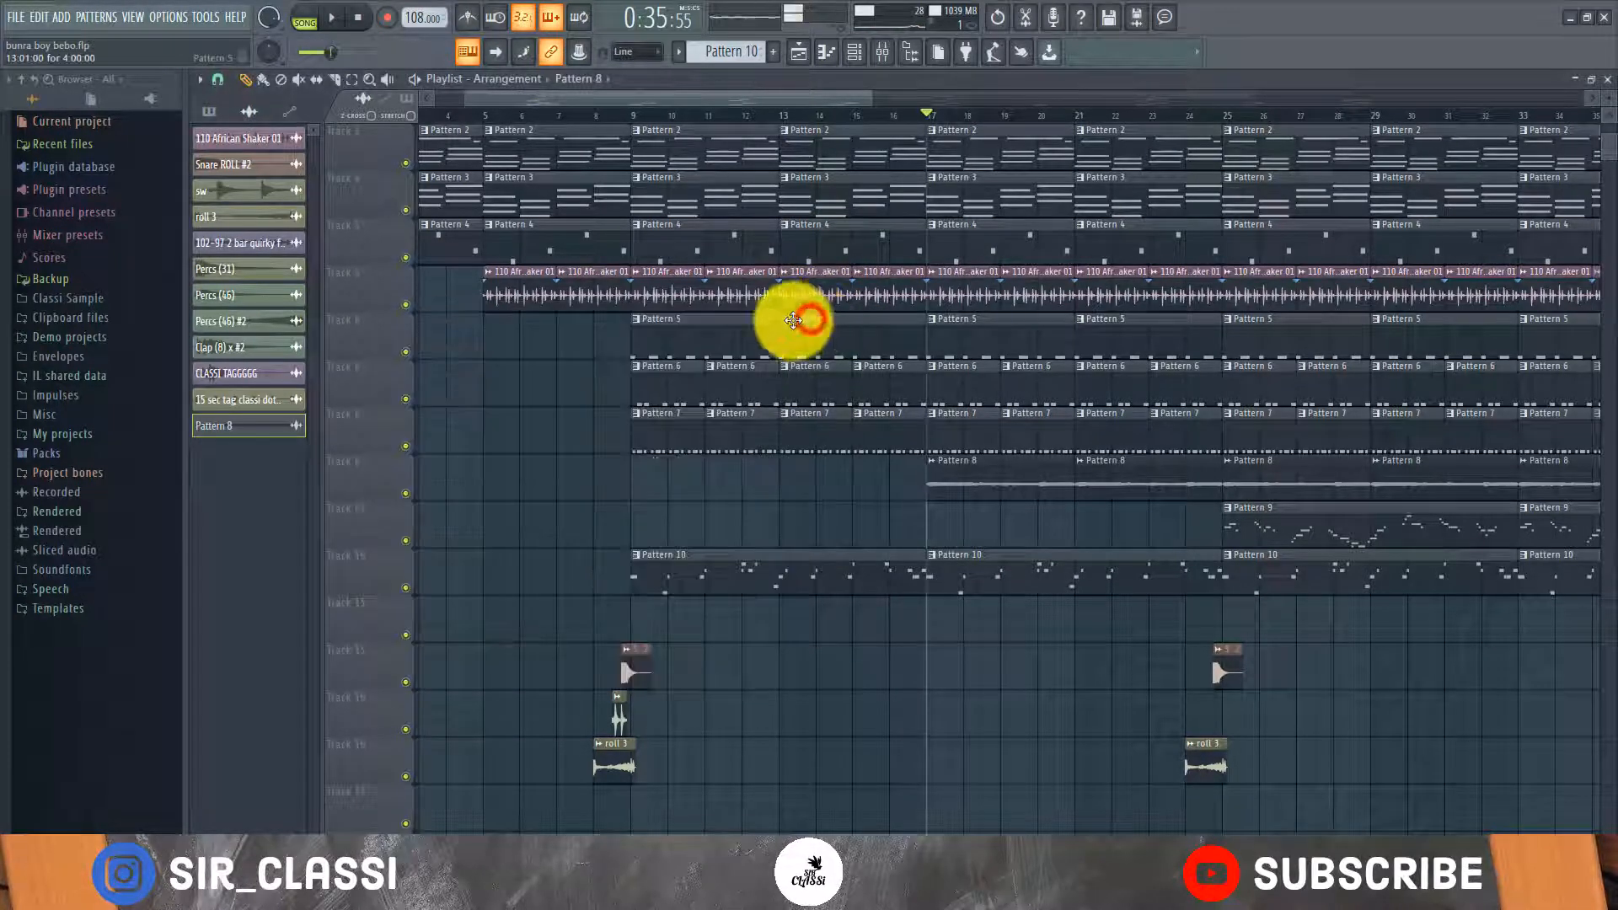
Examine Pattern 3's Nexus #2 chord notes in the piano roll from bar 1 and return to the playlist.
double_click(984, 201)
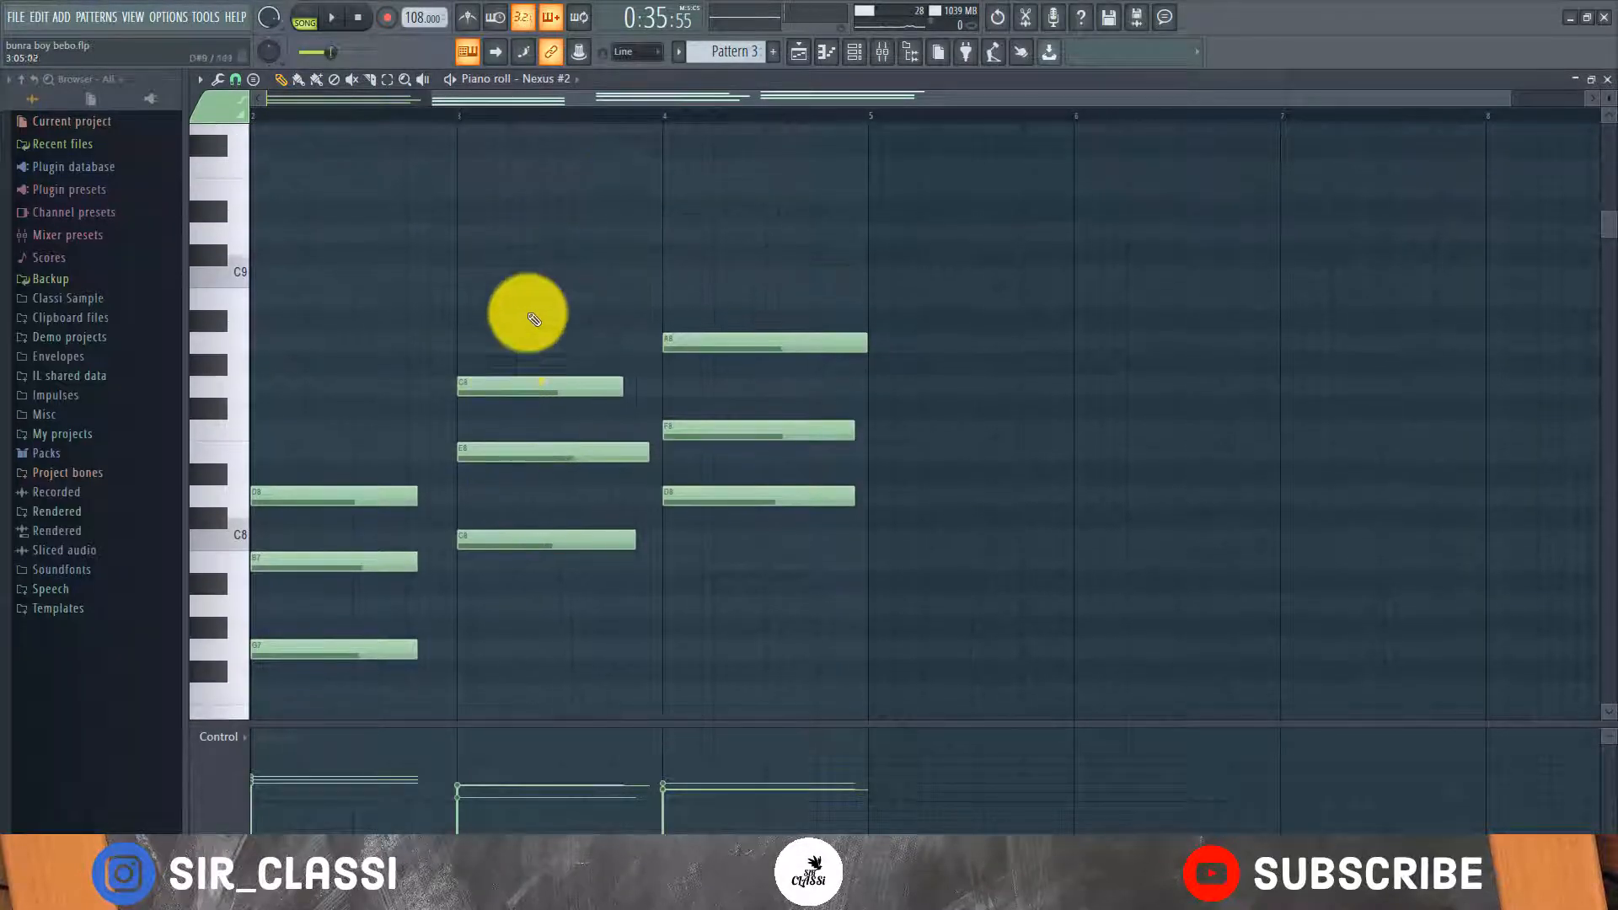
left_click_drag(580, 99, 325, 157)
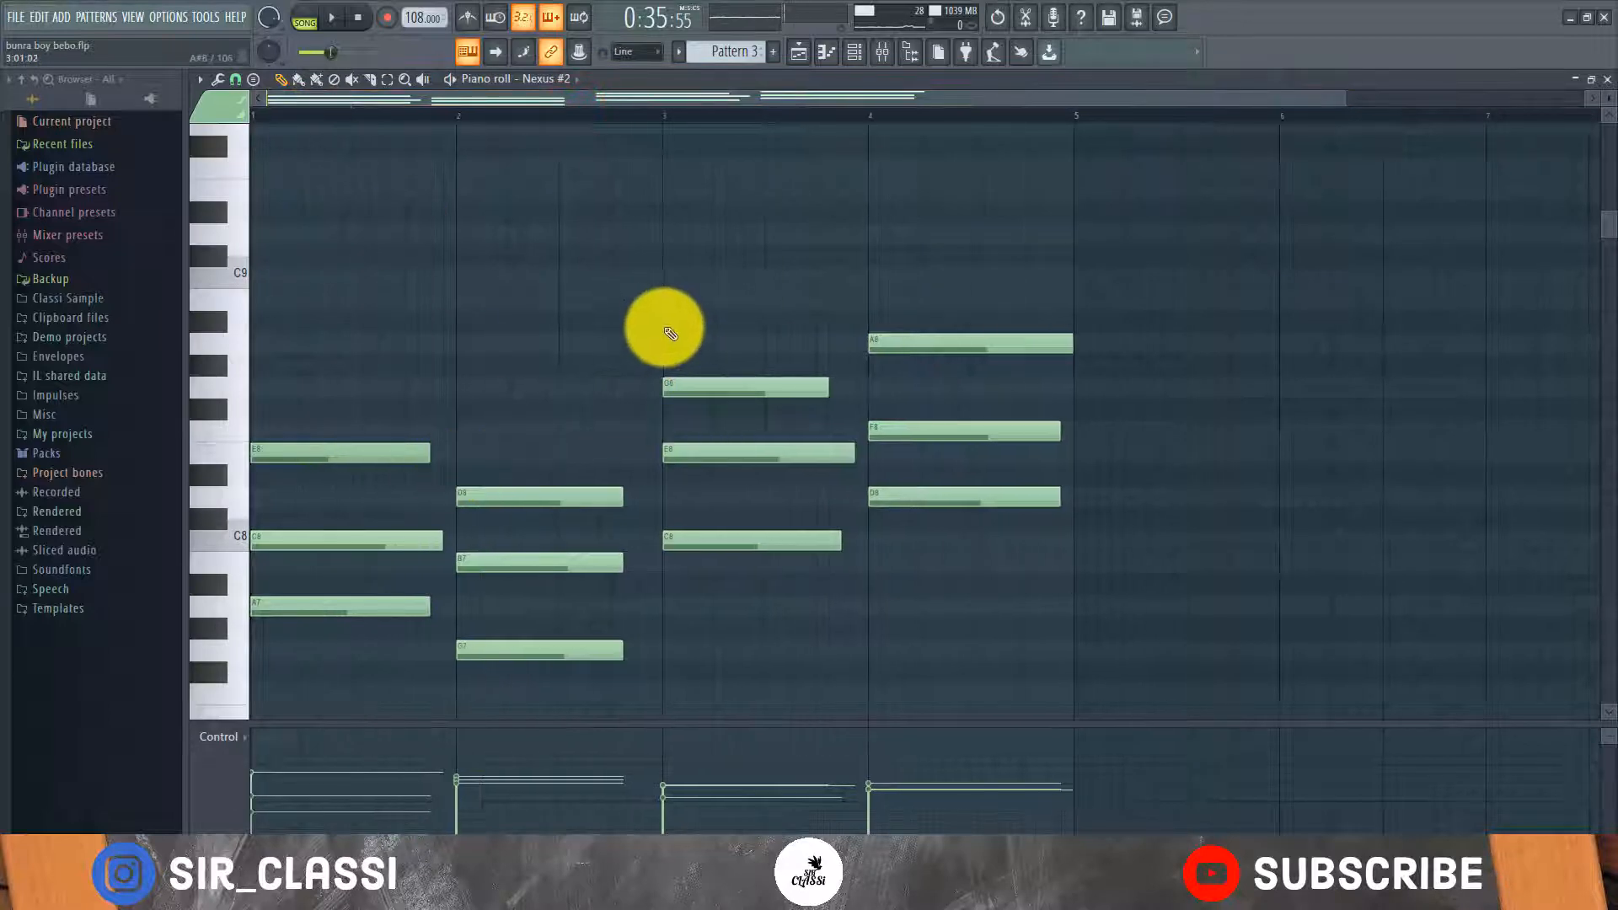
left_click(801, 52)
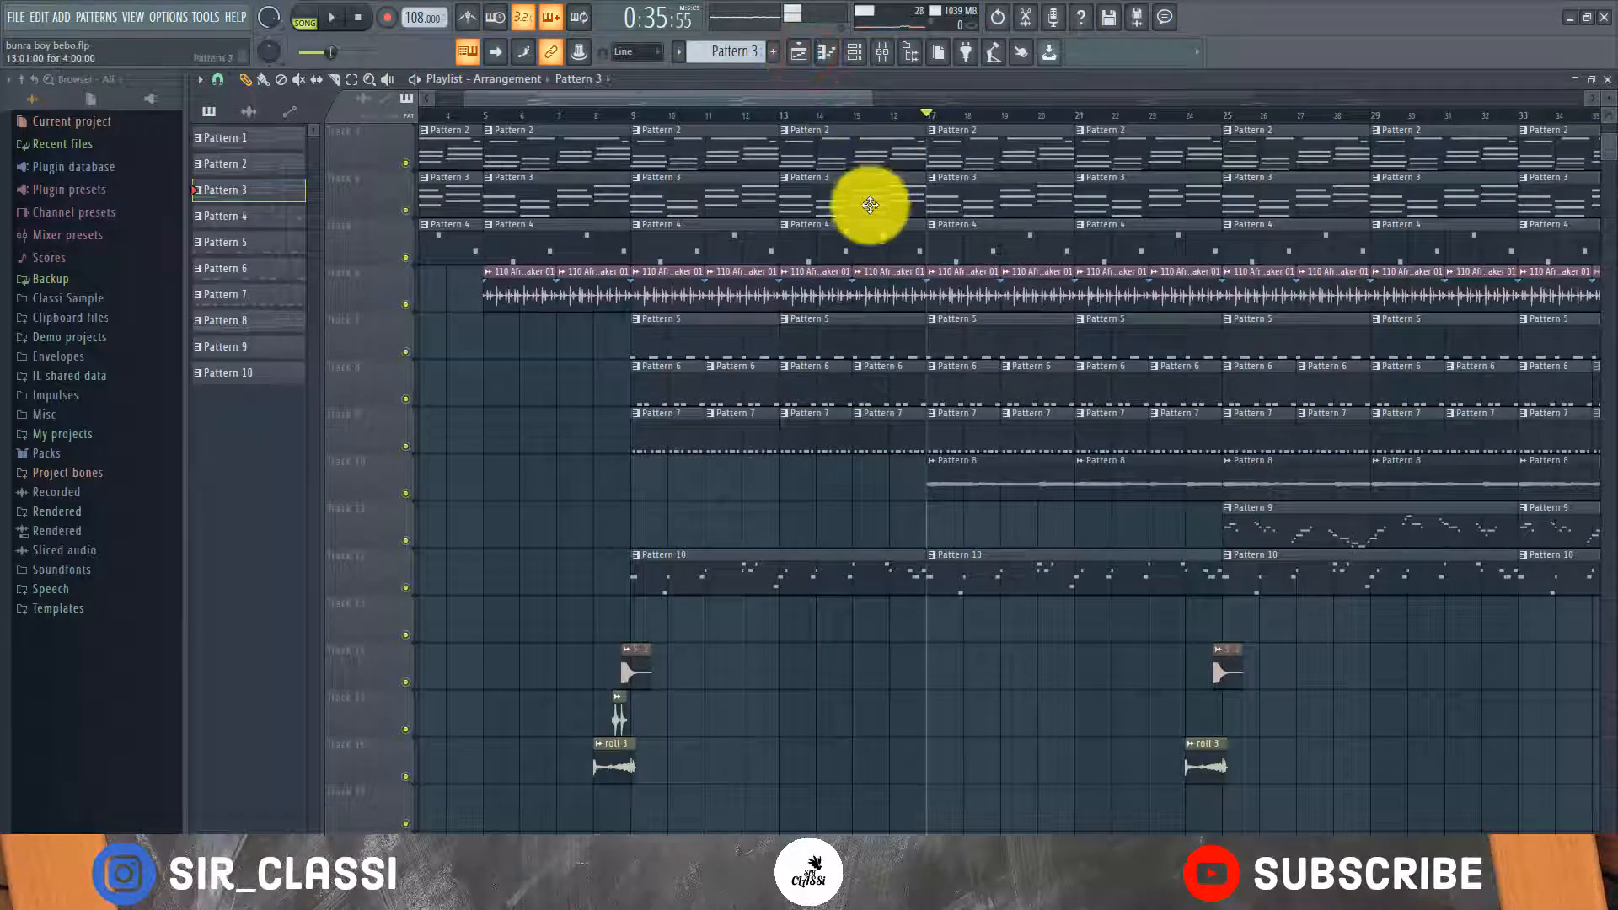
Play the arrangement from bar 24 through the section where the Pattern 9 melody enters.
left_click_drag(685, 99, 784, 113)
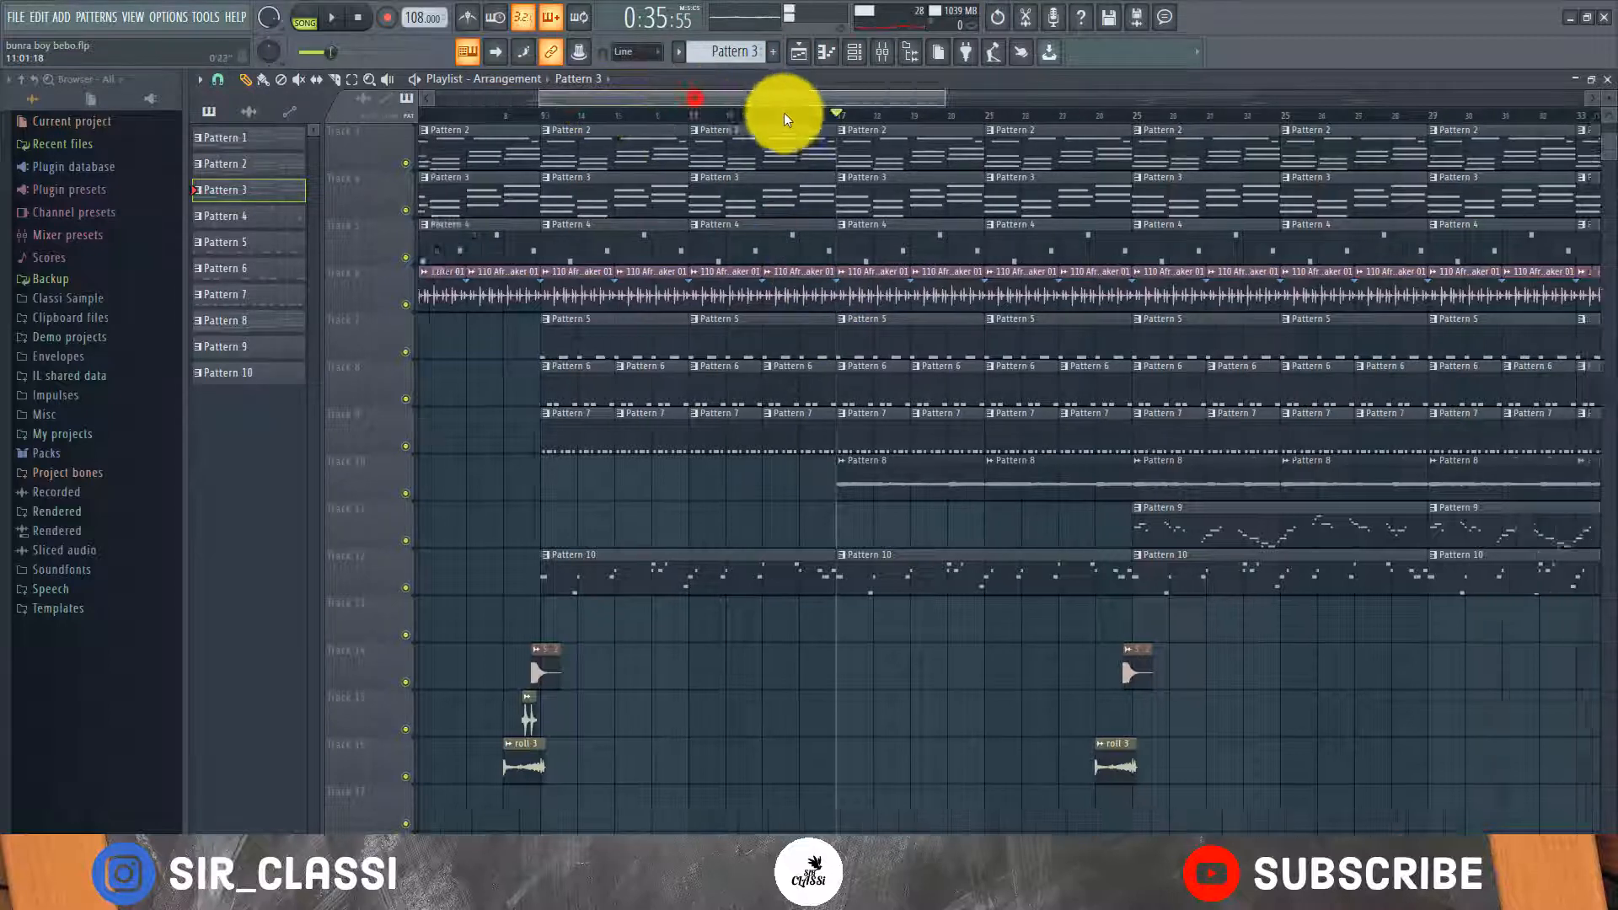
left_click(853, 109)
key("space")
key("space")
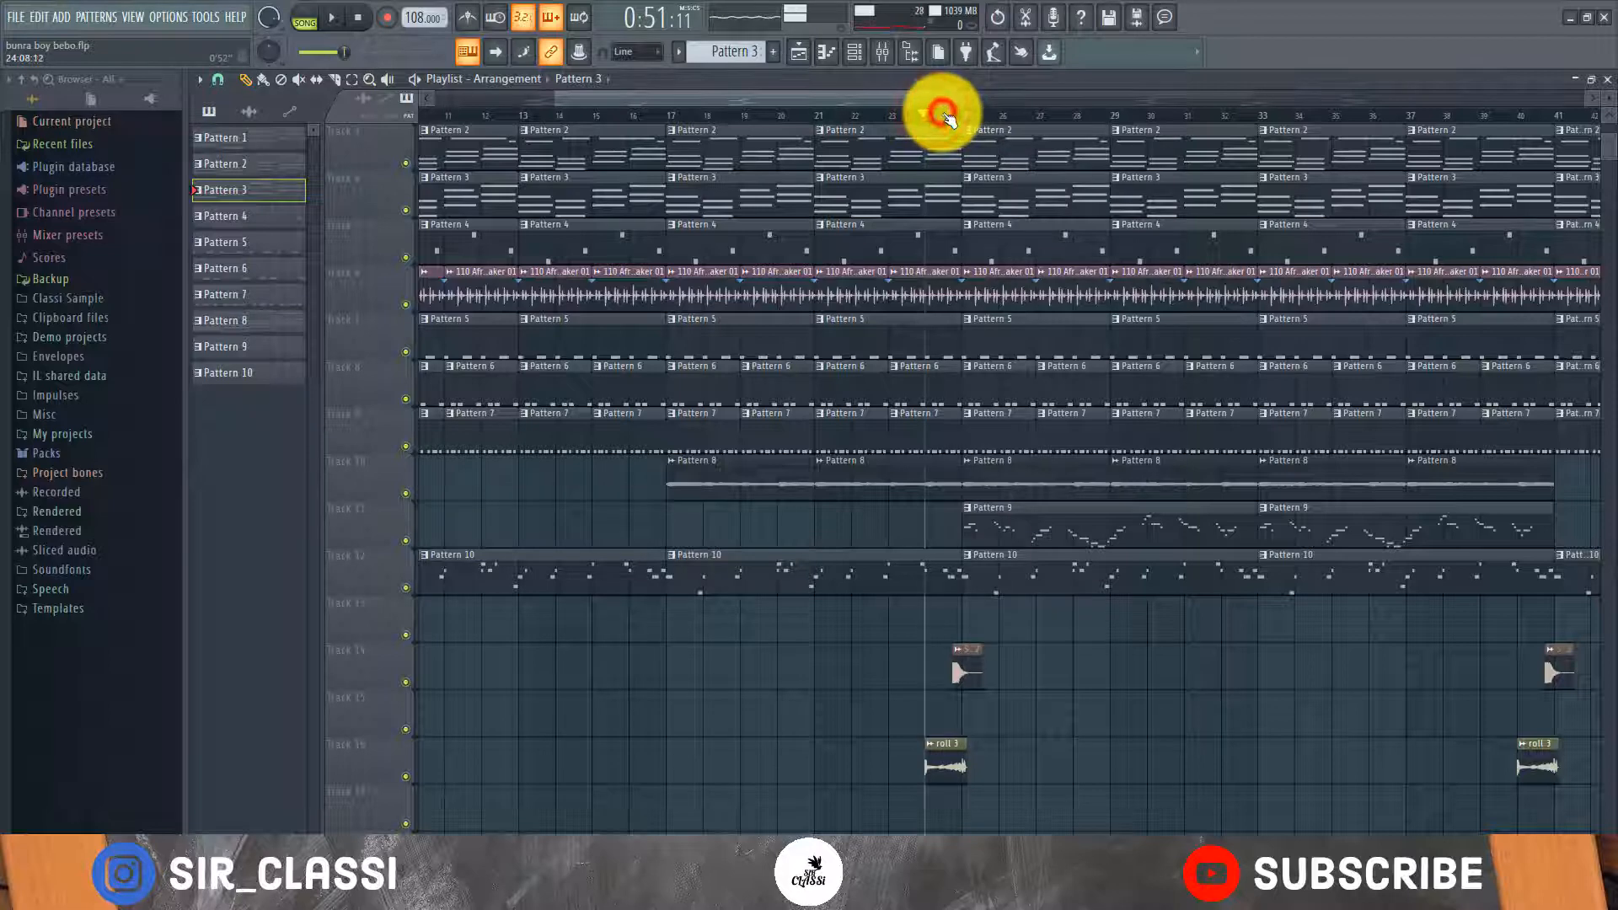
scroll(952, 122, "down", 5)
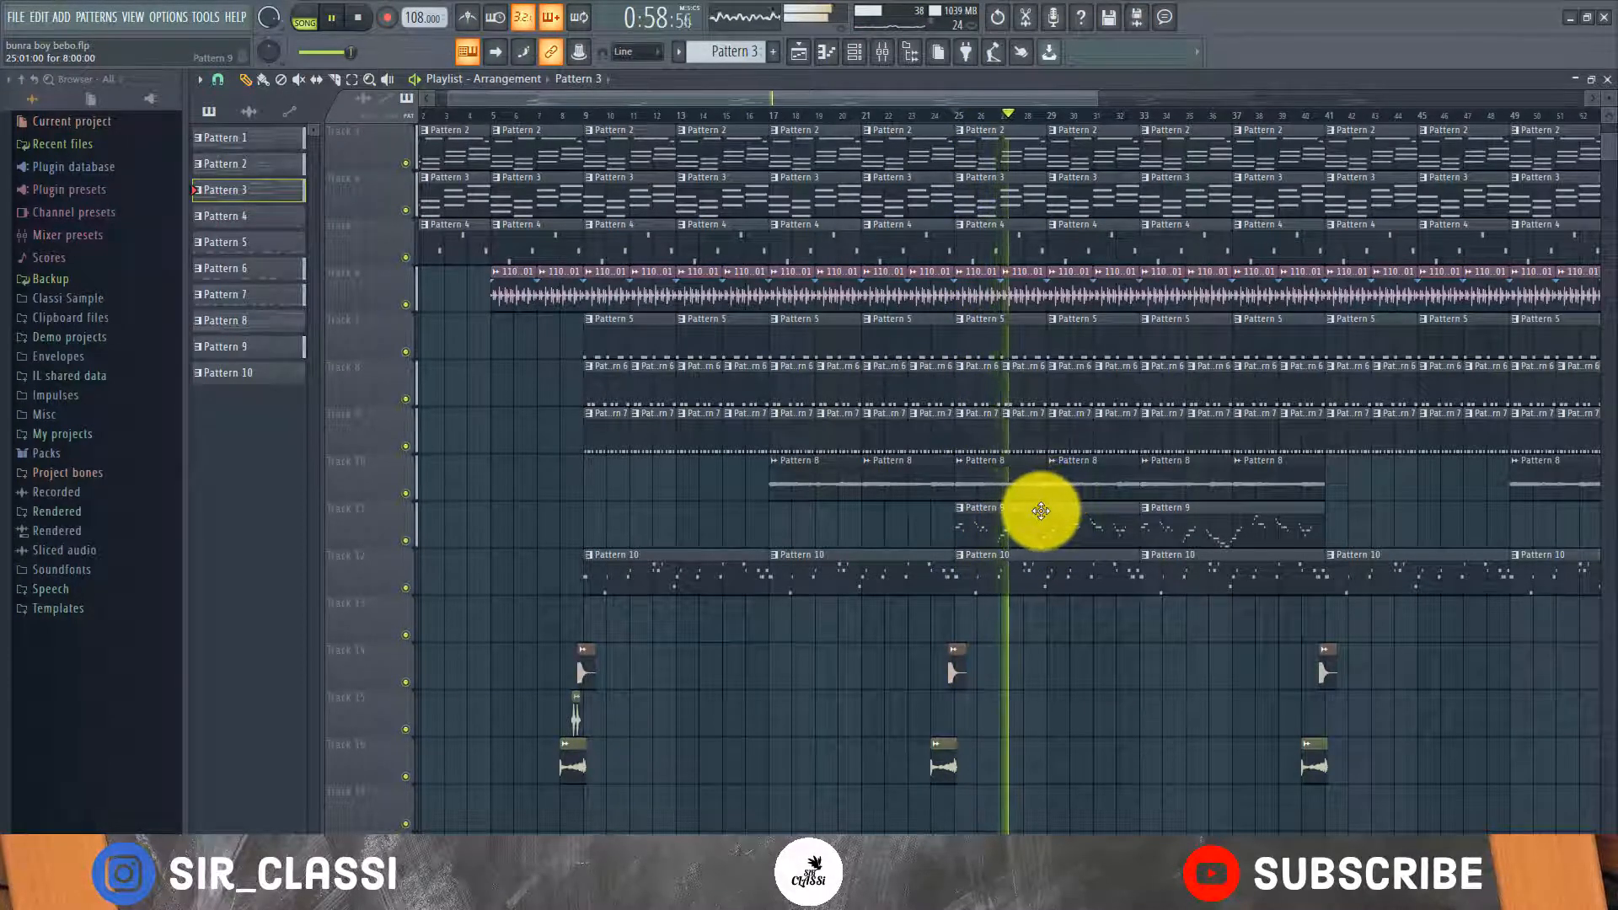
left_click_drag(1027, 96, 1107, 76)
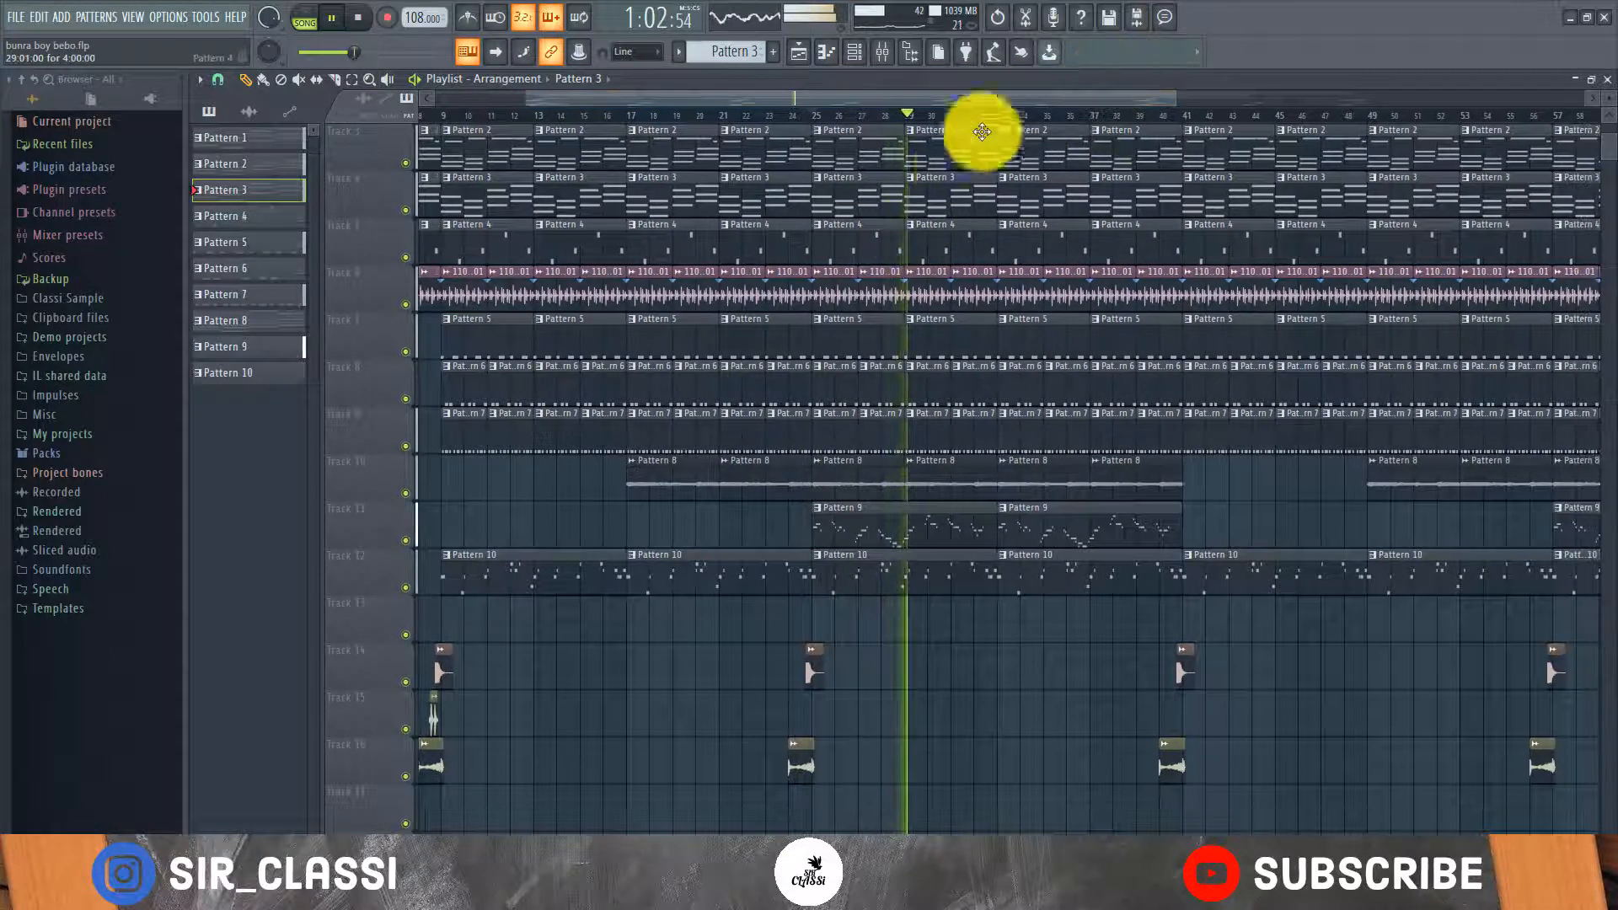
left_click_drag(776, 98, 814, 104)
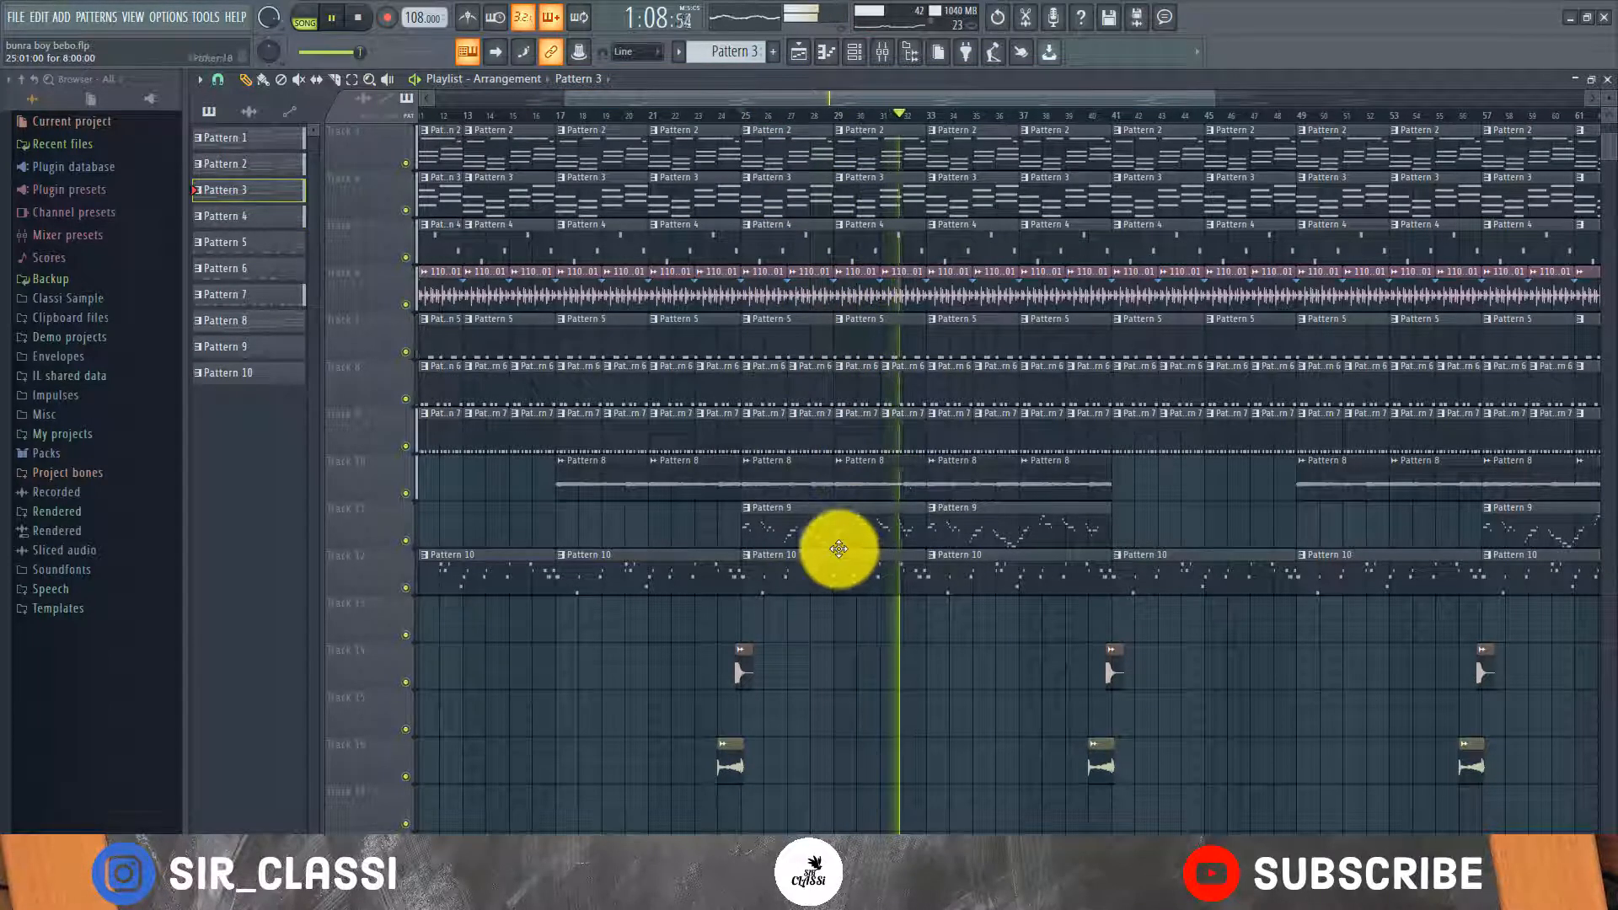
Stop playback, open Pattern 9's Omnisphere #2 notes in the piano roll, and examine the whole melody.
key("space")
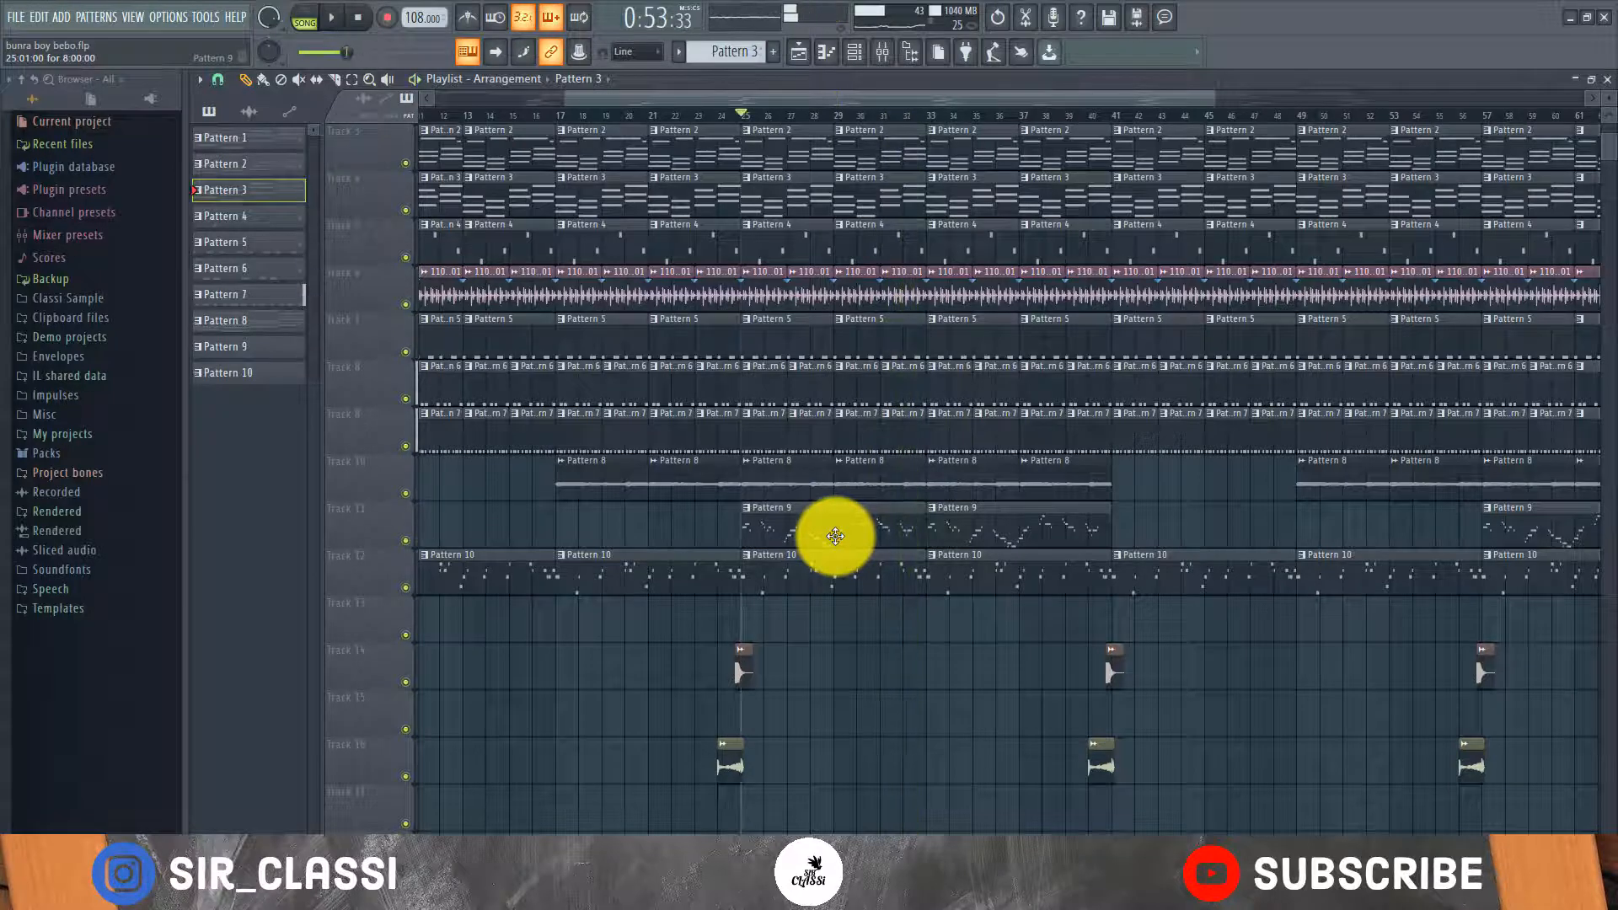
double_click(834, 536)
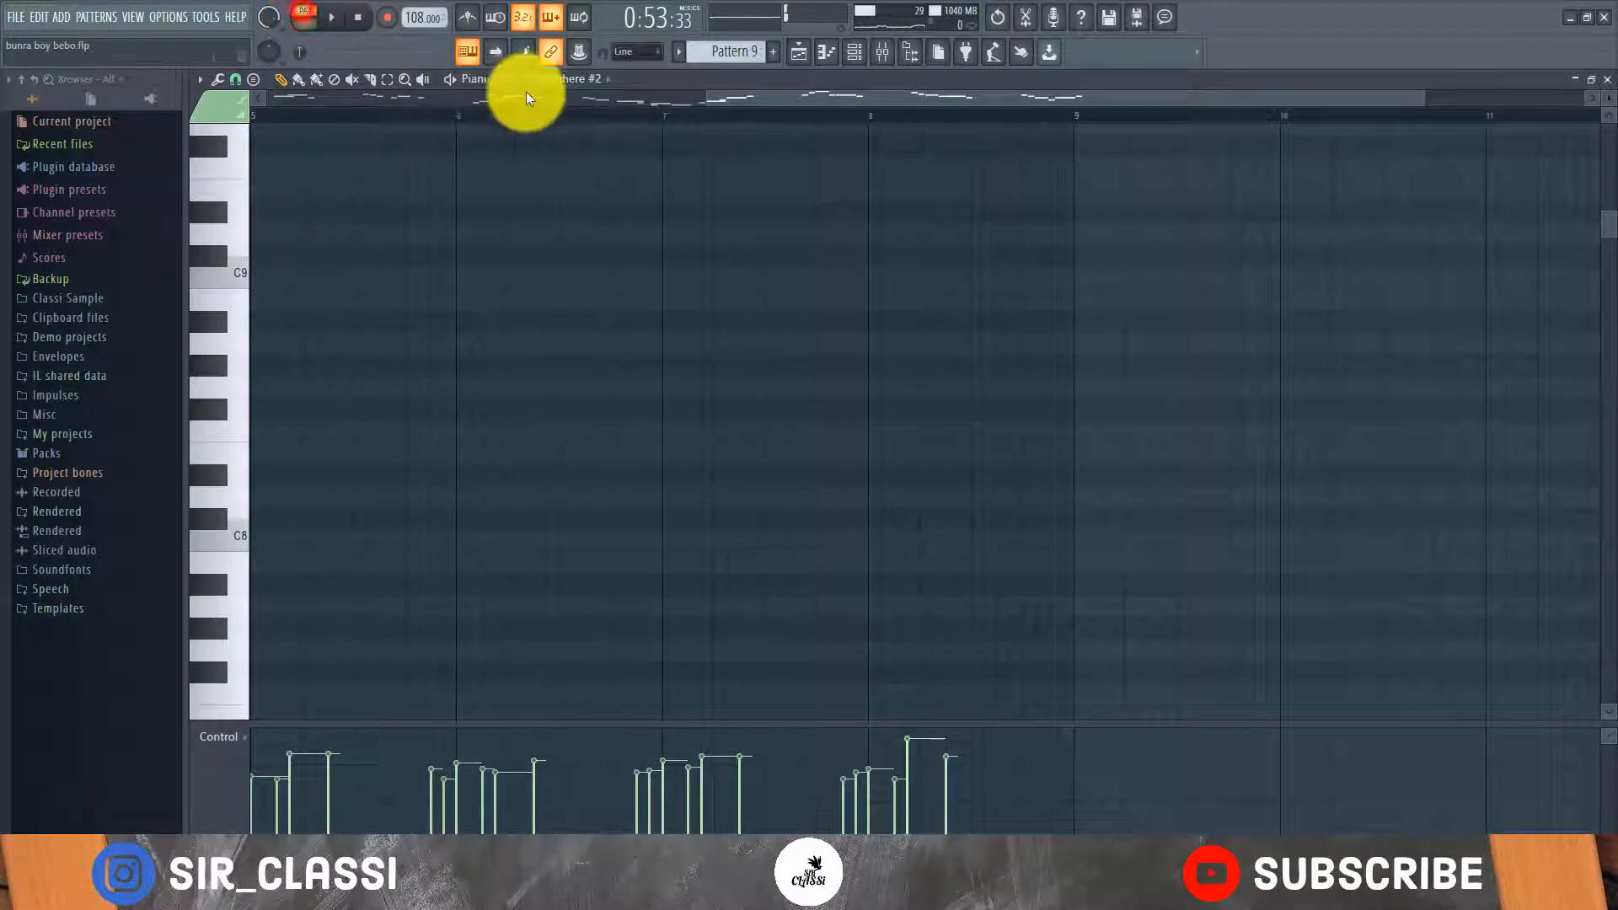
left_click_drag(723, 114, 253, 123)
scroll(497, 249, "down", 10)
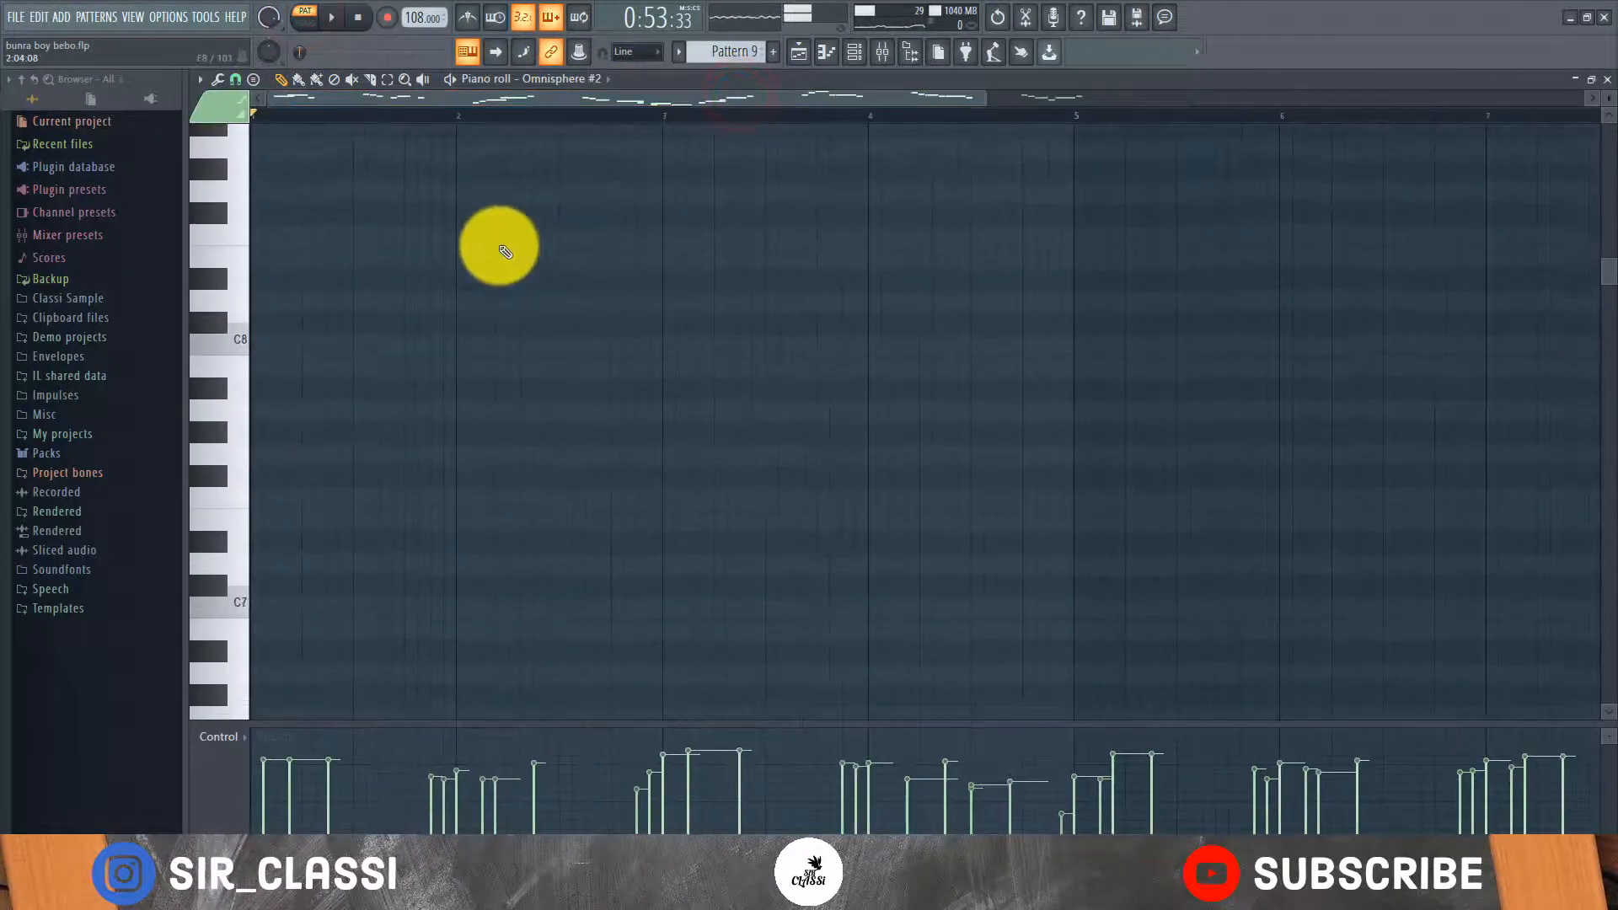
scroll(499, 247, "down", 6)
scroll(487, 229, "up", 3)
scroll(451, 123, "down", 2)
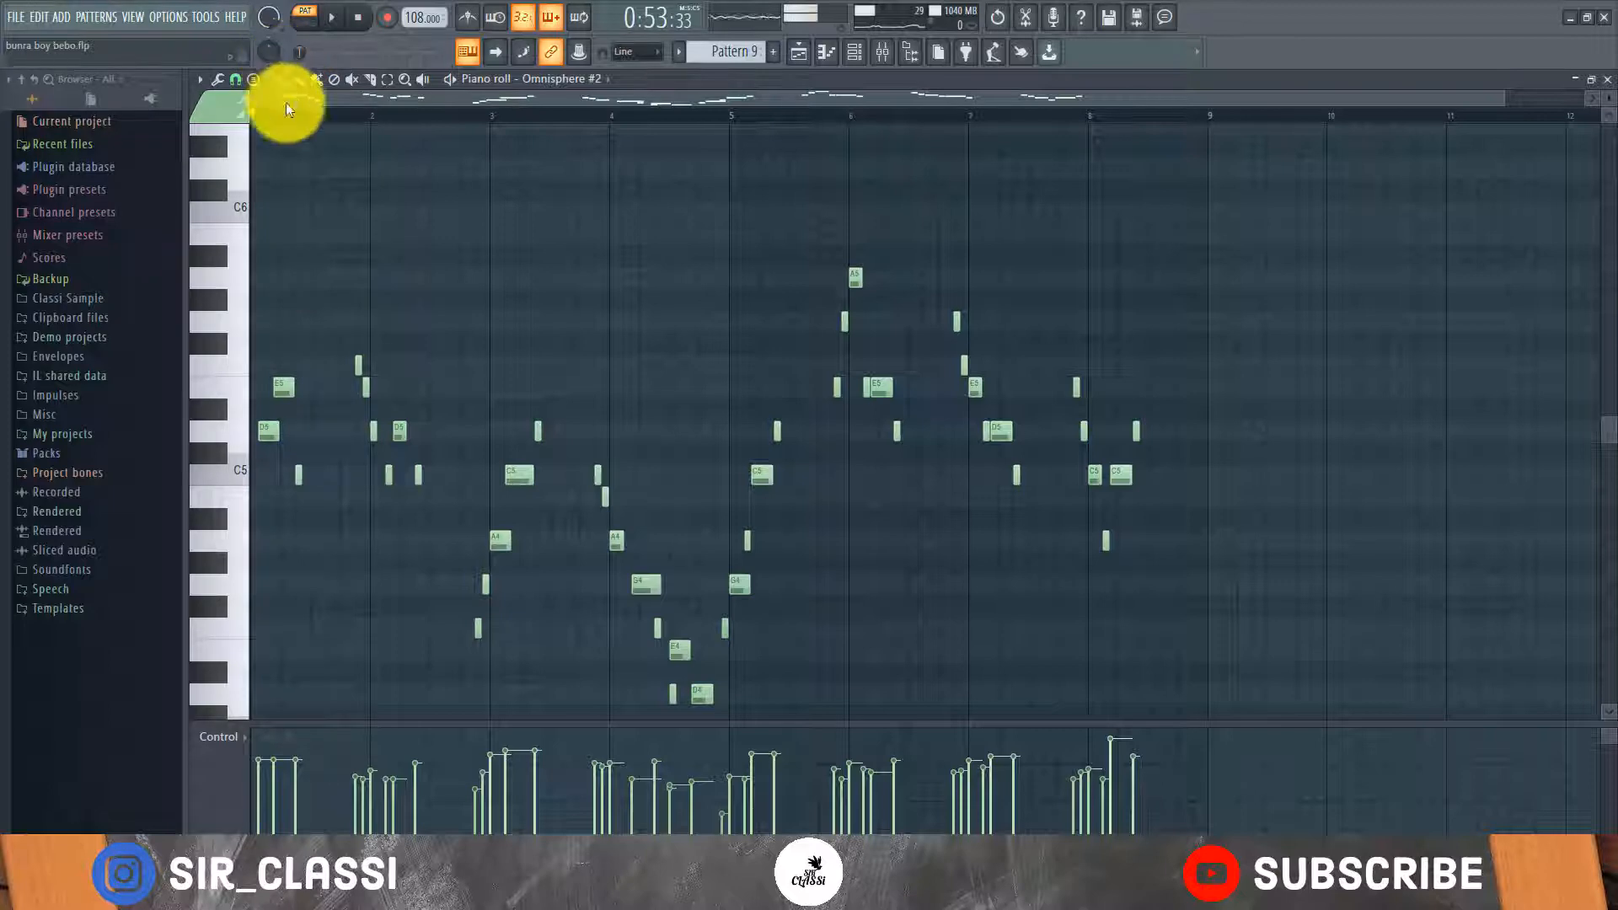
Play the Pattern 9 Omnisphere #2 melody through in pattern mode, following its notes, and stop.
key("space")
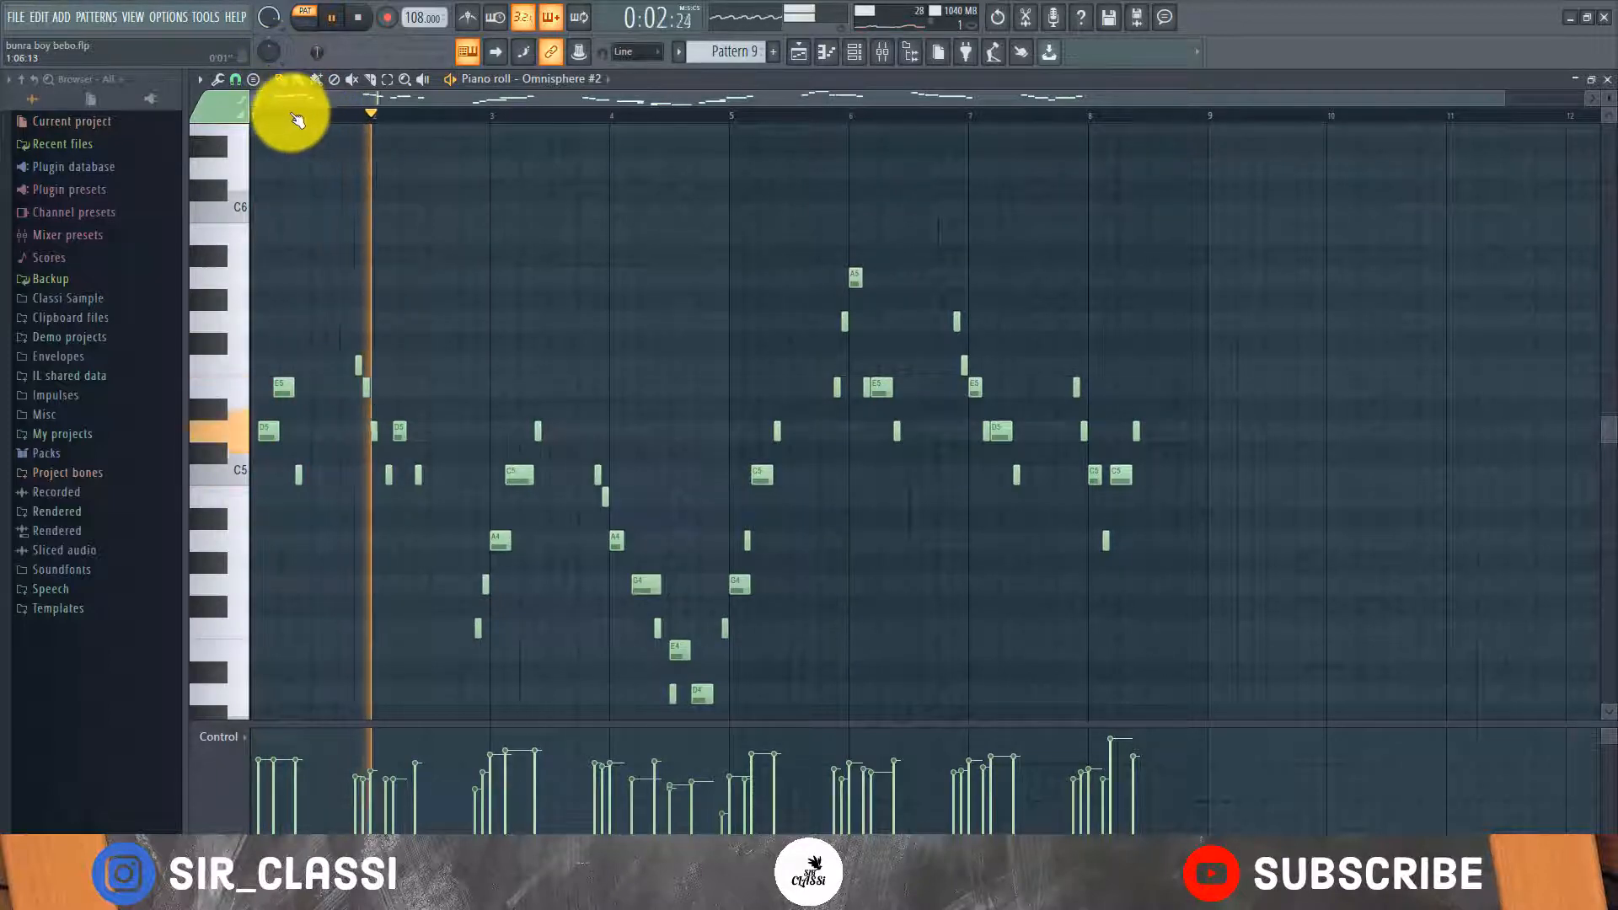
scroll(284, 115, "up", 3)
scroll(285, 119, "down", 1)
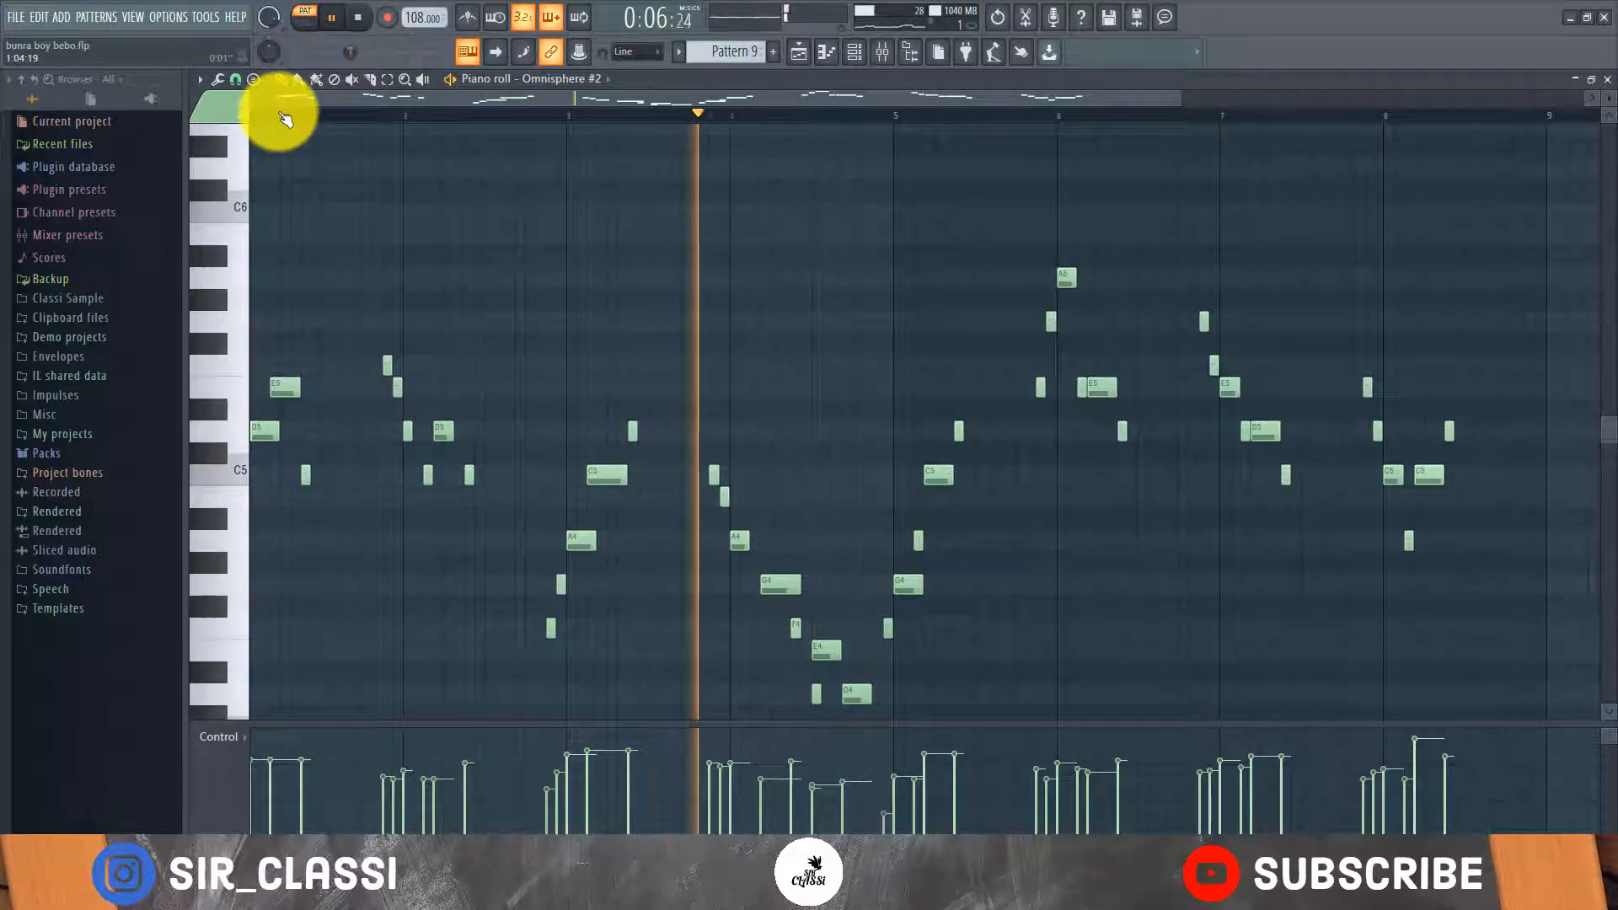
scroll(285, 119, "down", 2)
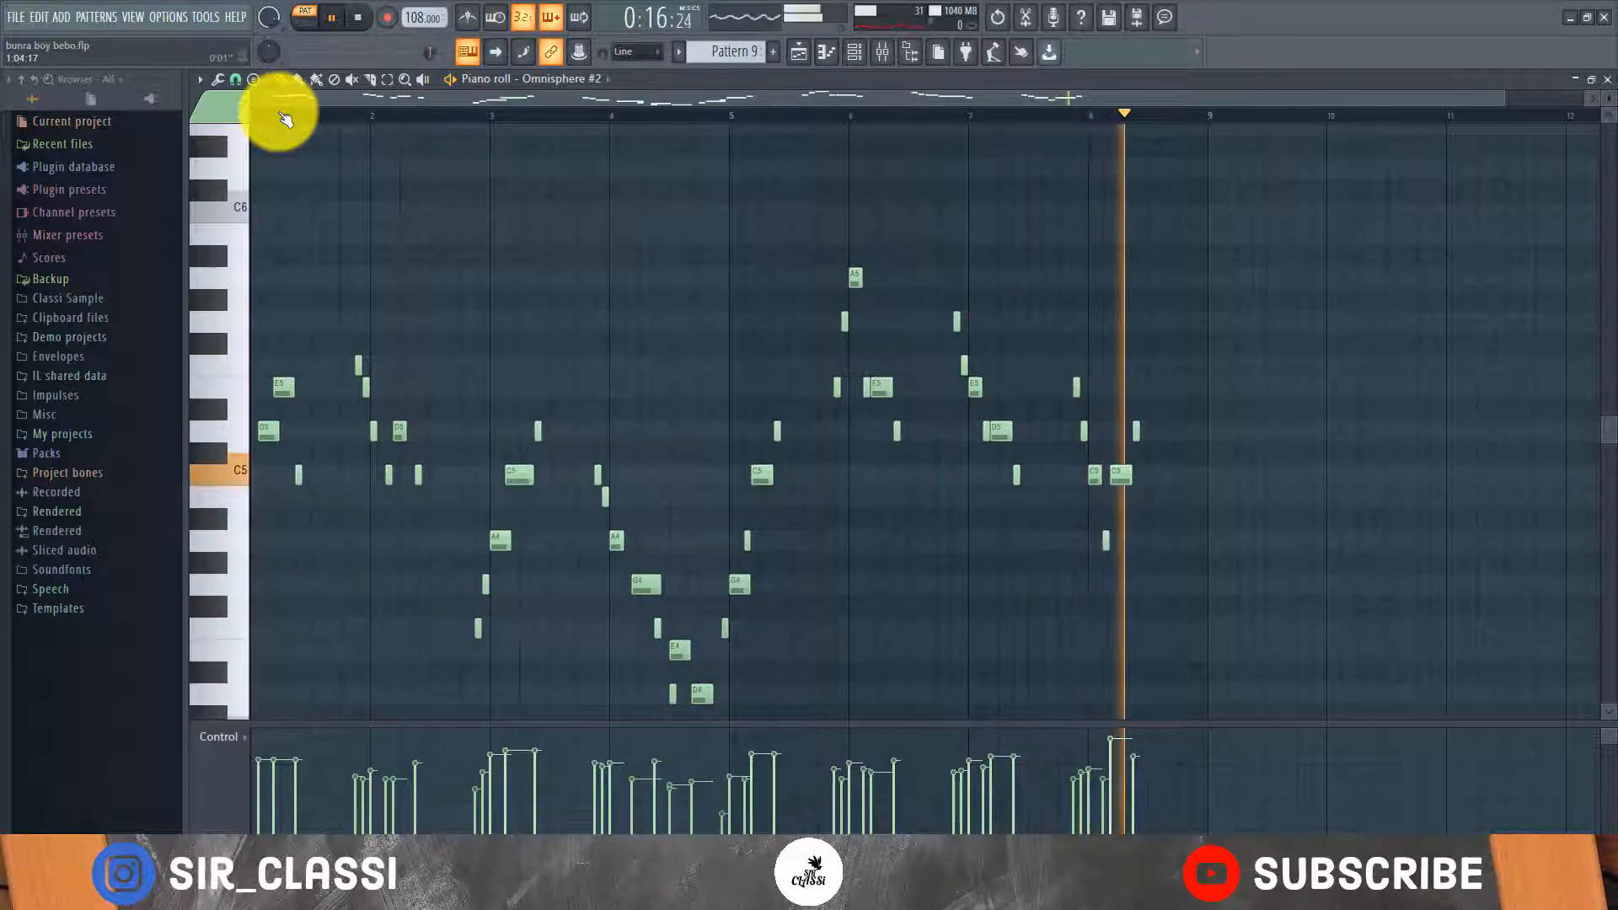
key("space")
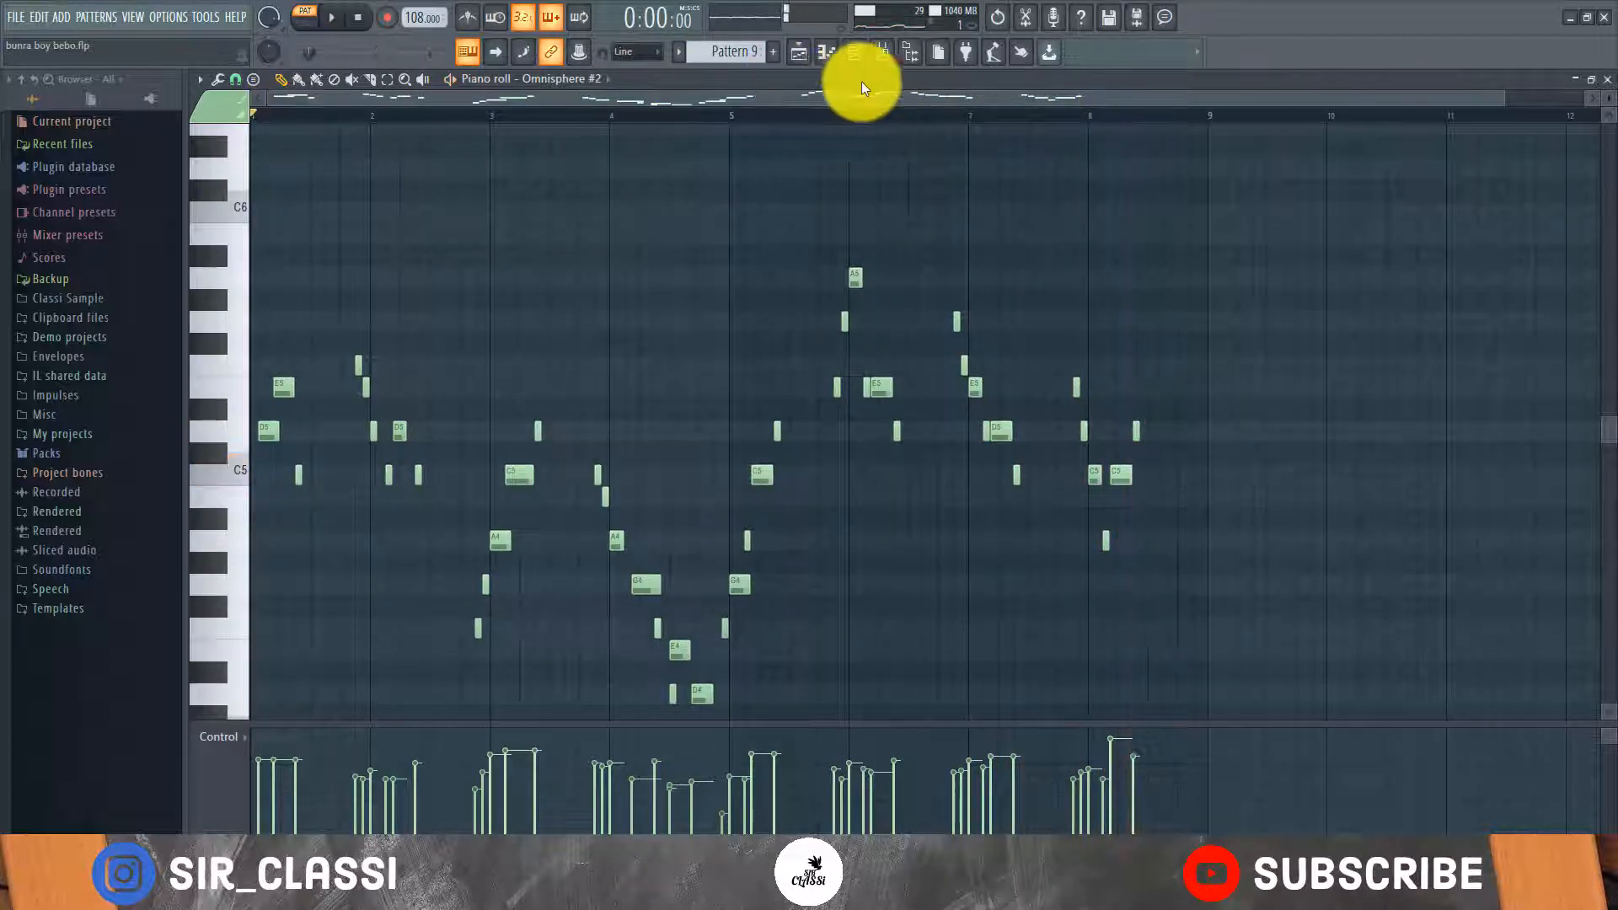
Return to the playlist in song mode, survey the transition and percussion clips, and place the playhead at bar 7.
left_click(807, 56)
scroll(678, 127, "down", 3)
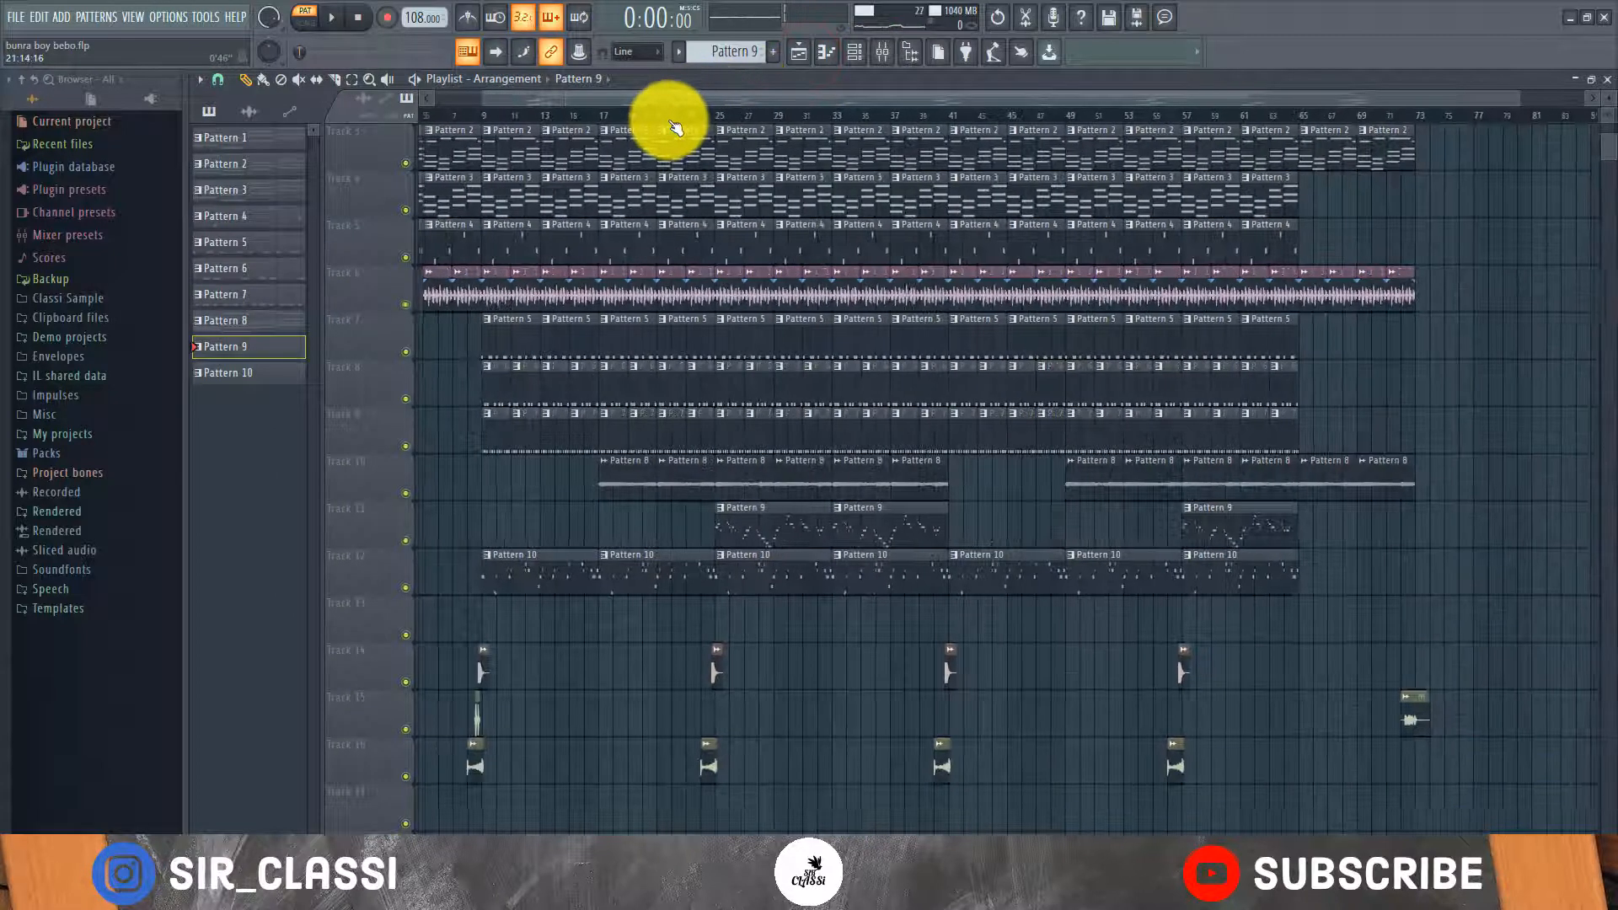
scroll(787, 289, "down", 4)
scroll(792, 295, "down", 3)
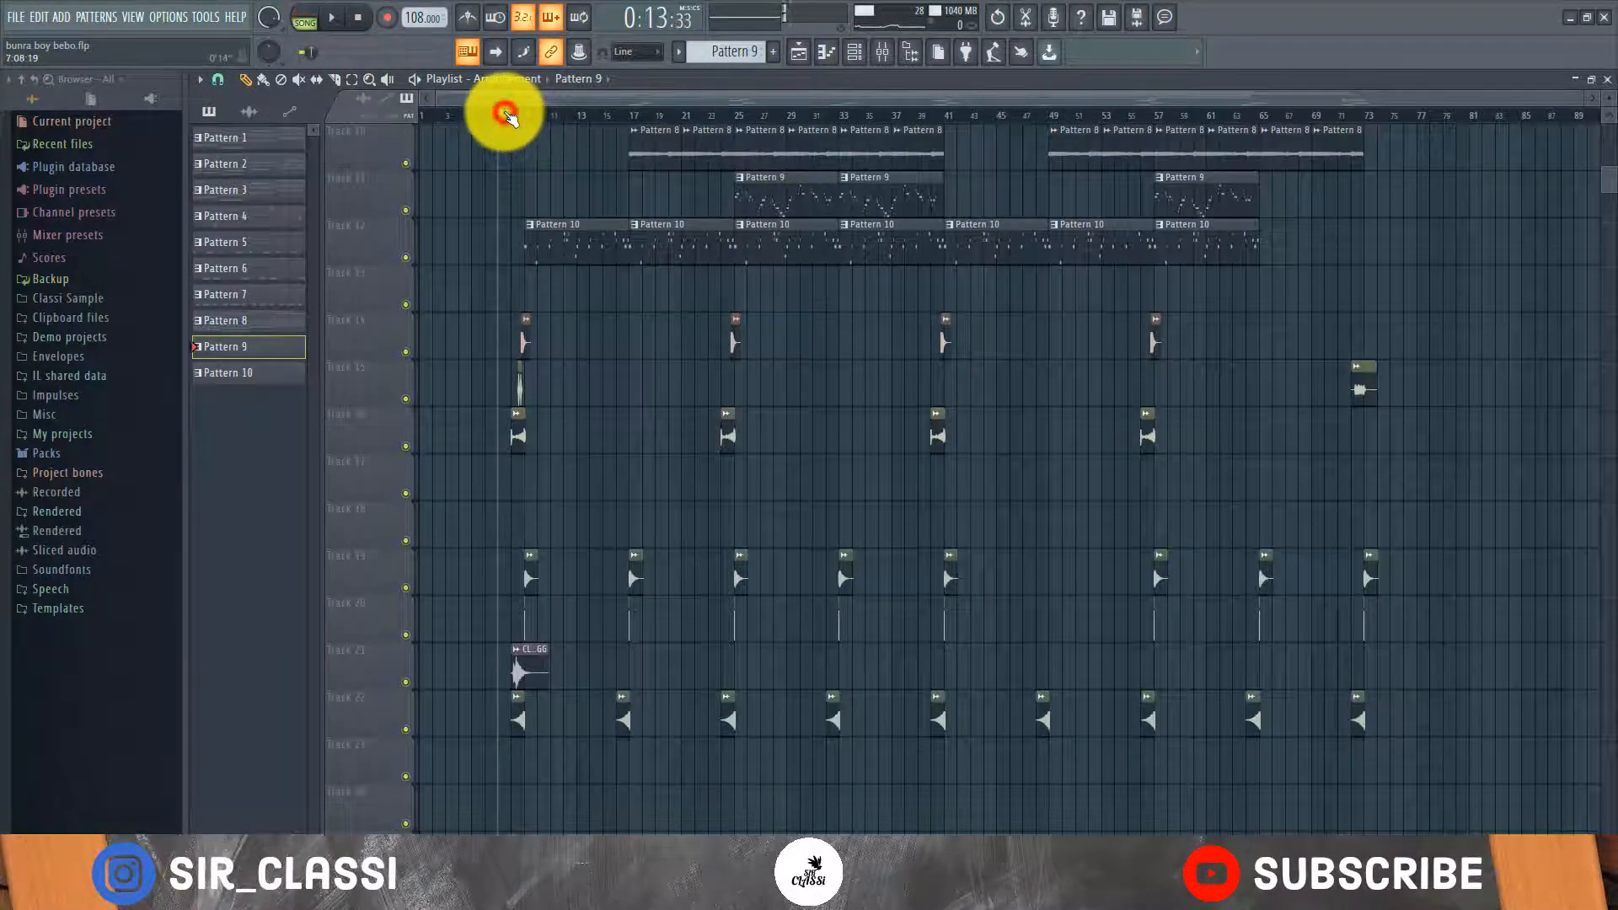
scroll(506, 114, "up", 5)
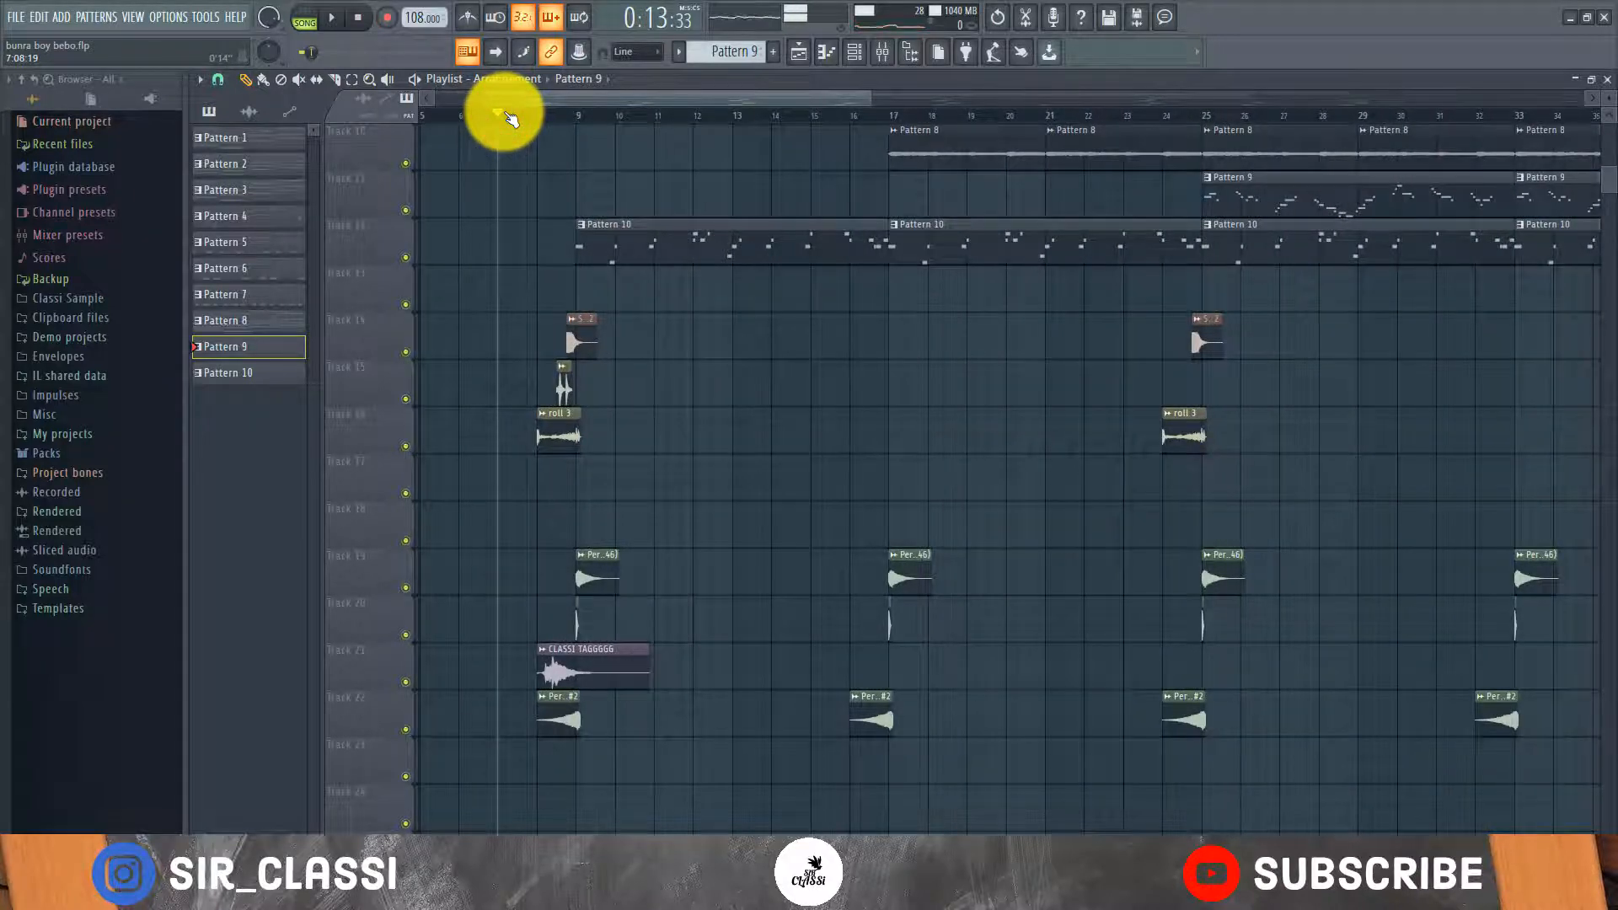
scroll(489, 101, "down", 3)
scroll(486, 96, "down", 4)
left_click_drag(643, 98, 468, 111)
scroll(503, 117, "down", 3)
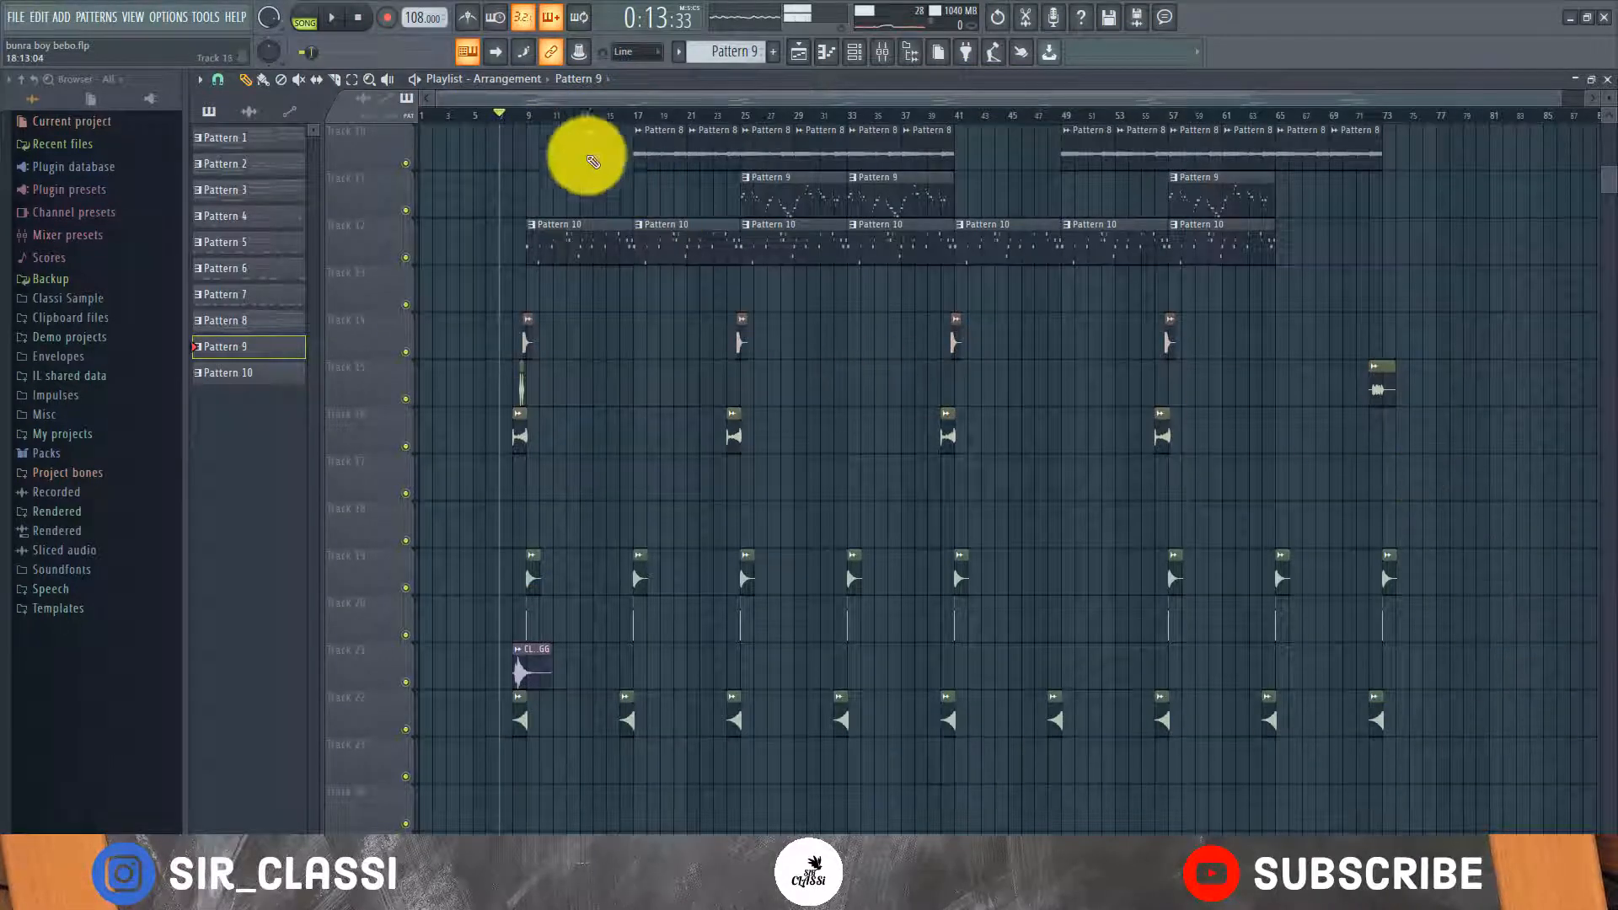
scroll(497, 116, "up", 6)
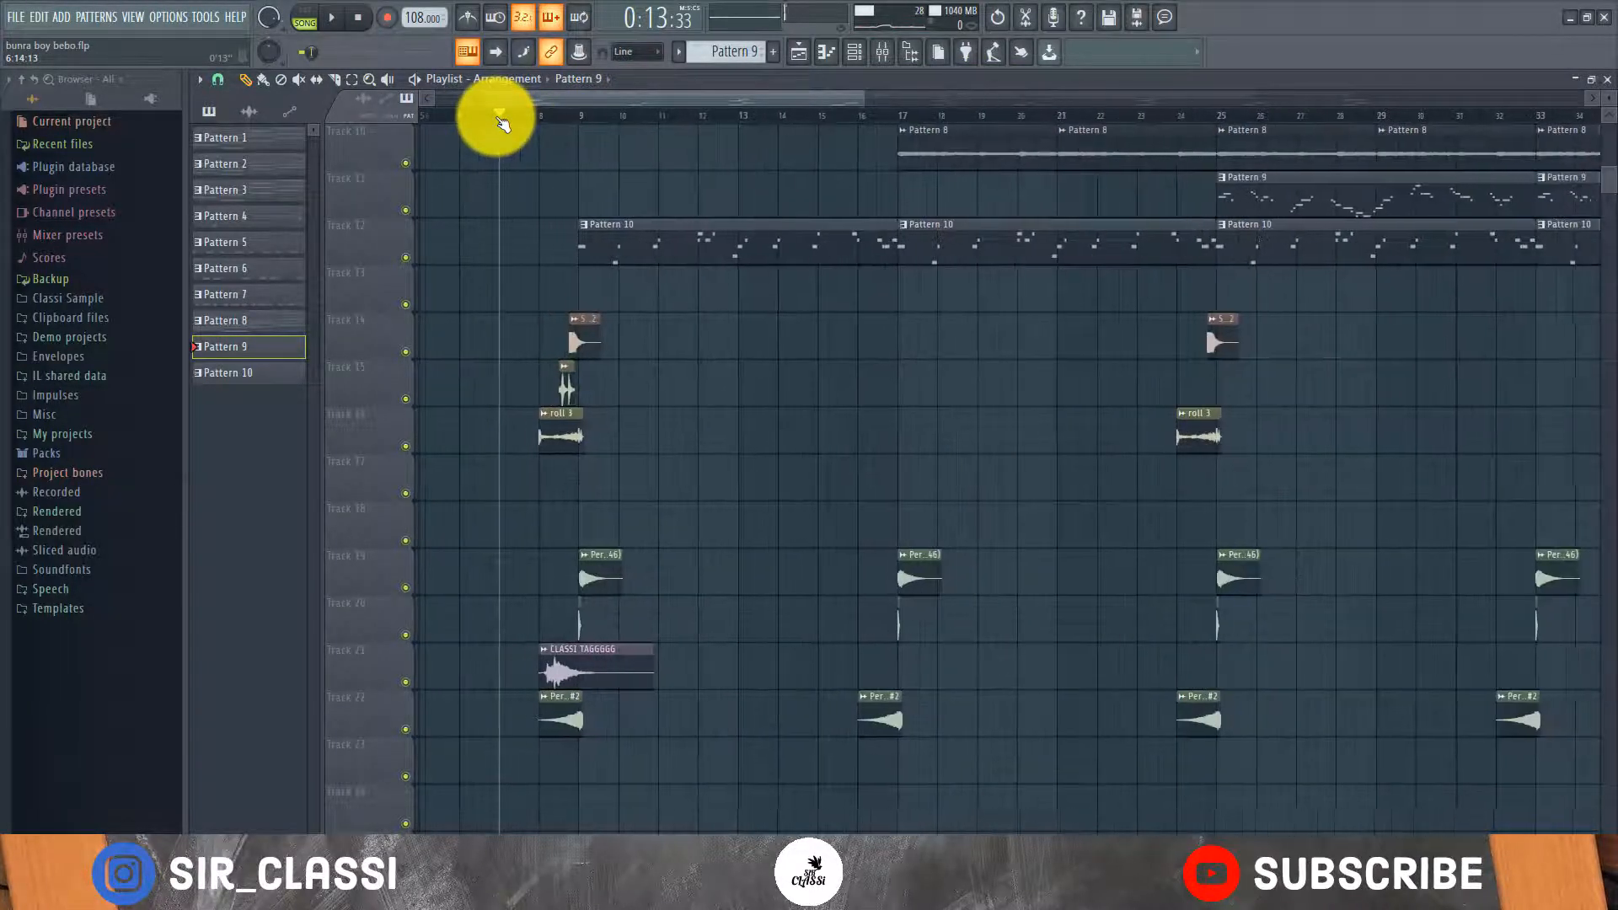
Play the transition from bar 7, mute the CLASSI tag track, and replay the transition without it.
key("space")
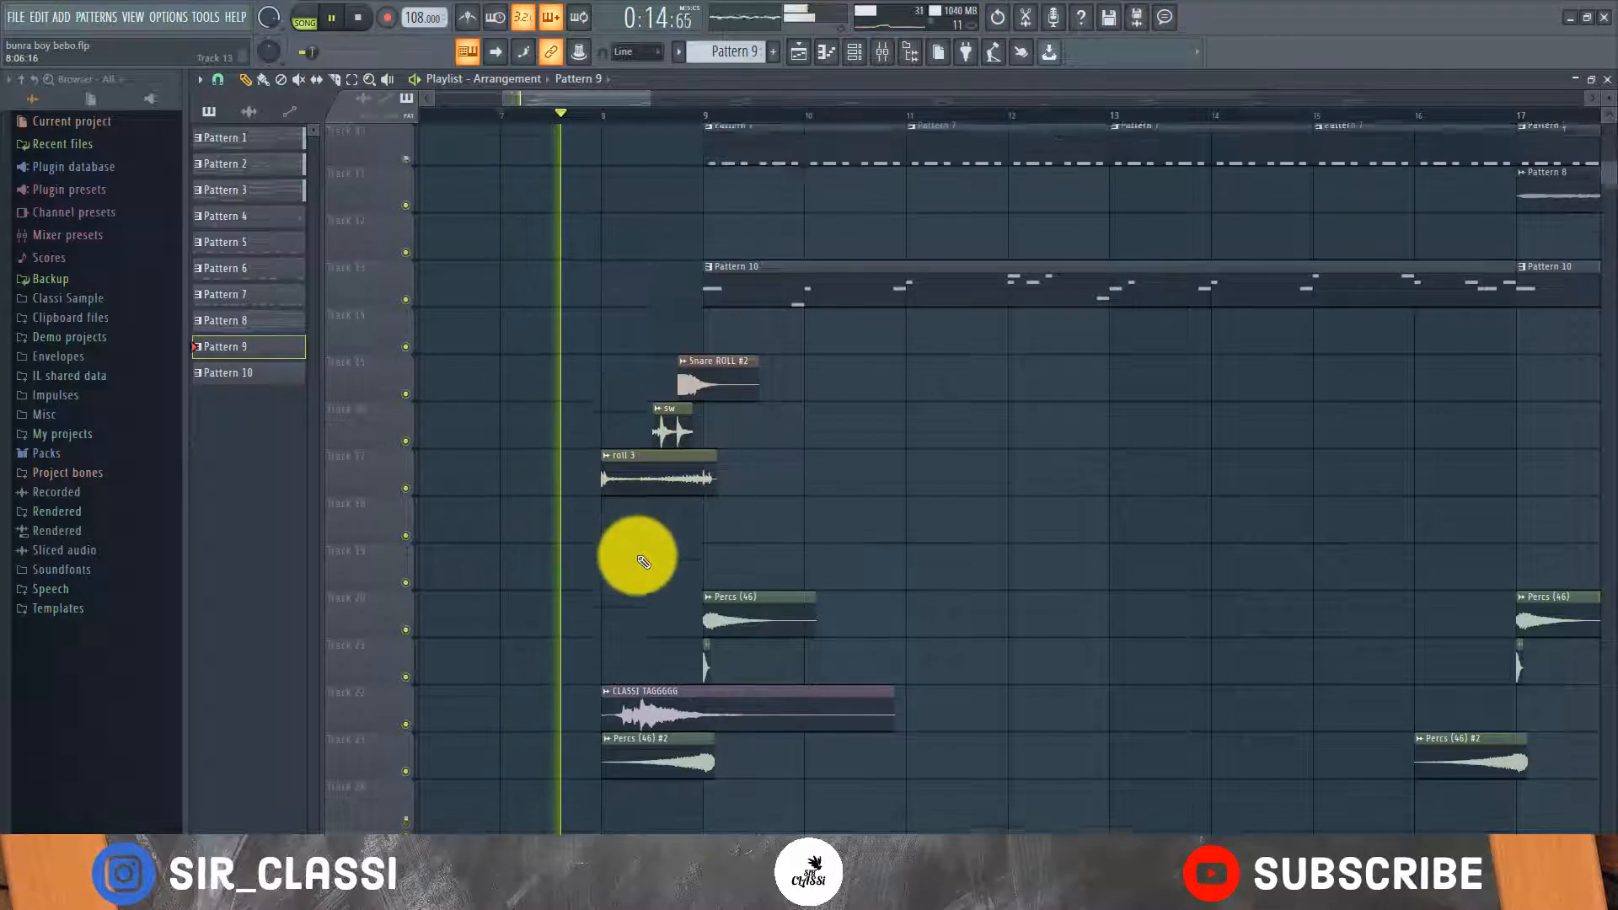
scroll(636, 549, "up", 1)
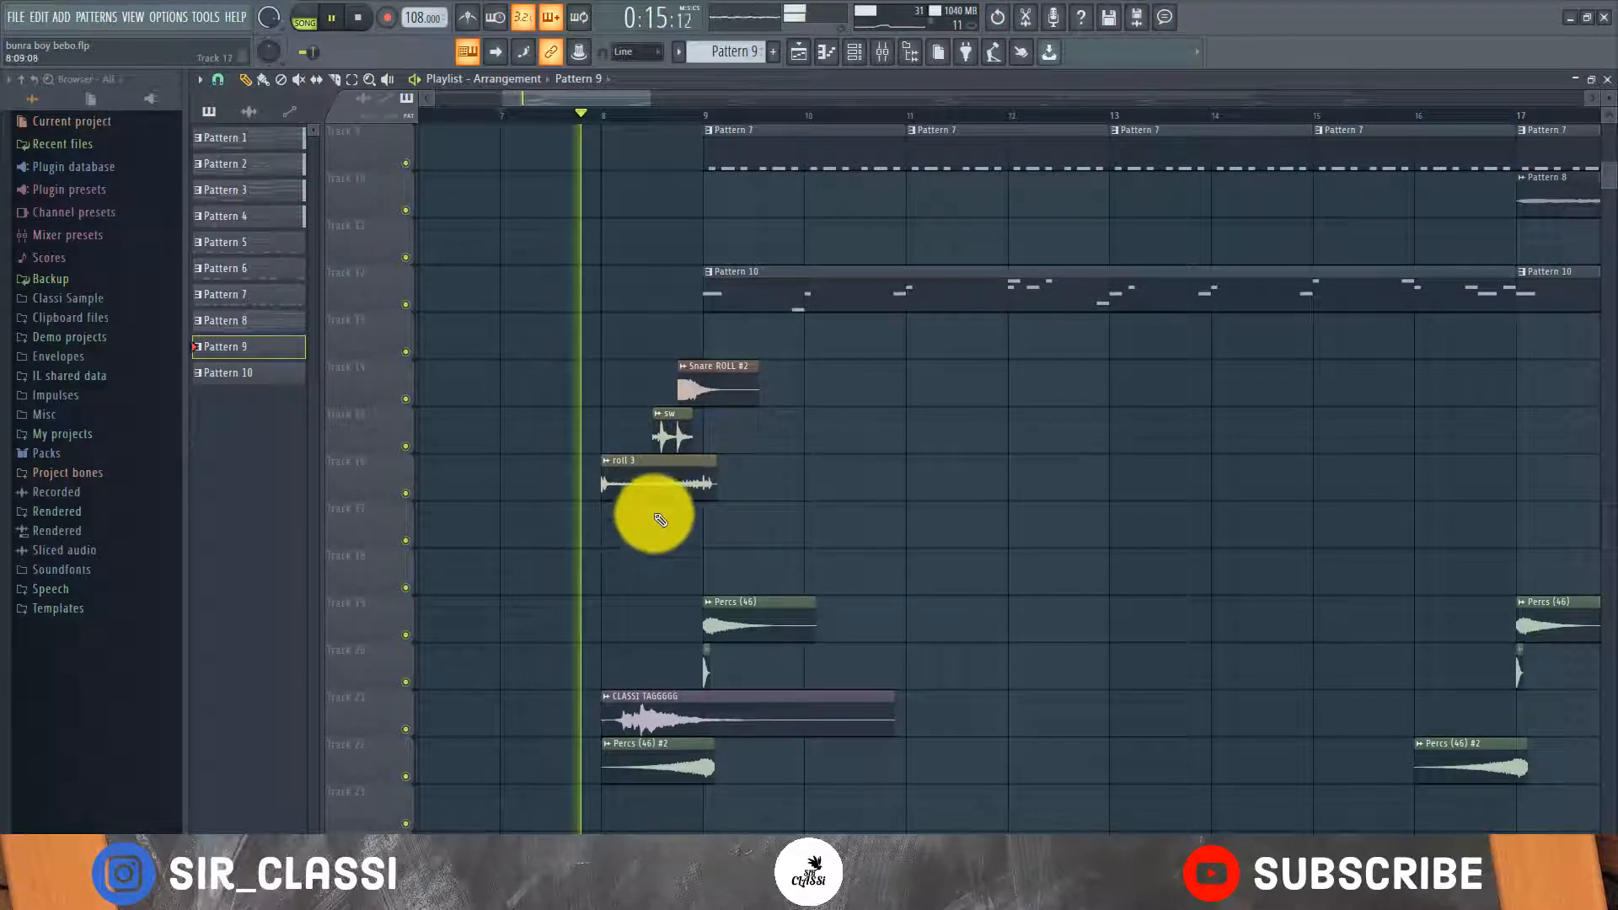
left_click(407, 726)
key("space")
key("space")
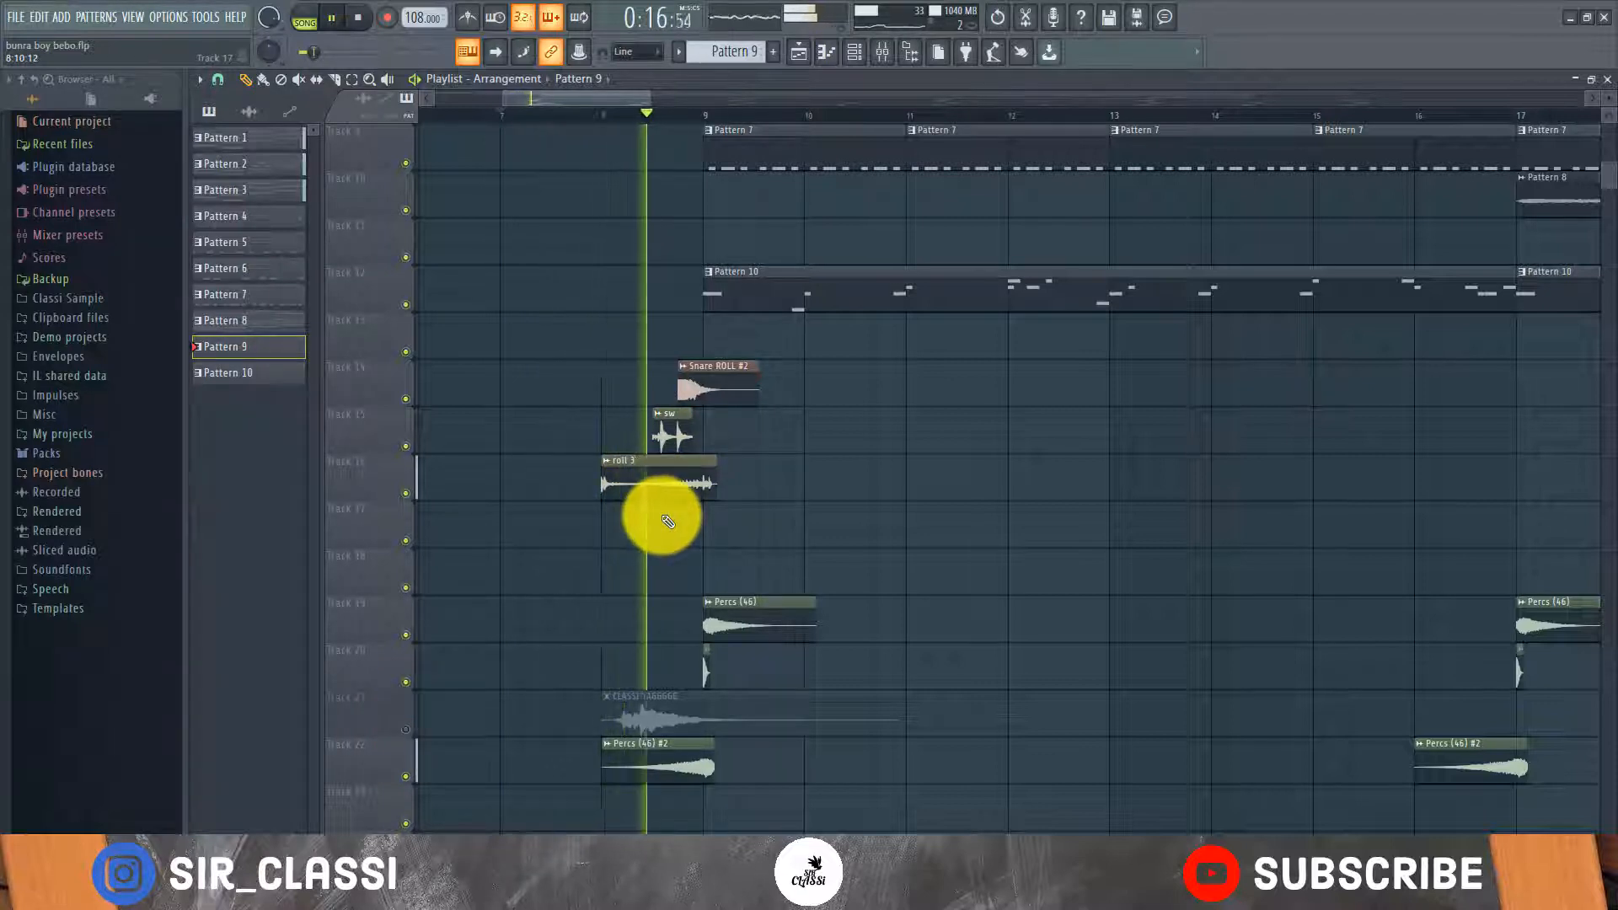
key("space")
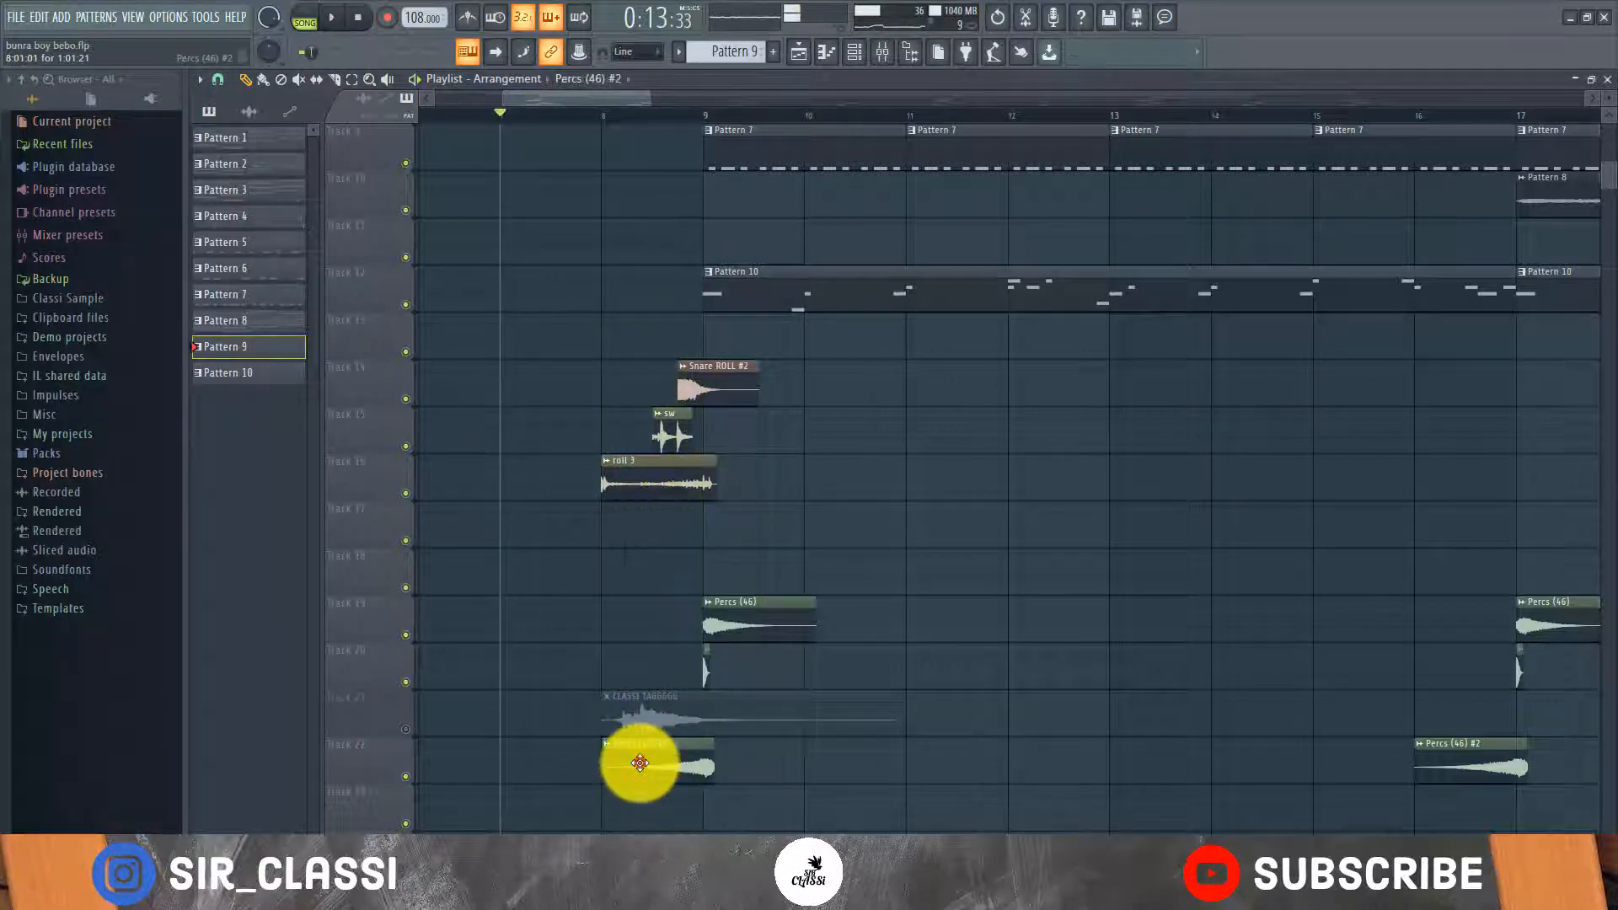
Inspect the sample settings of the Percs (46) #2, roll 3 and sw transition clips around bar 8.
double_click(639, 764)
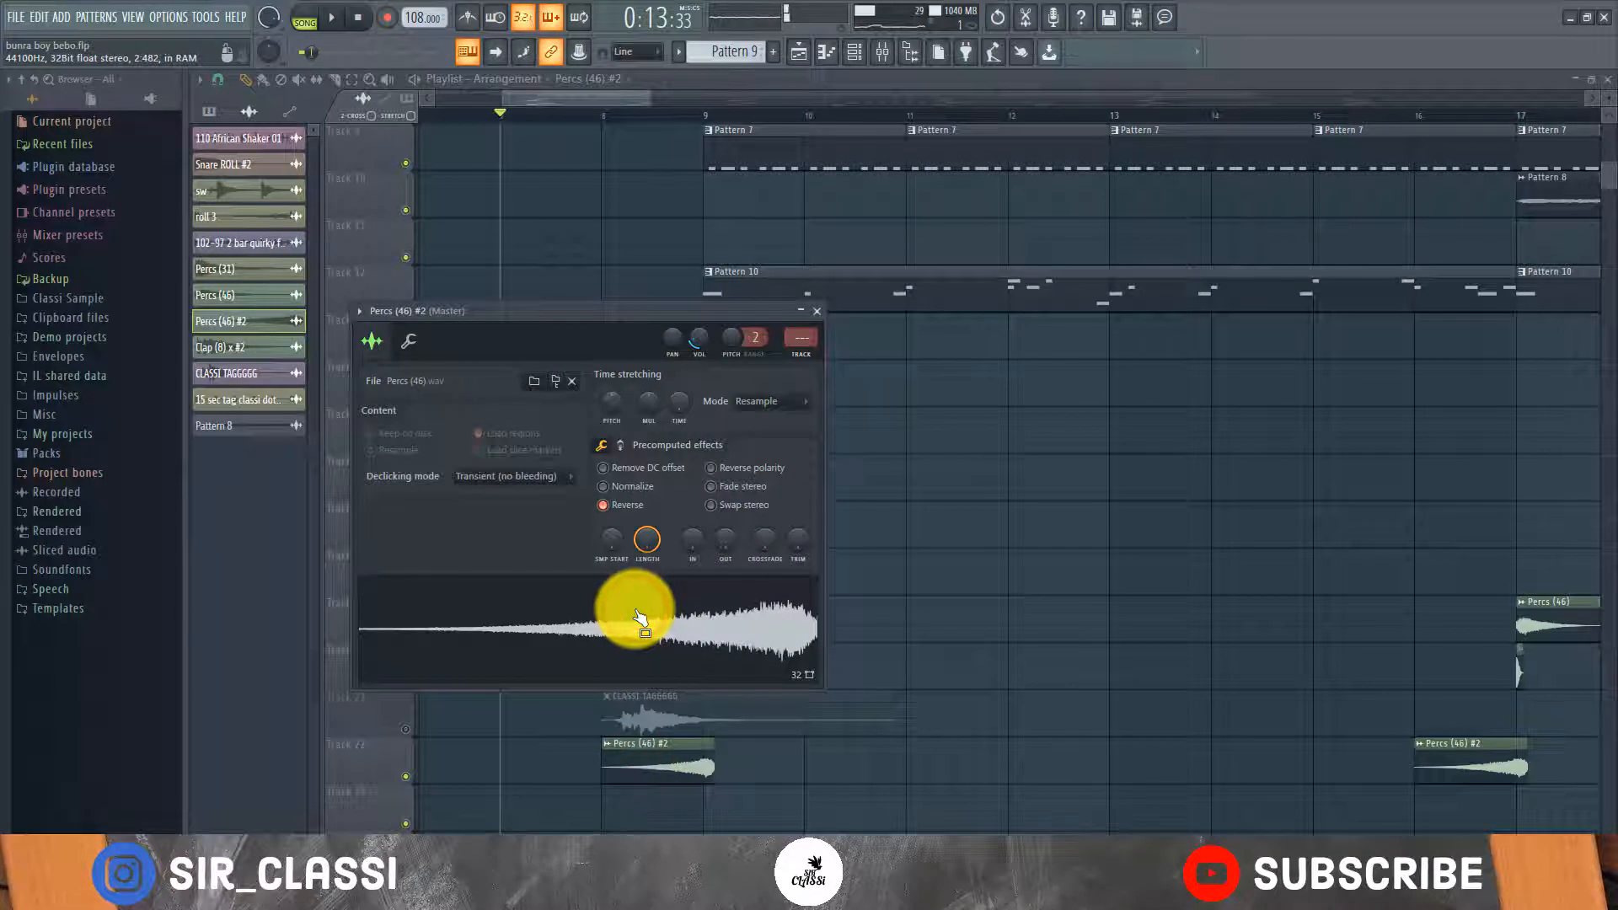
left_click(814, 313)
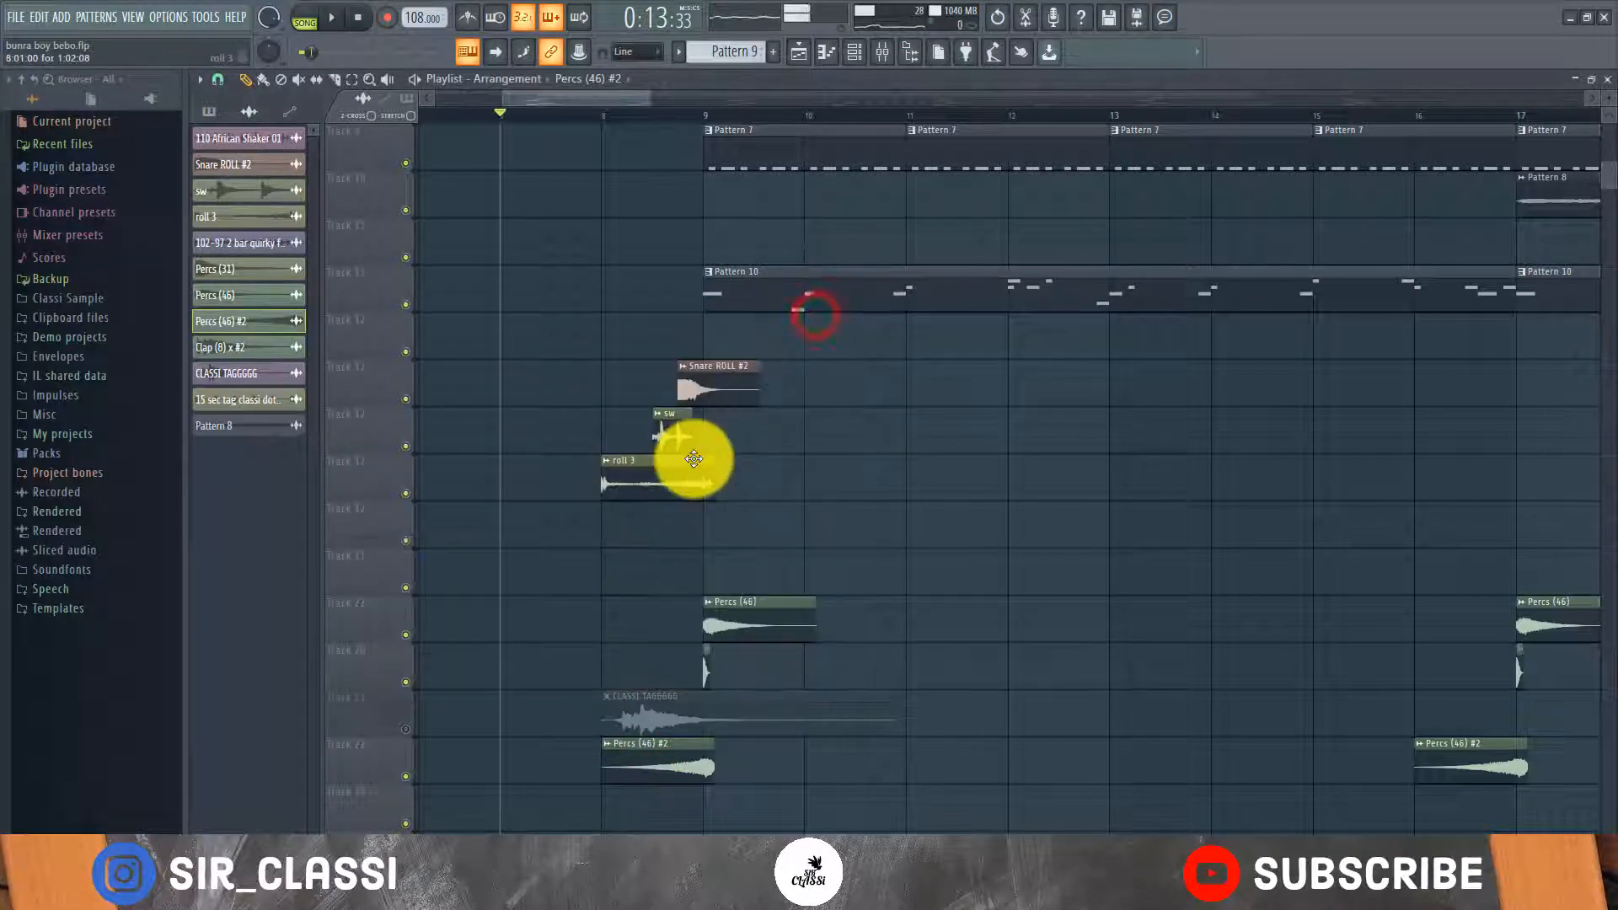
double_click(666, 476)
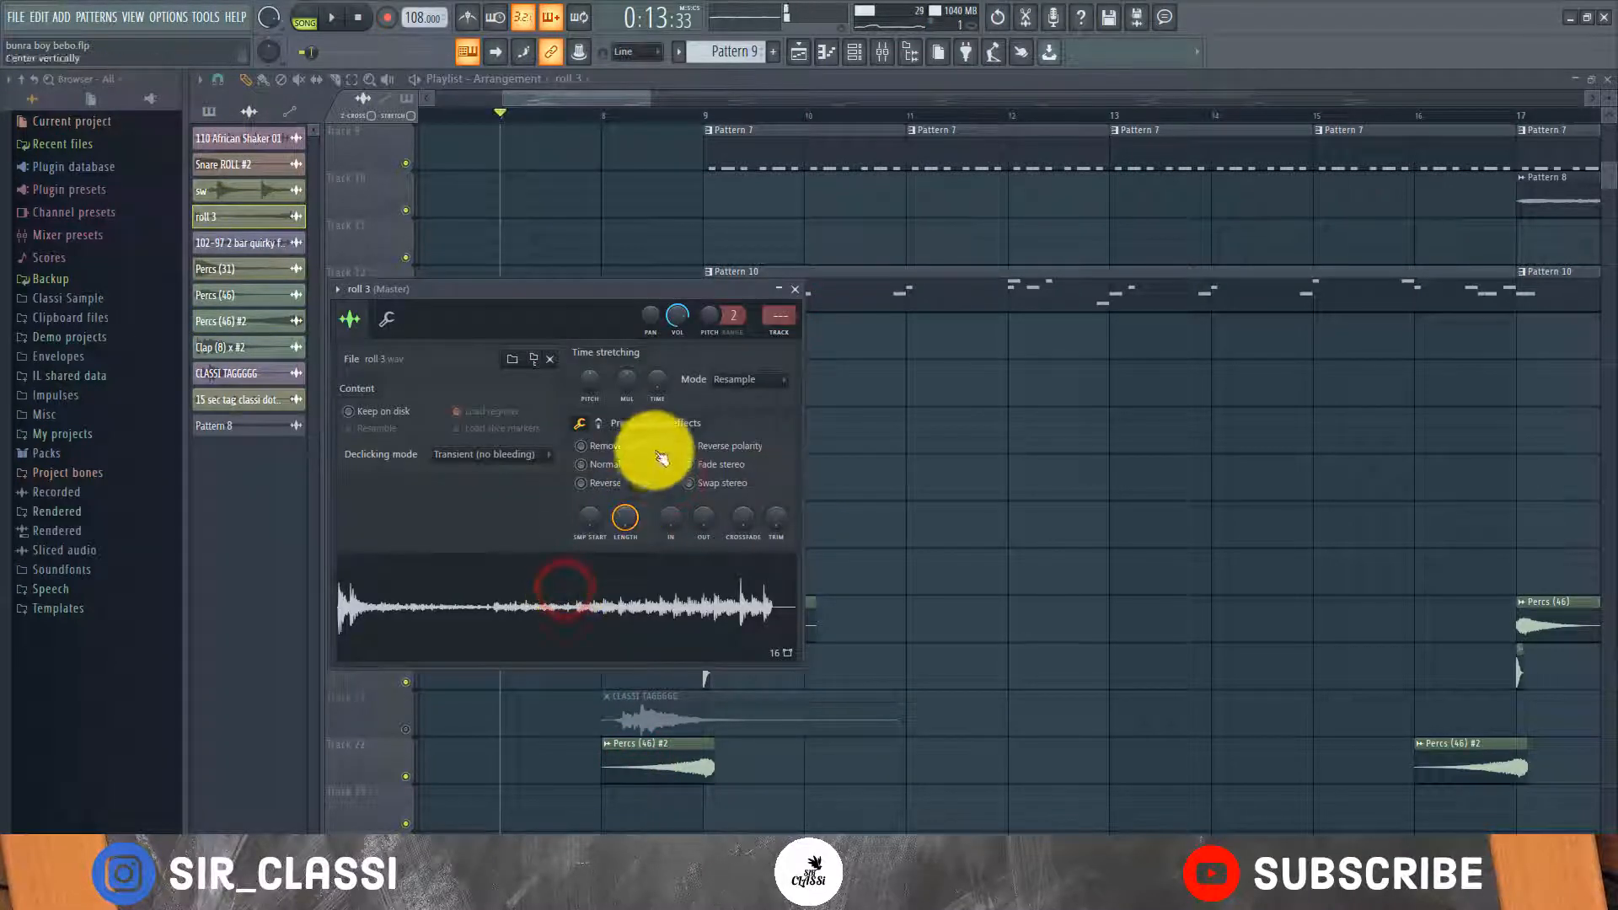
left_click(792, 292)
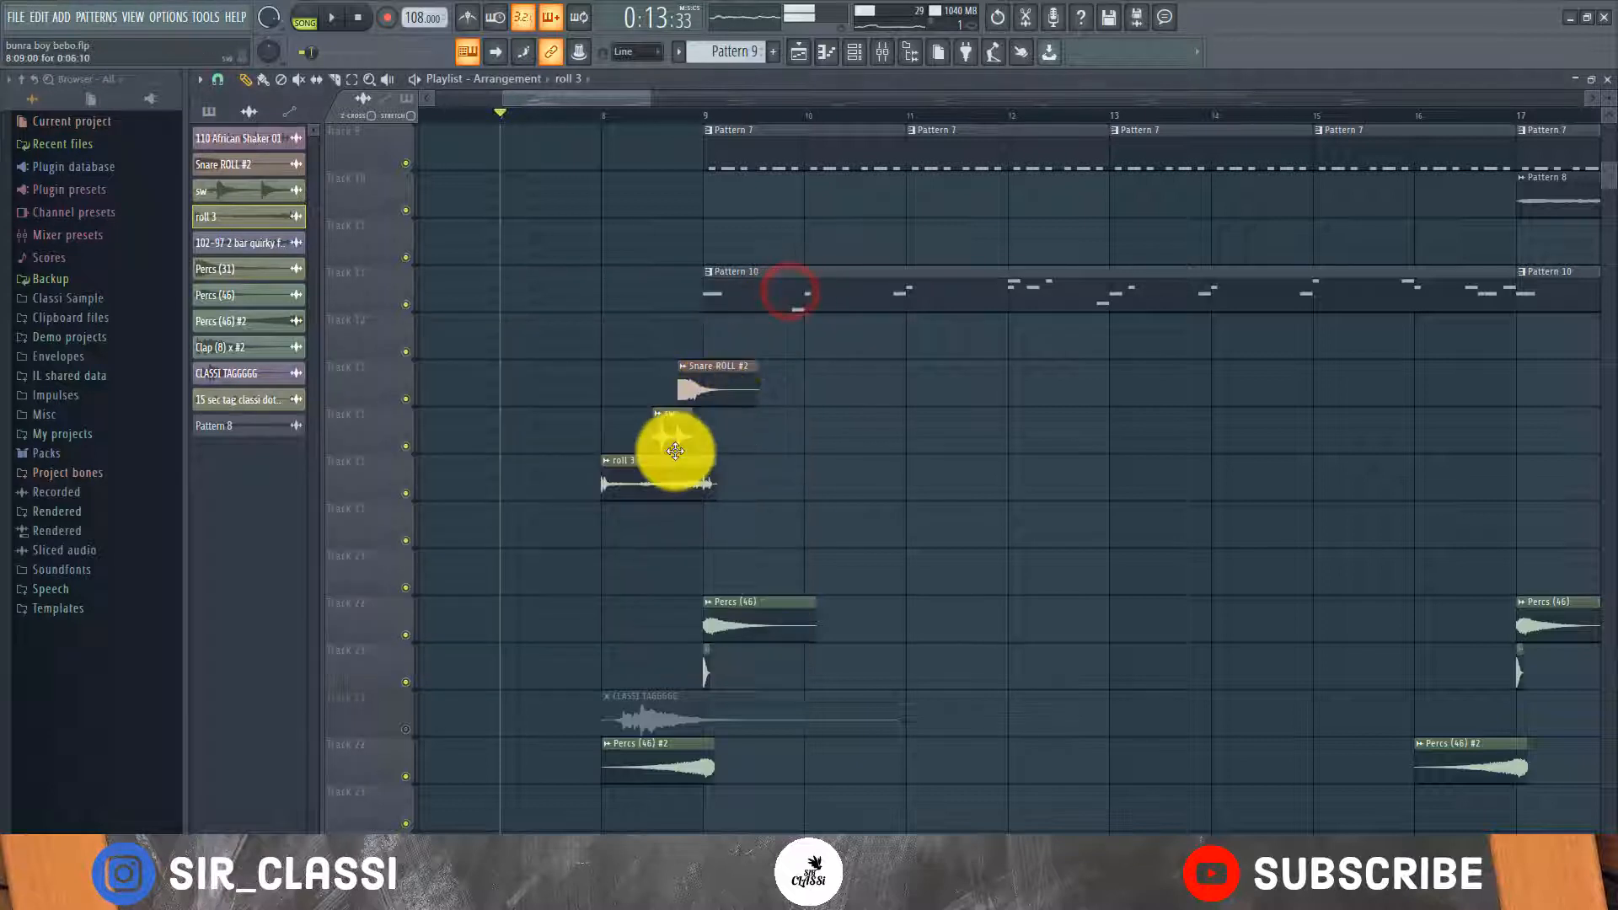
double_click(675, 445)
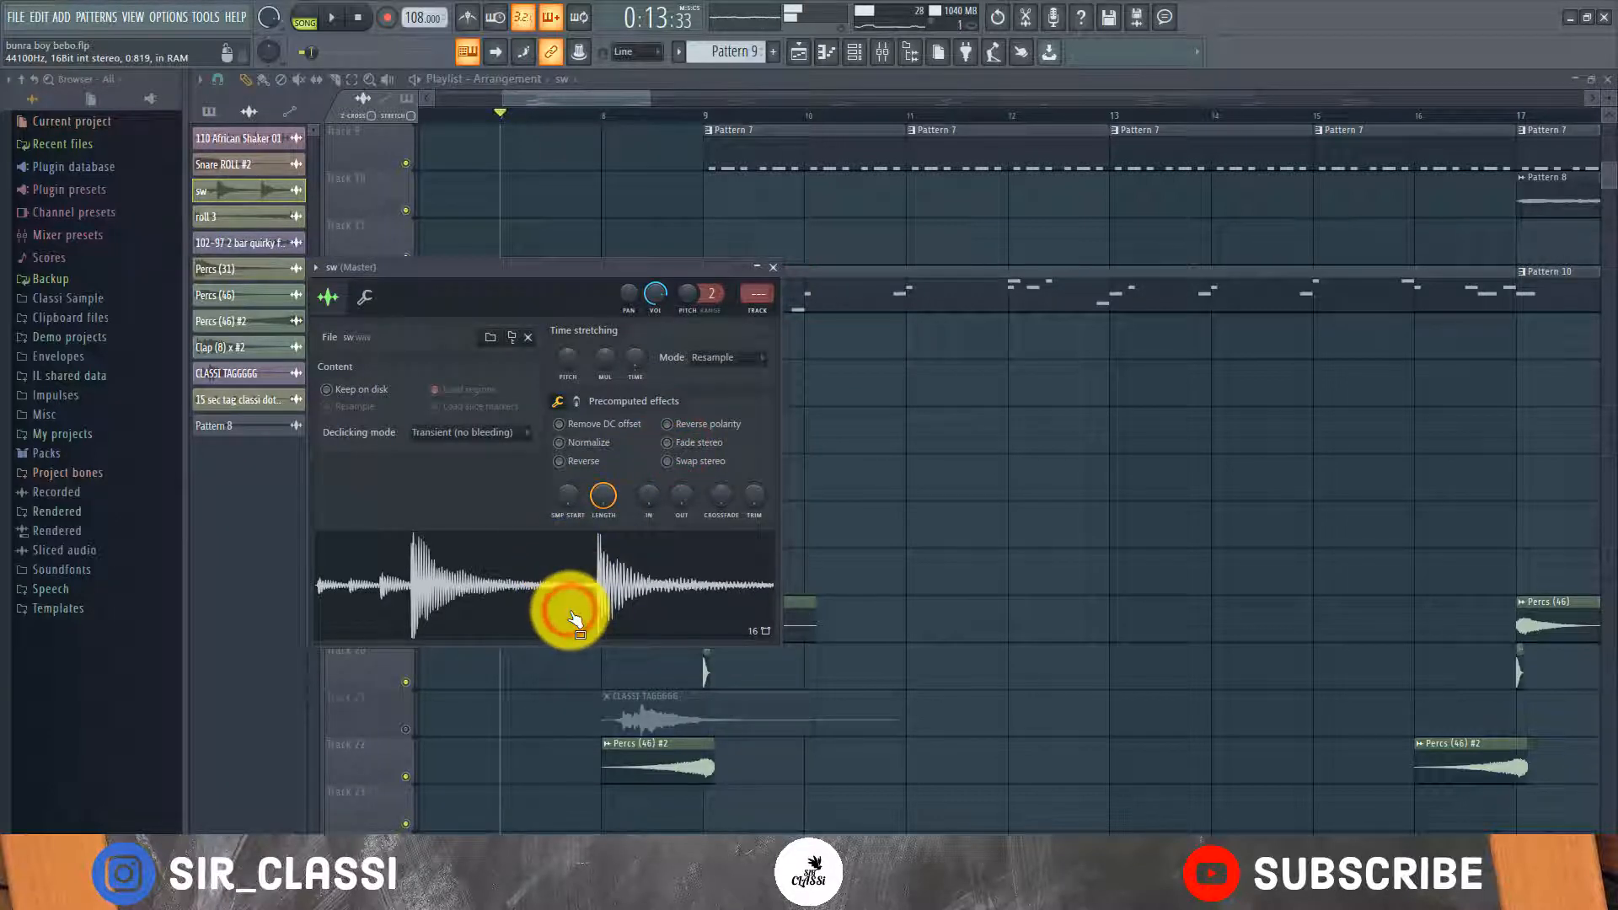
Audition the sw and Snare ROLL #2 transition samples before bar 9, comparing their waveforms and clip positions.
left_click_drag(644, 268, 748, 552)
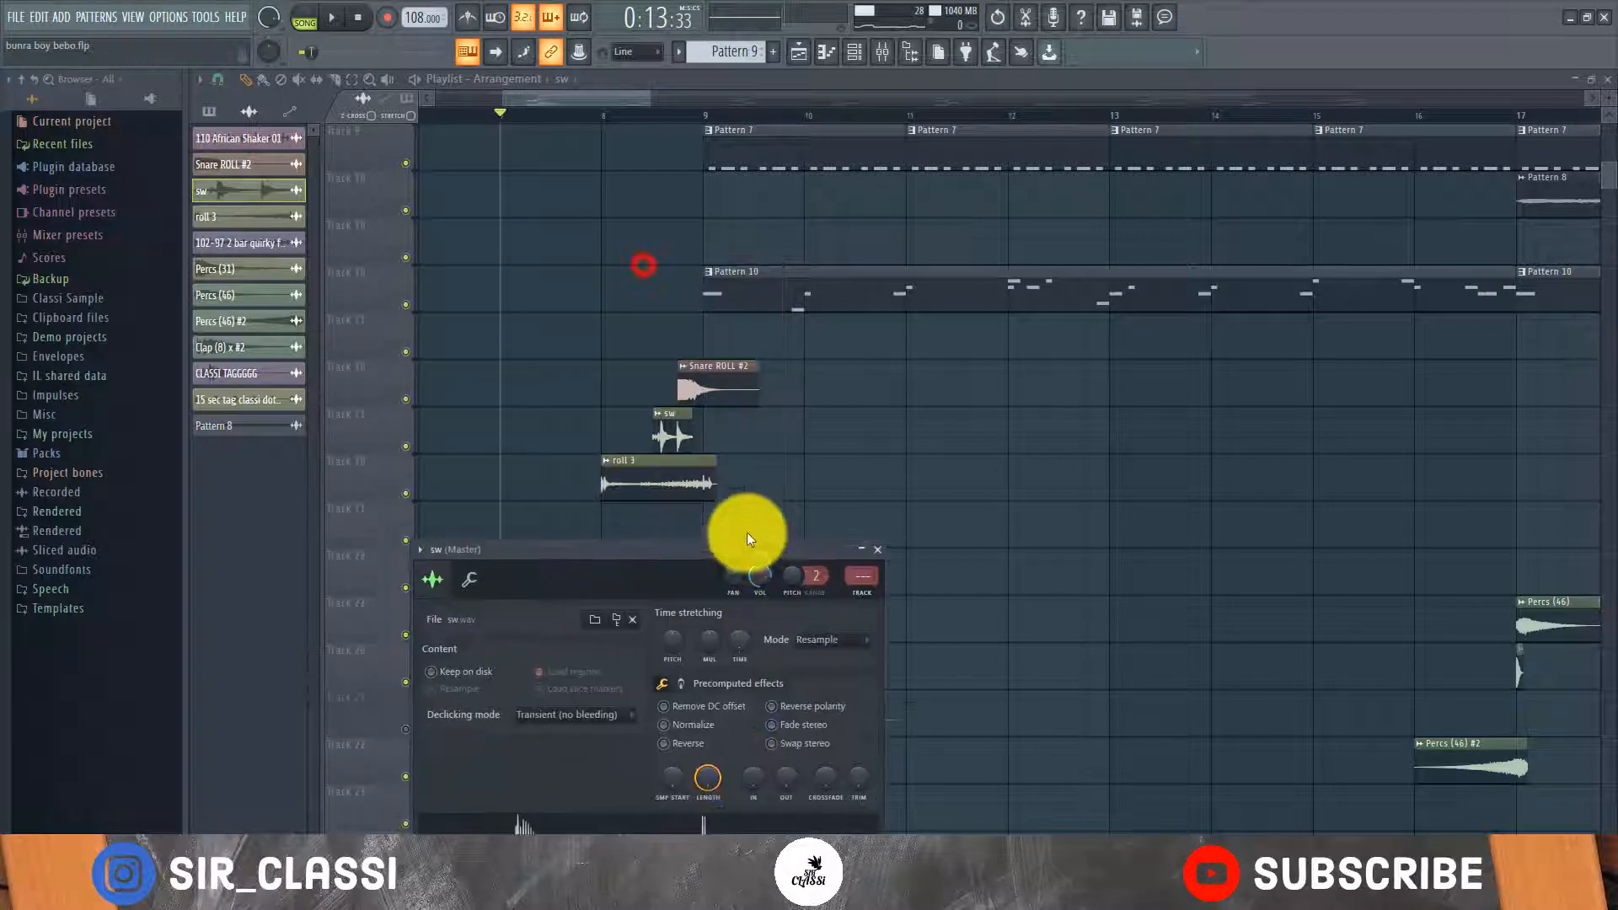
double_click(699, 385)
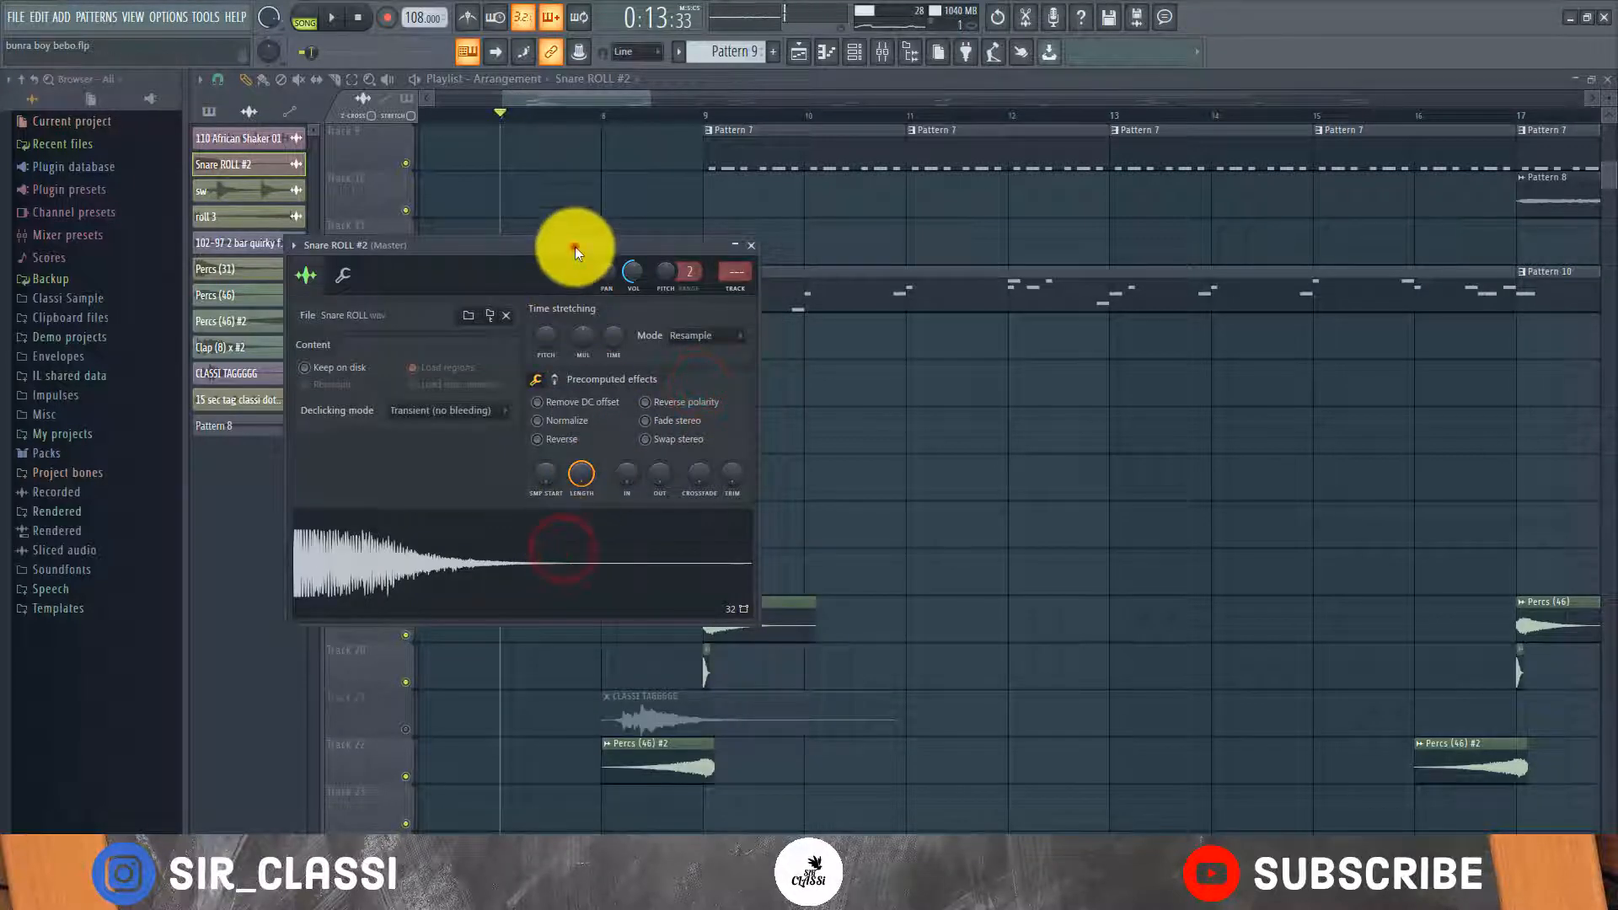
left_click_drag(575, 246, 834, 605)
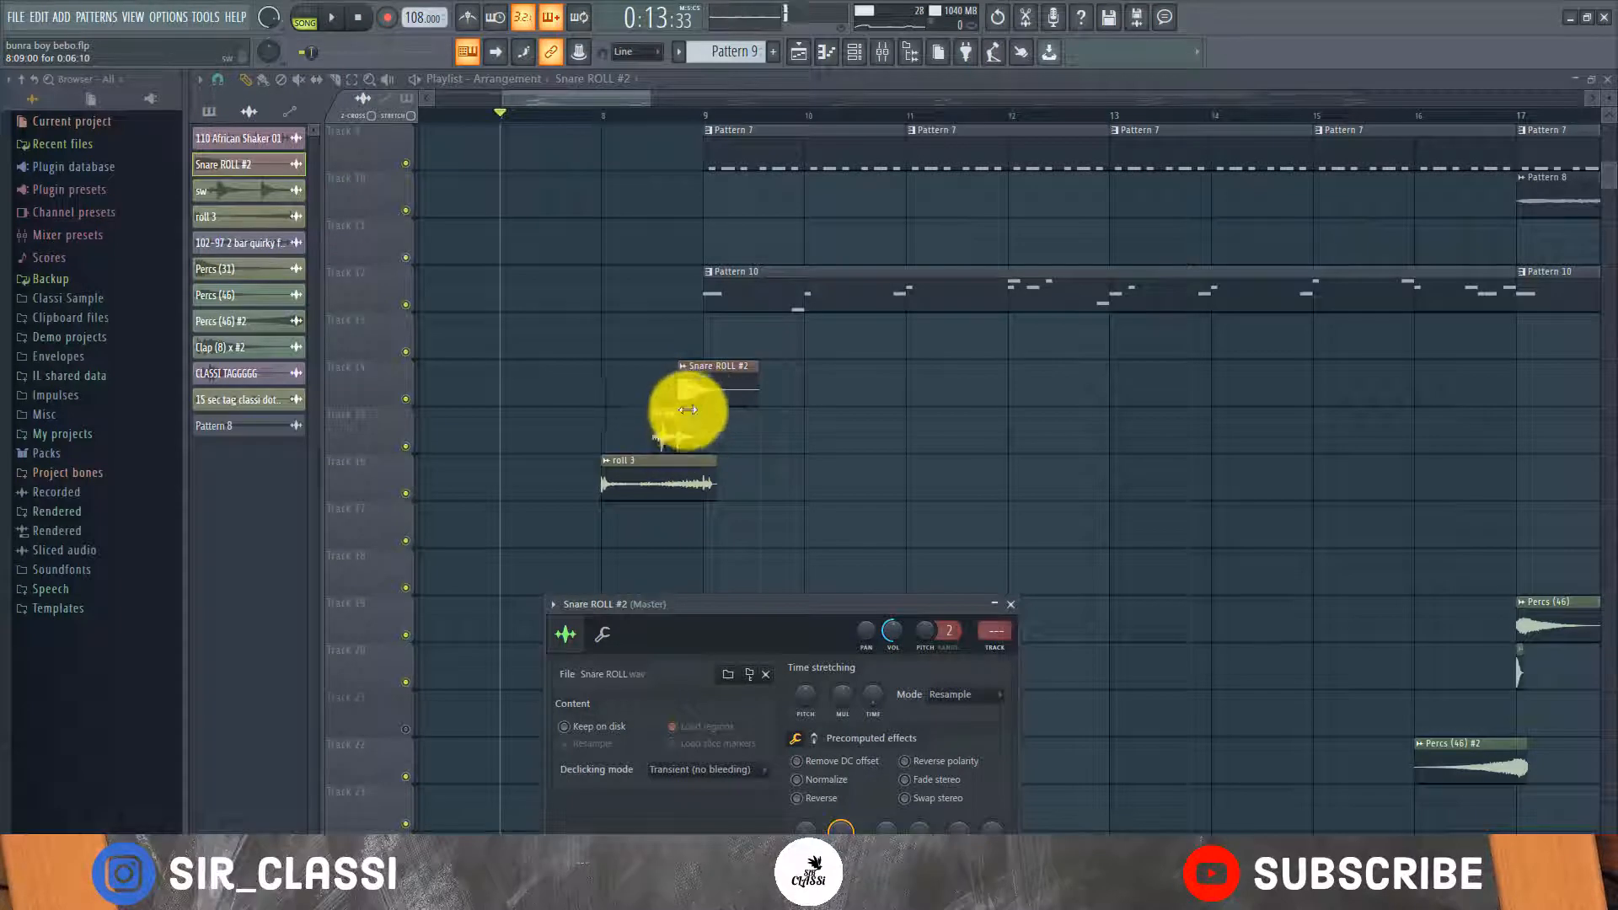
double_click(670, 434)
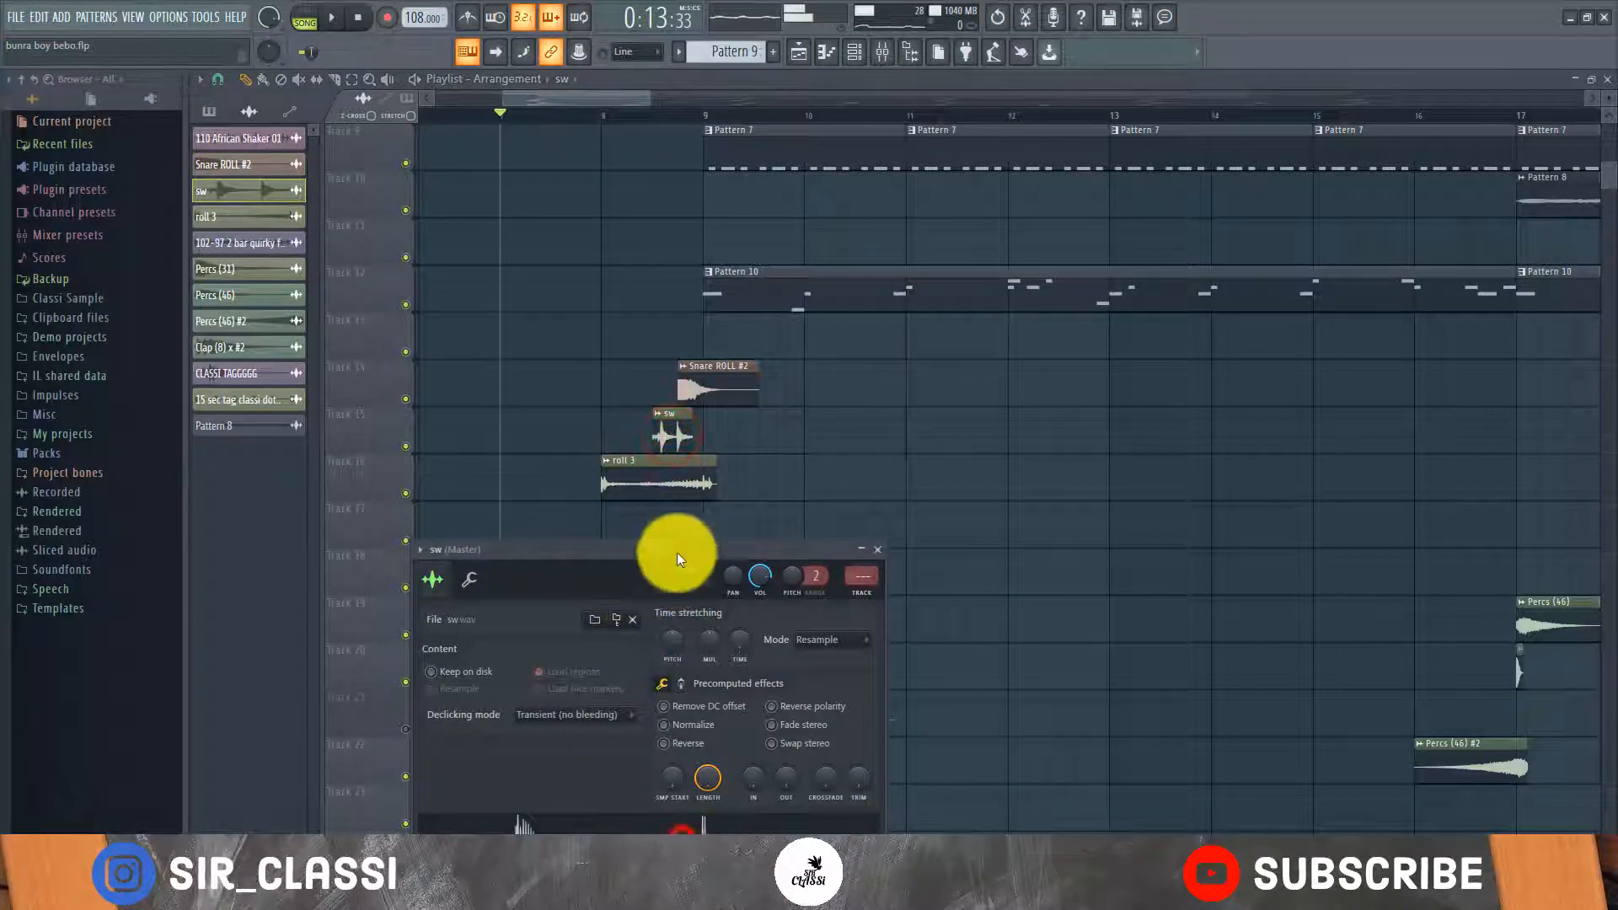
left_click_drag(677, 550, 975, 451)
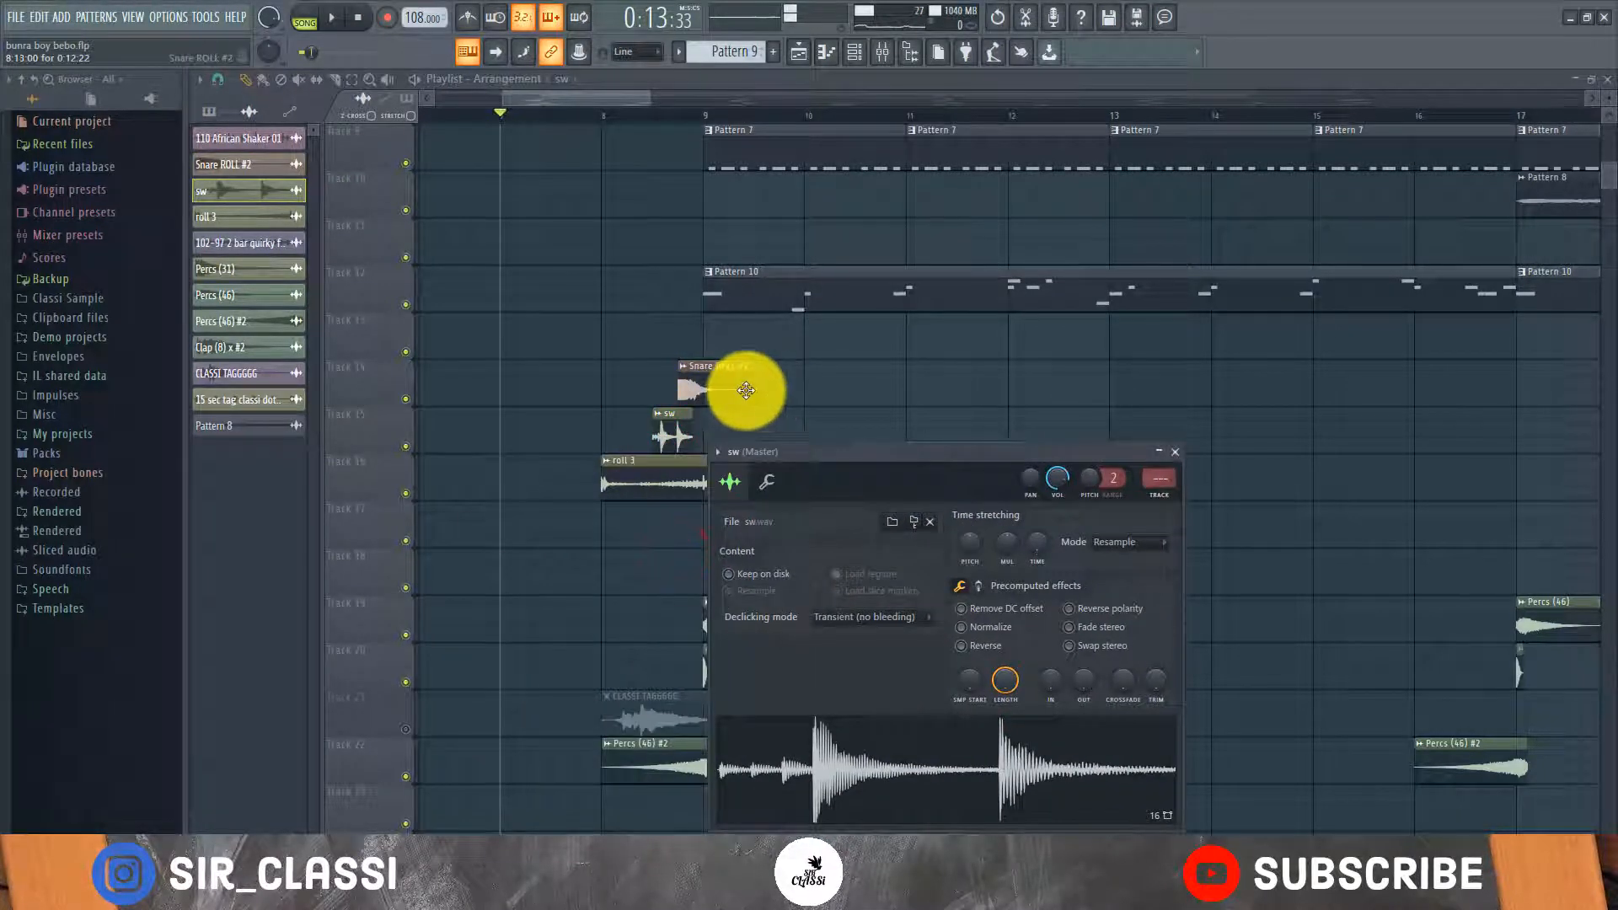
double_click(745, 390)
left_click_drag(755, 622, 1094, 428)
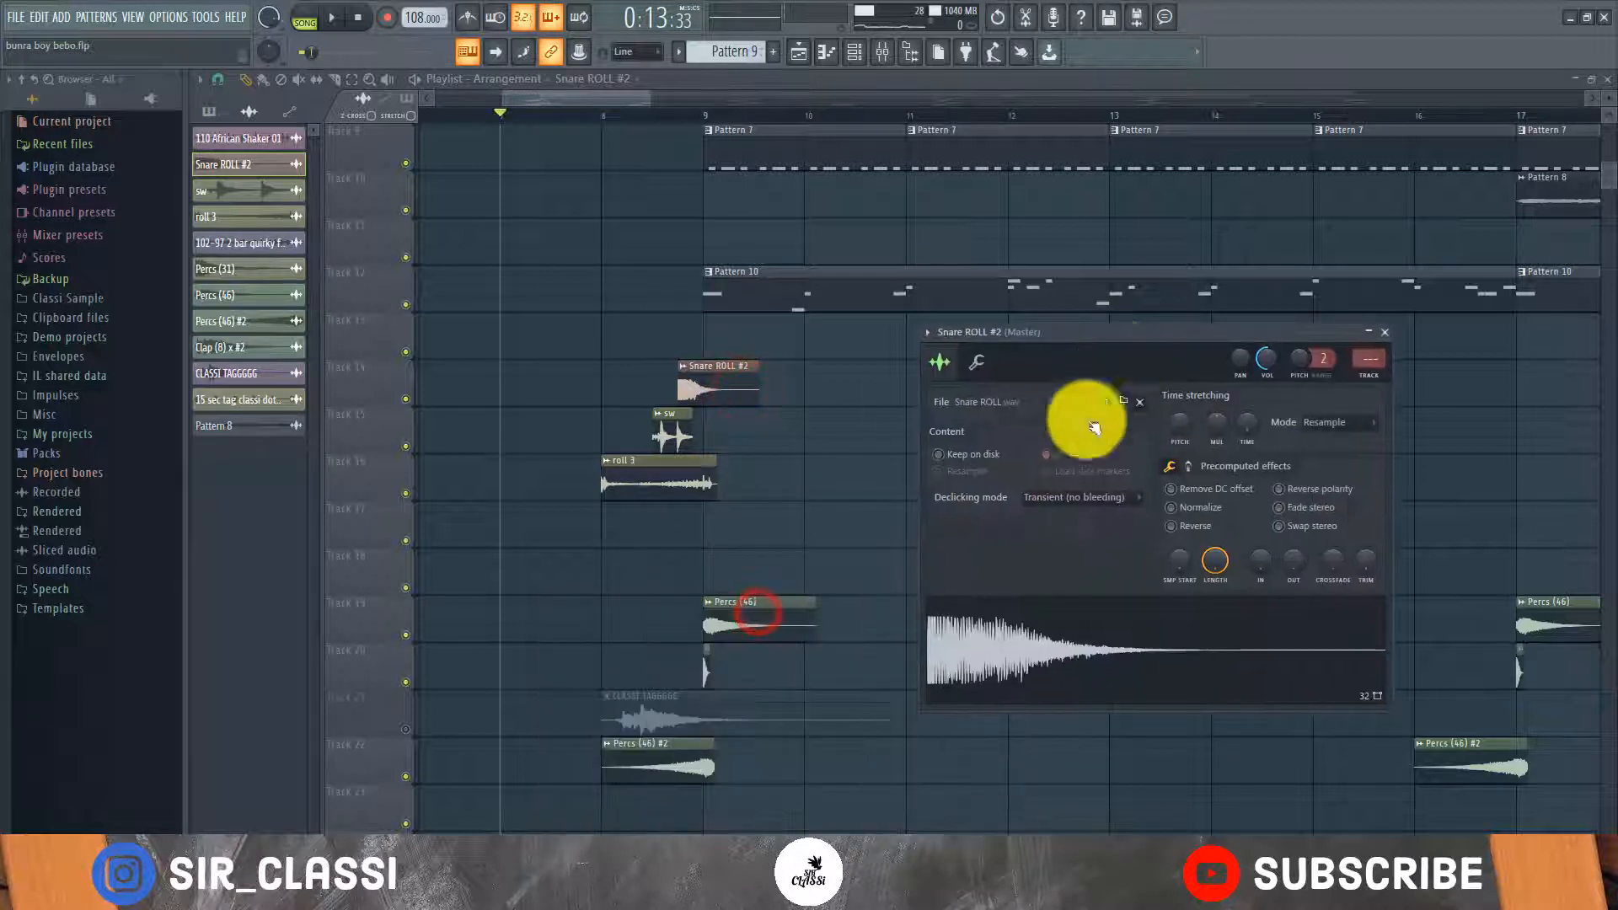
left_click(966, 616)
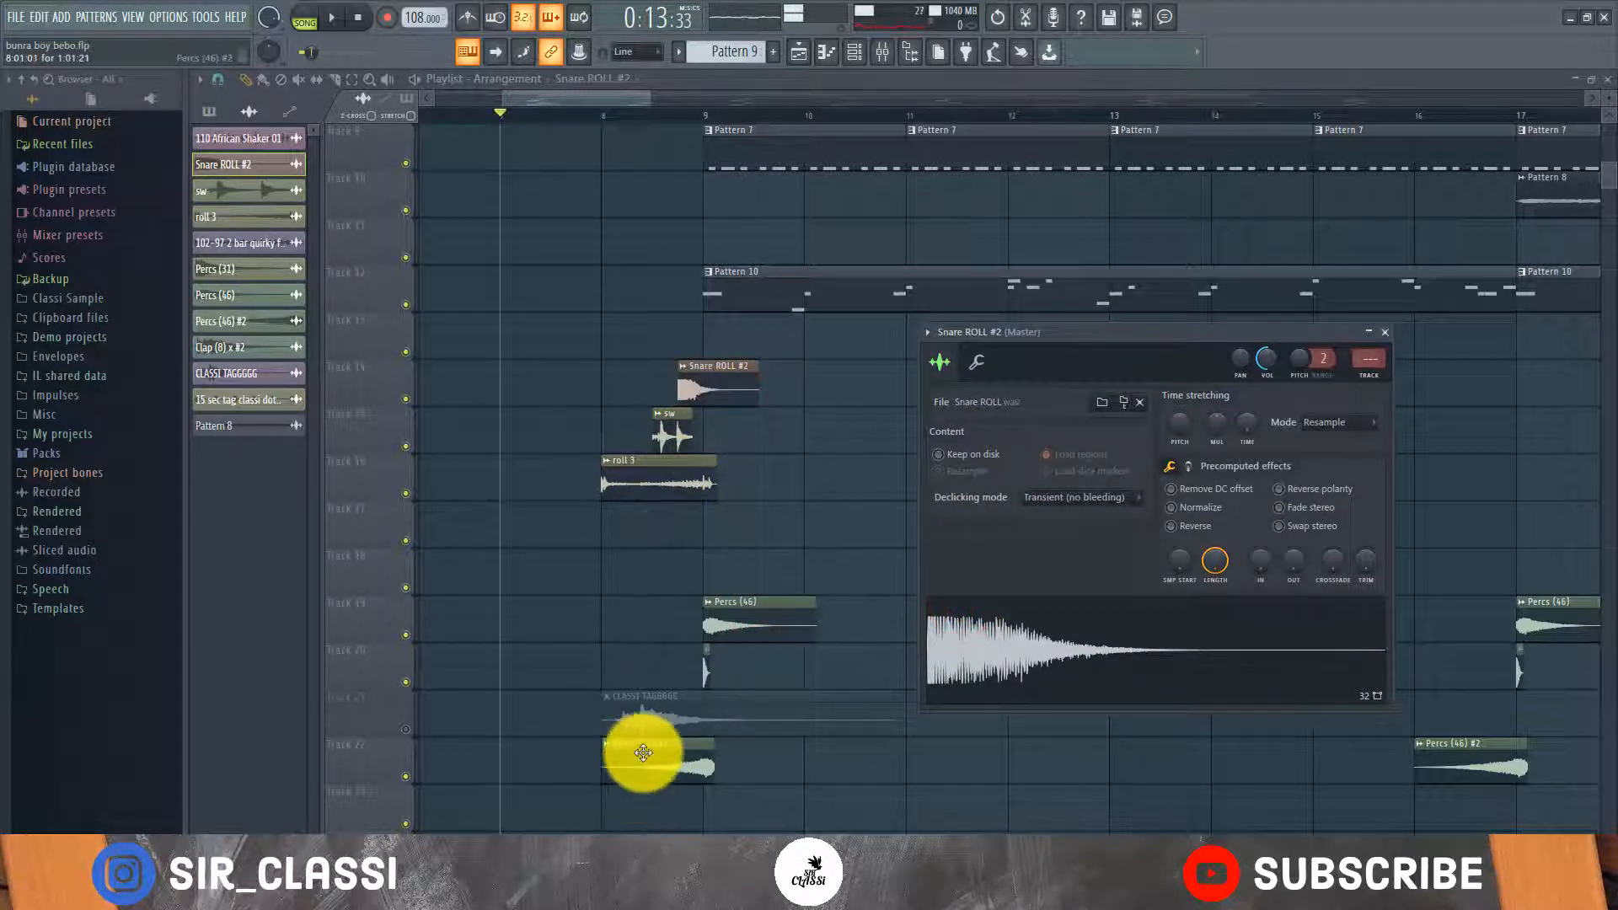
Inspect the sample settings of the Percs (46) #2, roll 3 and Percs (46) clips and preview their sounds.
double_click(646, 753)
left_click(675, 608)
left_click_drag(573, 321, 982, 354)
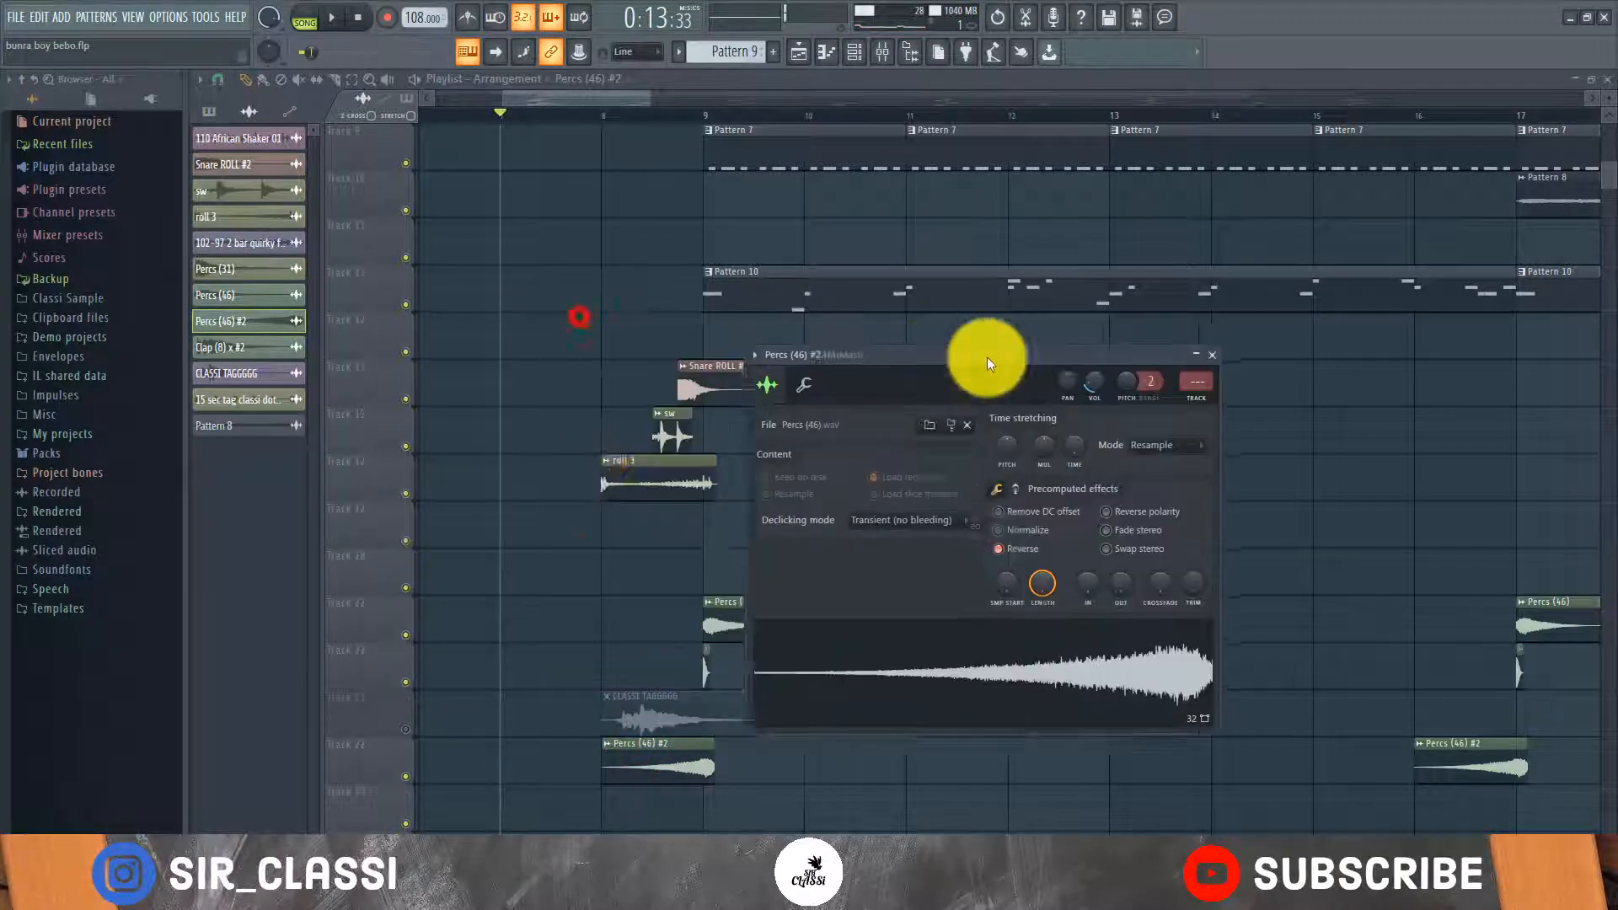
double_click(638, 480)
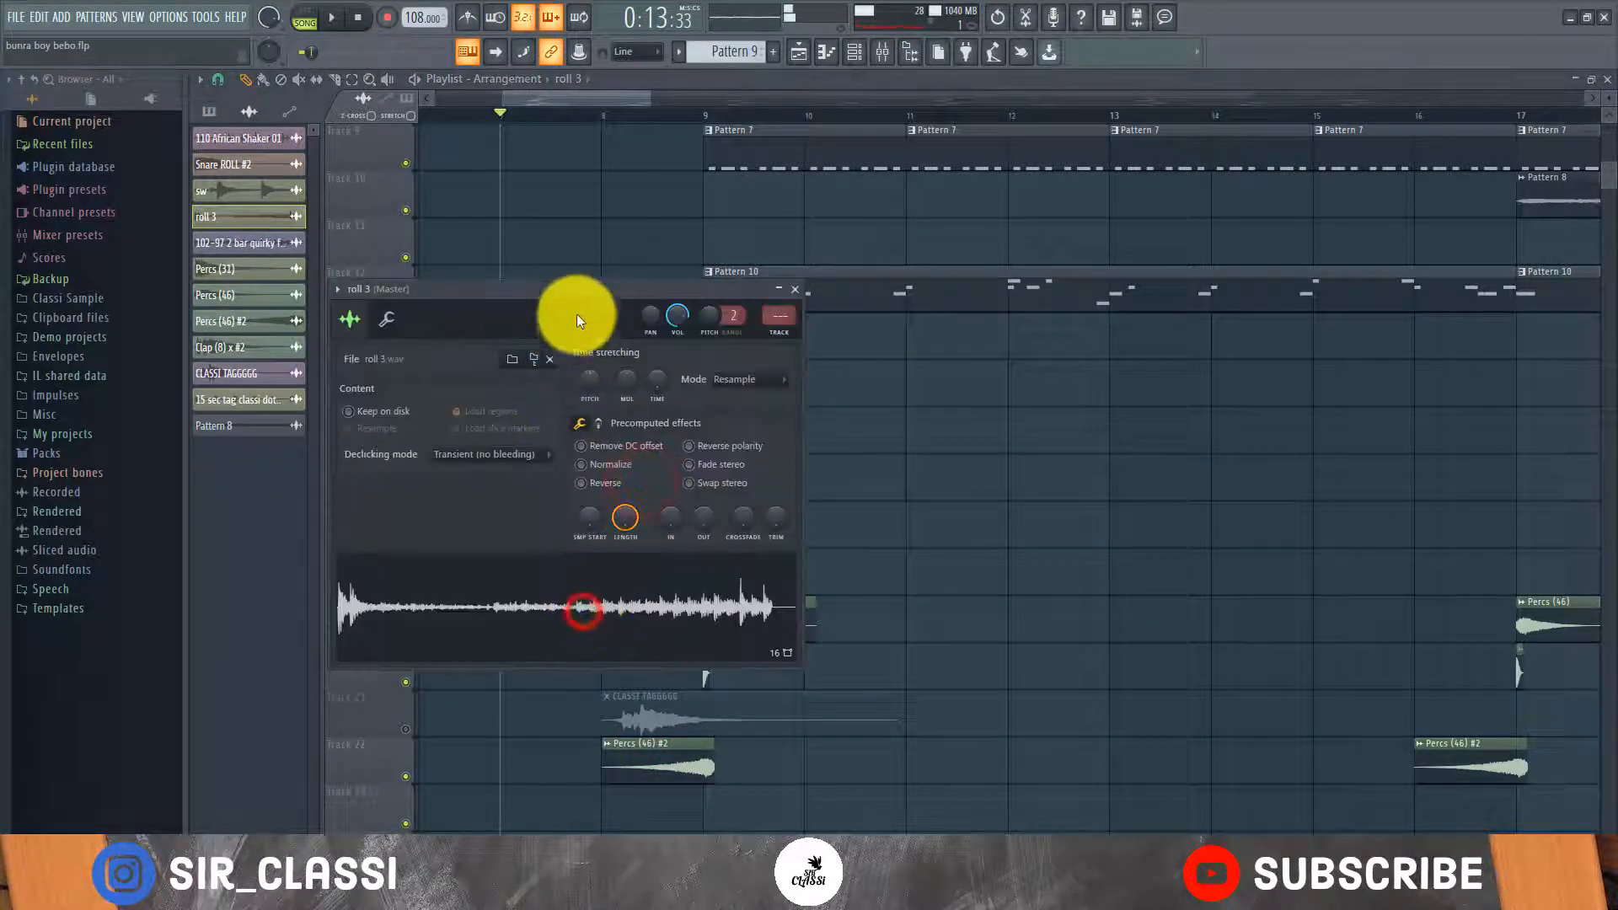
left_click_drag(800, 346, 1309, 425)
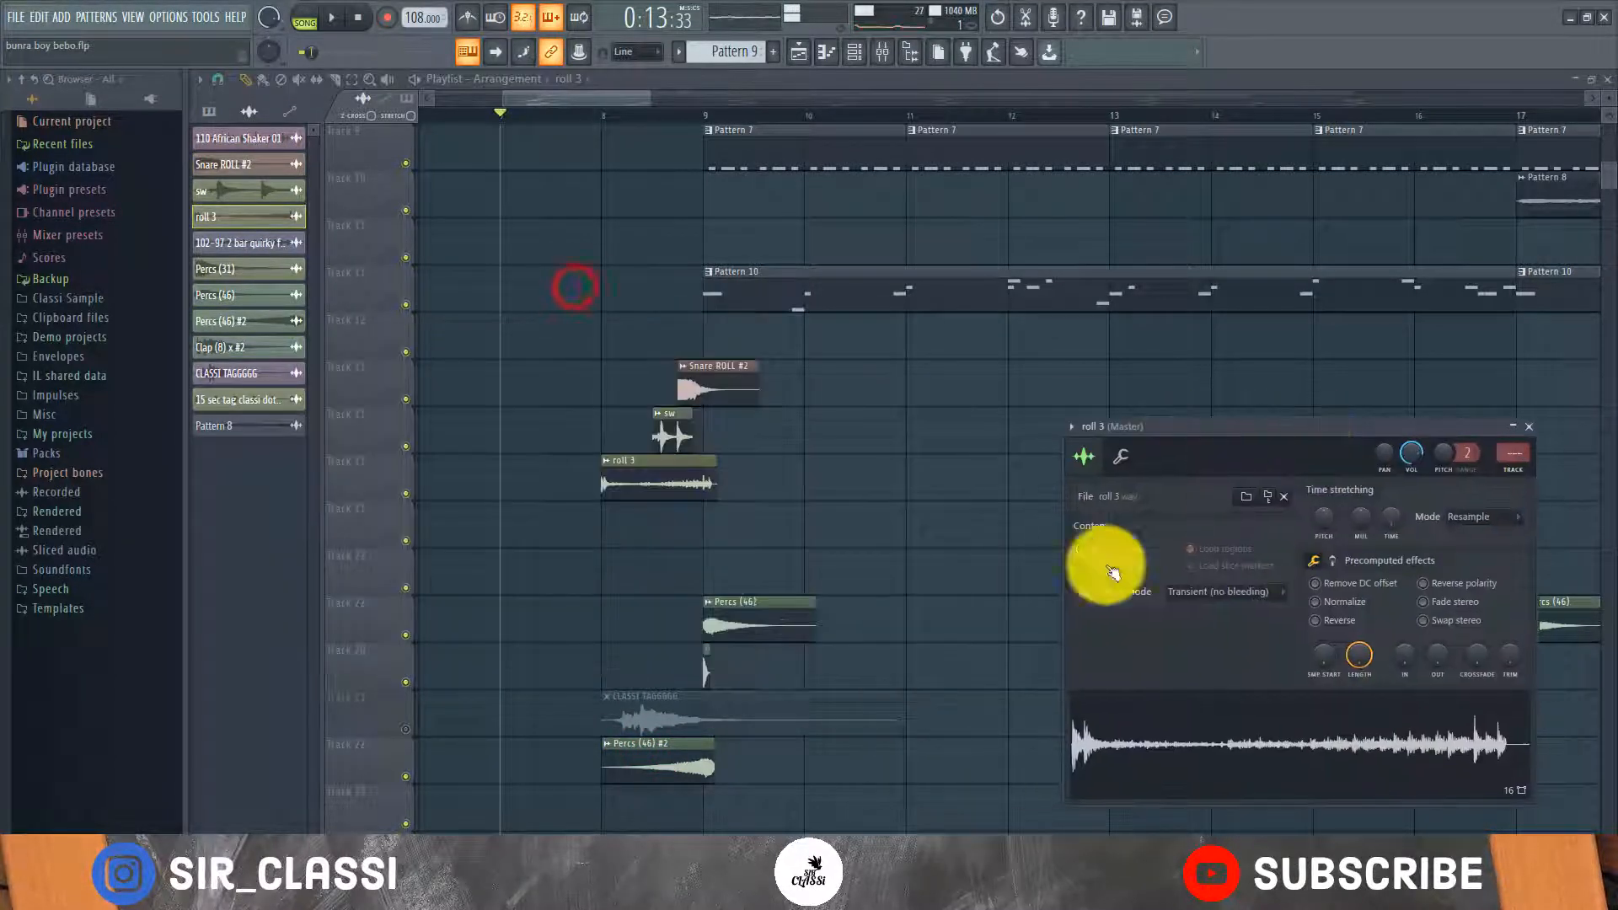
double_click(724, 608)
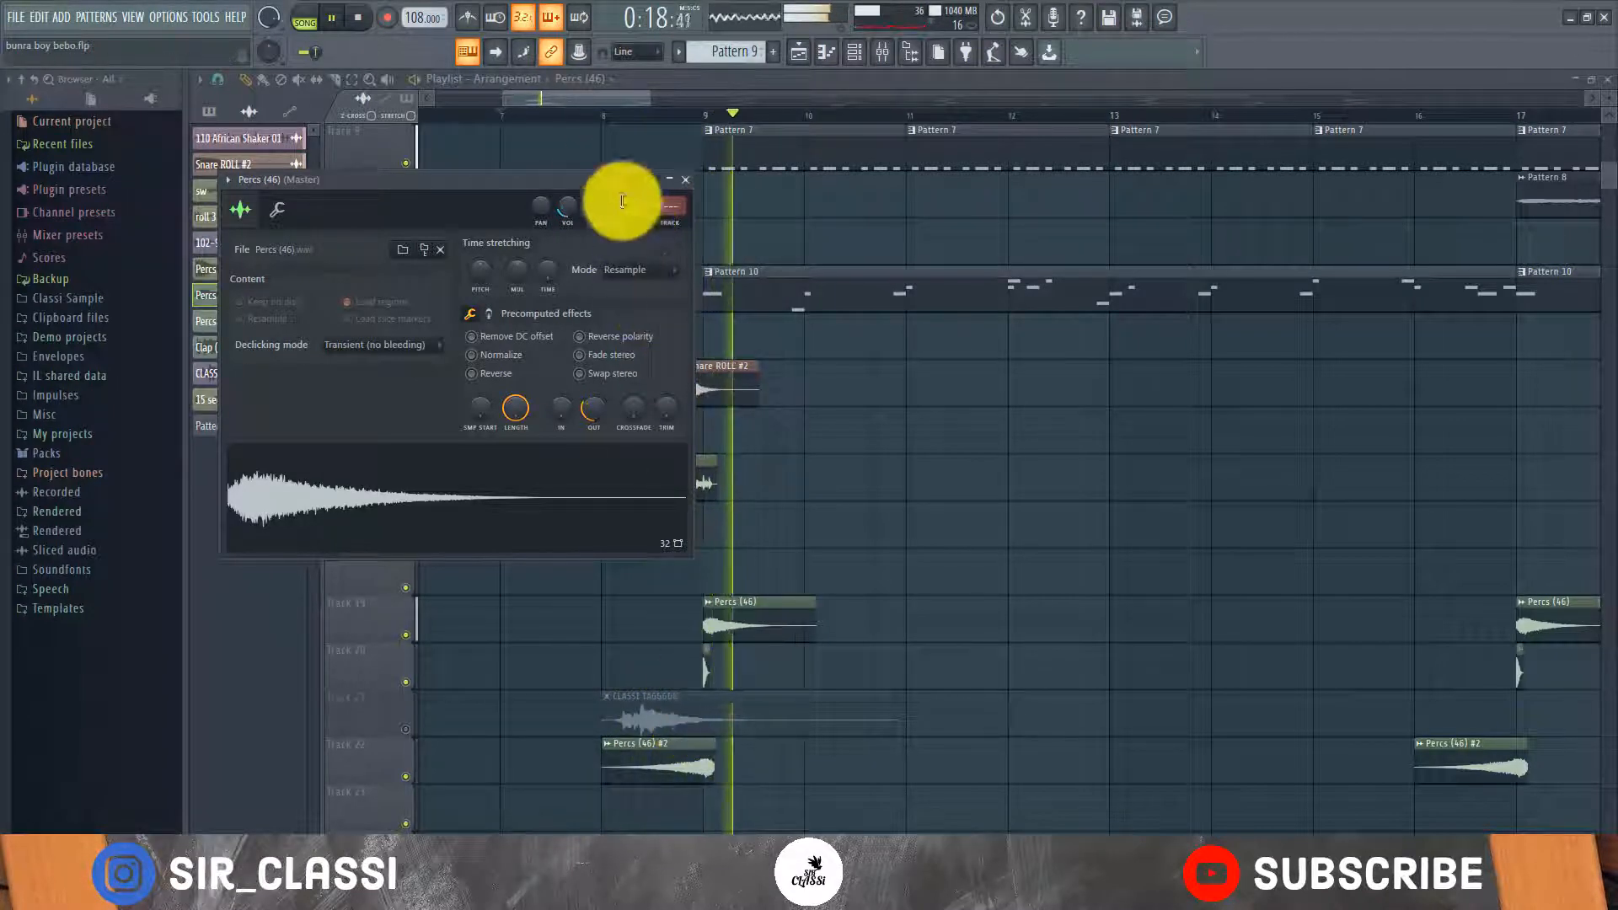
Stop playback, place the playhead at bar 16, and play the percussion transition into bar 17.
mouse_move(640, 98)
left_mouse_down()
mouse_move(694, 110)
mouse_move(672, 106)
left_mouse_up()
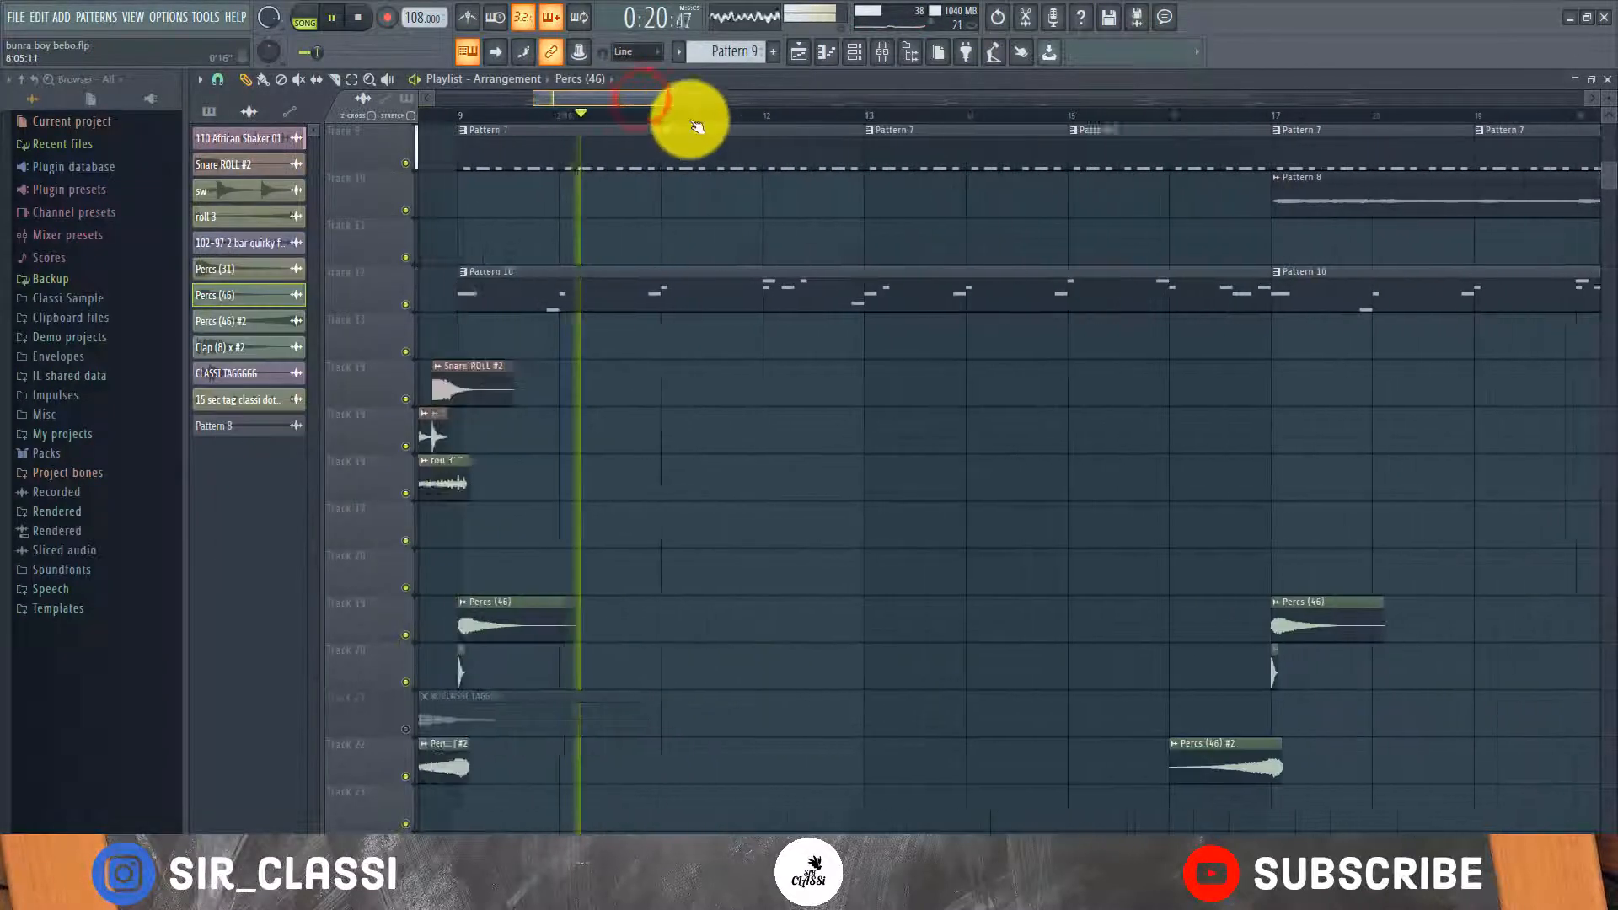
key("space")
left_click(1135, 104)
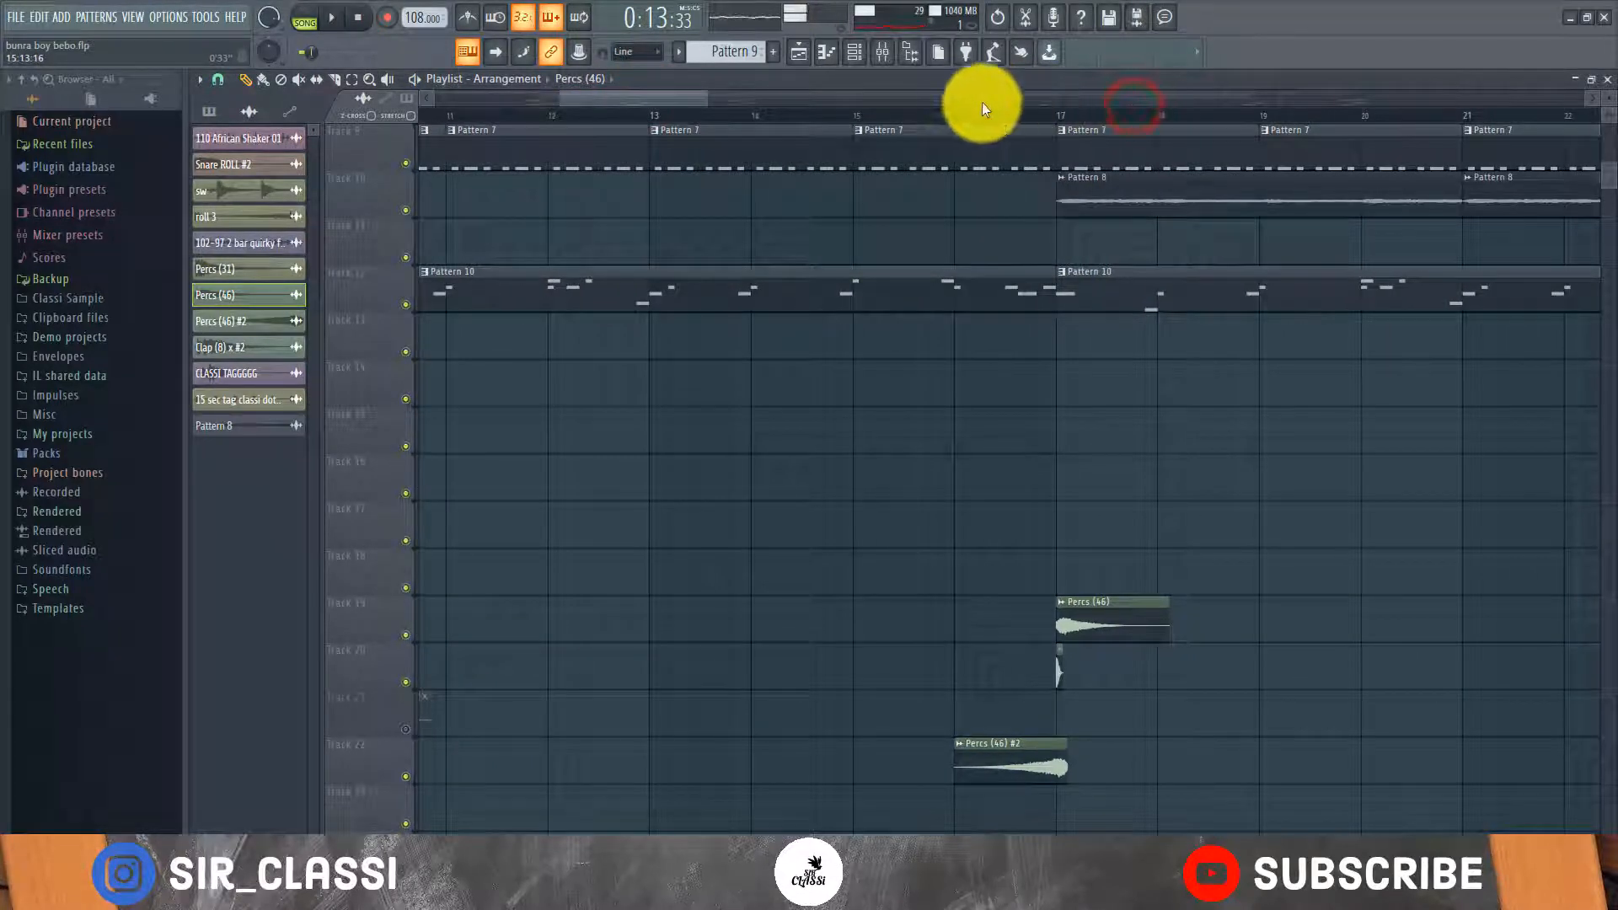
left_click(959, 111)
key("space")
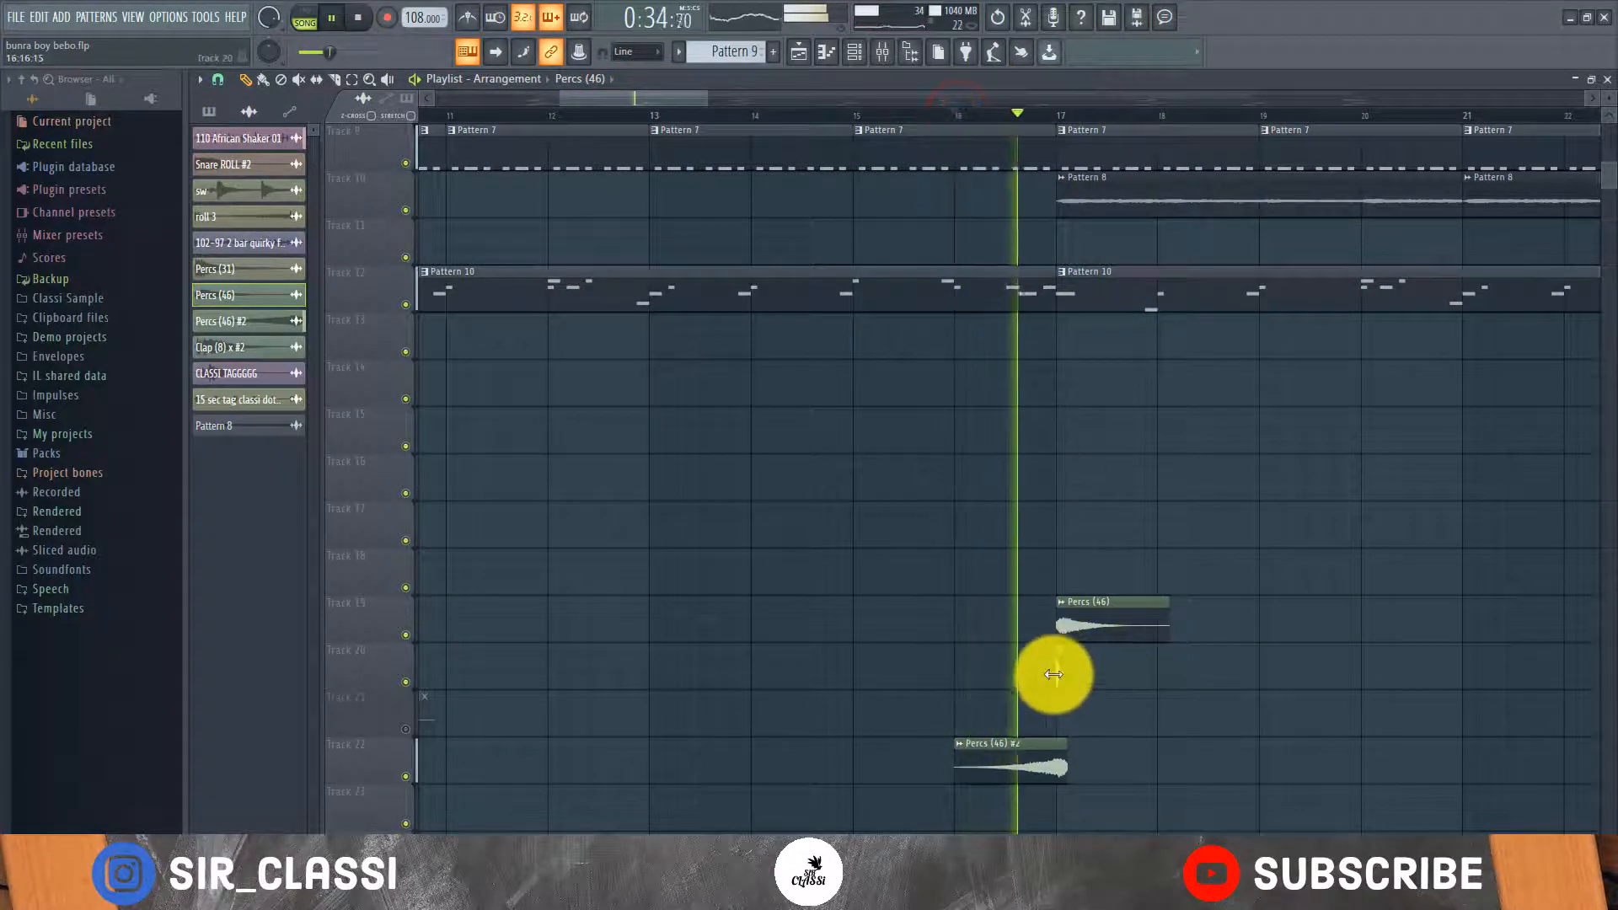
key("space")
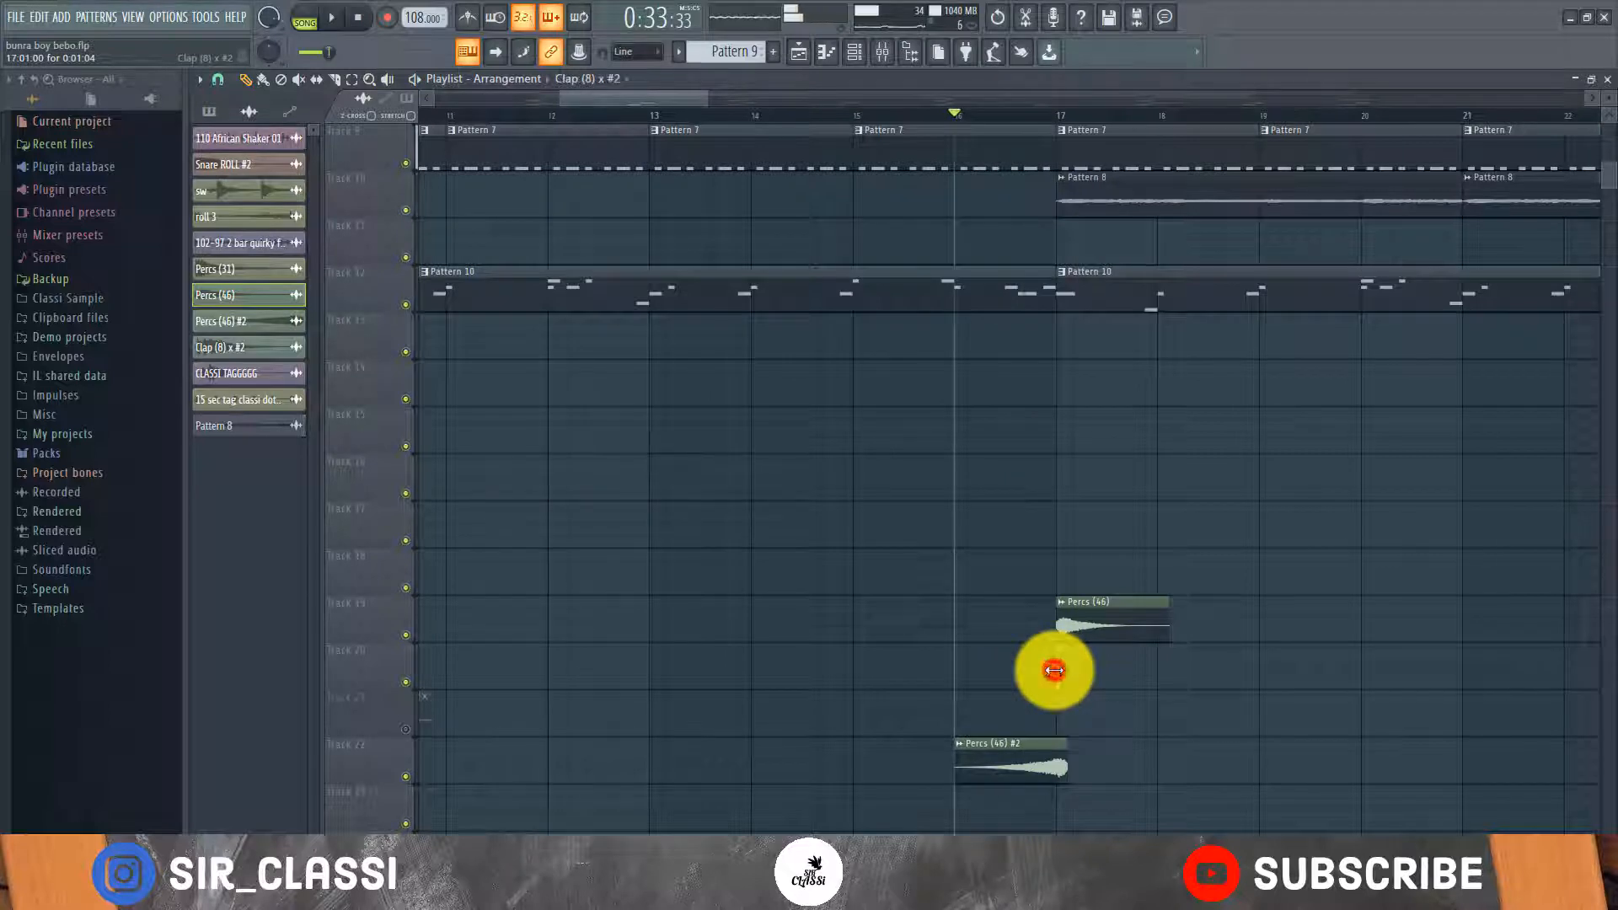
Preview the Clap (8) x #2 sample at bar 17 and replay the transition from bar 16.
double_click(1055, 670)
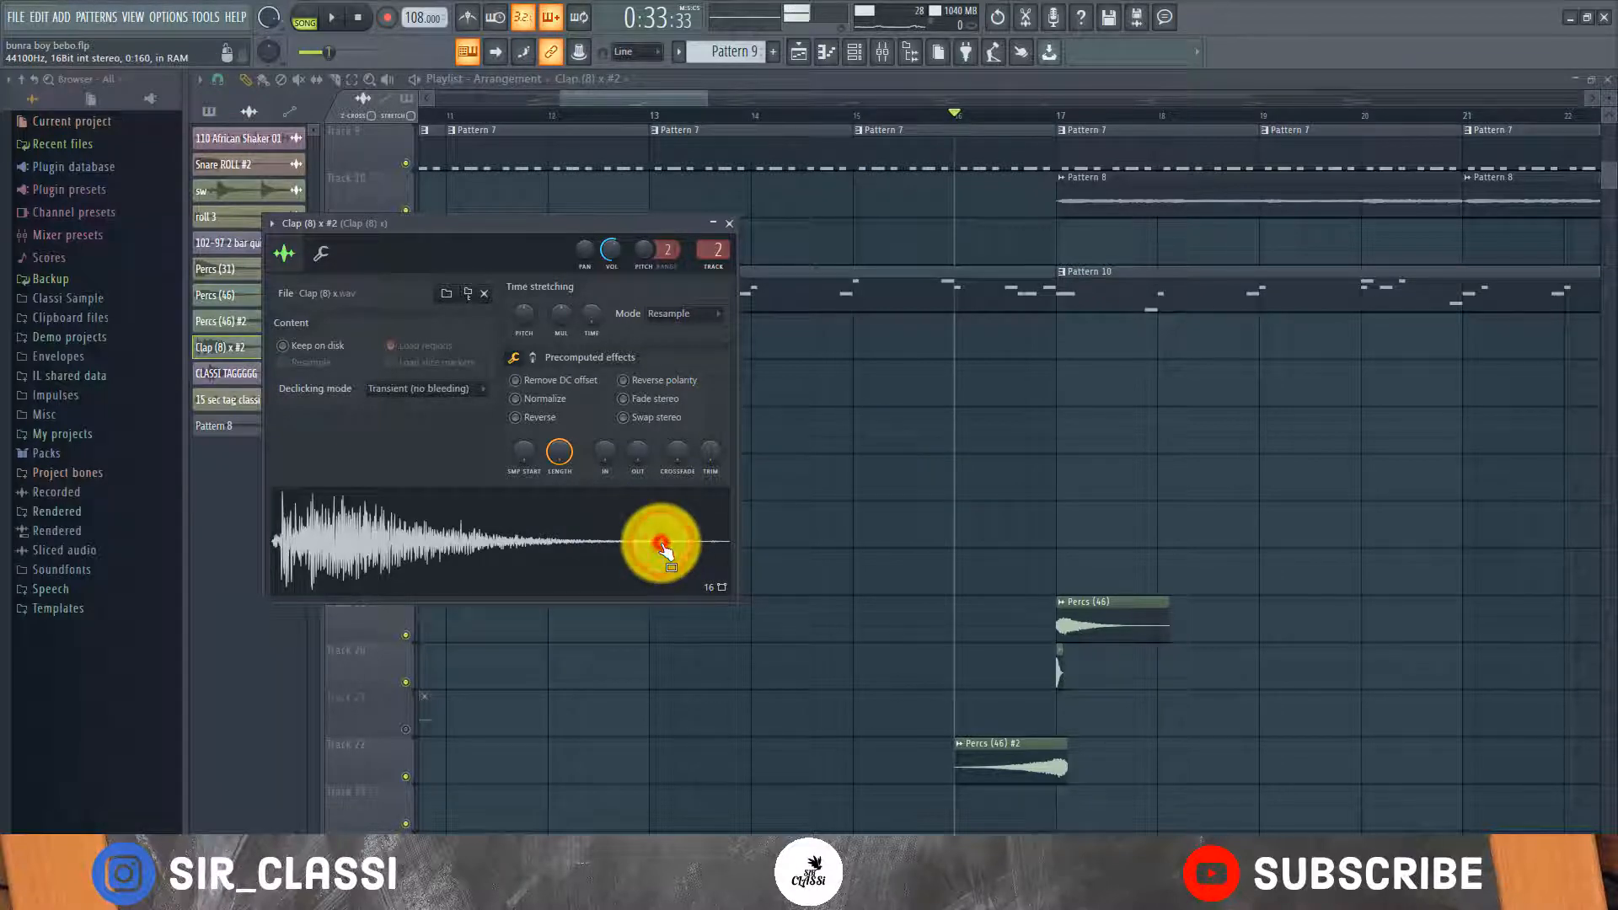
key("space")
left_click(592, 99)
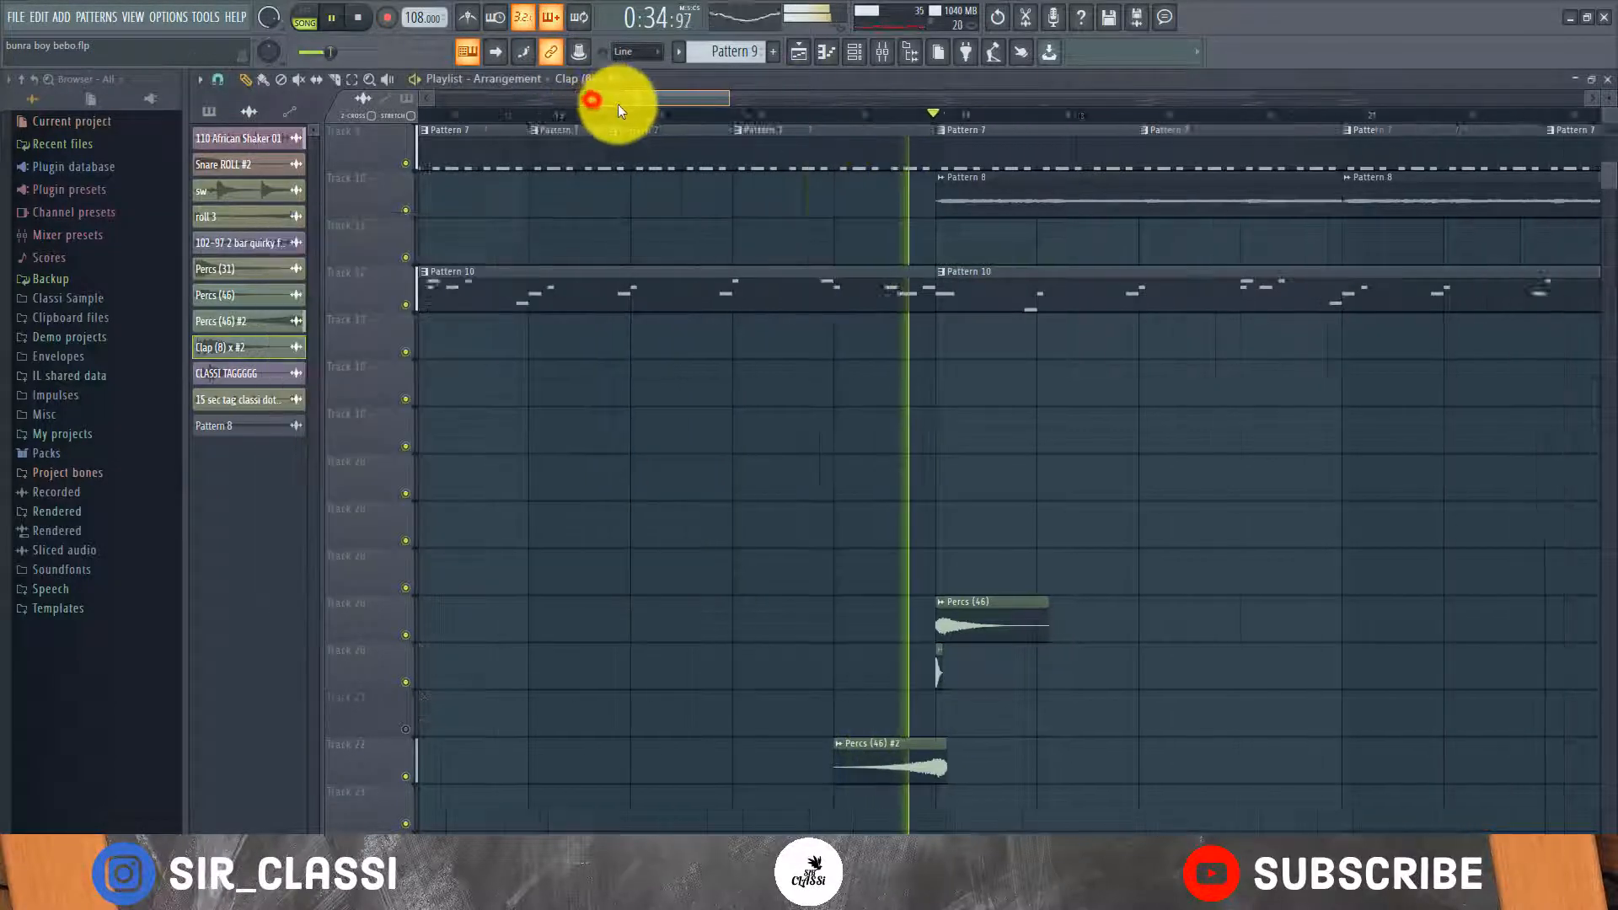
left_click_drag(619, 105, 630, 105)
scroll(797, 120, "down", 5)
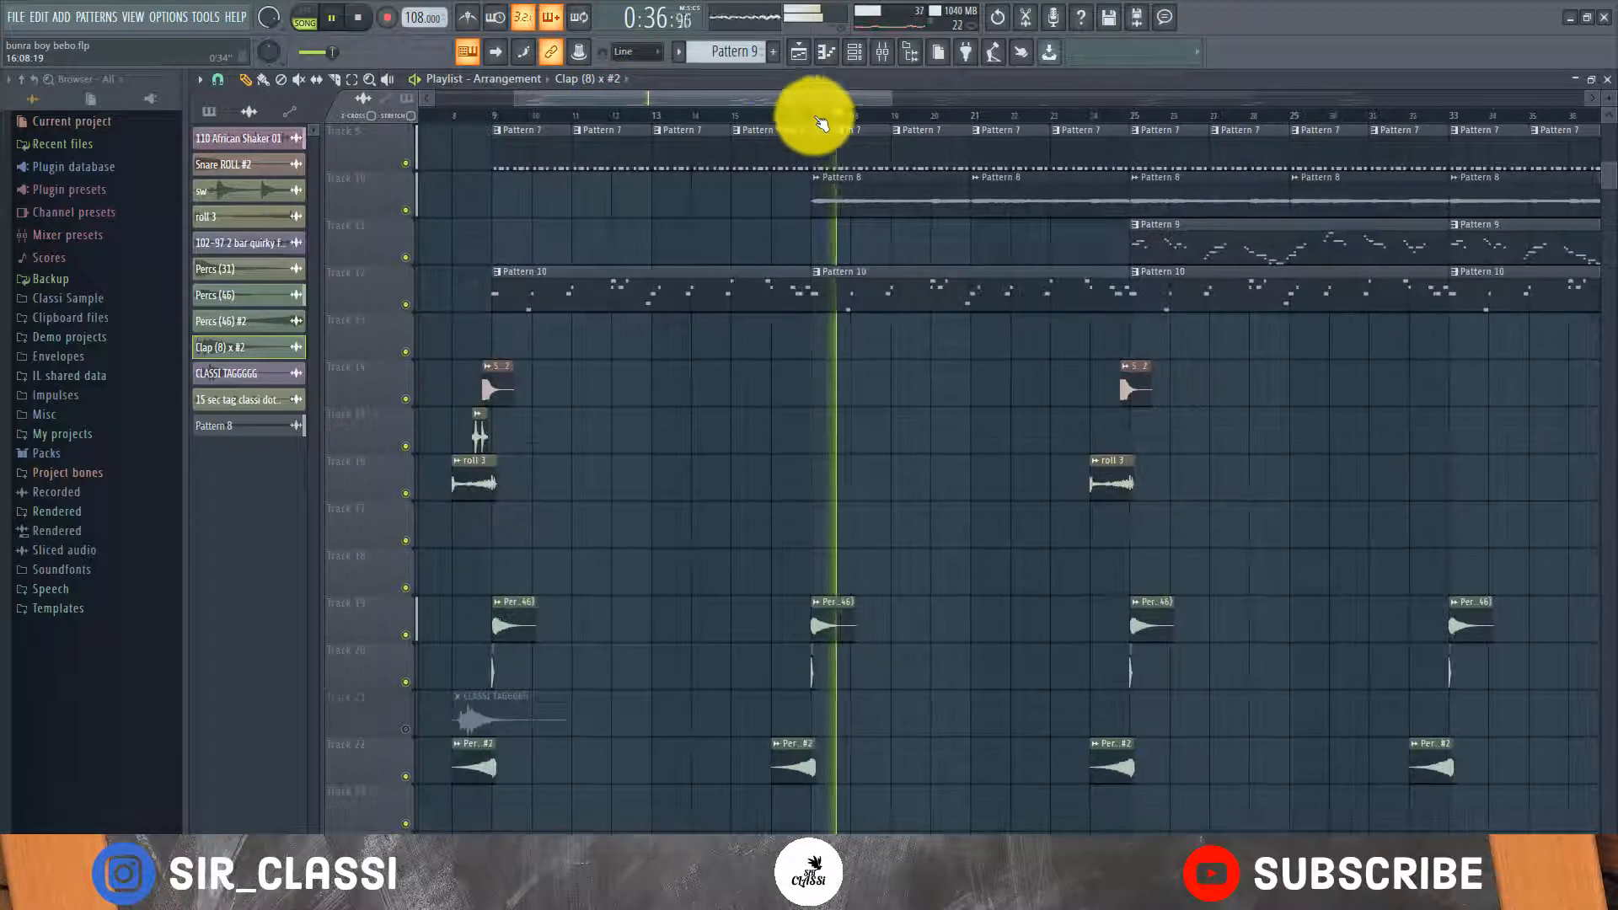
scroll(1230, 175, "up", 1)
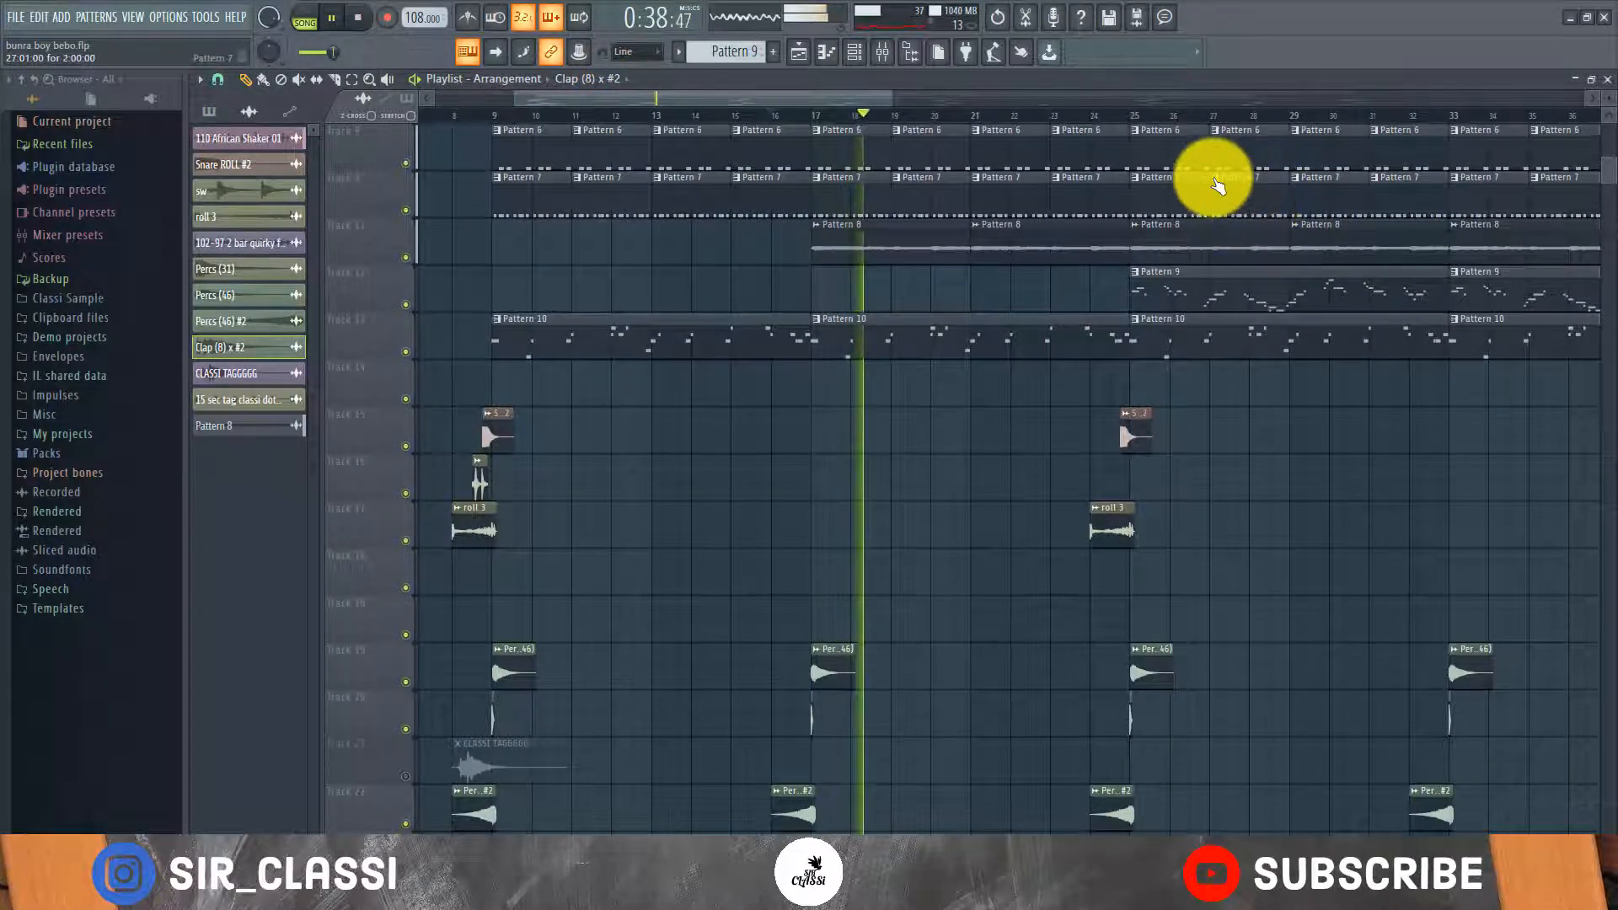
Play the arrangement's transitions from about bar 24 and bar 32, and stop.
left_click(1082, 118)
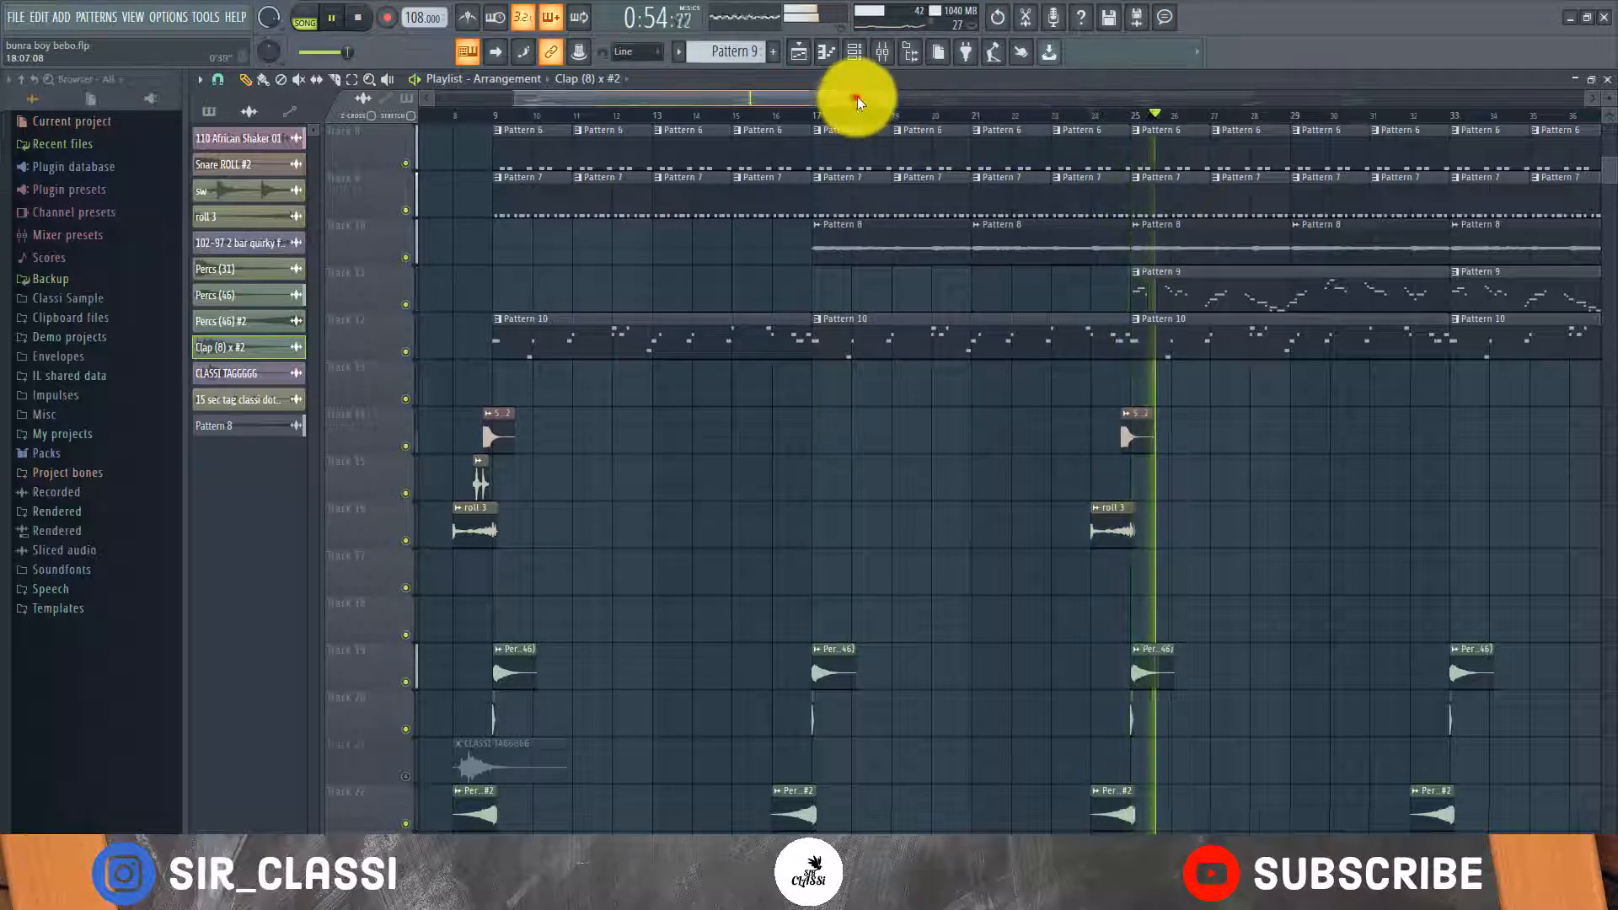
left_click_drag(857, 96, 1016, 113)
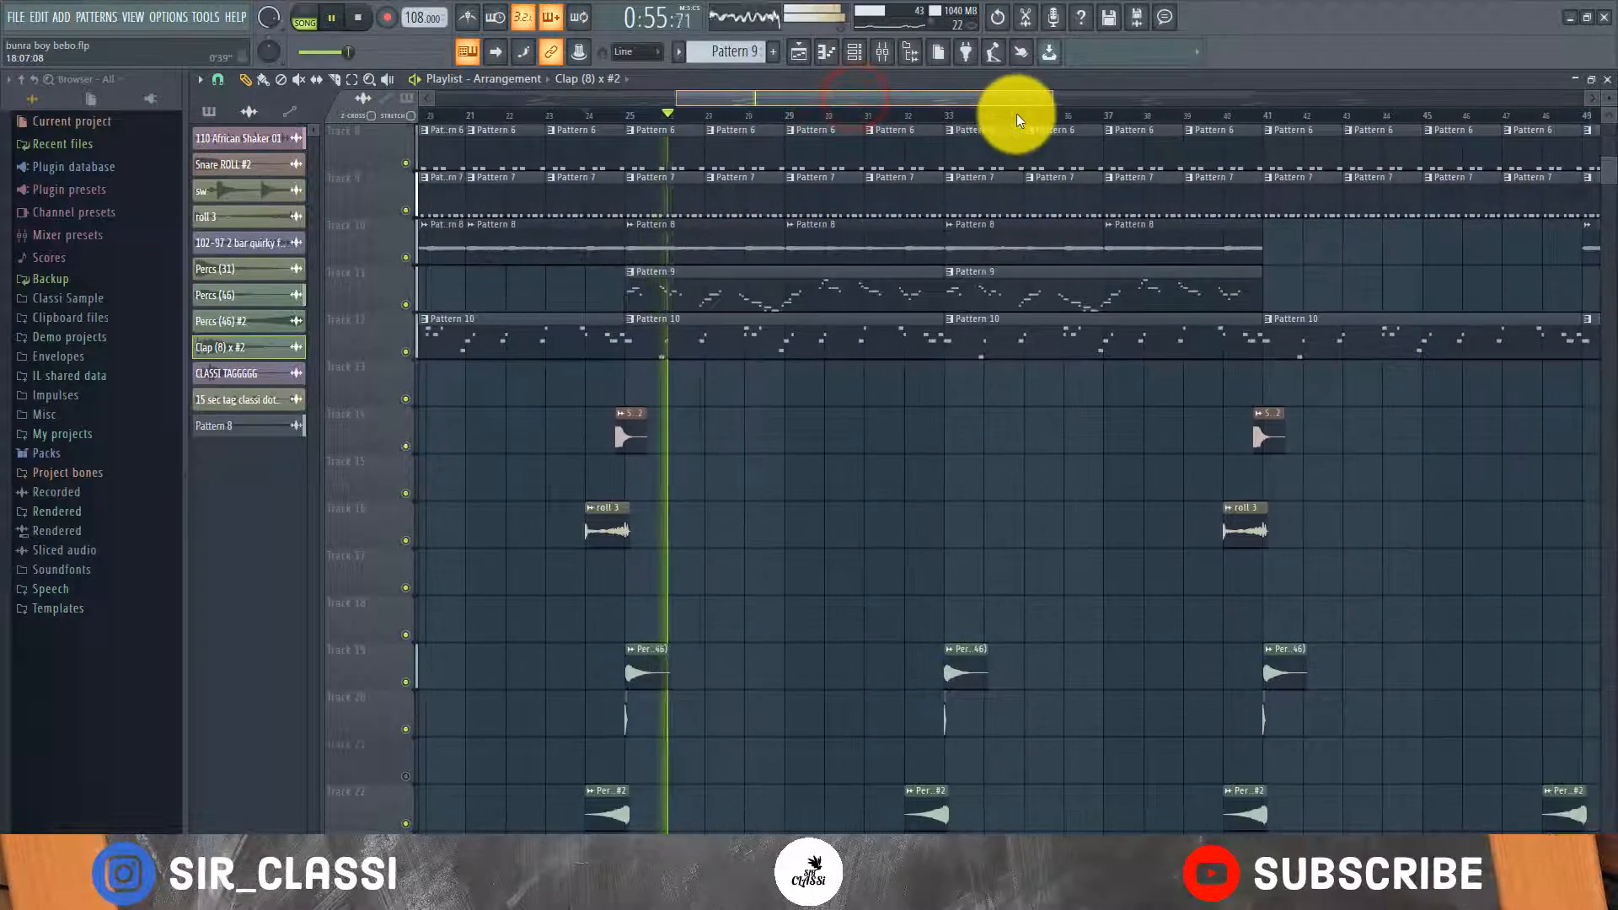
left_click(919, 116)
scroll(919, 116, "down", 2)
scroll(923, 122, "down", 3)
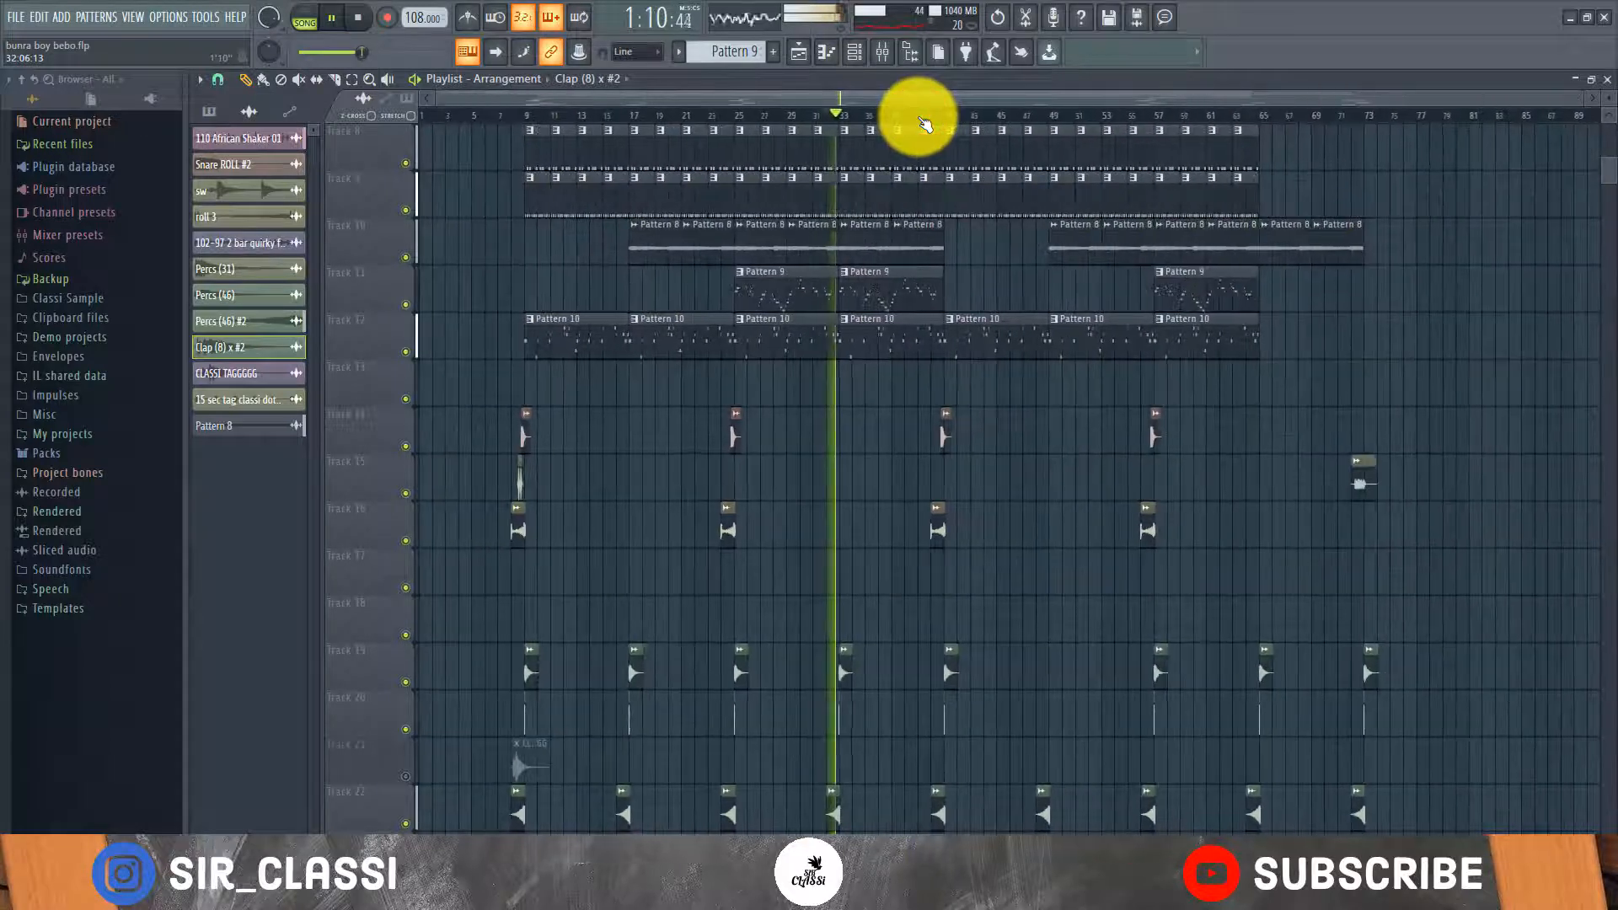
key("space")
Play the outro from about bar 65, survey its remaining clips, and stop.
scroll(925, 125, "up", 1)
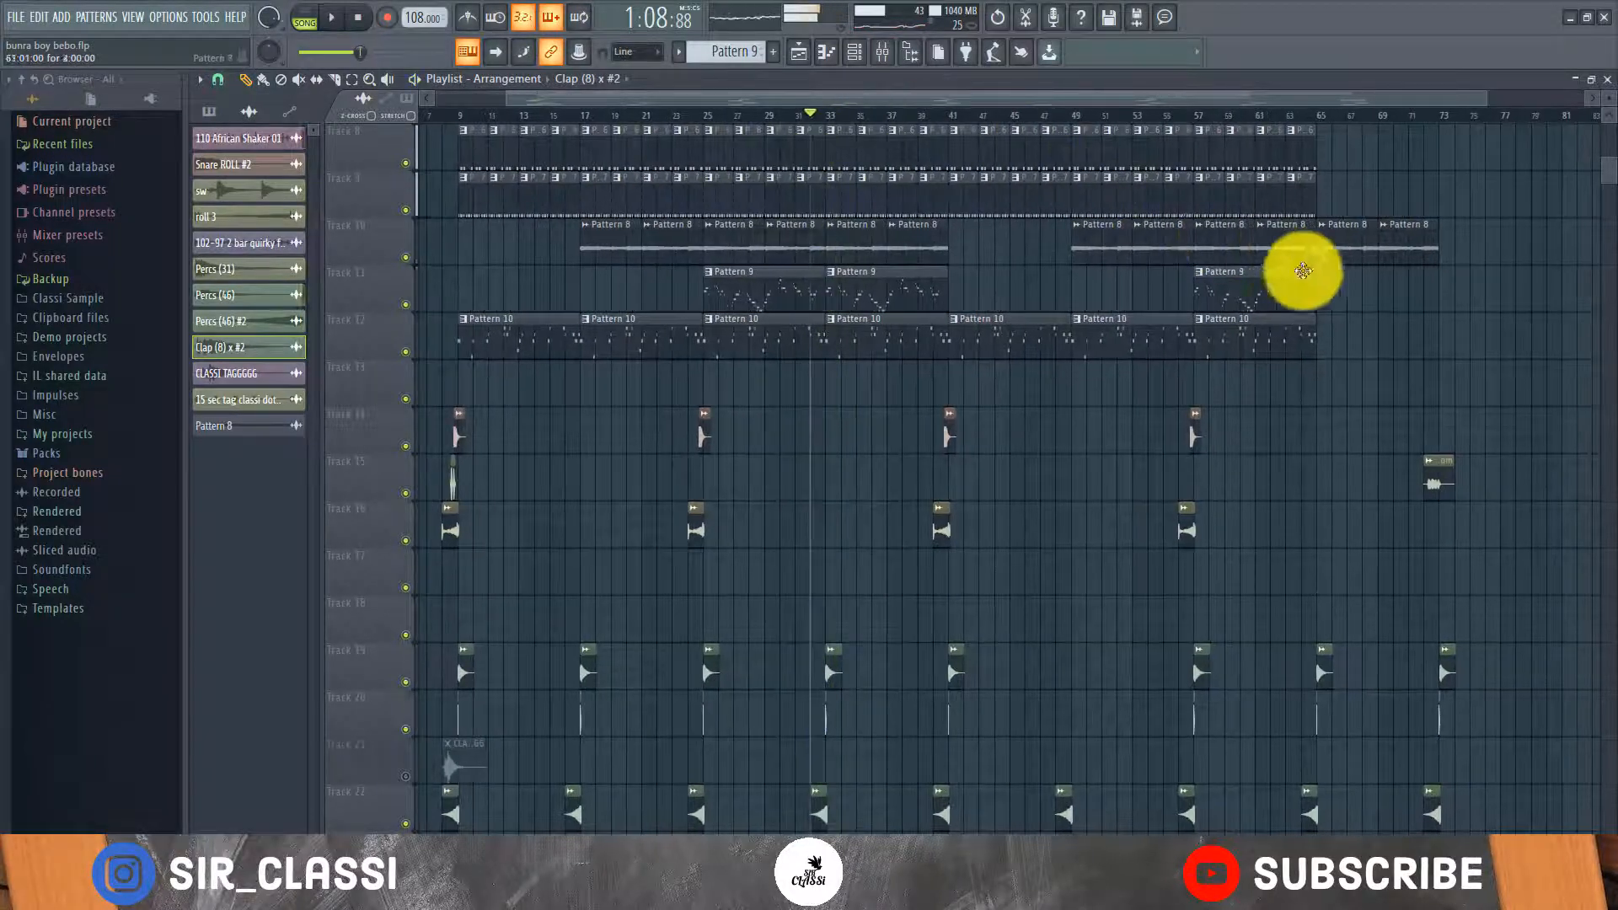
scroll(1301, 267, "up", 3)
left_click(1323, 118)
key("space")
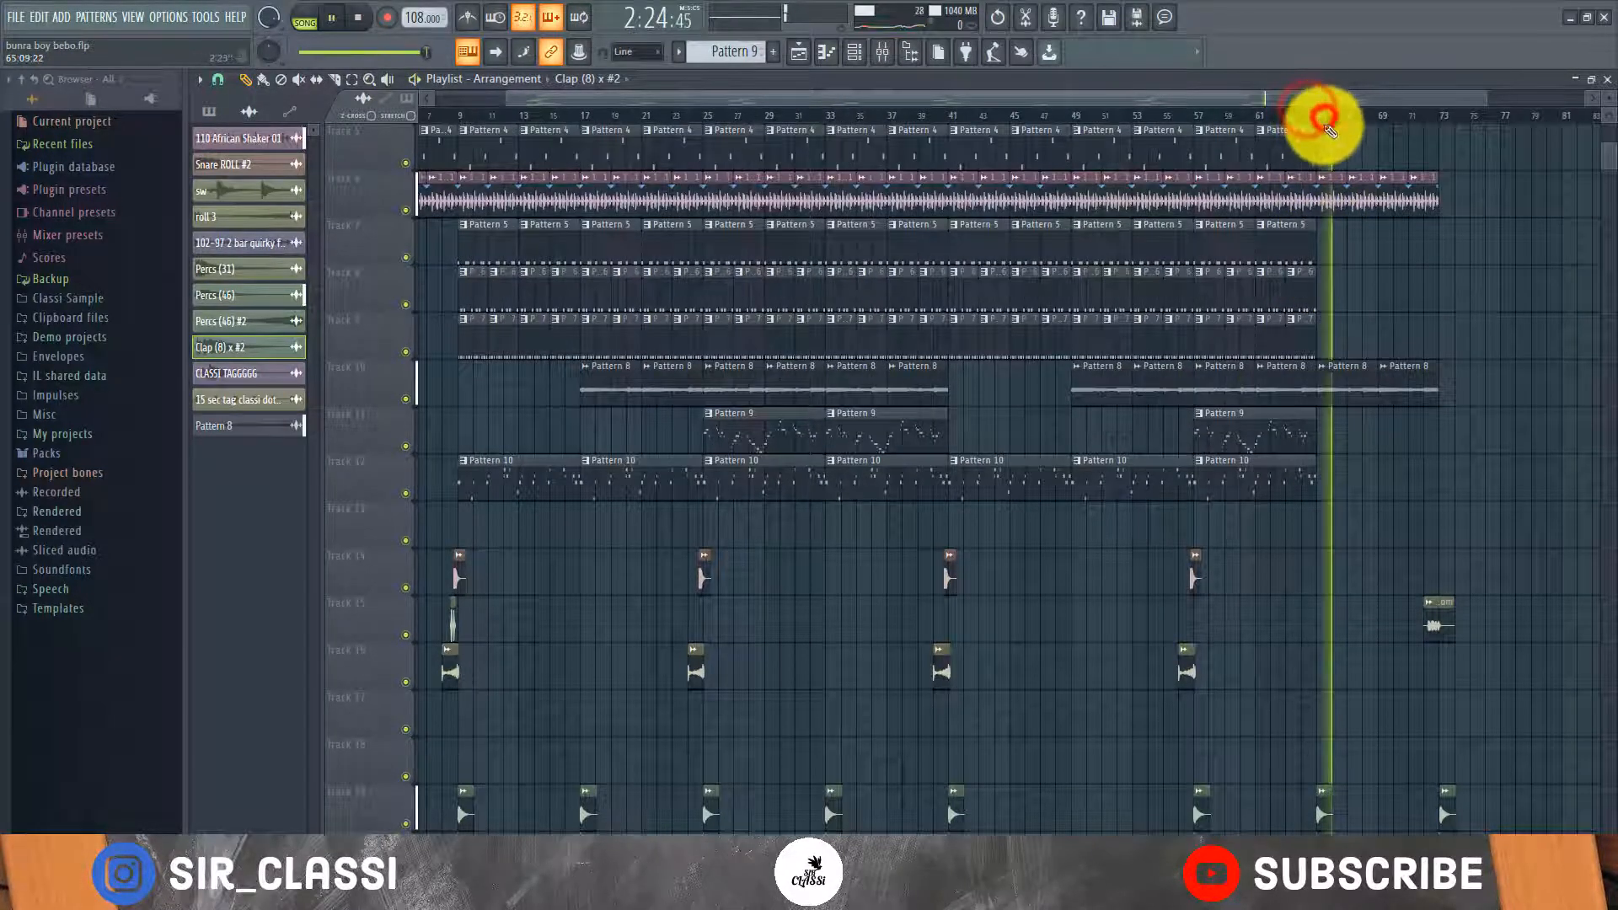
scroll(1323, 134, "up", 4)
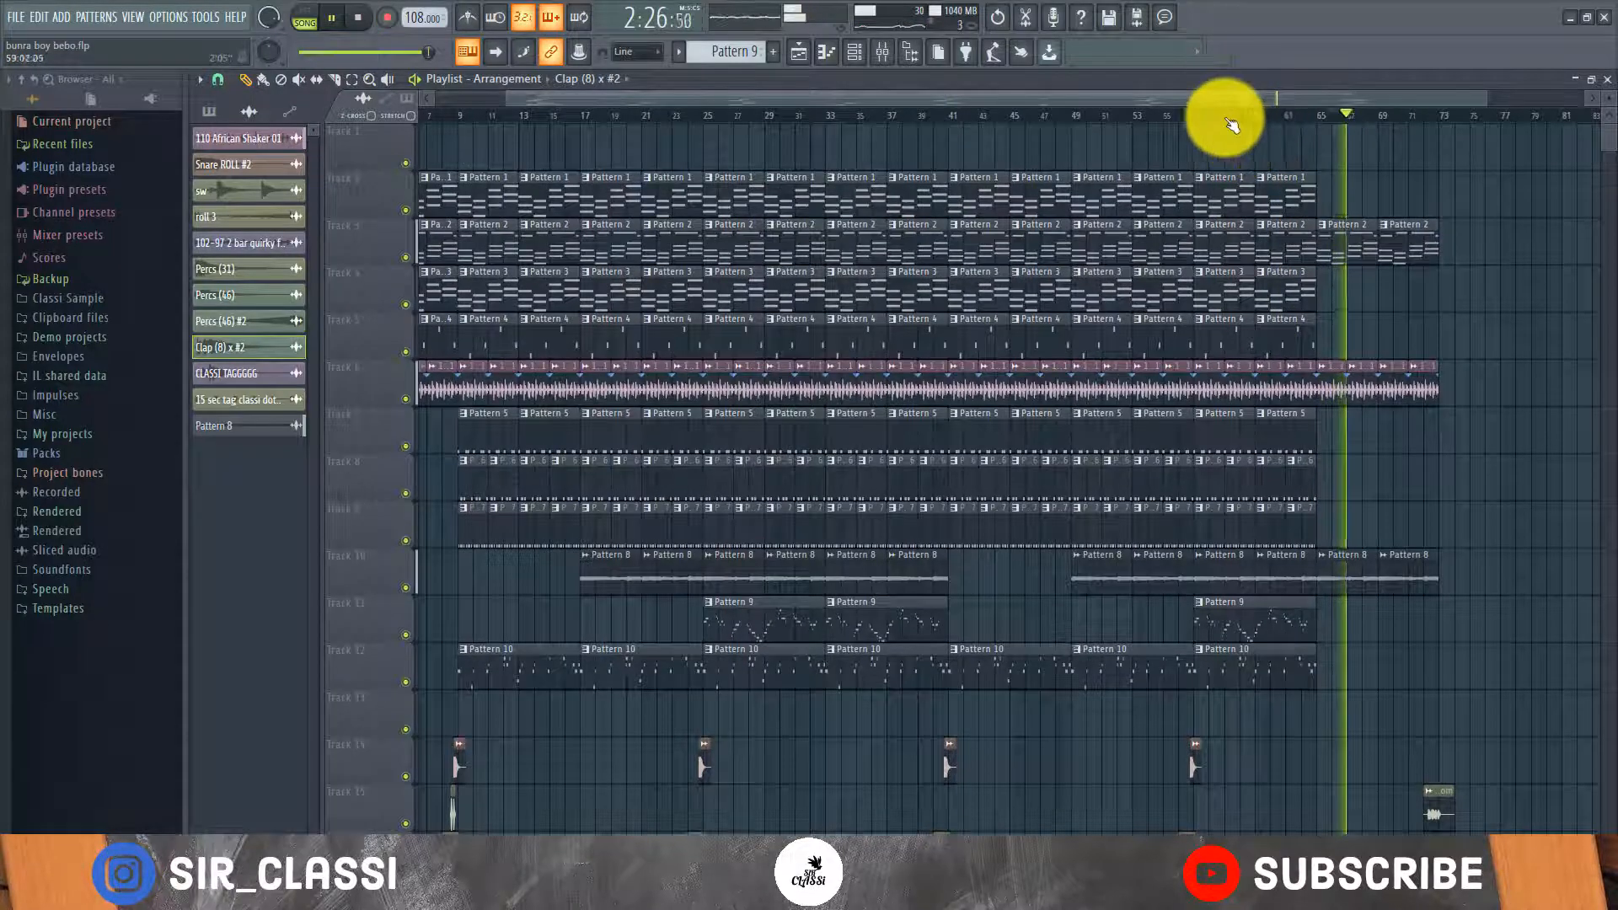
key("space")
Play the drum entry from about bar 8 and survey the arrangement up to the section at bar 17.
scroll(1163, 123, "down", 1)
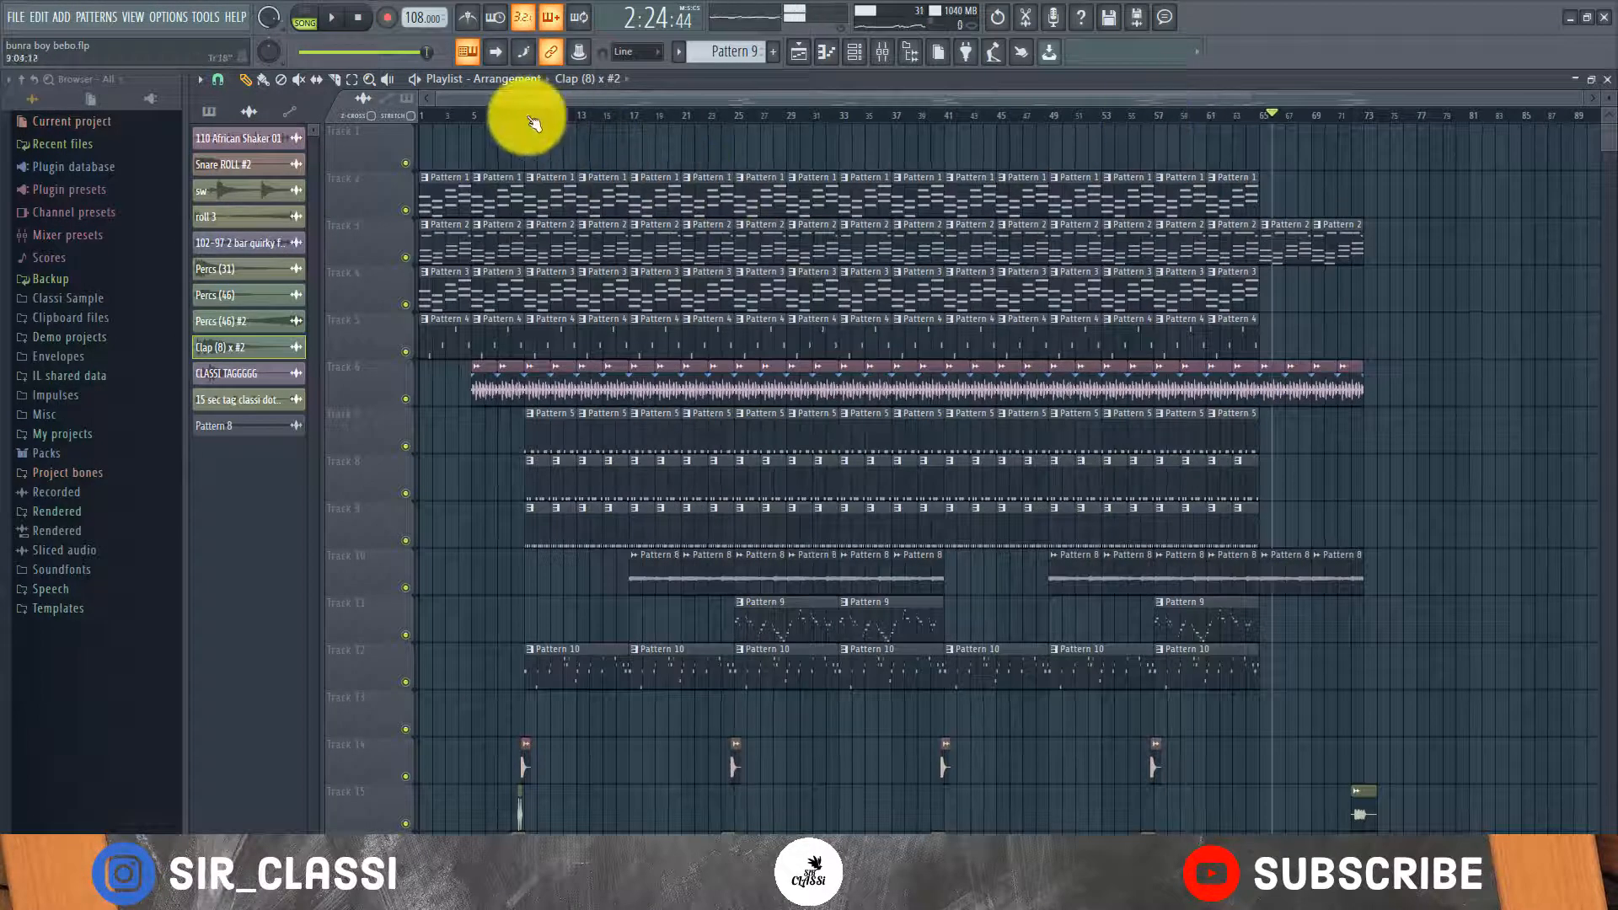
scroll(520, 111, "up", 3)
left_click_drag(541, 97, 487, 96)
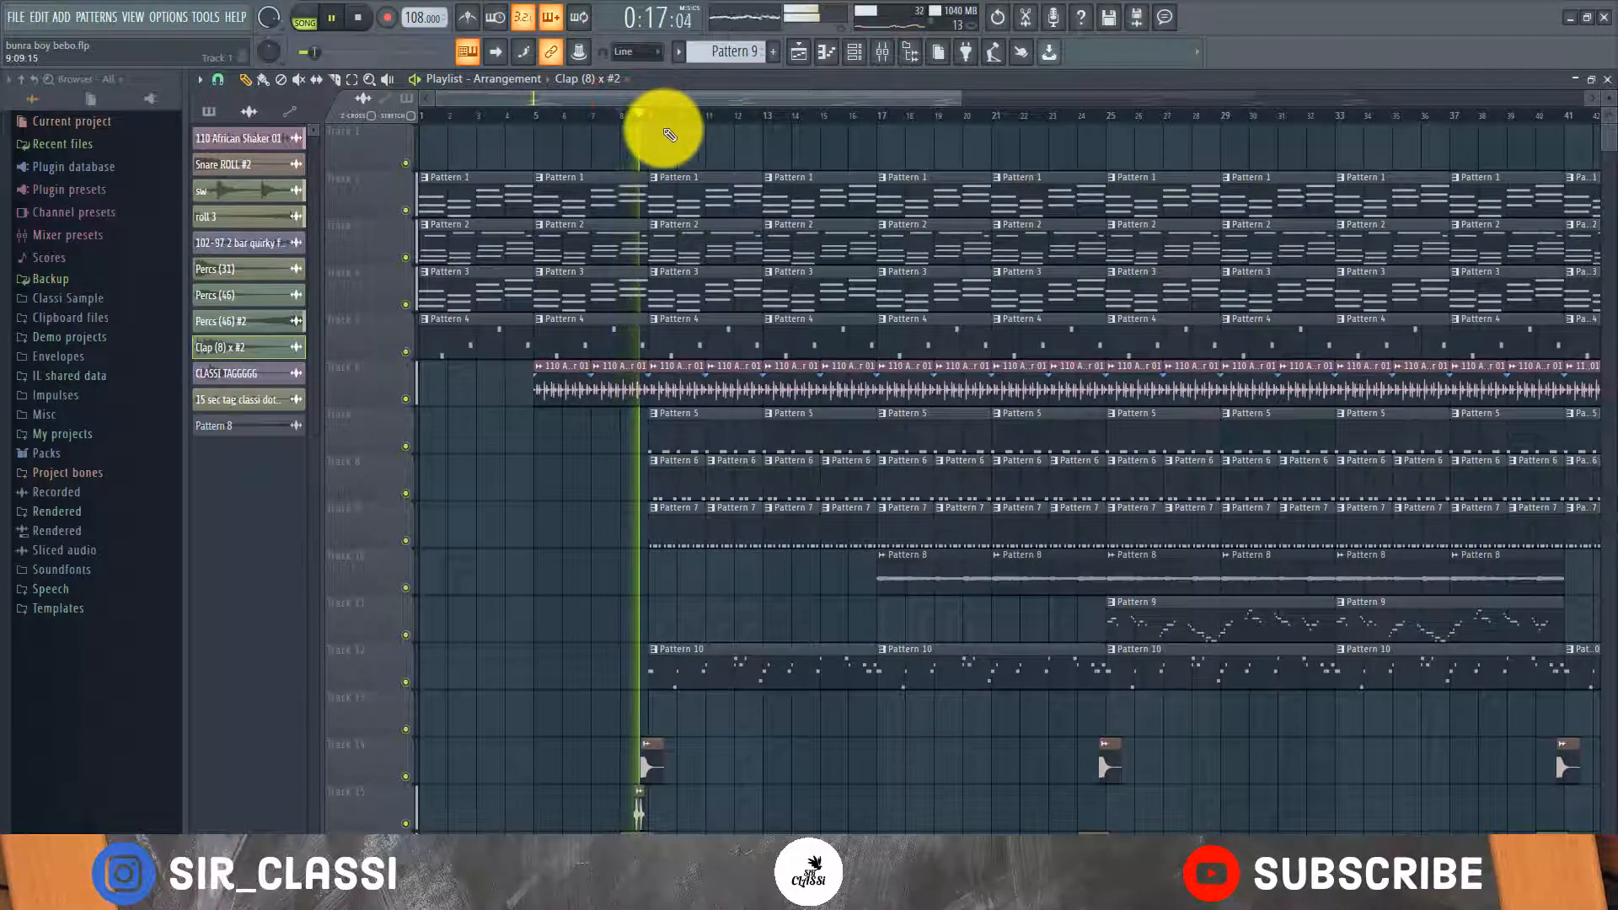
scroll(670, 135, "down", 2)
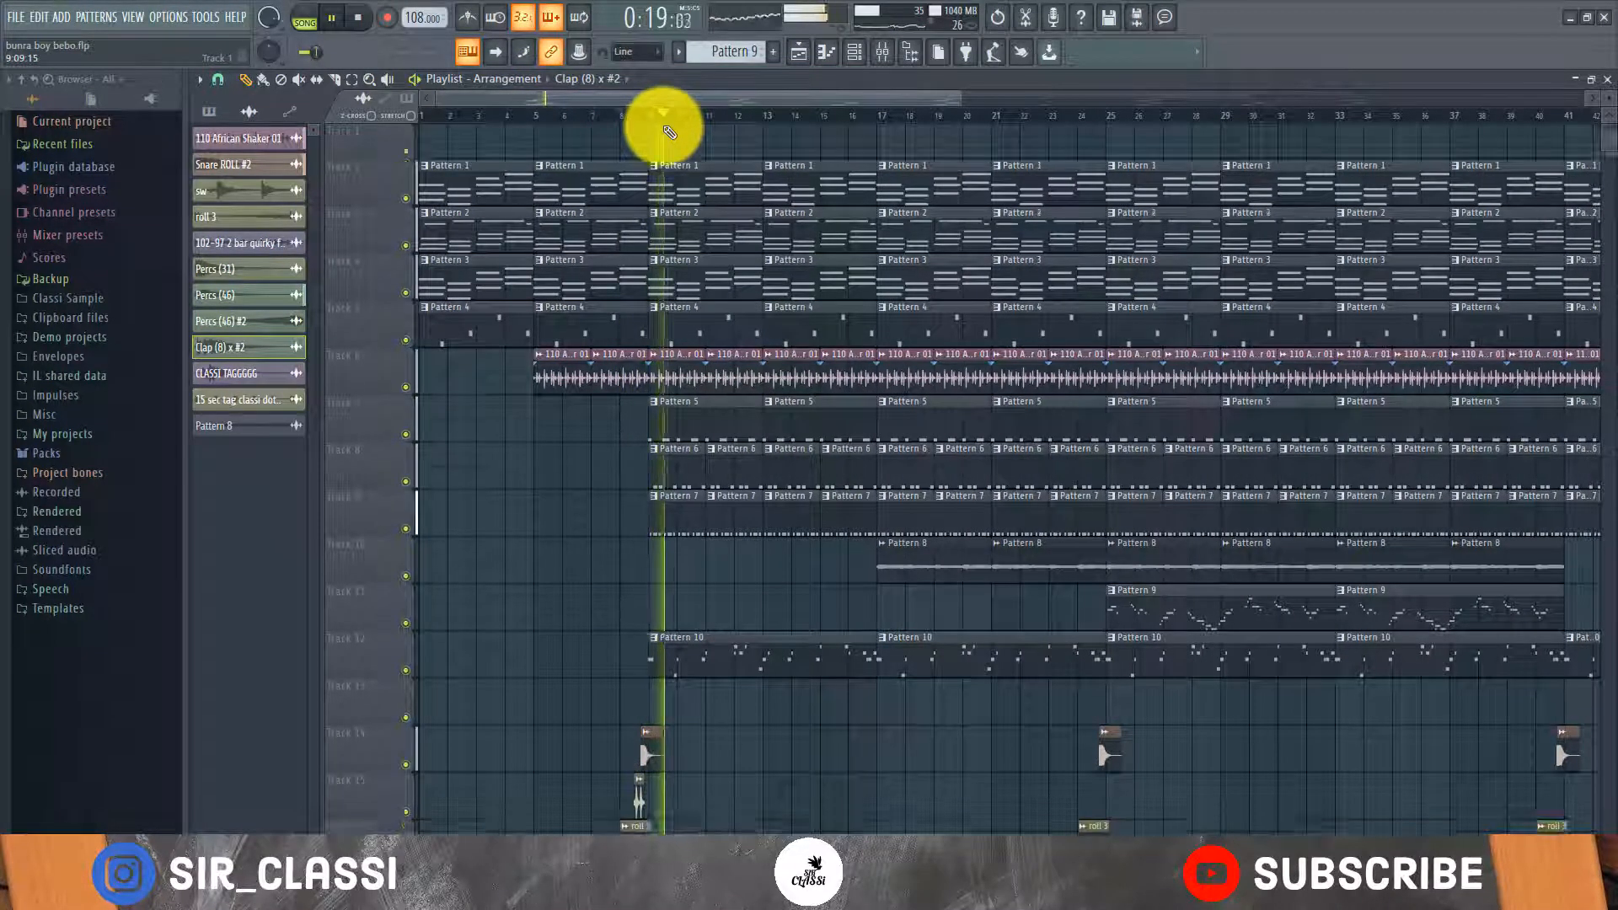
scroll(670, 117, "down", 2)
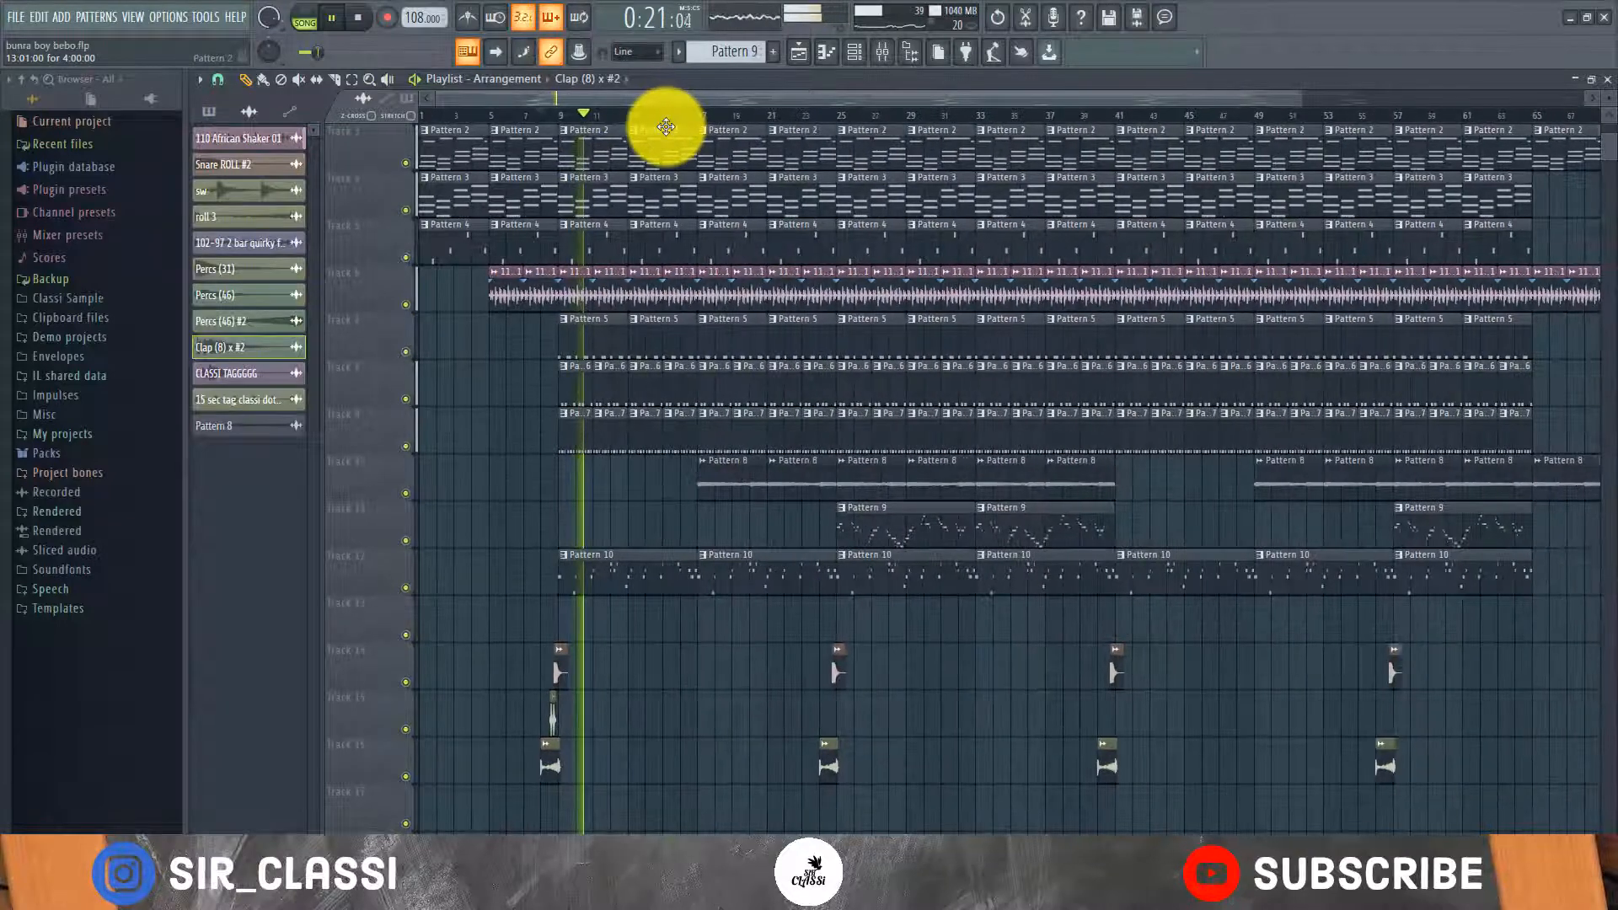
scroll(696, 133, "up", 2)
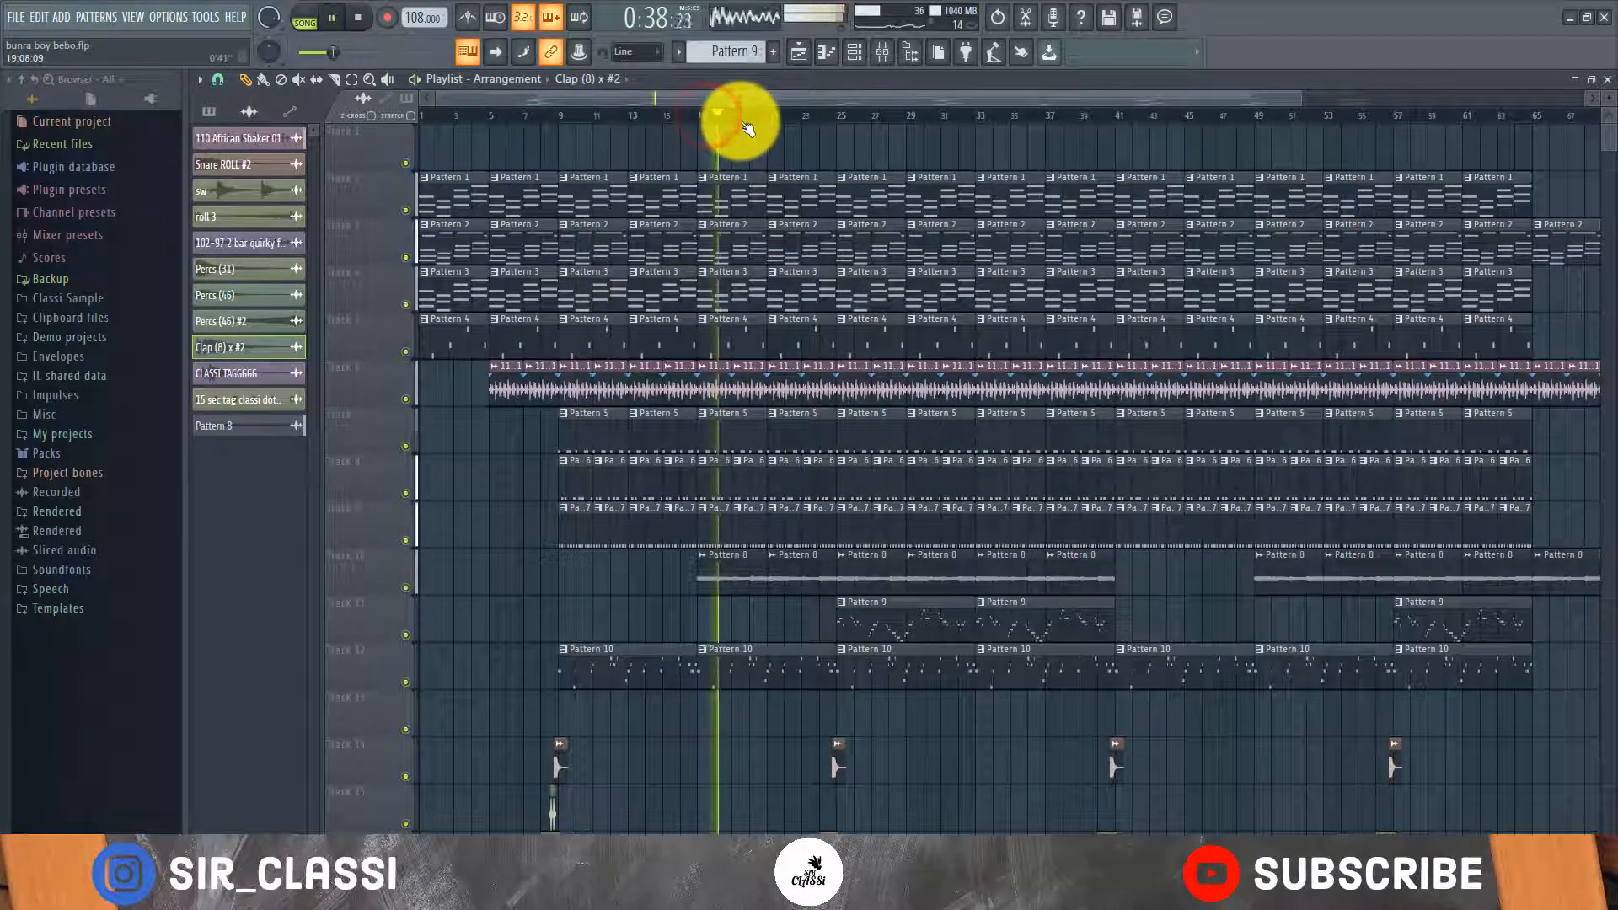
Play the sections starting at bars 25 and 41, stop, and return the playhead to bar 9.
left_click(841, 112)
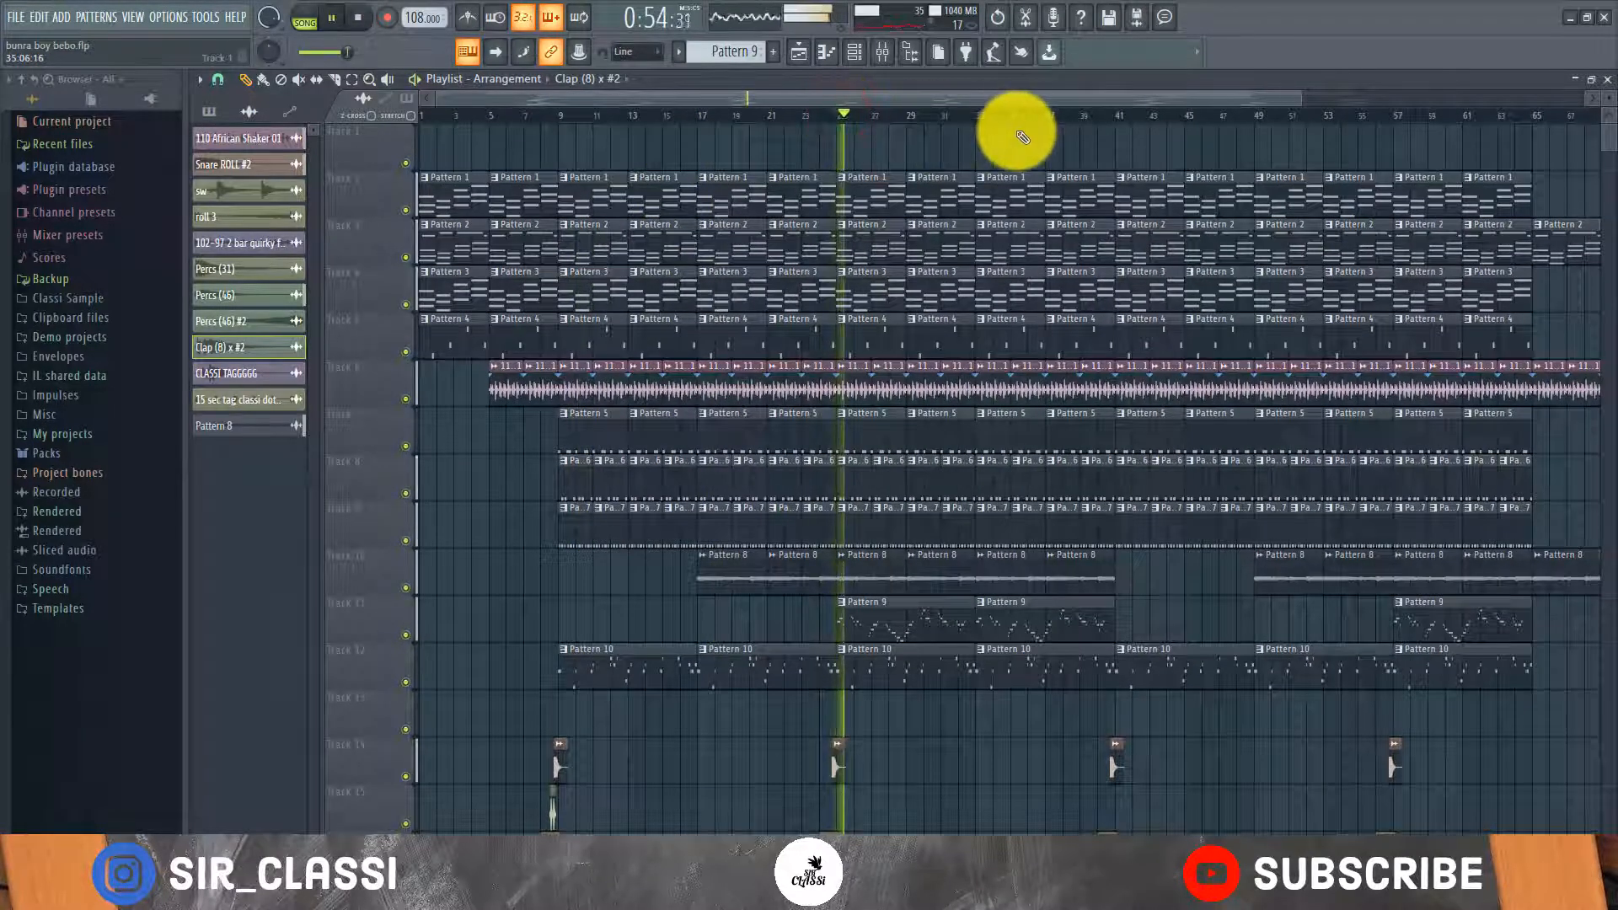
left_click(1119, 113)
scroll(1121, 113, "down", 2)
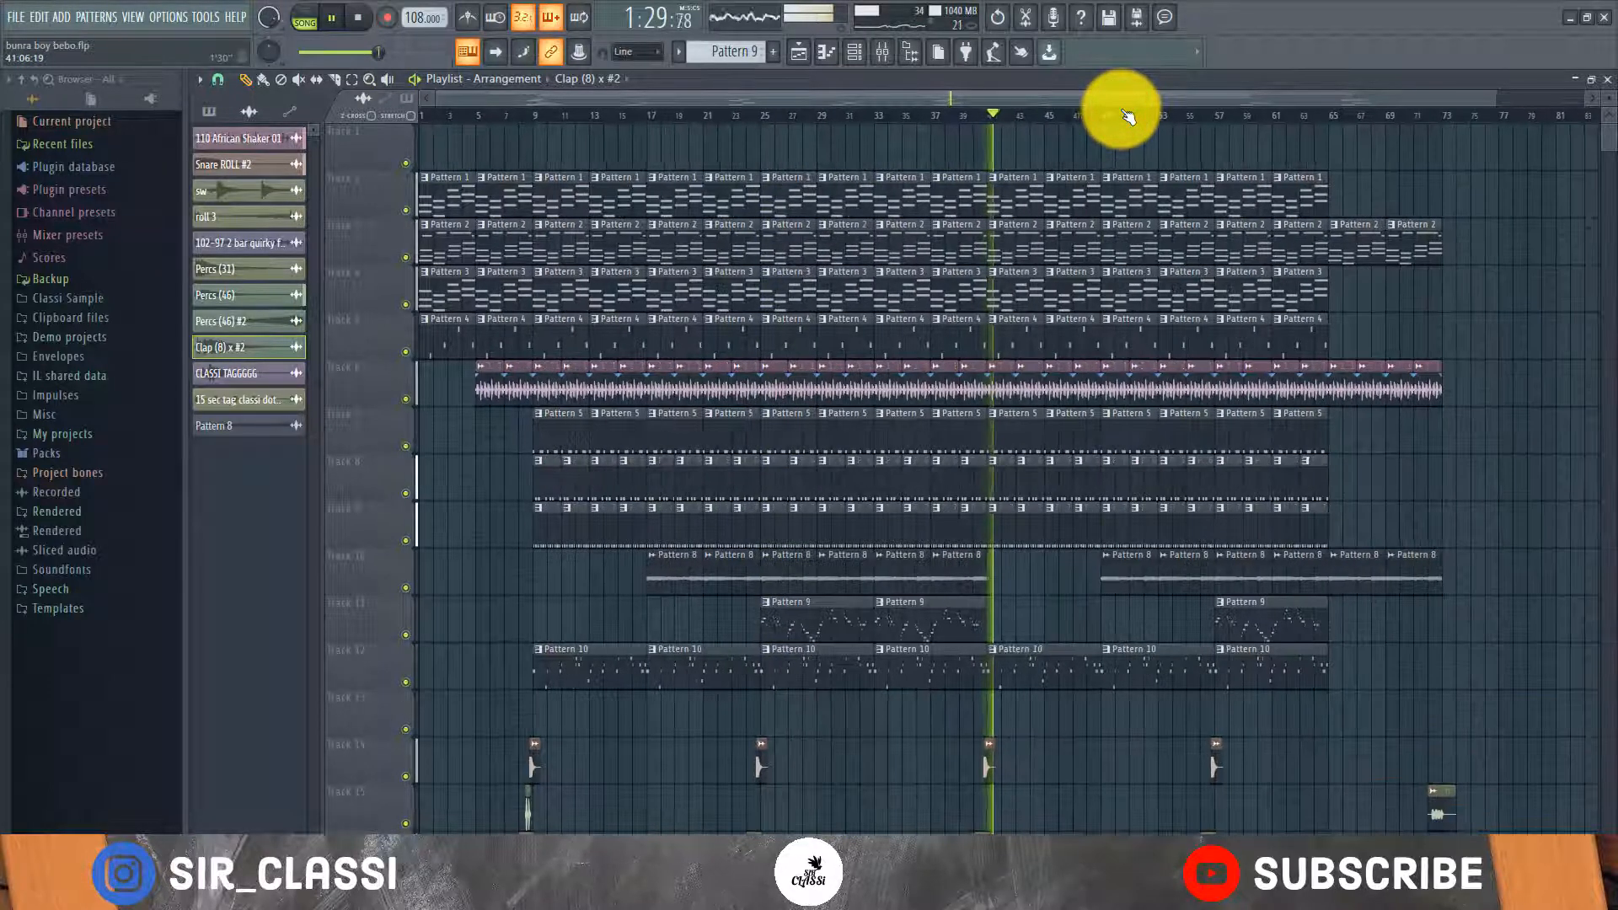
scroll(1128, 116, "down", 1)
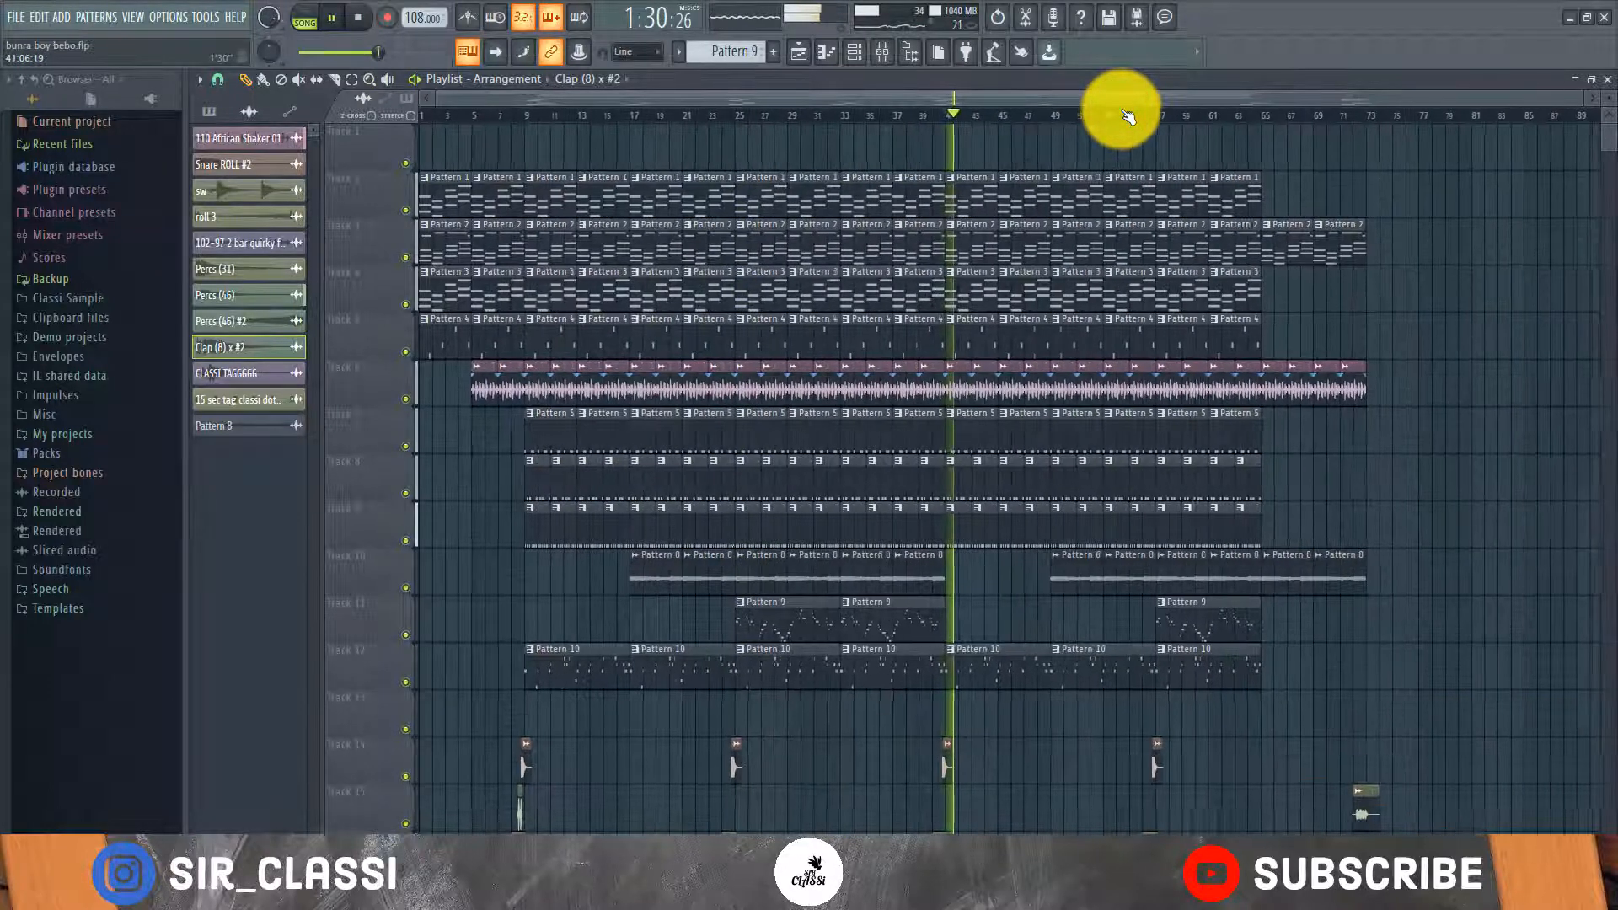
key("space")
scroll(529, 124, "up", 3)
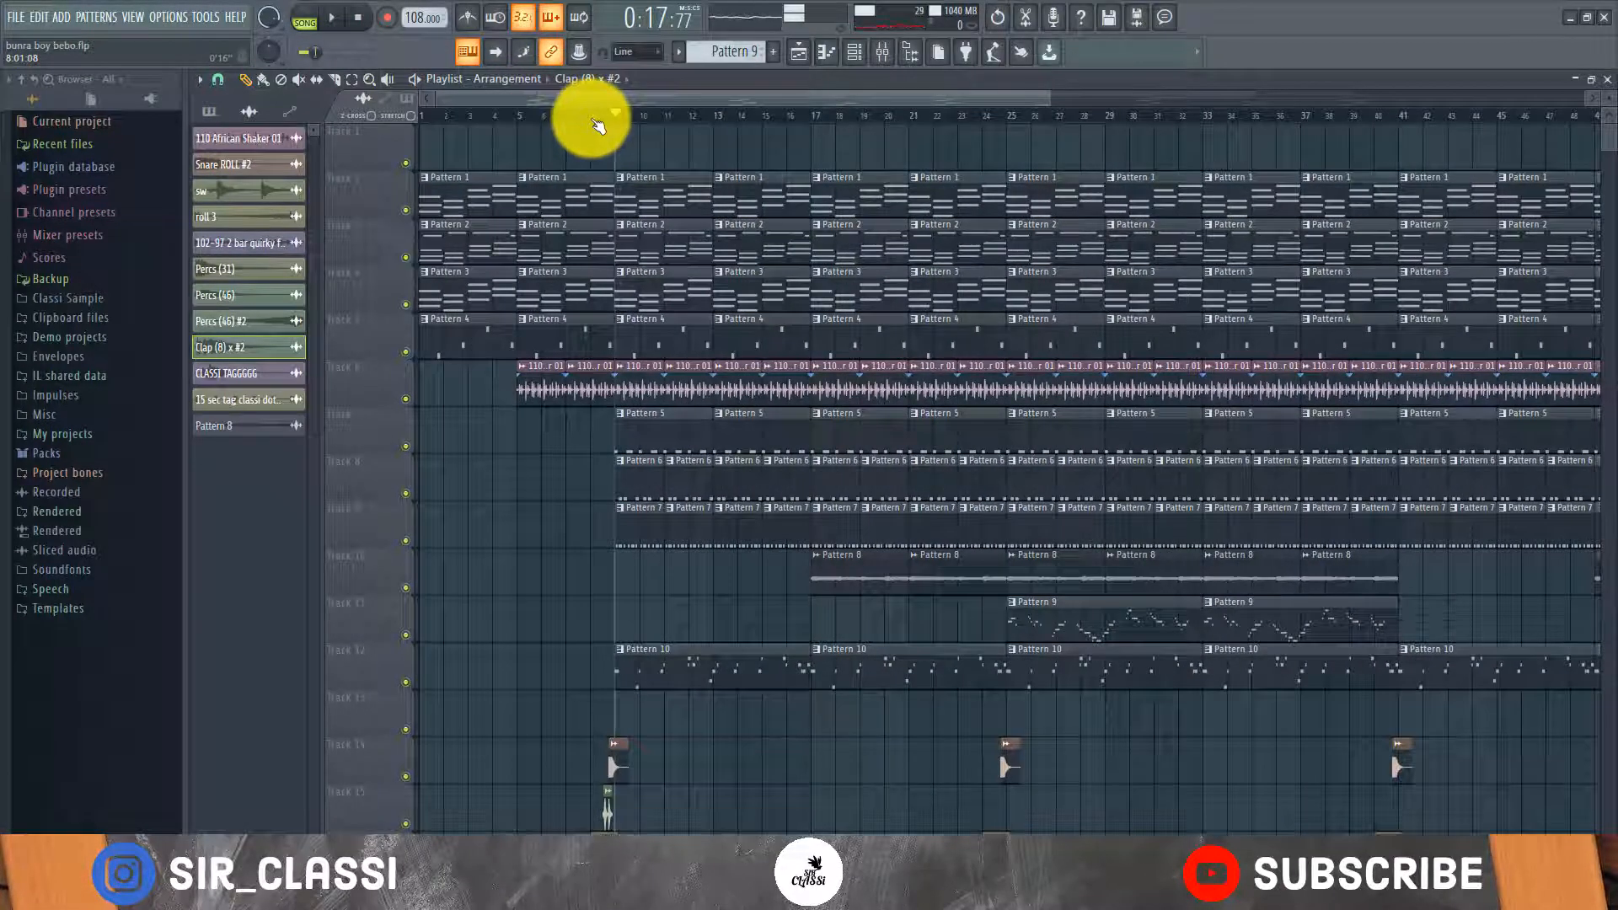
scroll(597, 118, "down", 2)
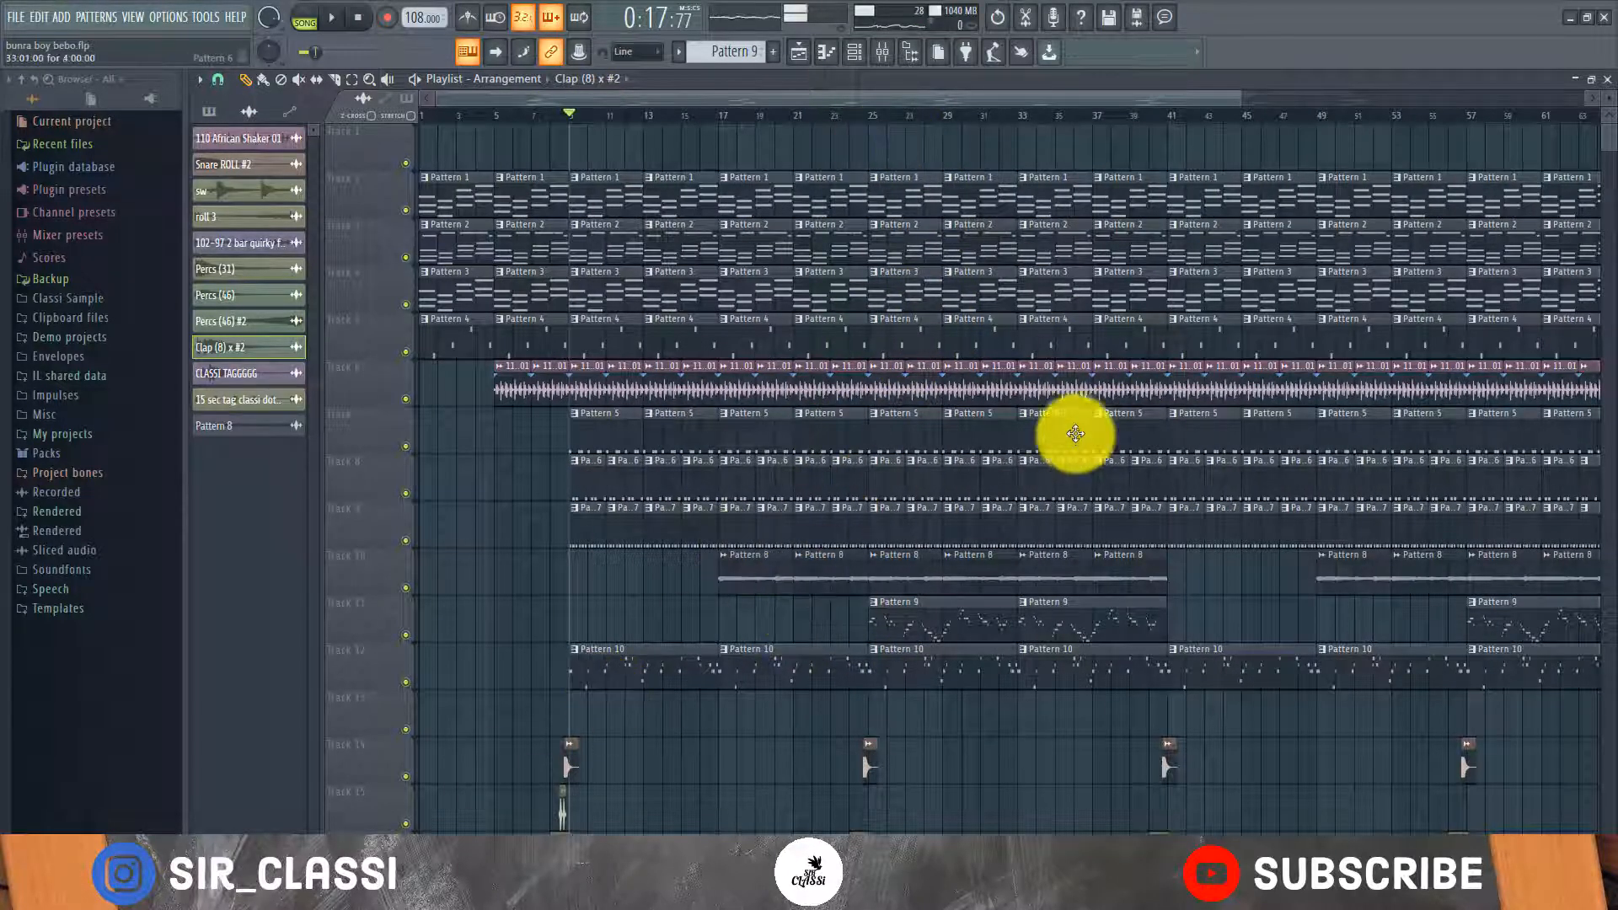
Play the section starting at bar 41, where Patterns 8 and 9 drop out, and stop.
scroll(1171, 110, "down", 2)
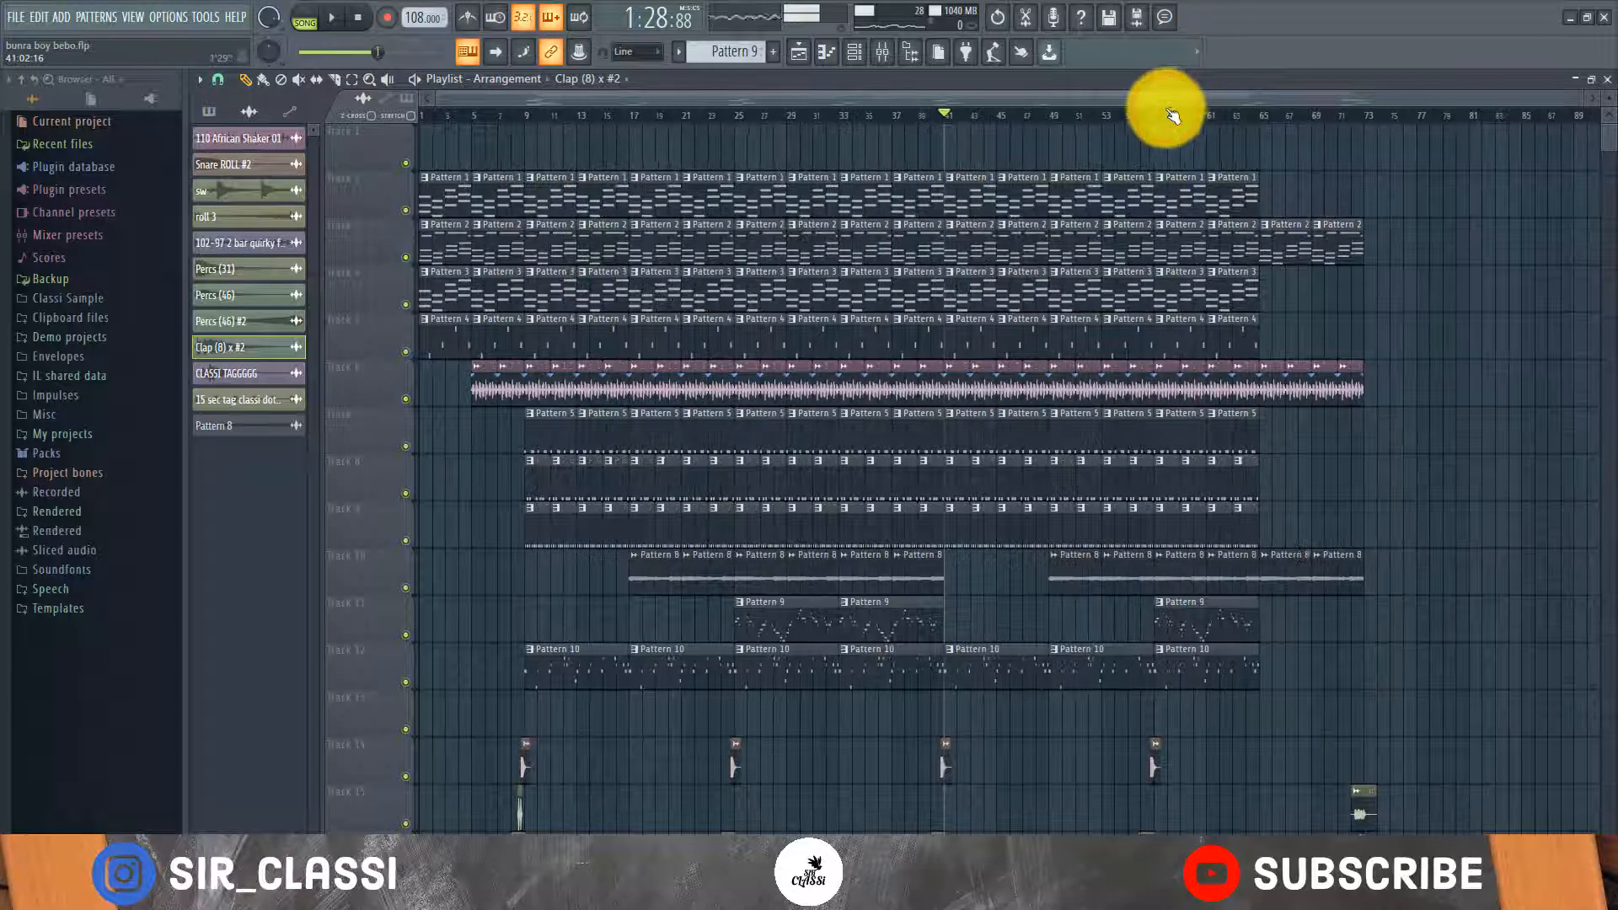
left_click_drag(1064, 102, 1097, 114)
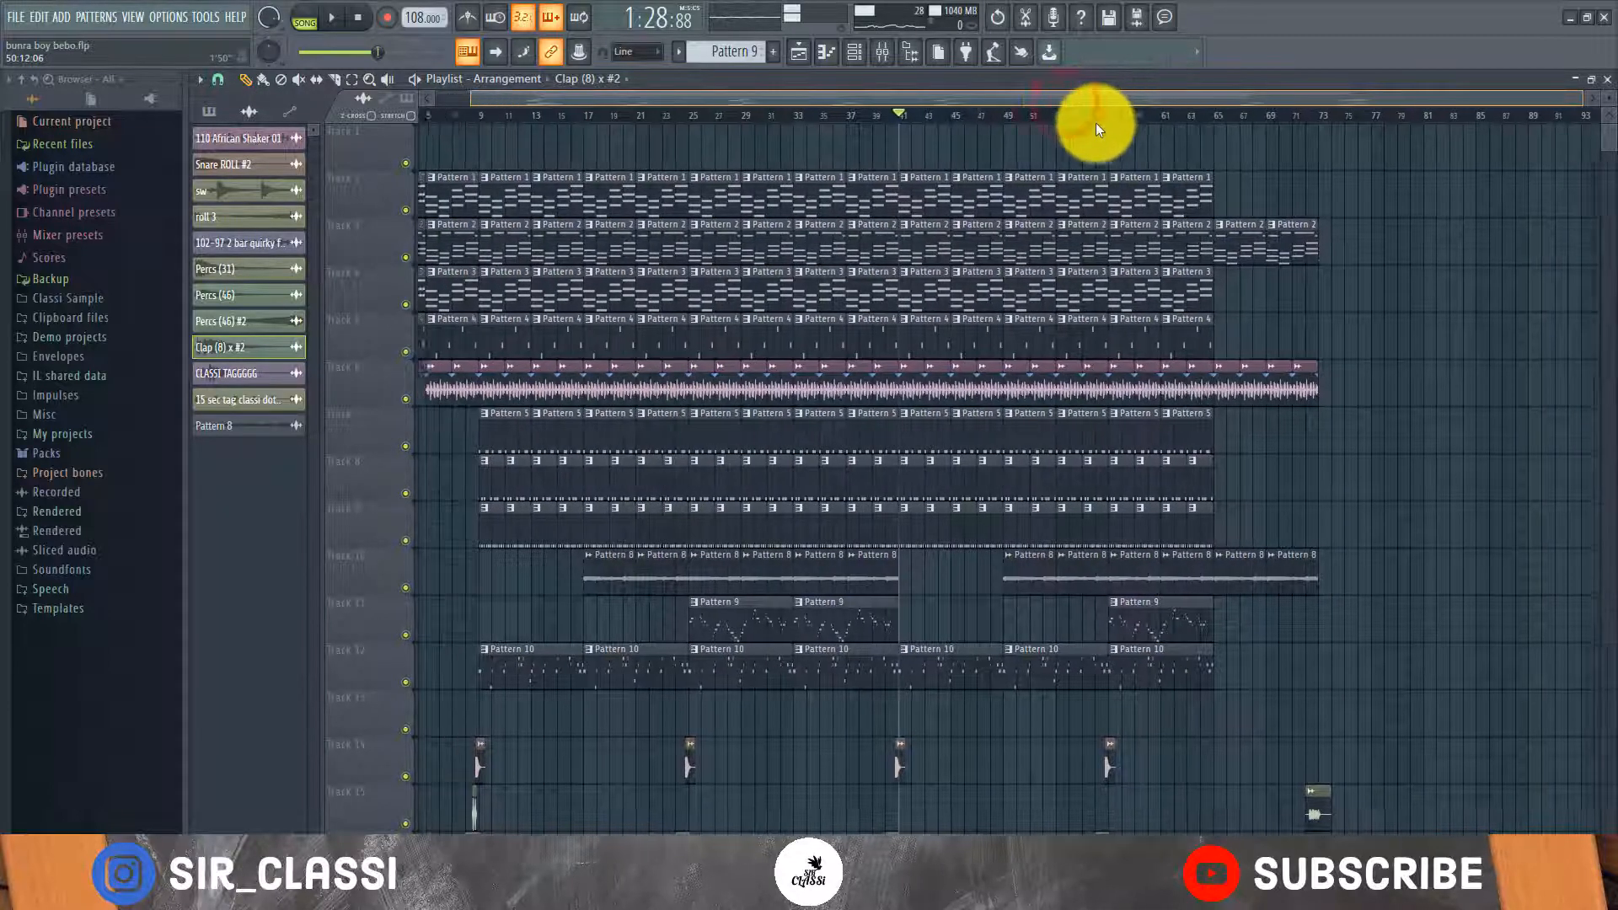
scroll(1062, 122, "up", 4)
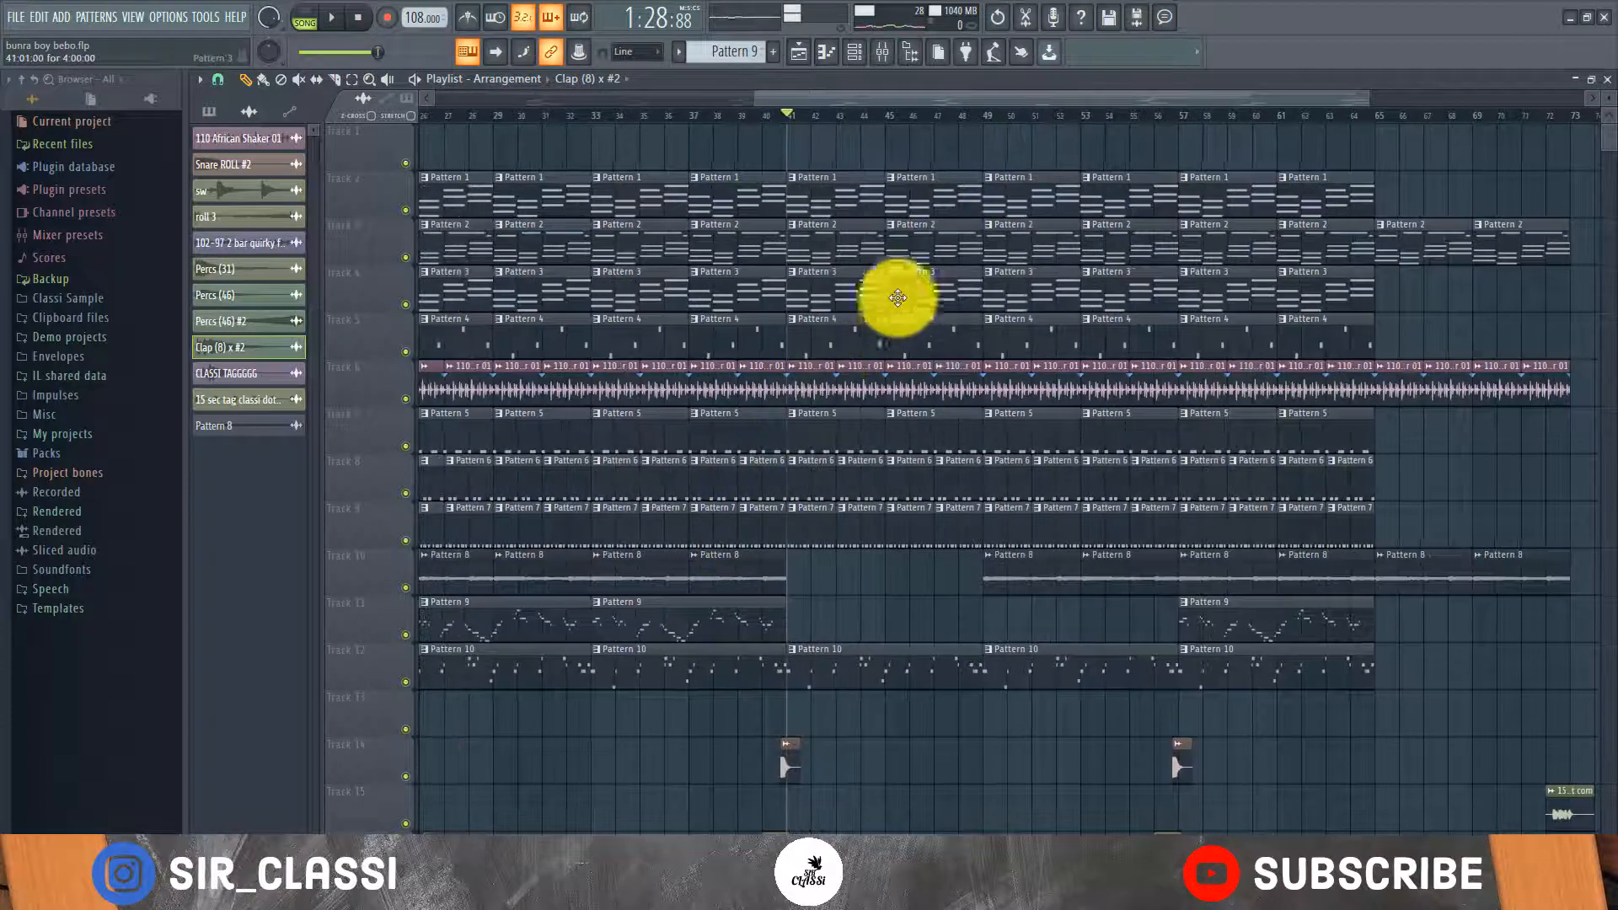
key("space")
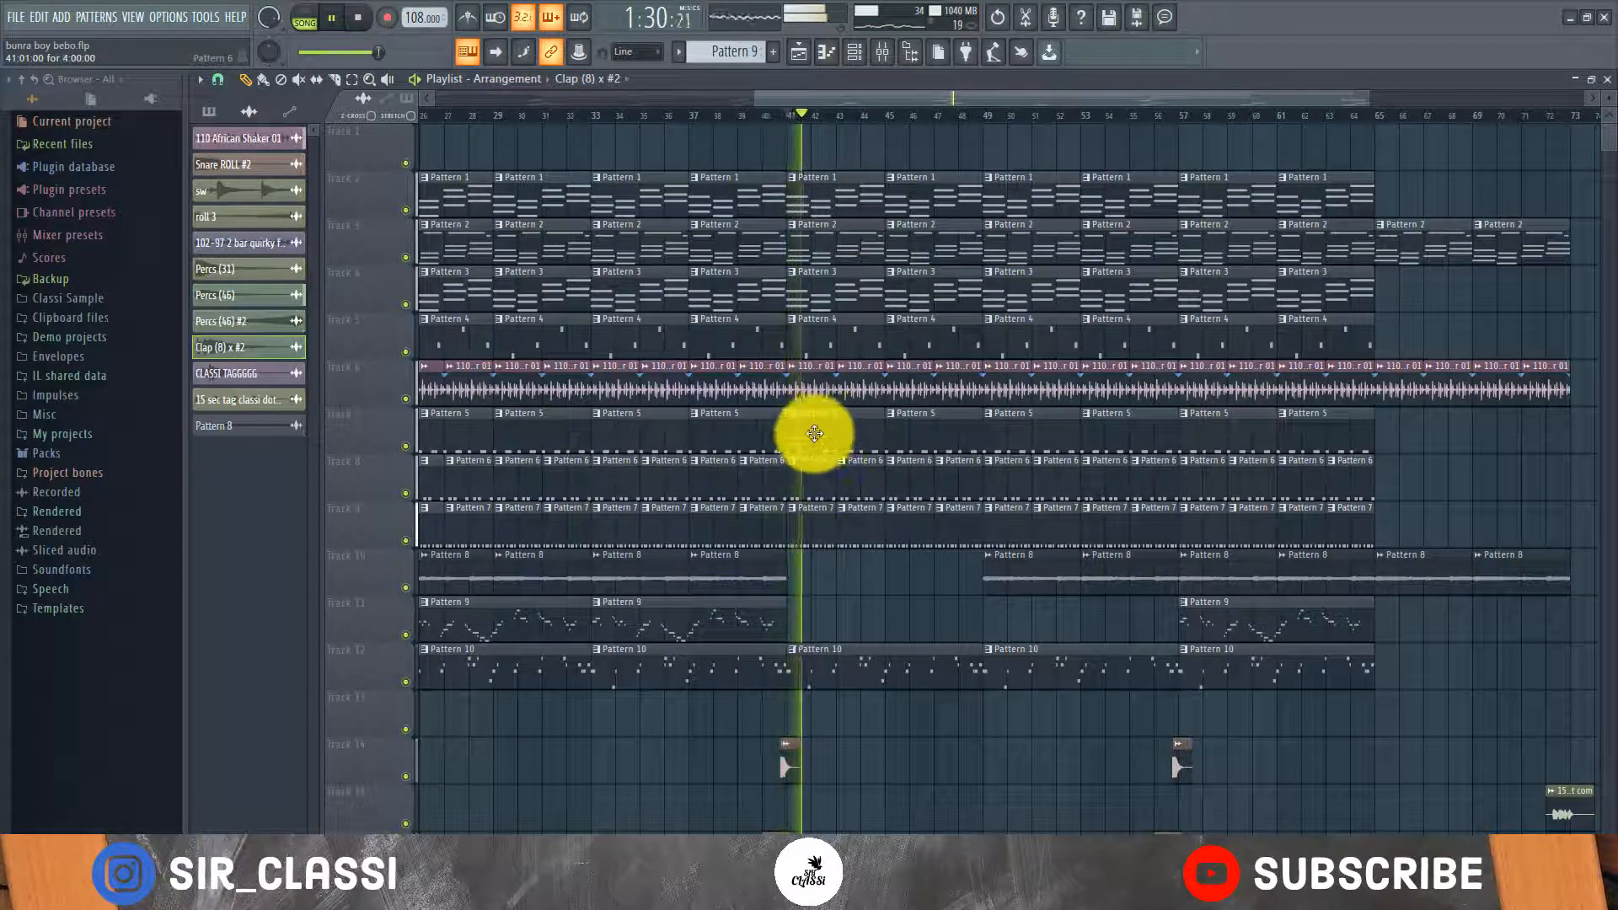
scroll(889, 126, "down", 4)
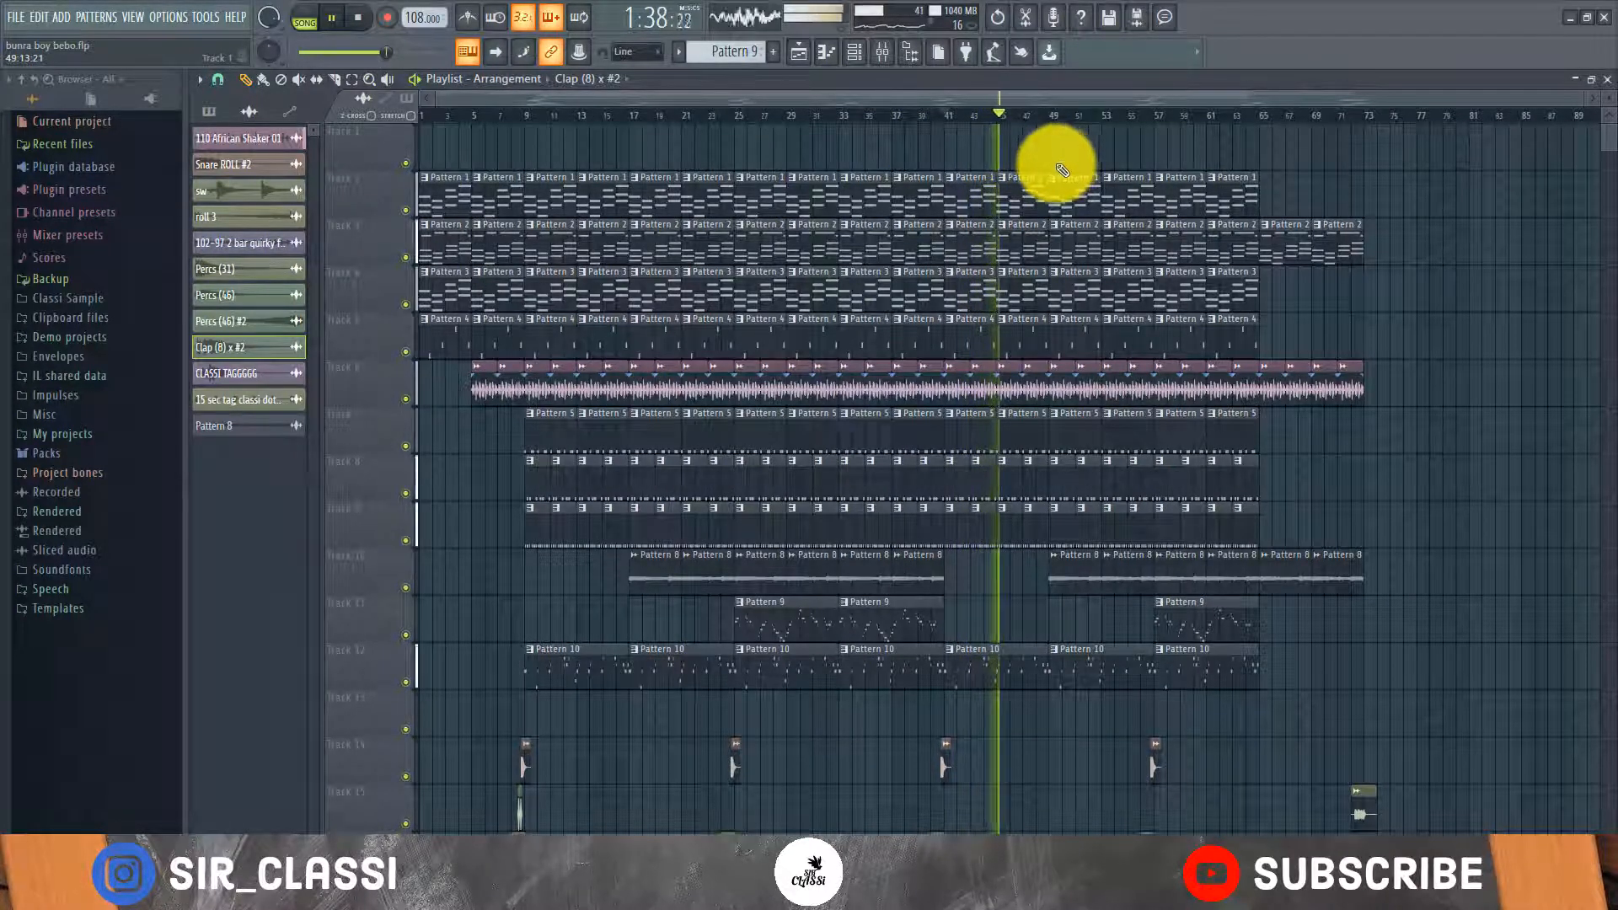
key("space")
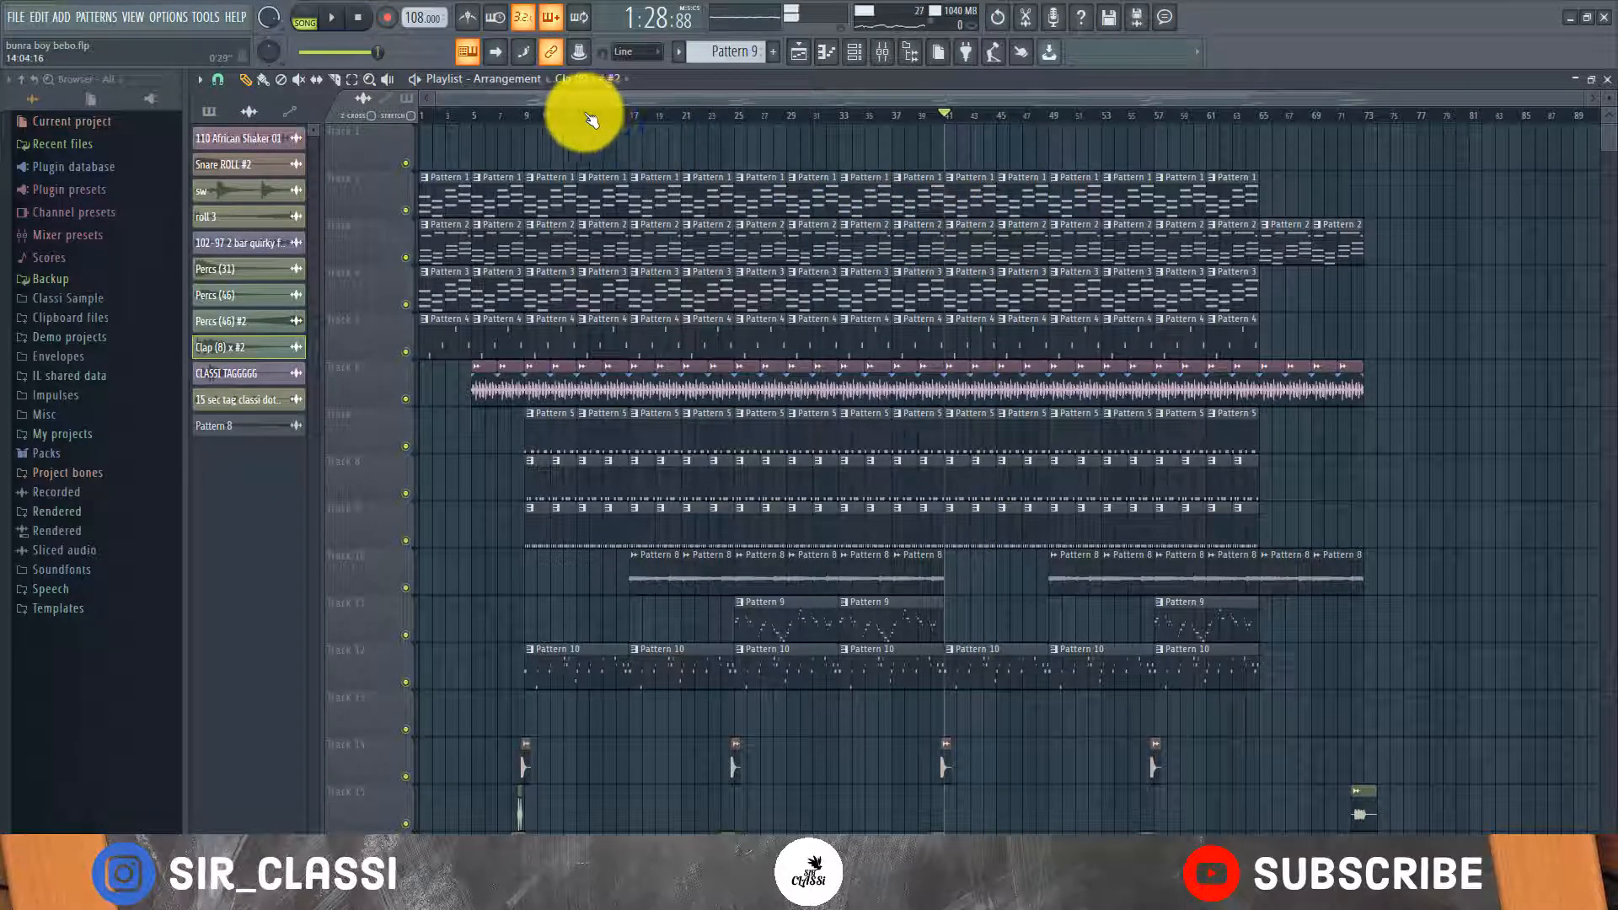
Return the playhead to bar 1, play the opening of the intro, and stop.
left_click_drag(559, 121, 422, 138)
scroll(877, 206, "down", 1)
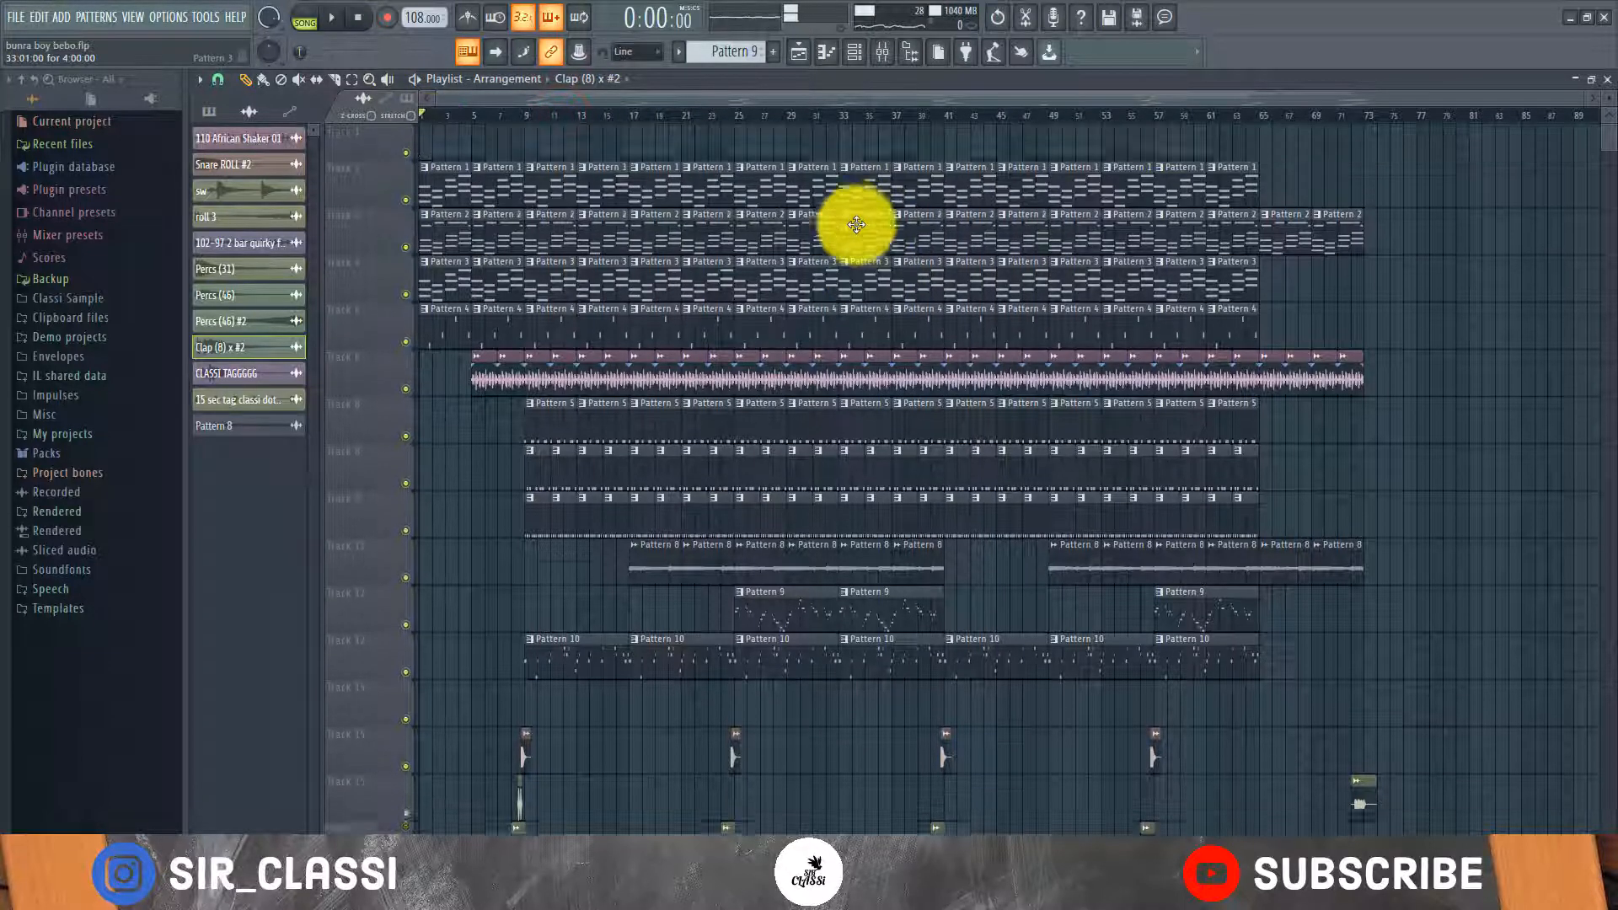
scroll(722, 172, "up", 1)
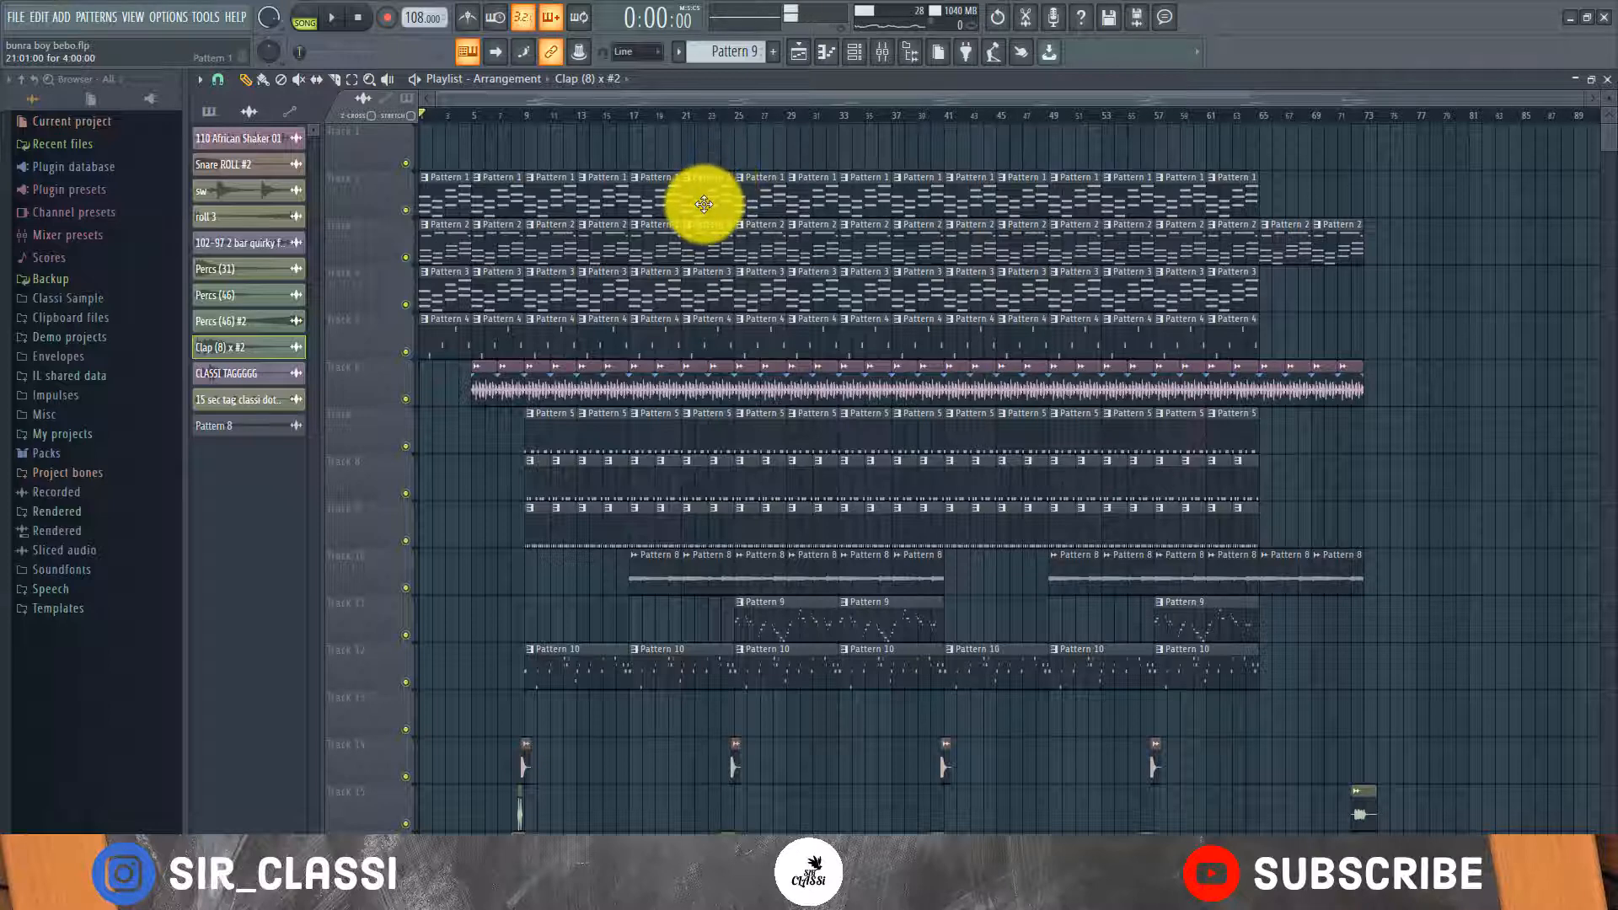
left_click(417, 116)
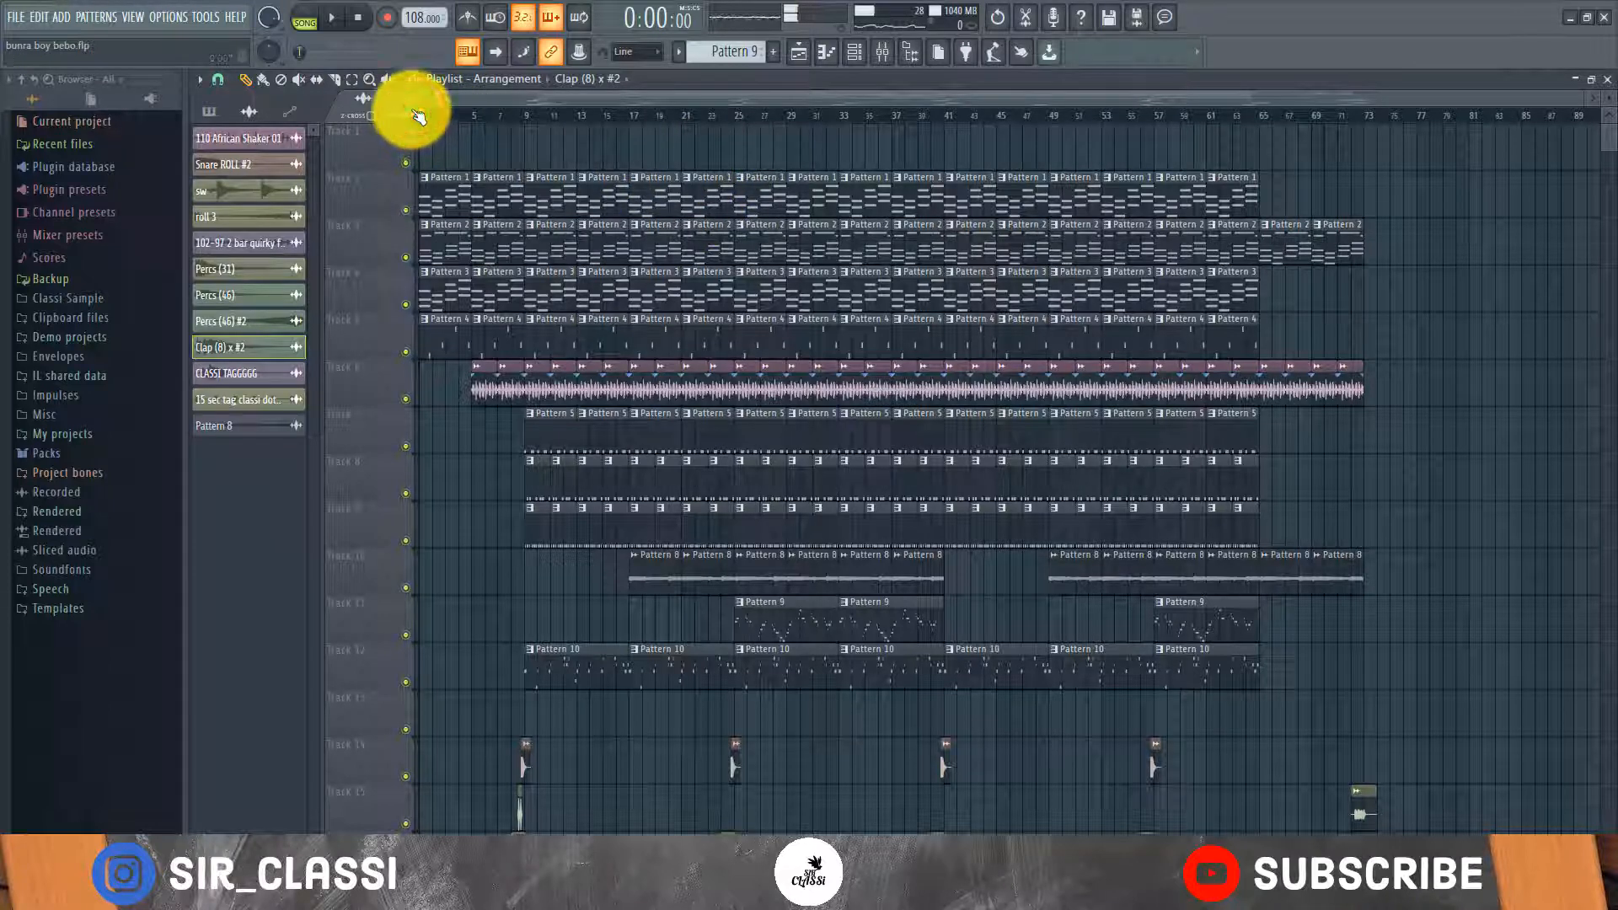
key("space")
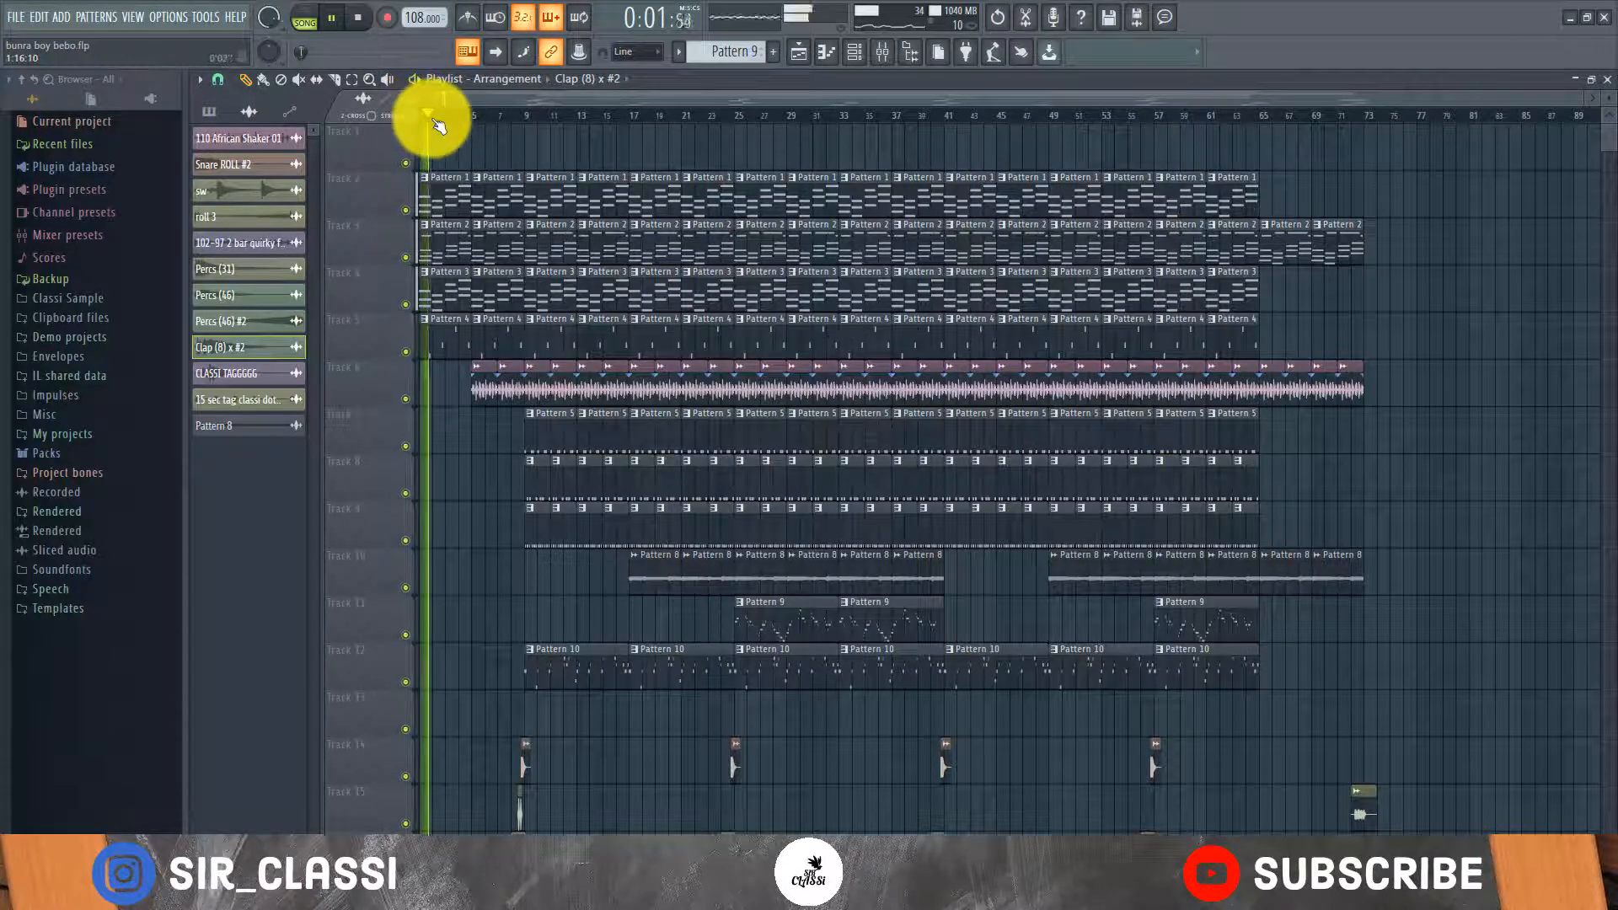
key("space")
Play the intro from bar 1 and the shaker loop's entry around bars 5 and 6, and stop.
left_click(480, 108)
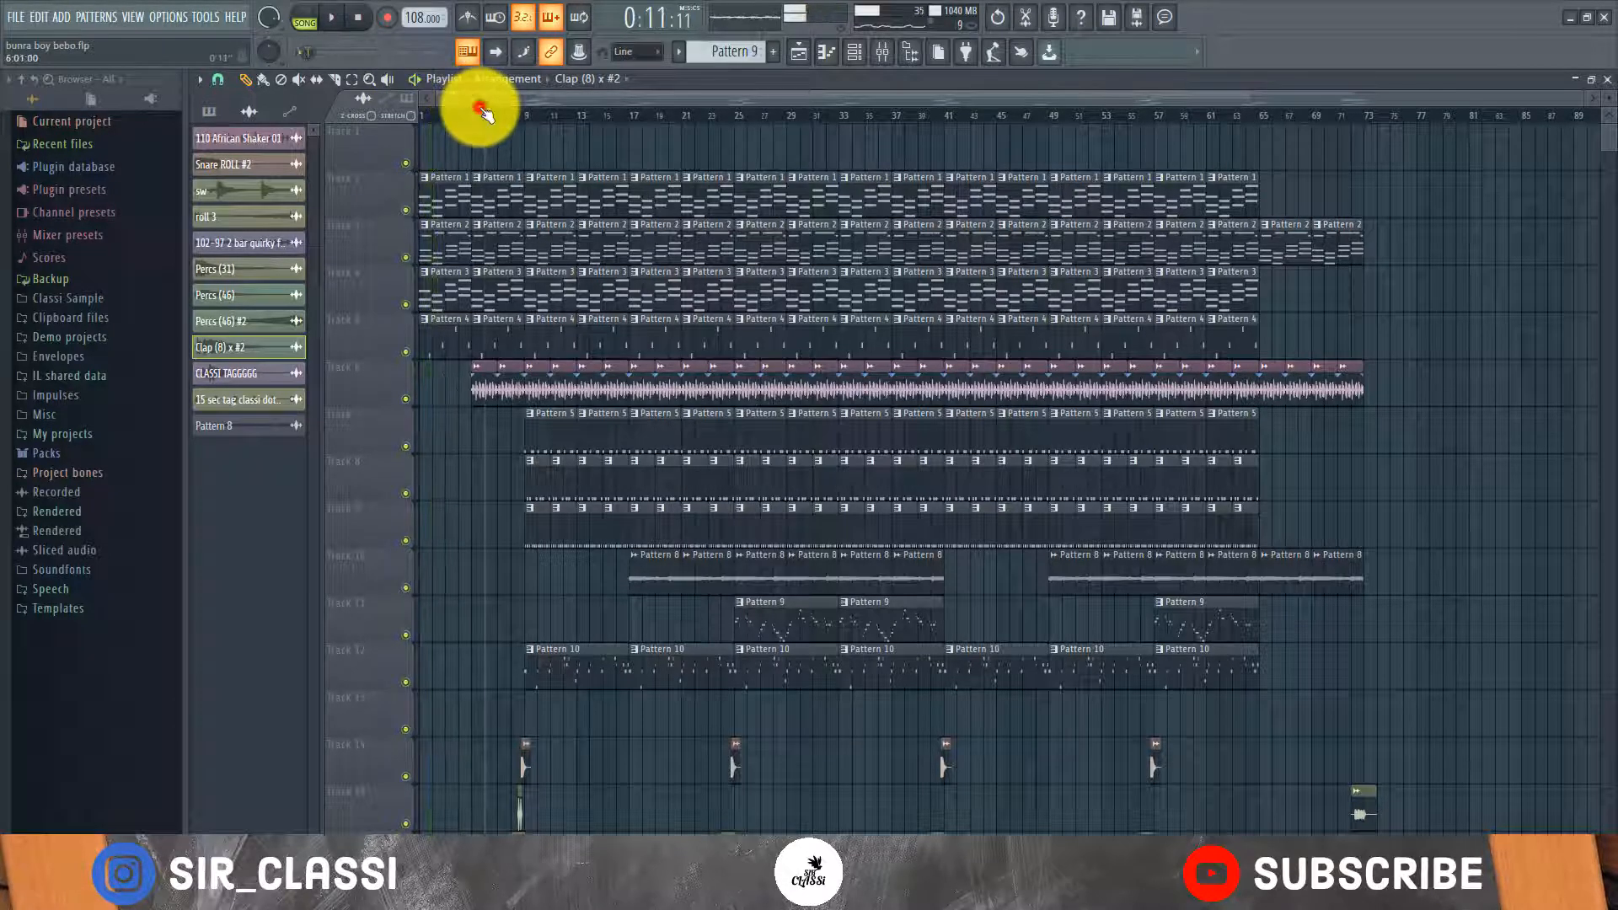
key("space")
scroll(486, 113, "up", 5)
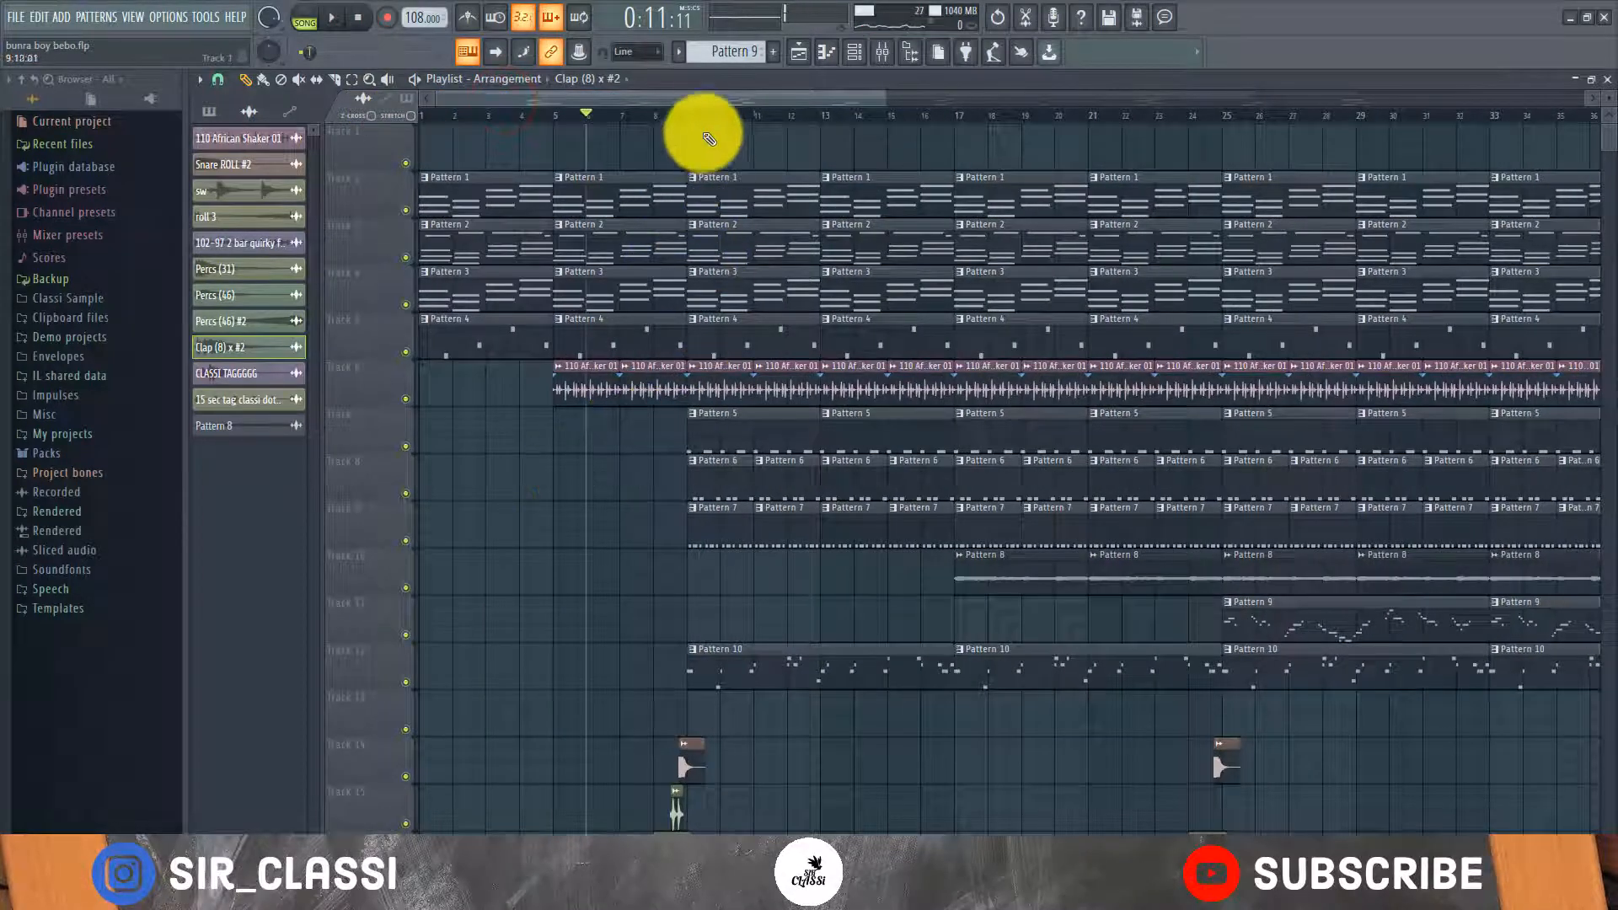
left_click_drag(491, 121, 399, 132)
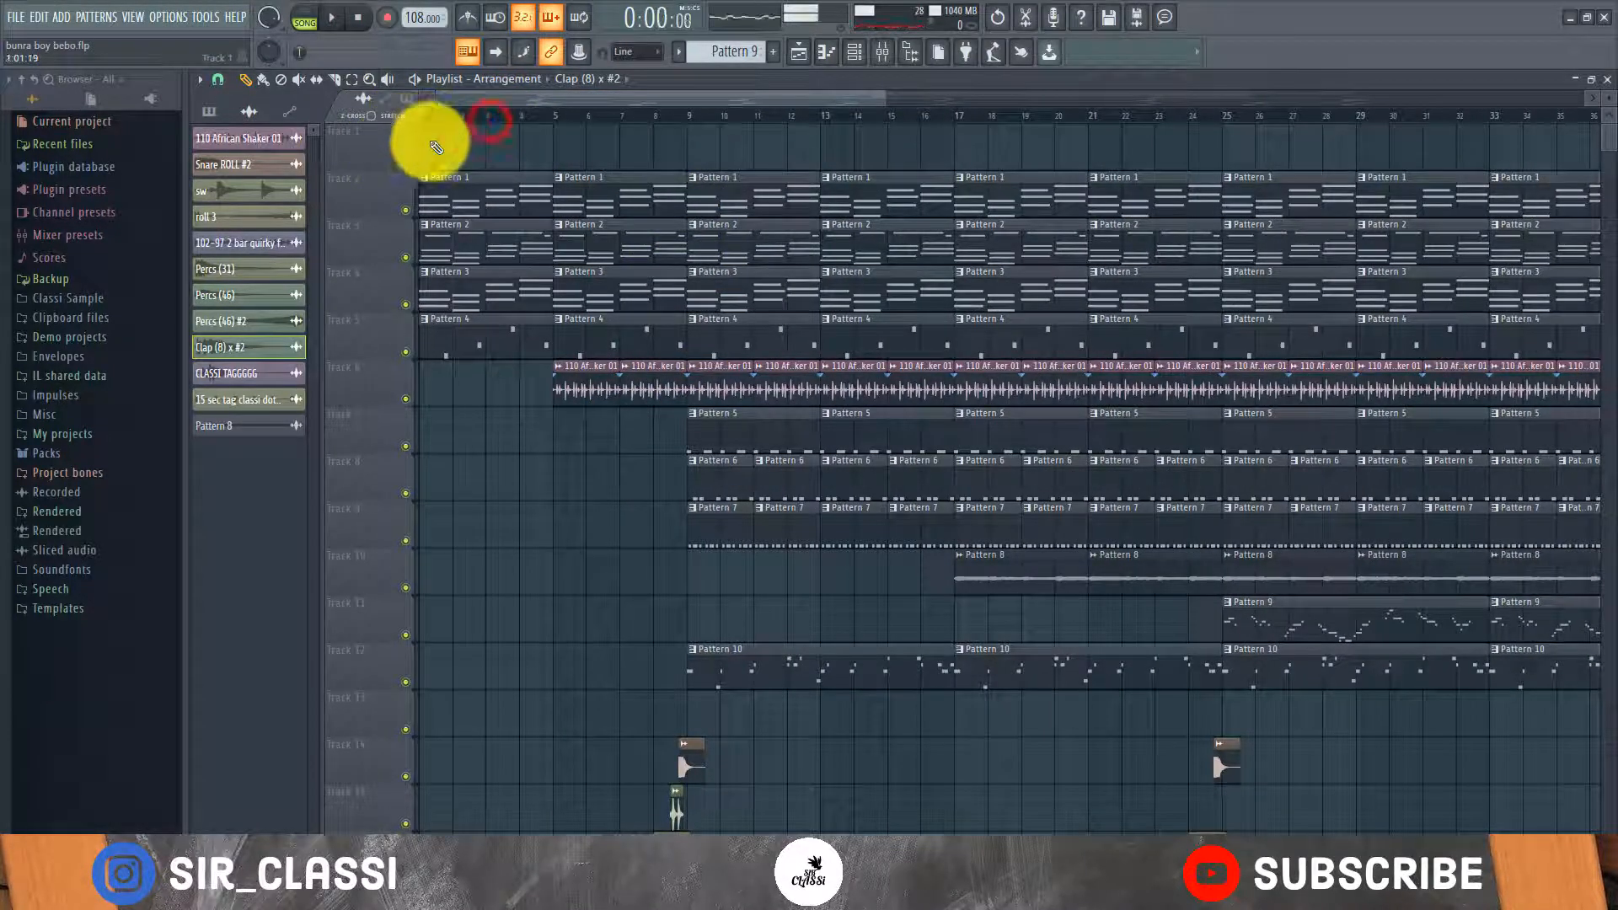
key("space")
key("space")
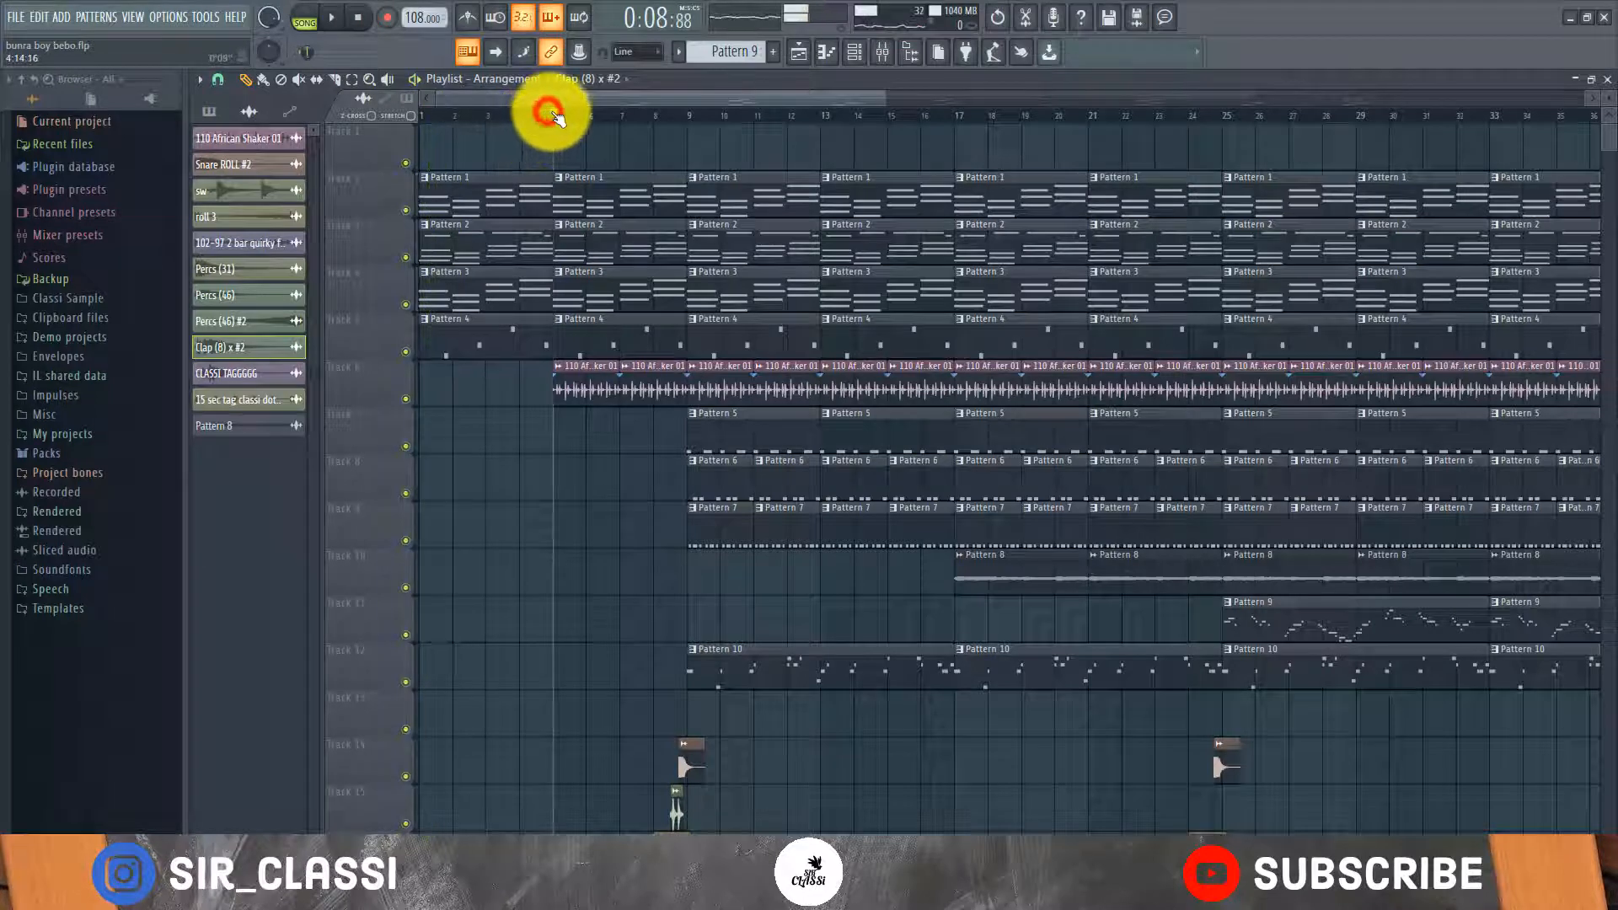
key("space")
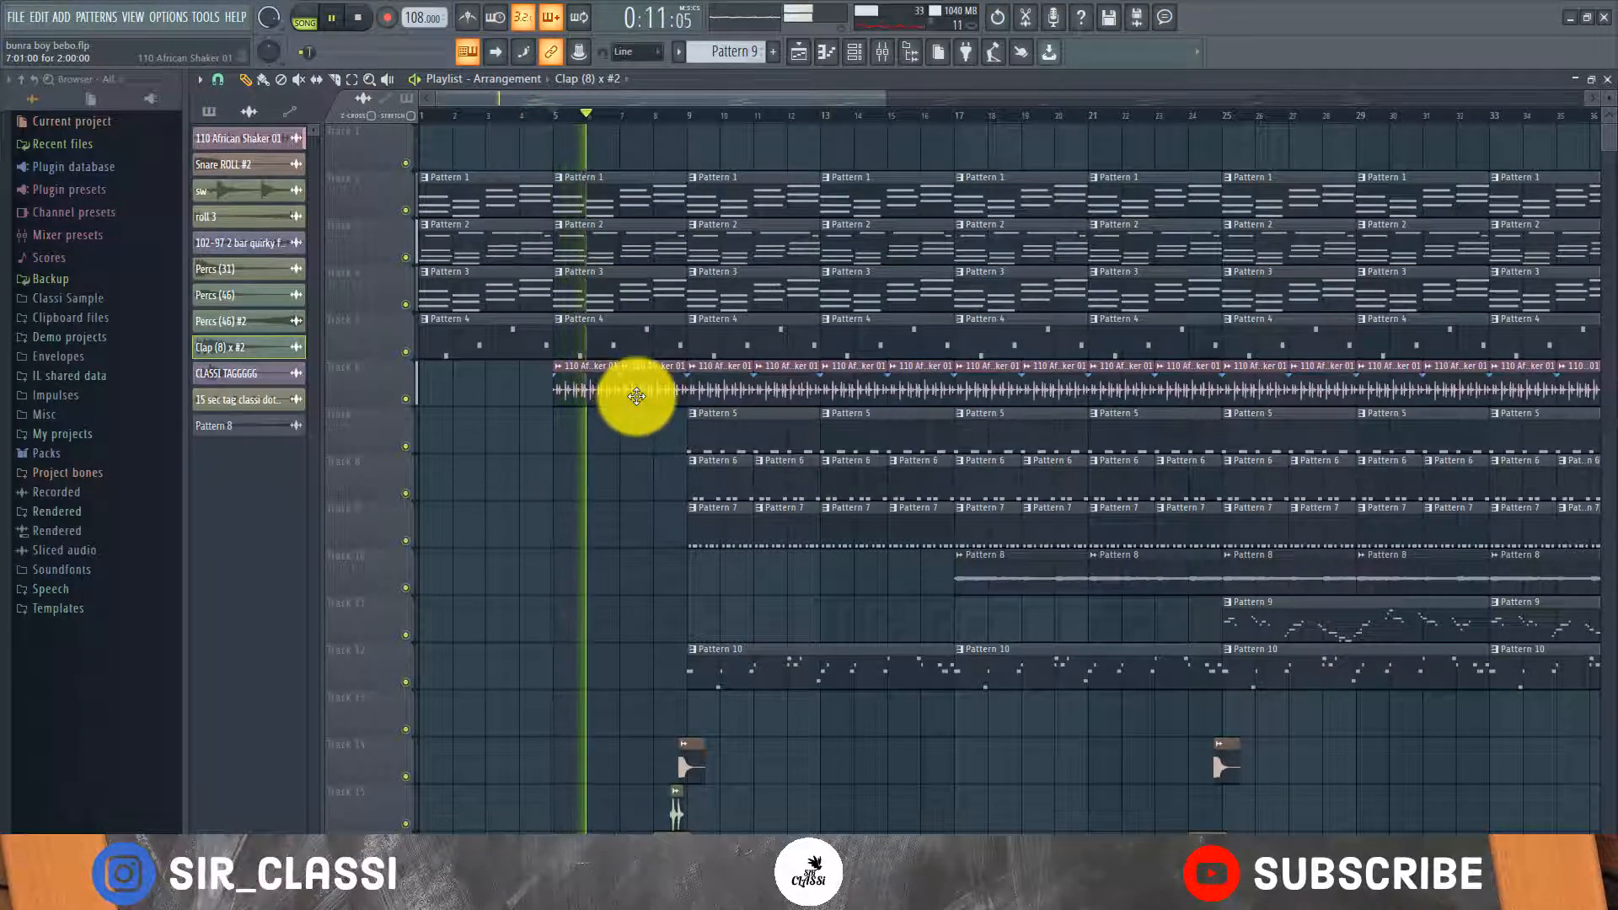
key("space")
Play the roll transition from bar 8 into the drum section at bar 9, and stop.
scroll(640, 402, "down", 3)
scroll(653, 407, "up", 2)
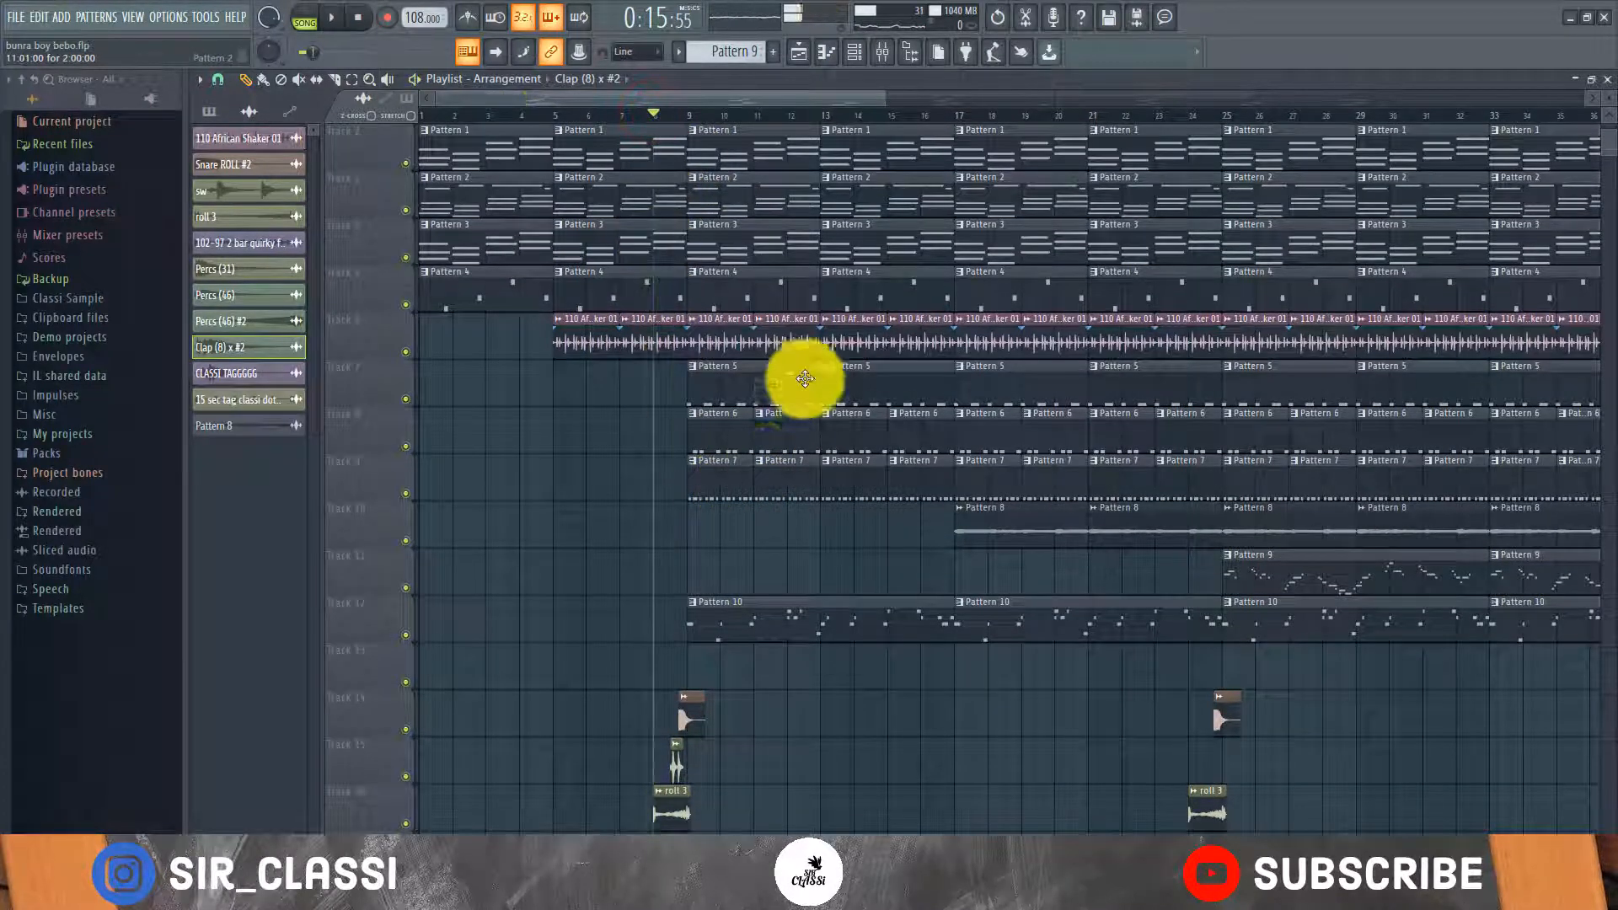
scroll(784, 417, "down", 2)
key("space")
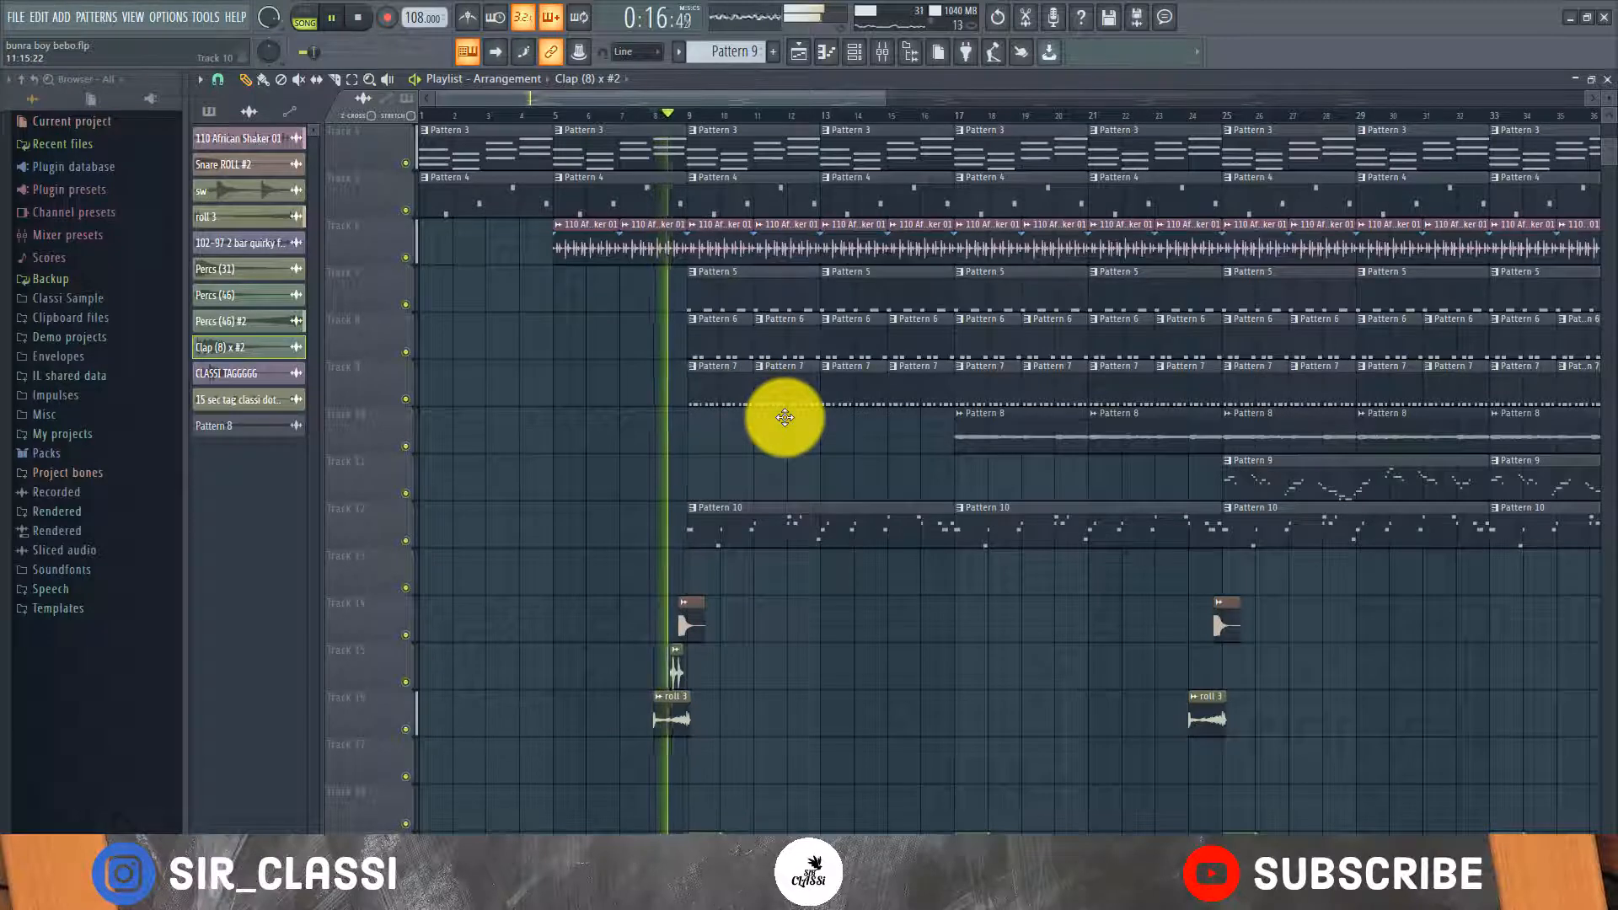
scroll(785, 417, "up", 3)
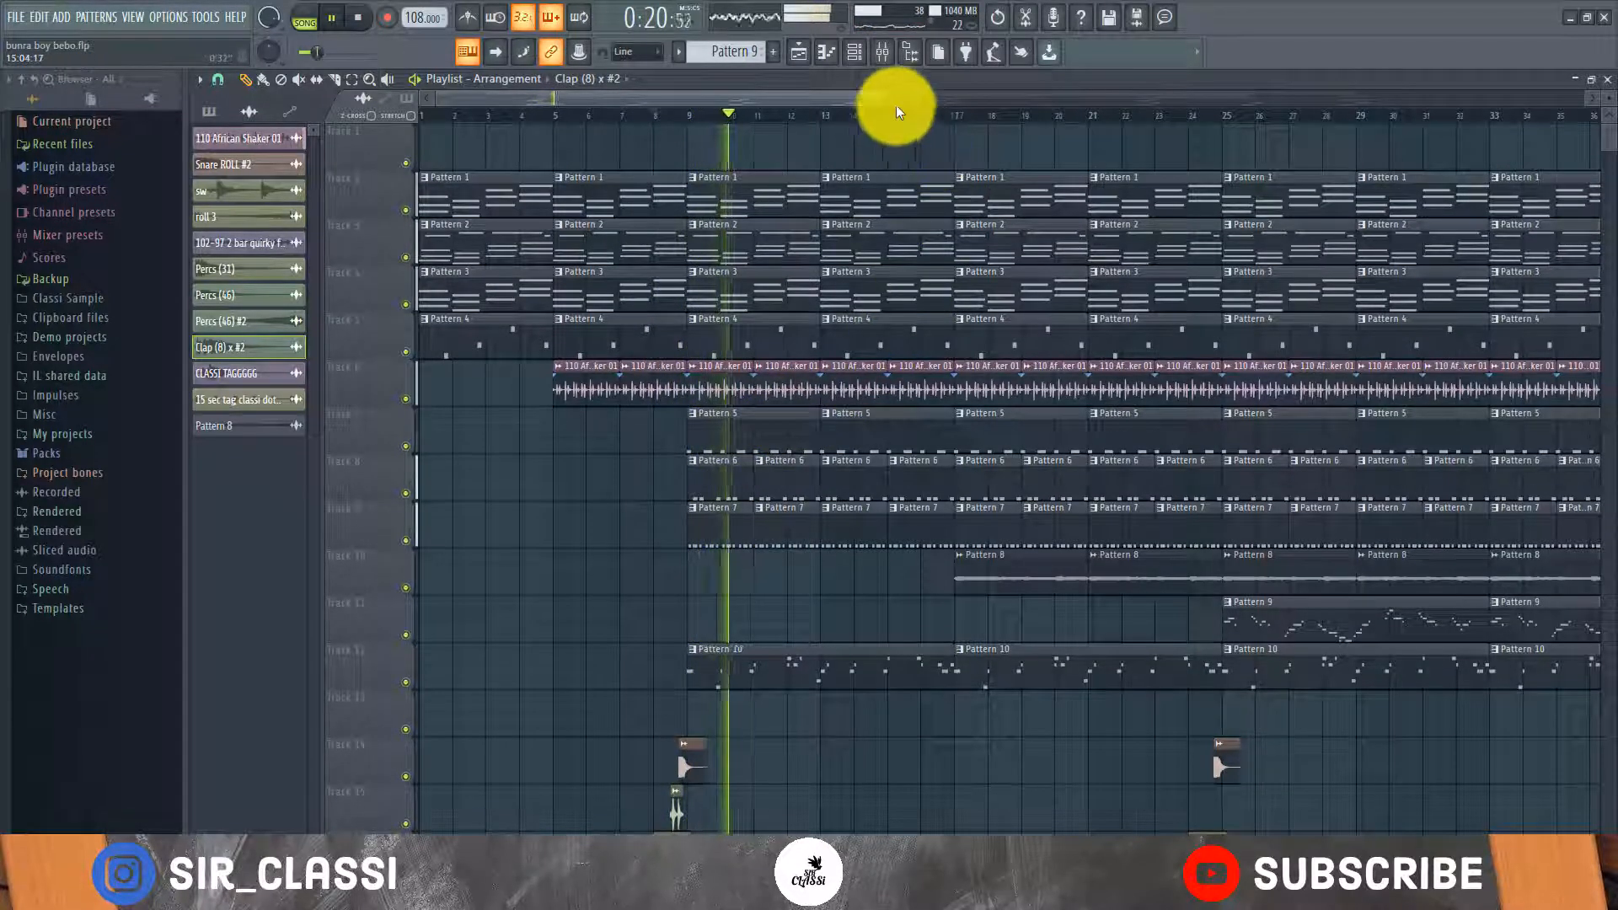
scroll(914, 115, "down", 4)
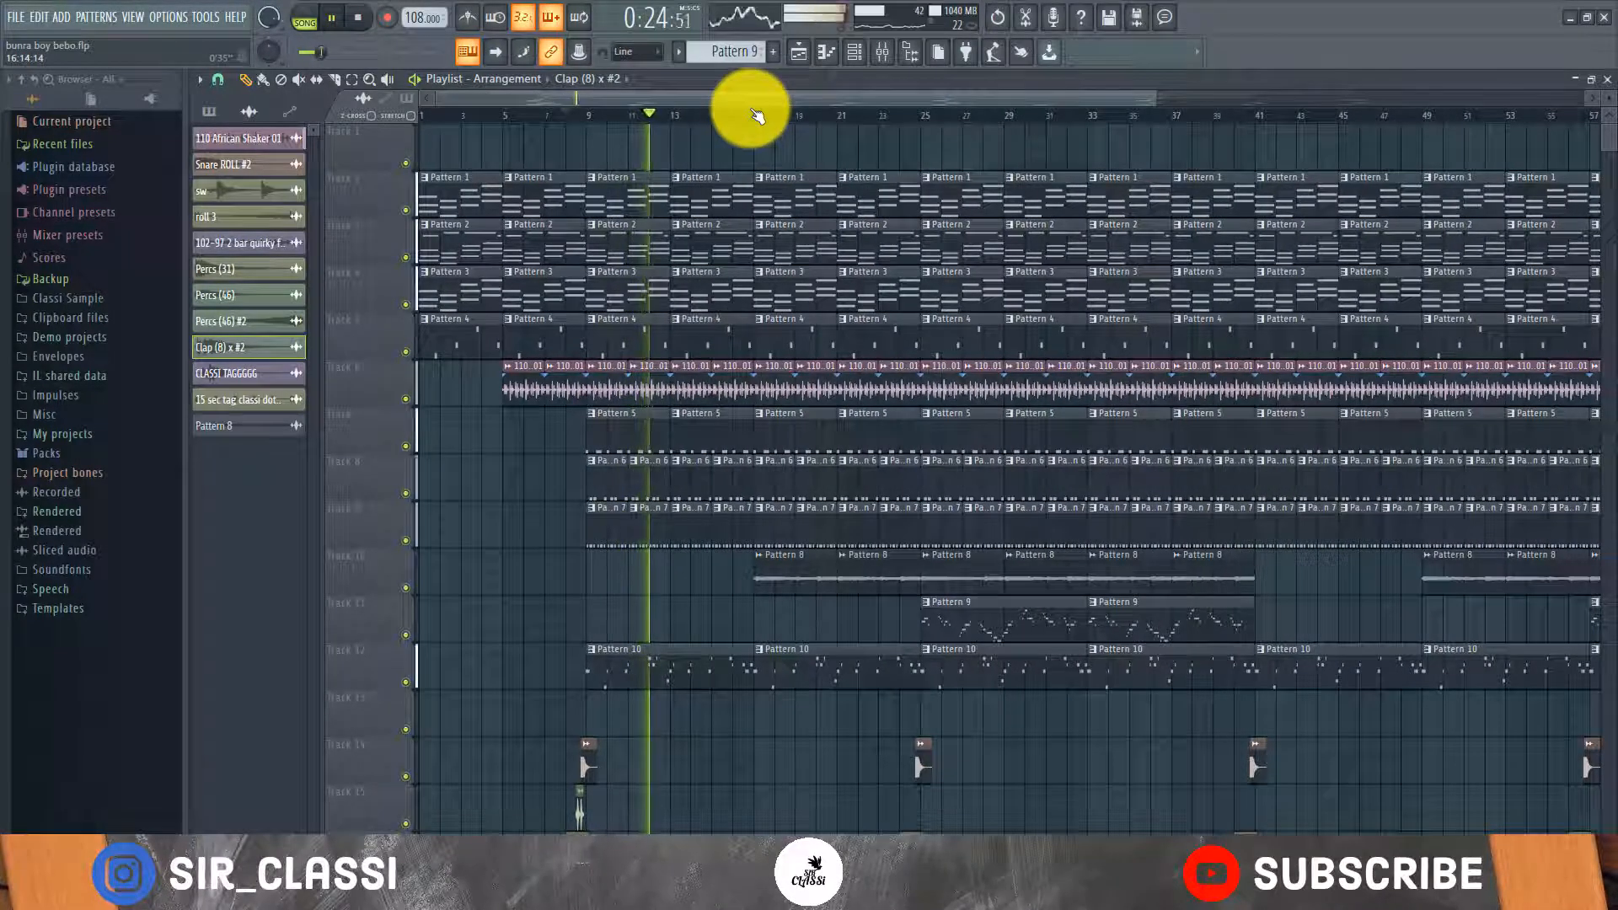
key("space")
Play the Pattern 8 entry at bar 17 and the Pattern 9 entry at bar 25, and stop.
scroll(750, 109, "down", 2)
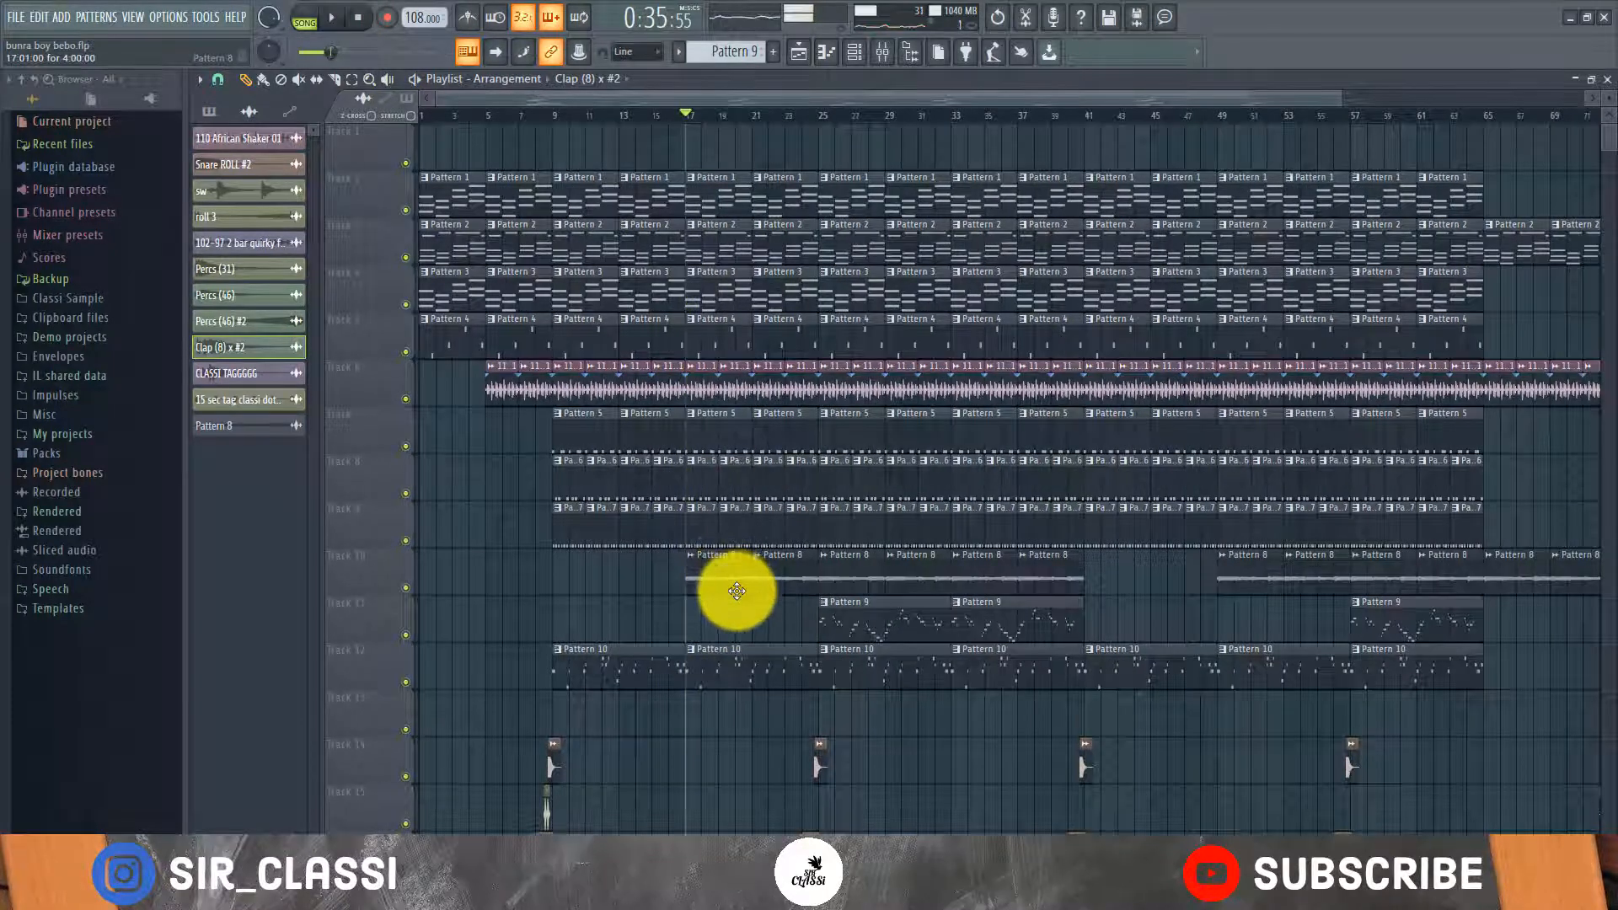
key("space")
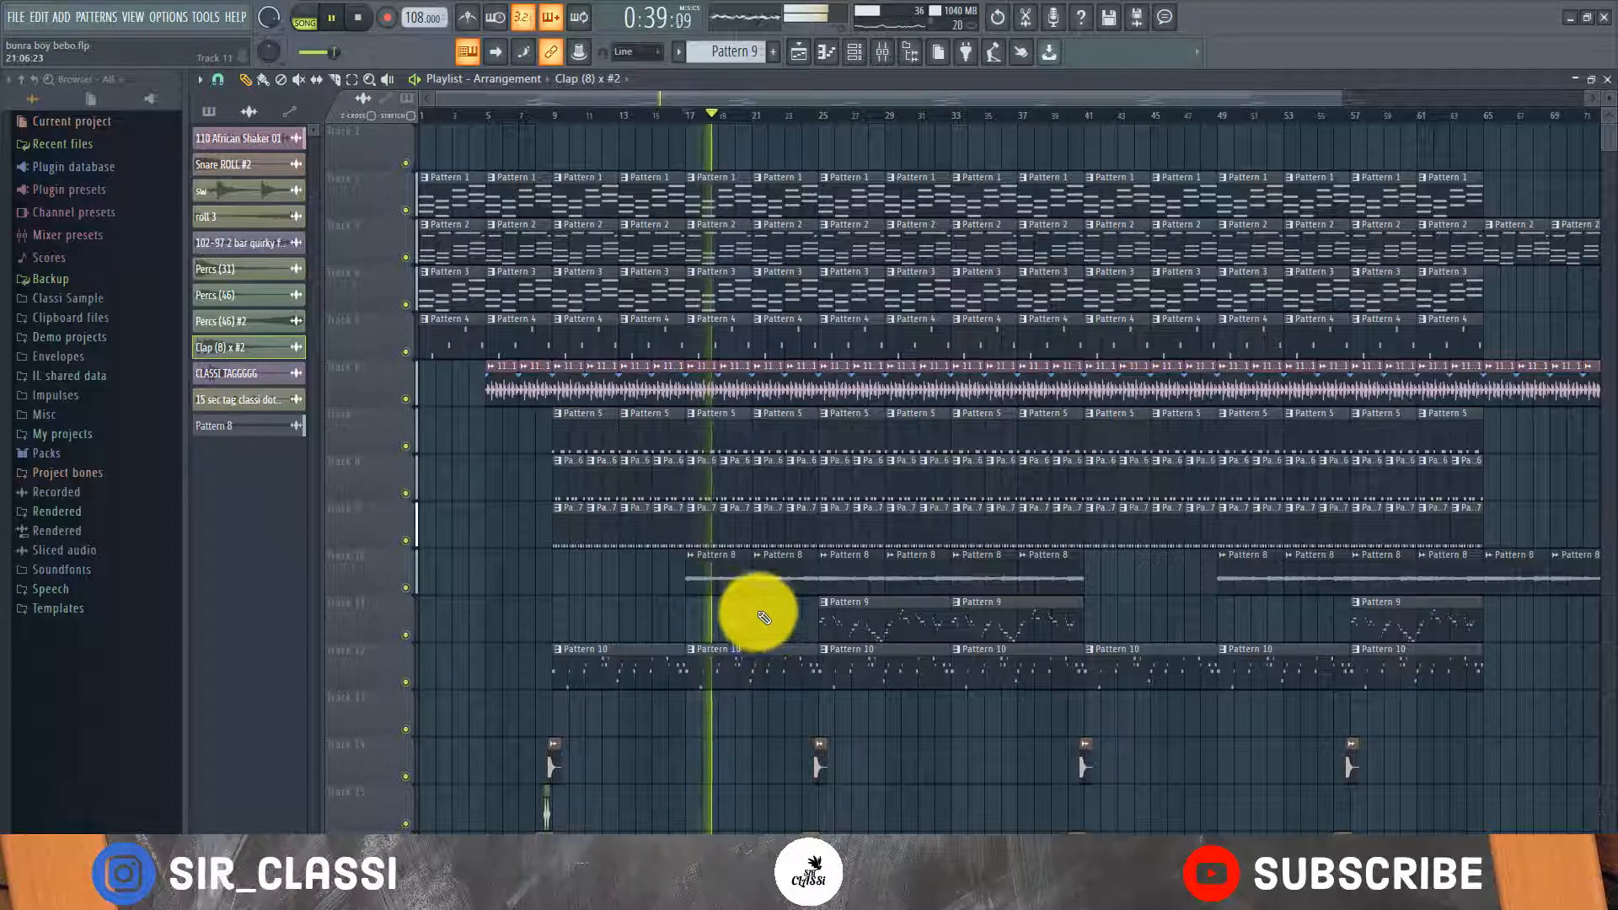
key("space")
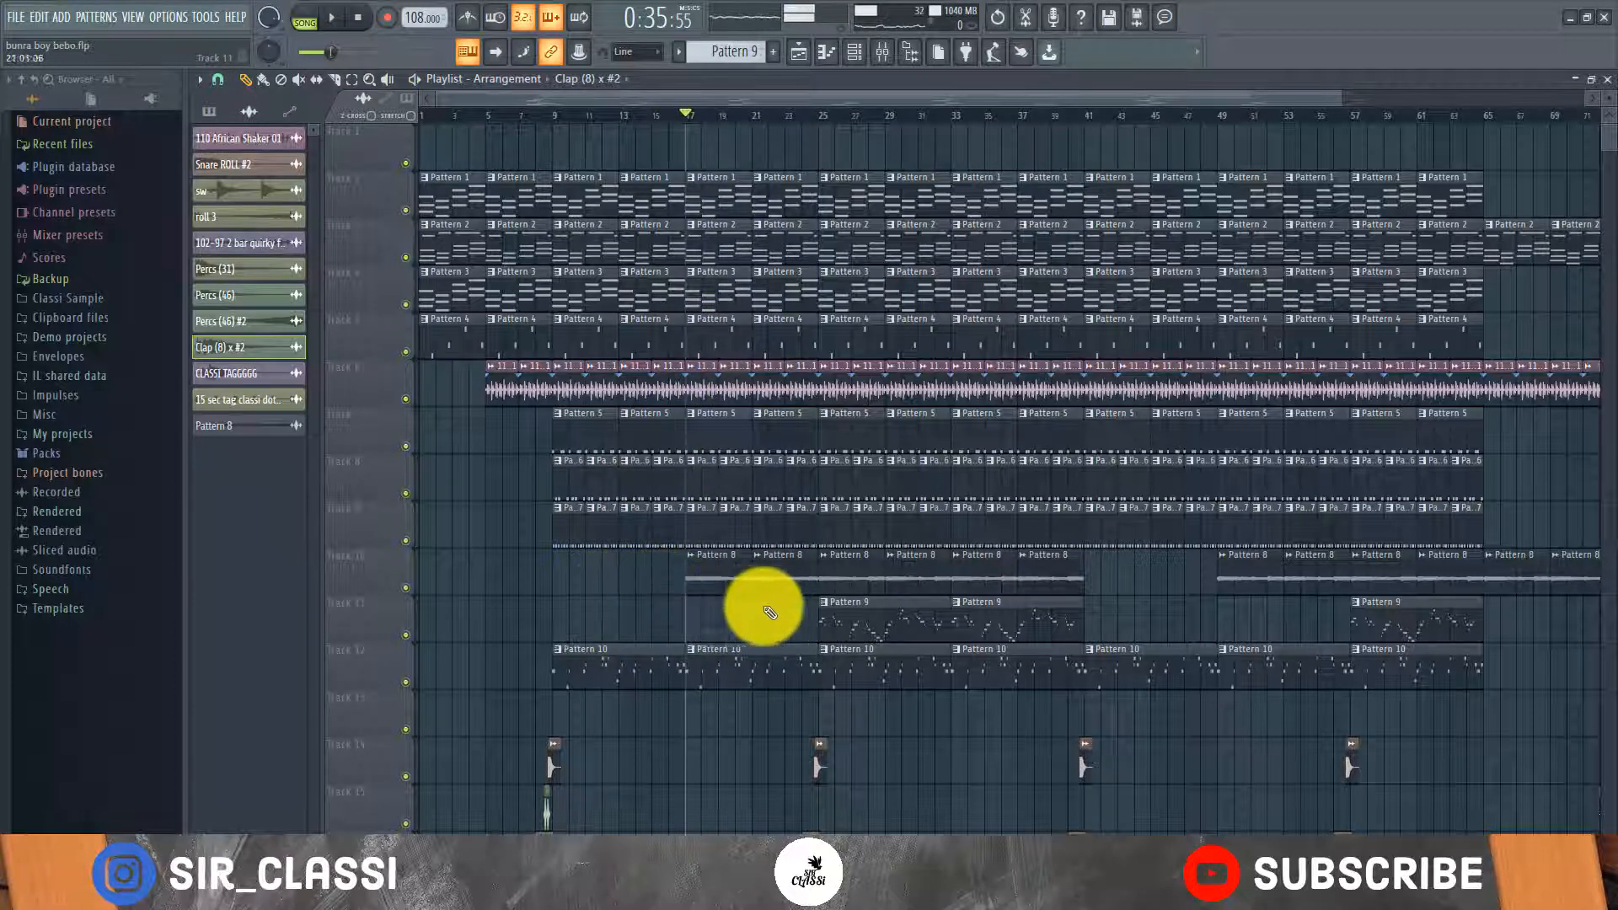
left_click(826, 115)
key("space")
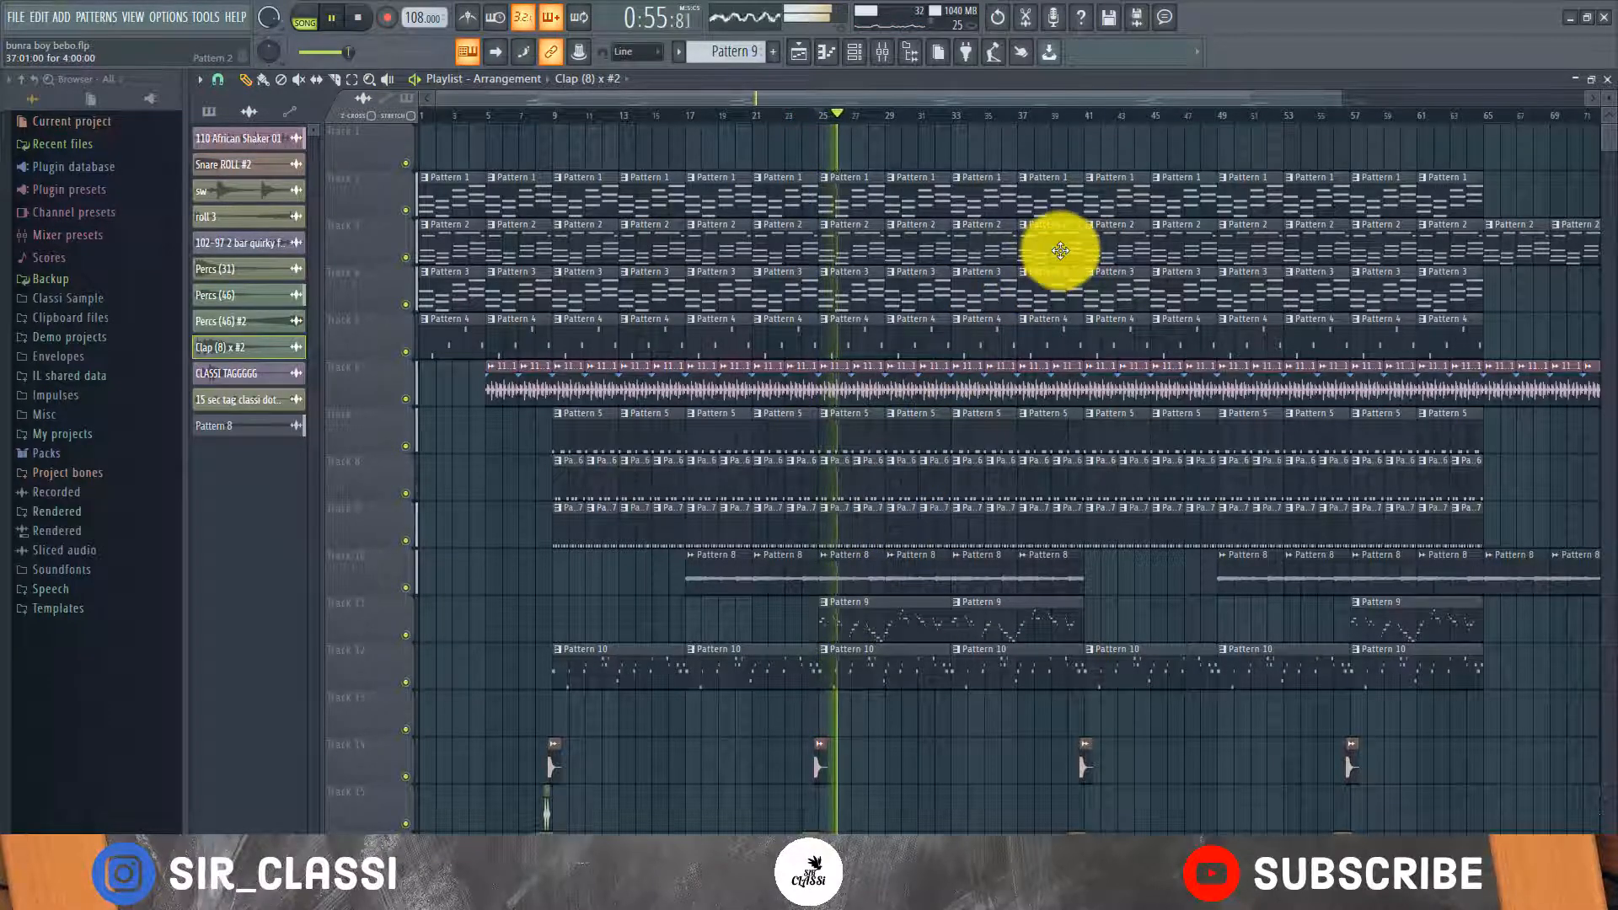
key("space")
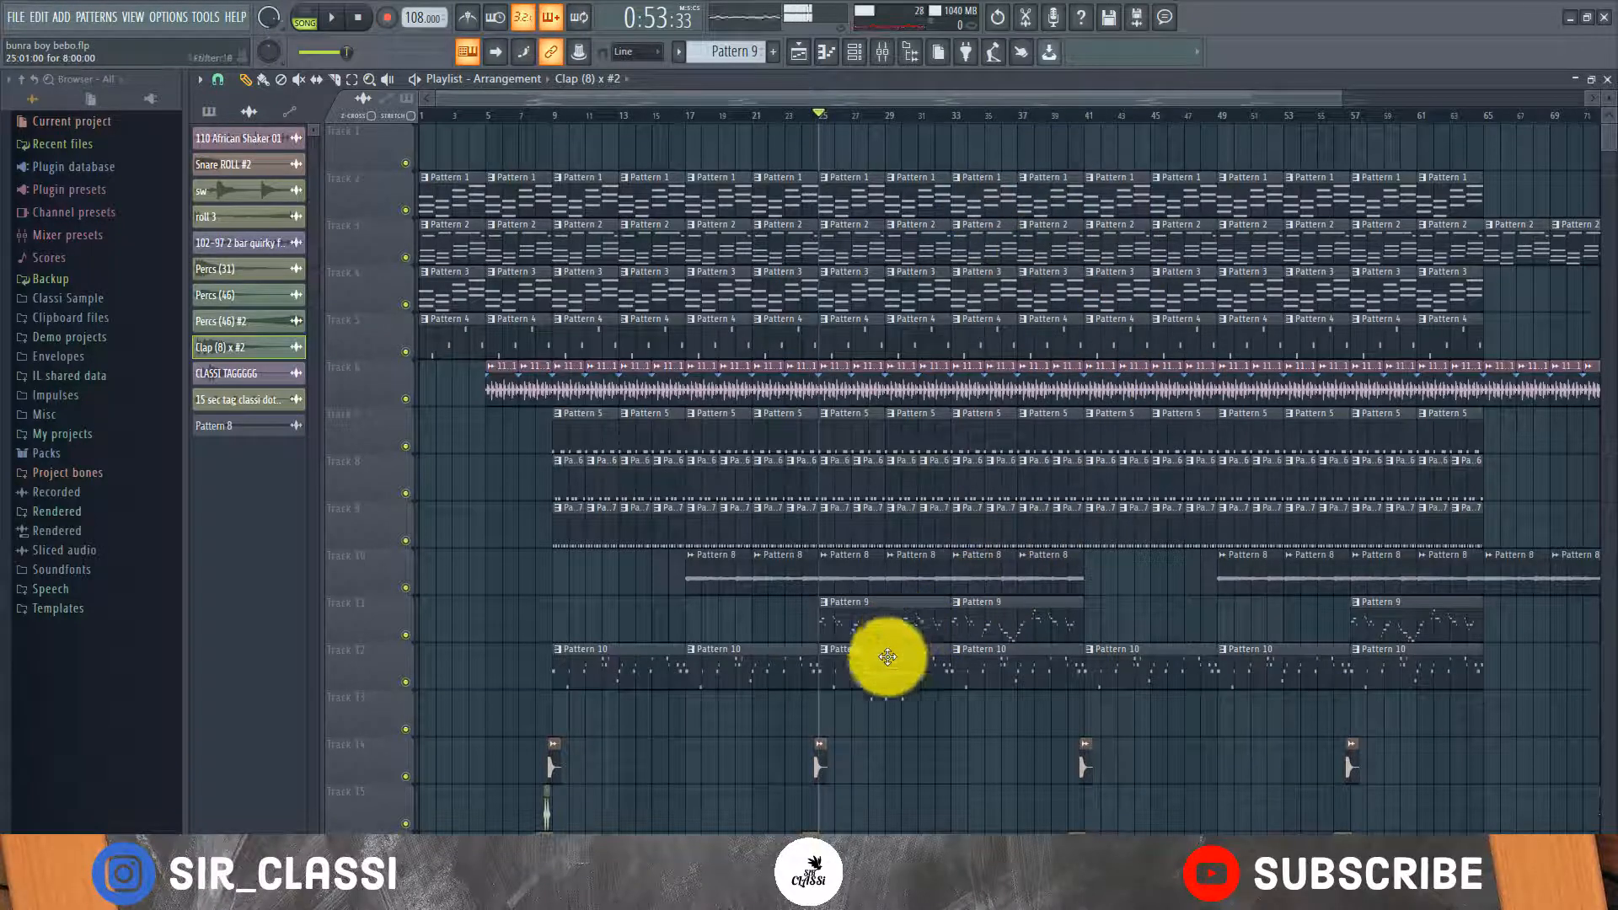
Play the breakdown from bar 41, stop, and place the playhead at bar 49.
scroll(1091, 118, "down", 2)
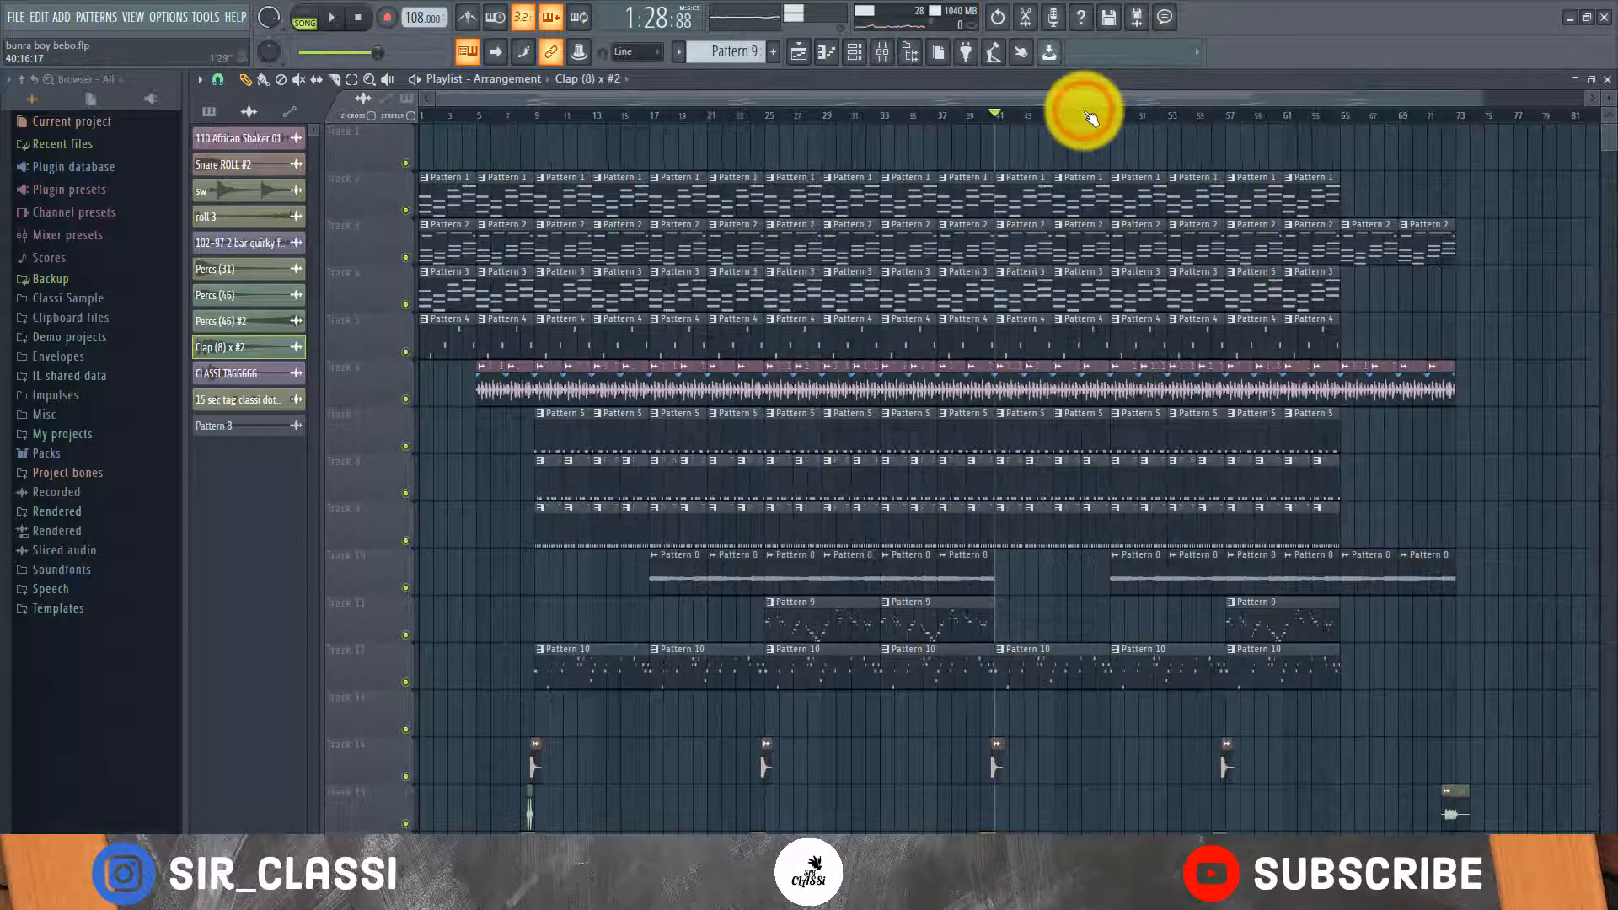
key("space")
scroll(1091, 118, "down", 1)
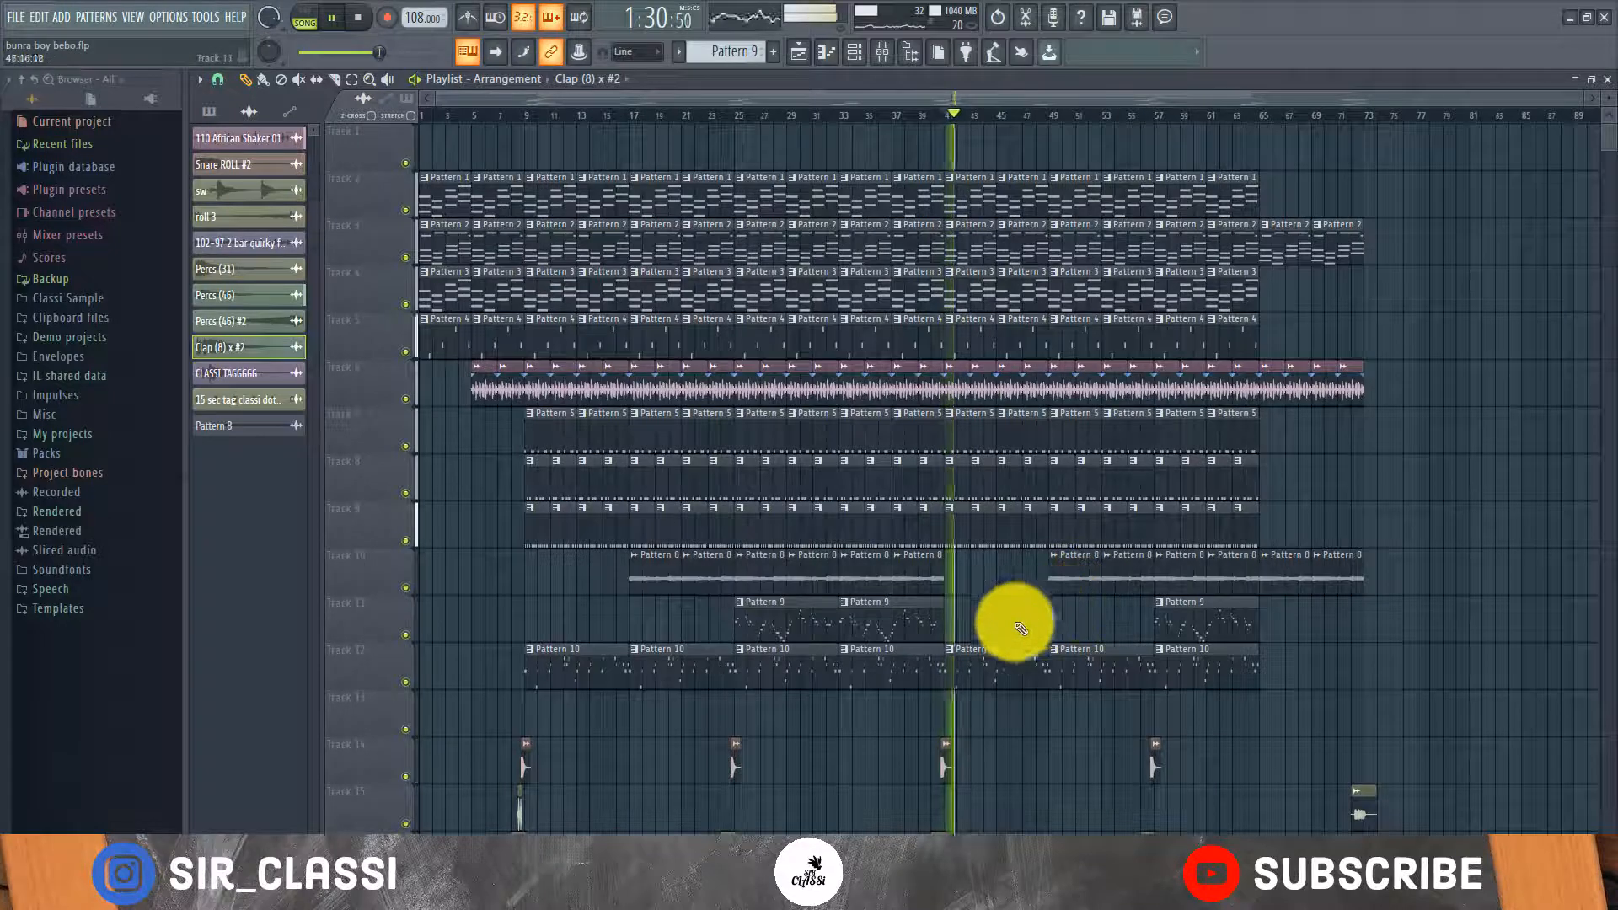
key("space")
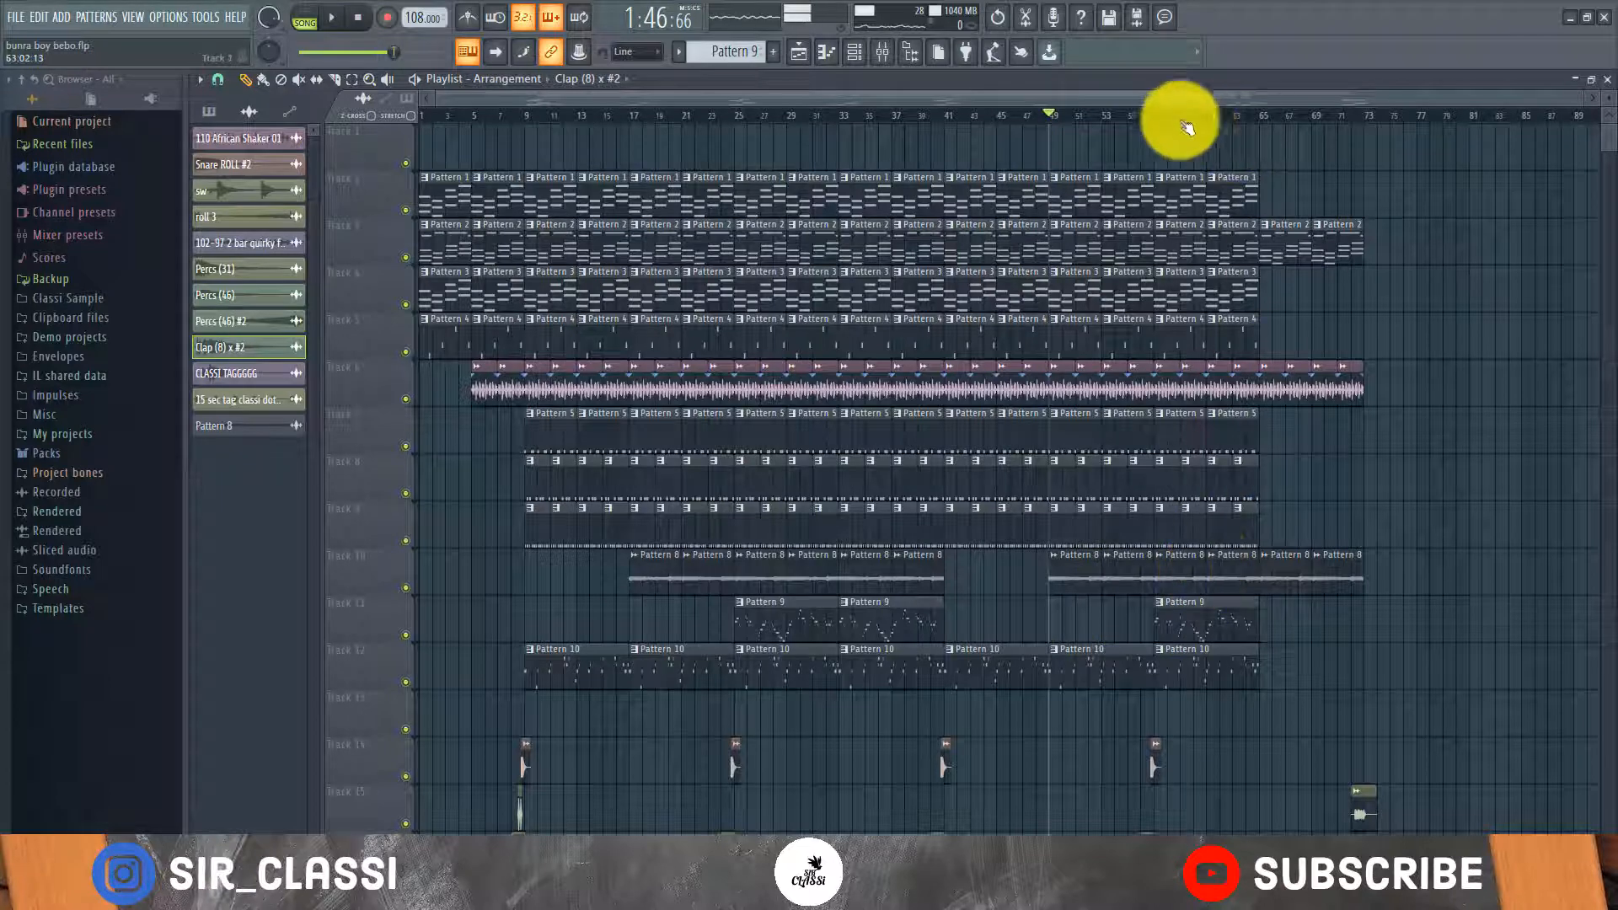
Play the transition from bar 56 into the full section at bar 57, surveying its roll and clap clips.
left_click_drag(1150, 118, 1141, 137)
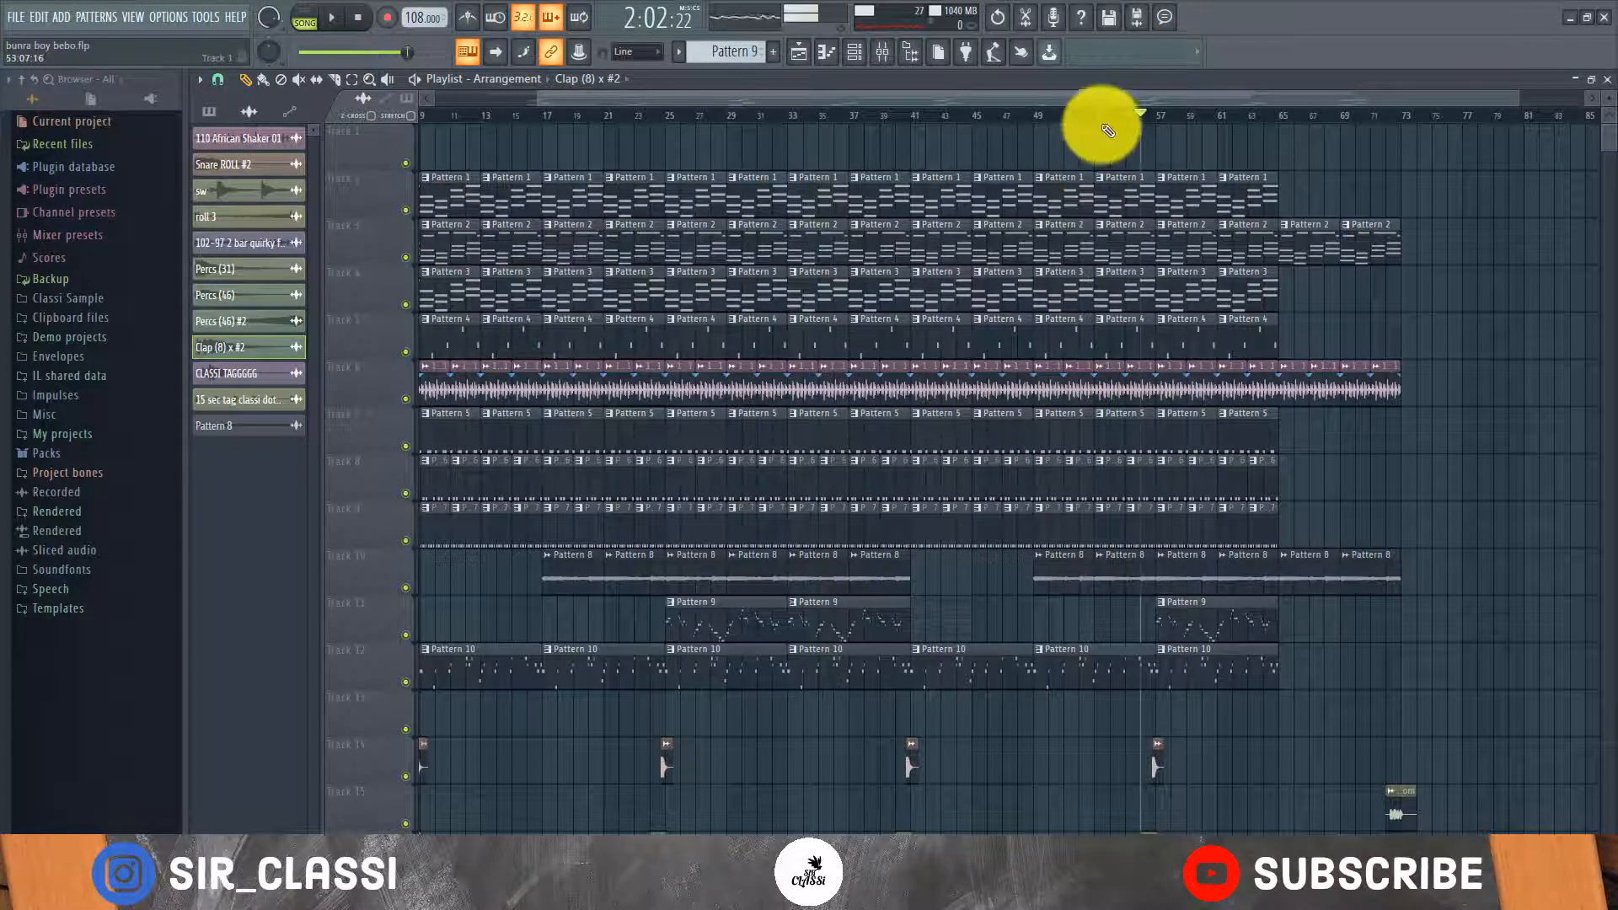
scroll(1118, 108, "right", 3)
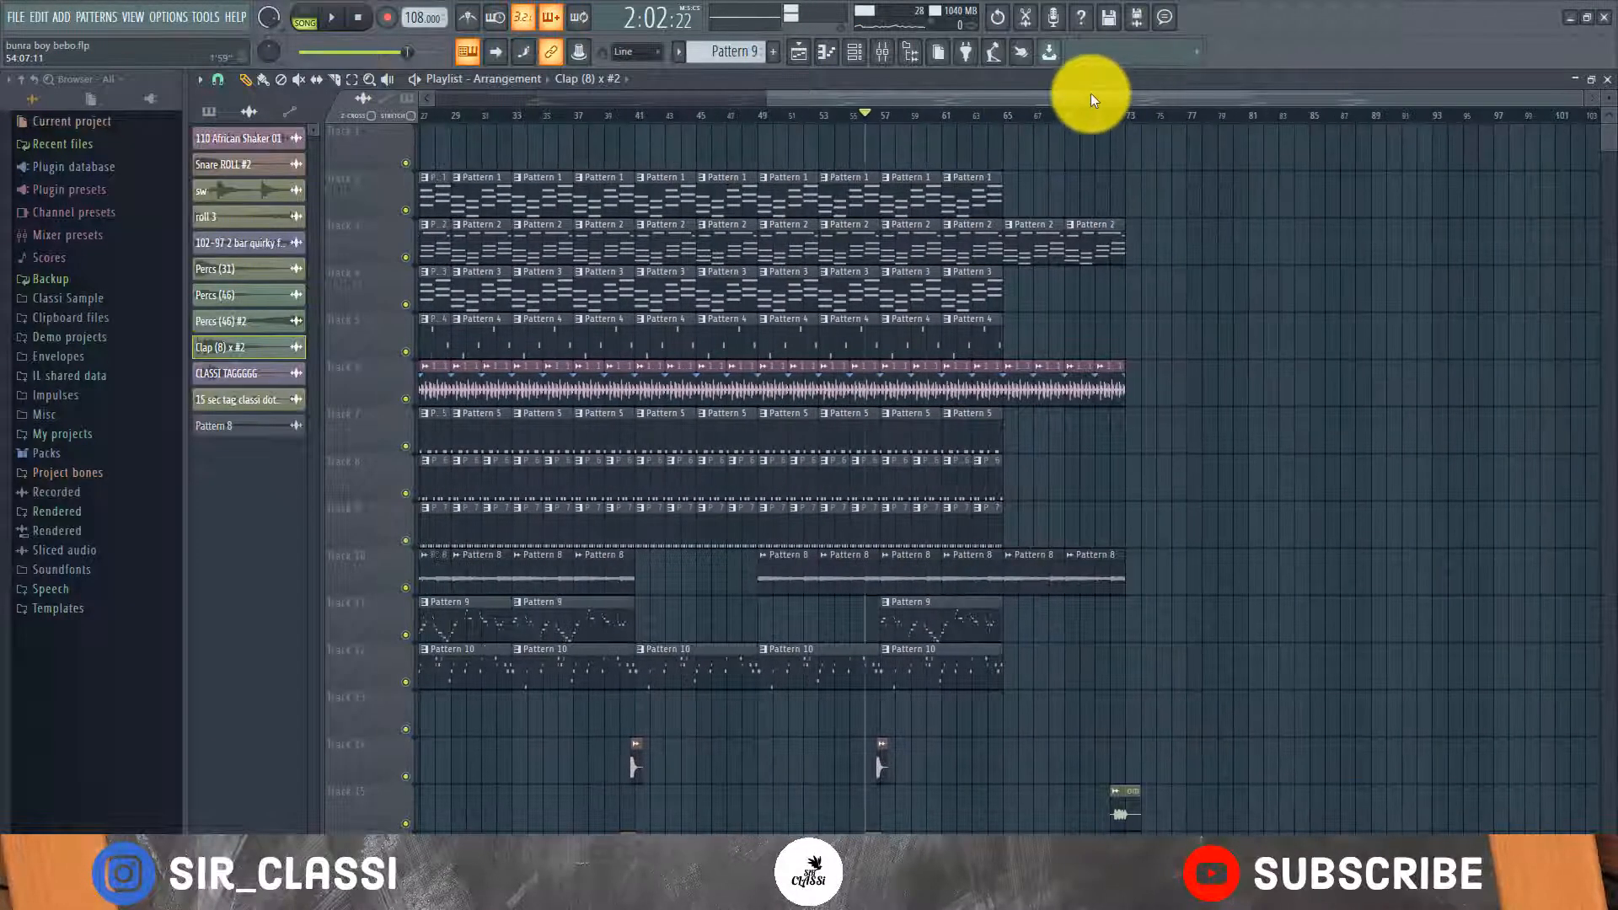
left_click_drag(1082, 93, 748, 90)
scroll(749, 121, "down", 2)
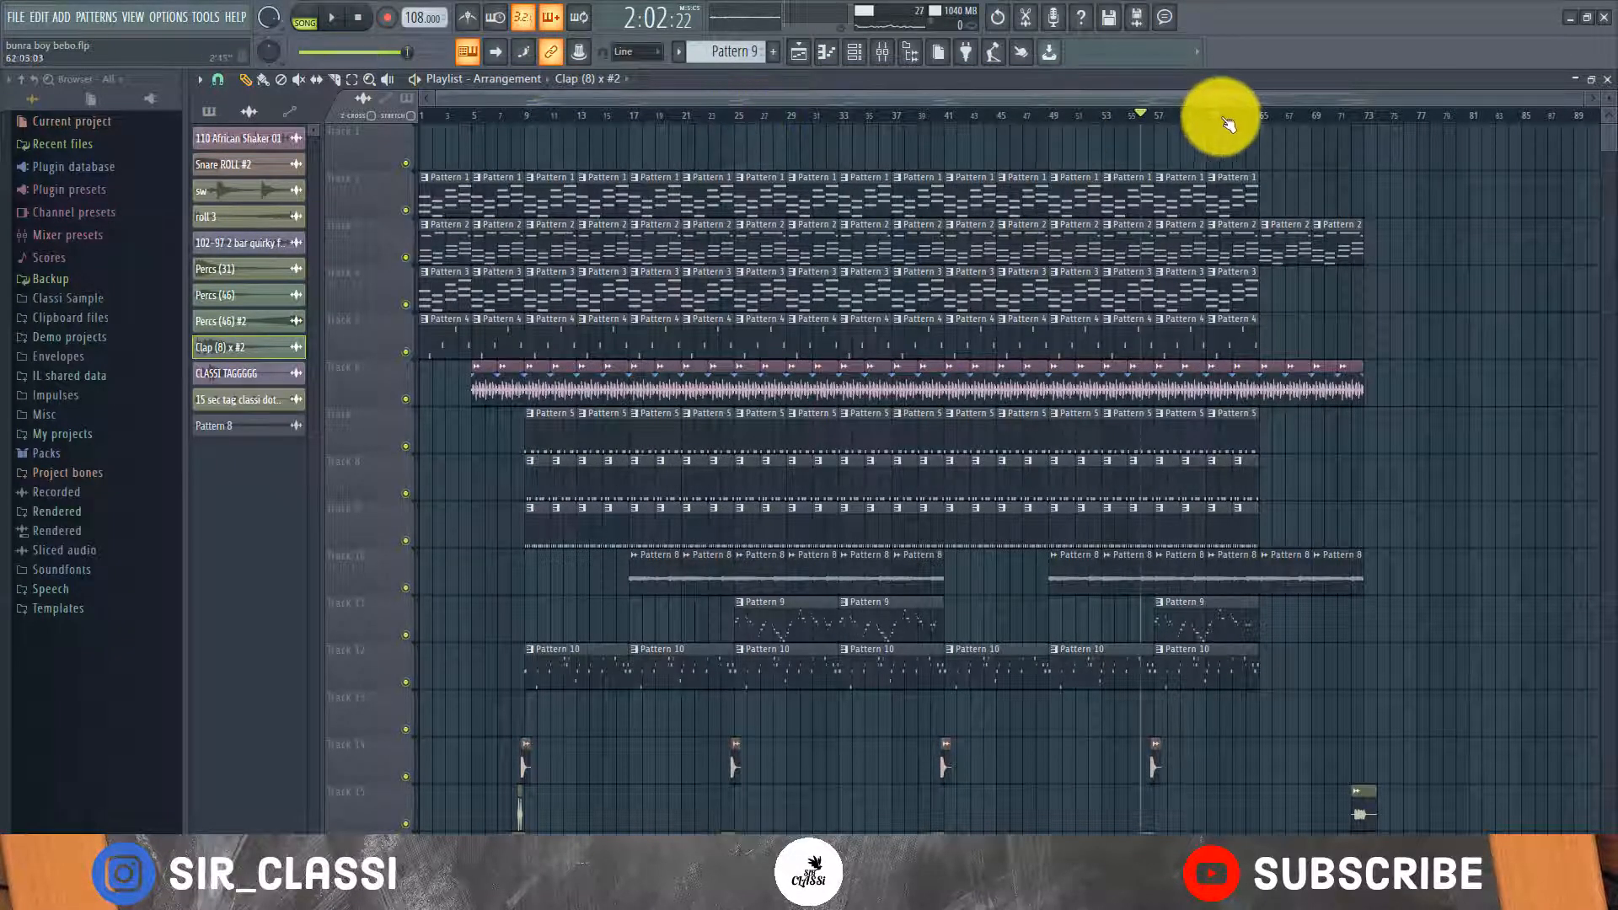
key("space")
scroll(1145, 253, "down", 3)
scroll(1140, 268, "up", 3)
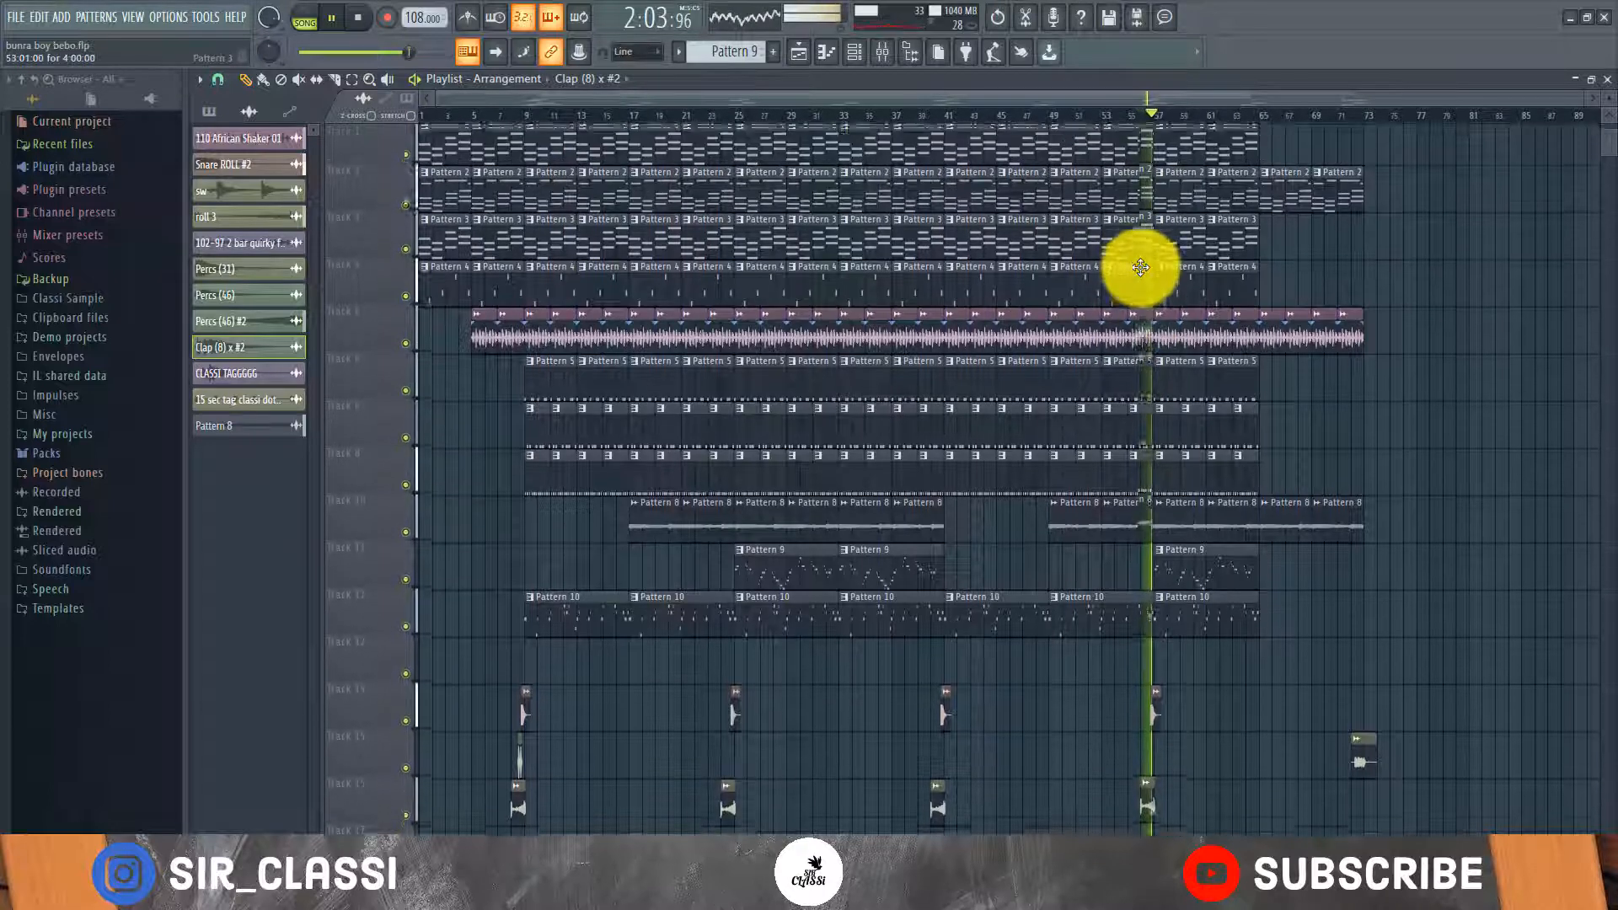
Play the outro from bar 65, stop, and return the playhead to bar 1.
left_click(1255, 116)
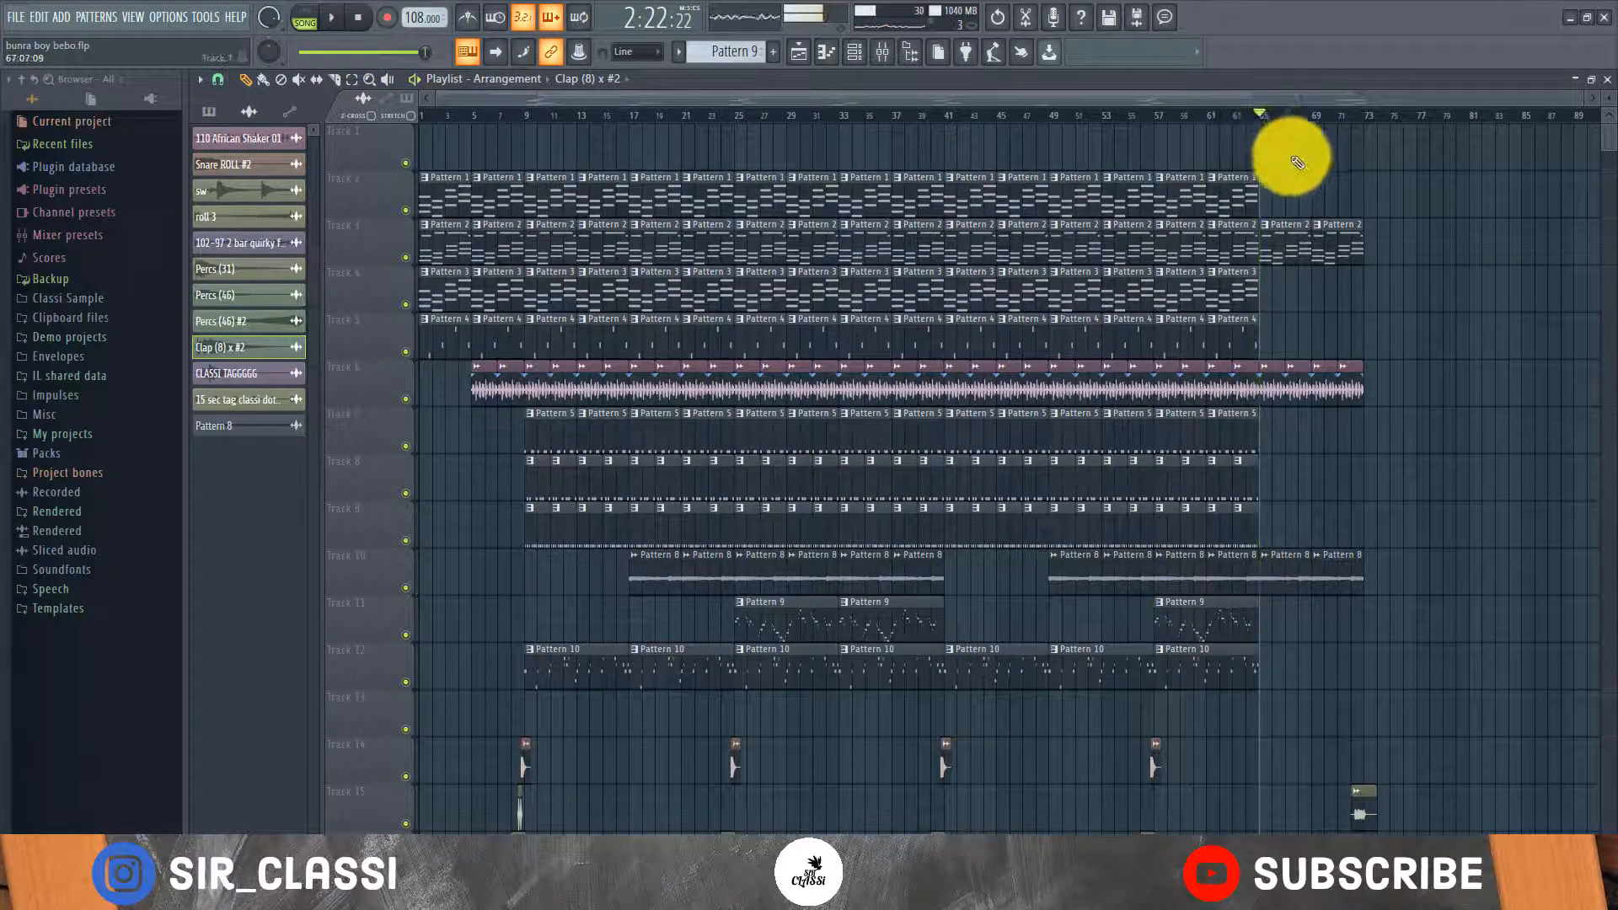
key("space")
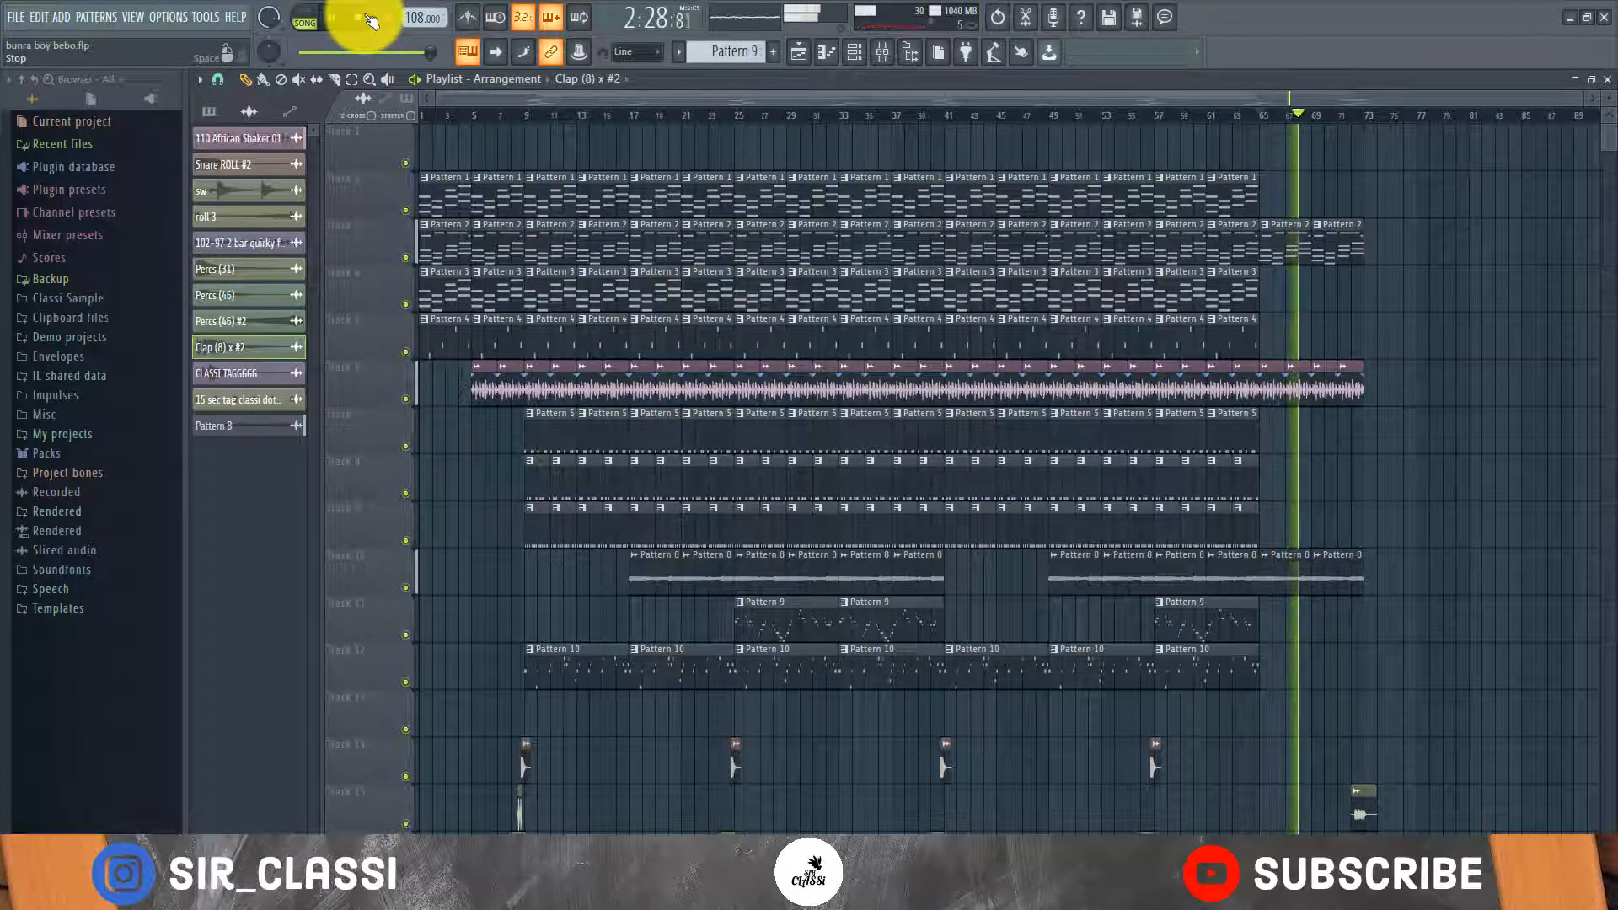
scroll(994, 452, "down", 3)
scroll(1000, 447, "up", 3)
key("space")
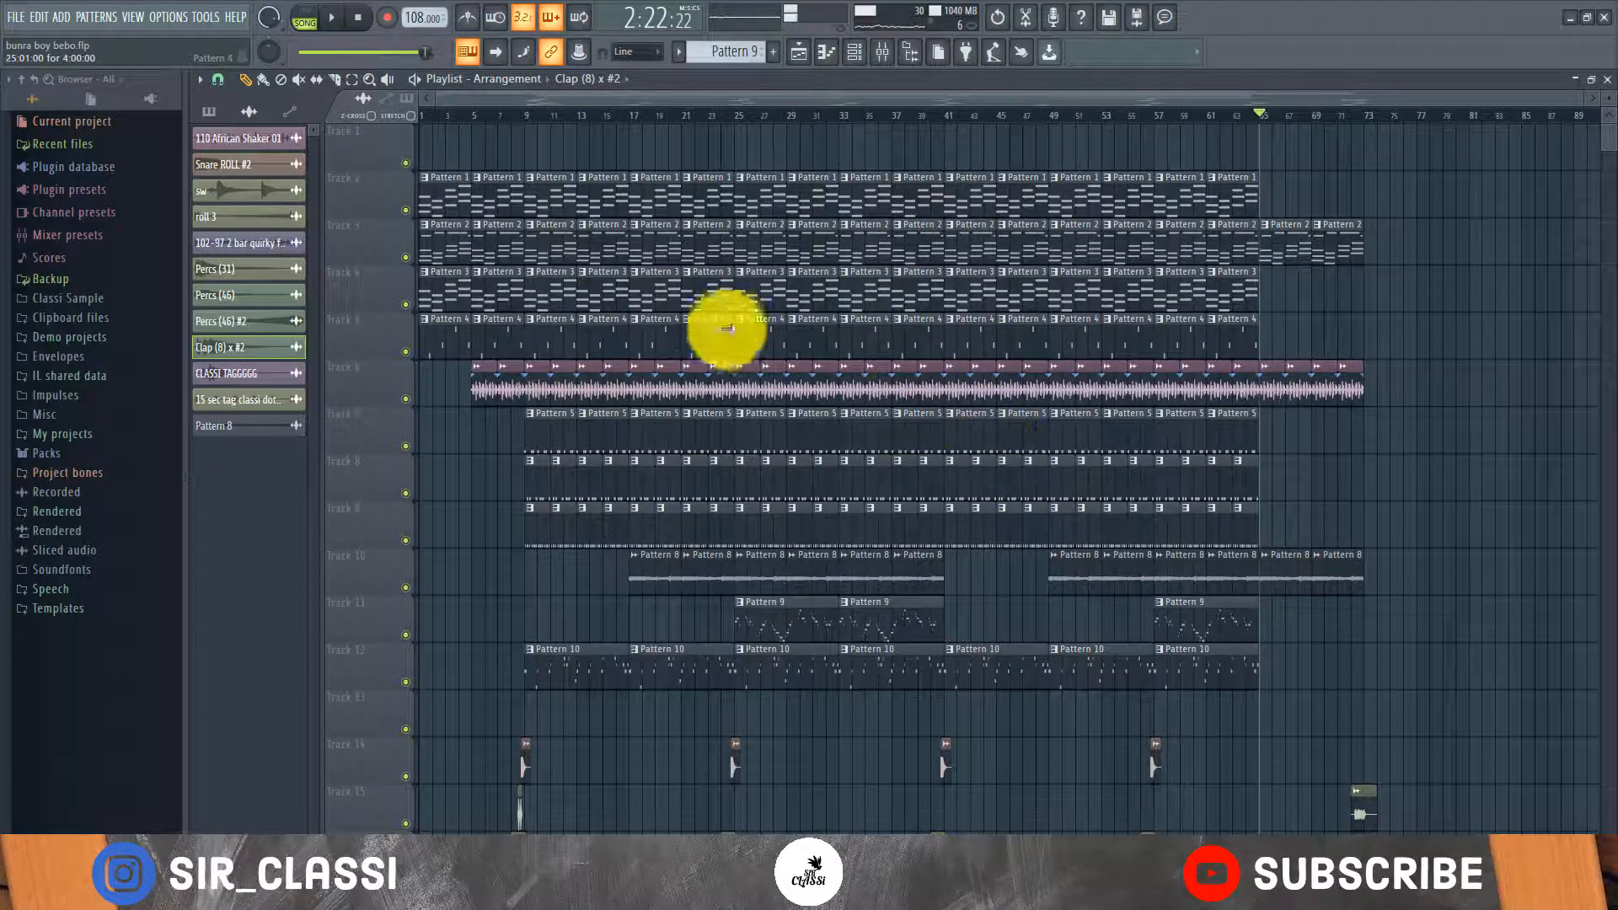
left_click_drag(459, 117, 402, 118)
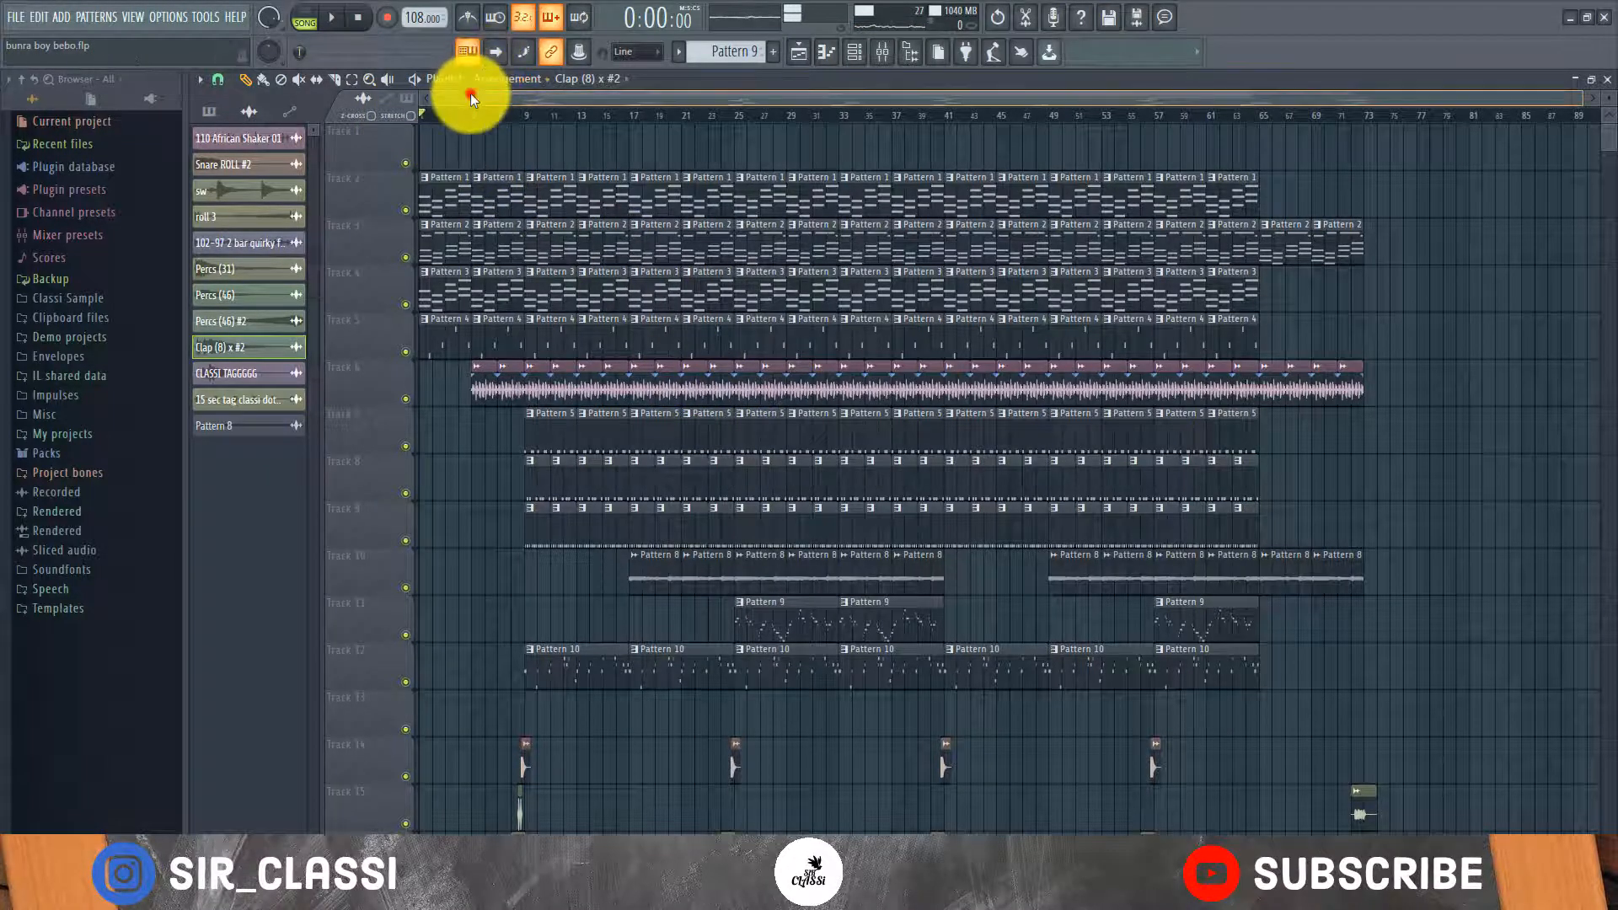
mouse_move(471, 94)
left_mouse_down()
mouse_move(533, 106)
mouse_move(467, 108)
left_mouse_up()
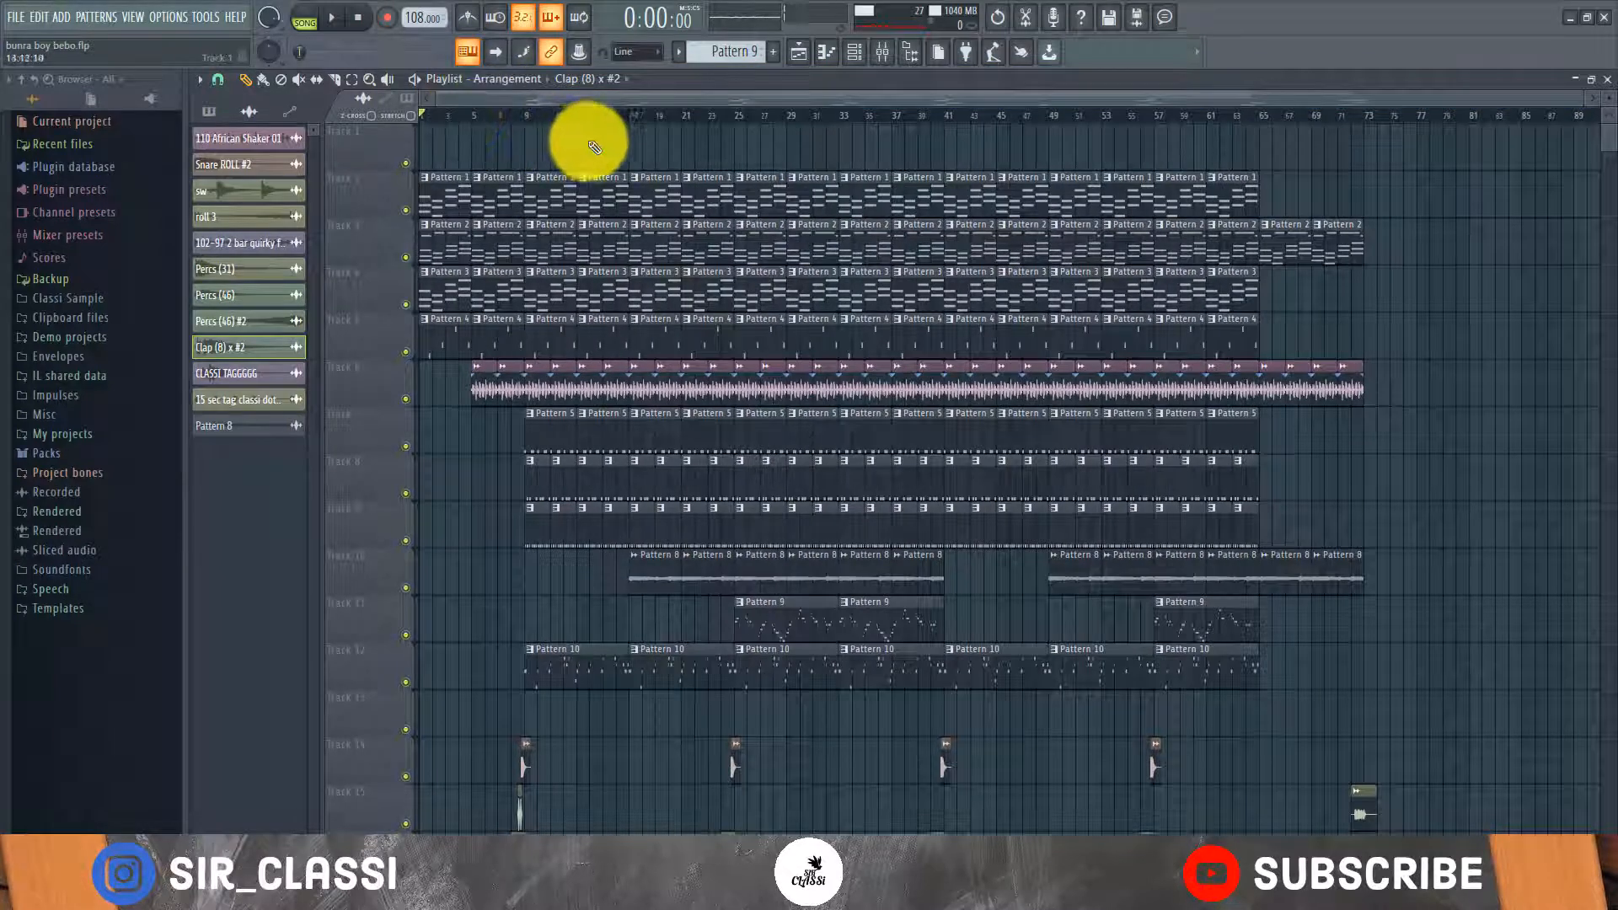